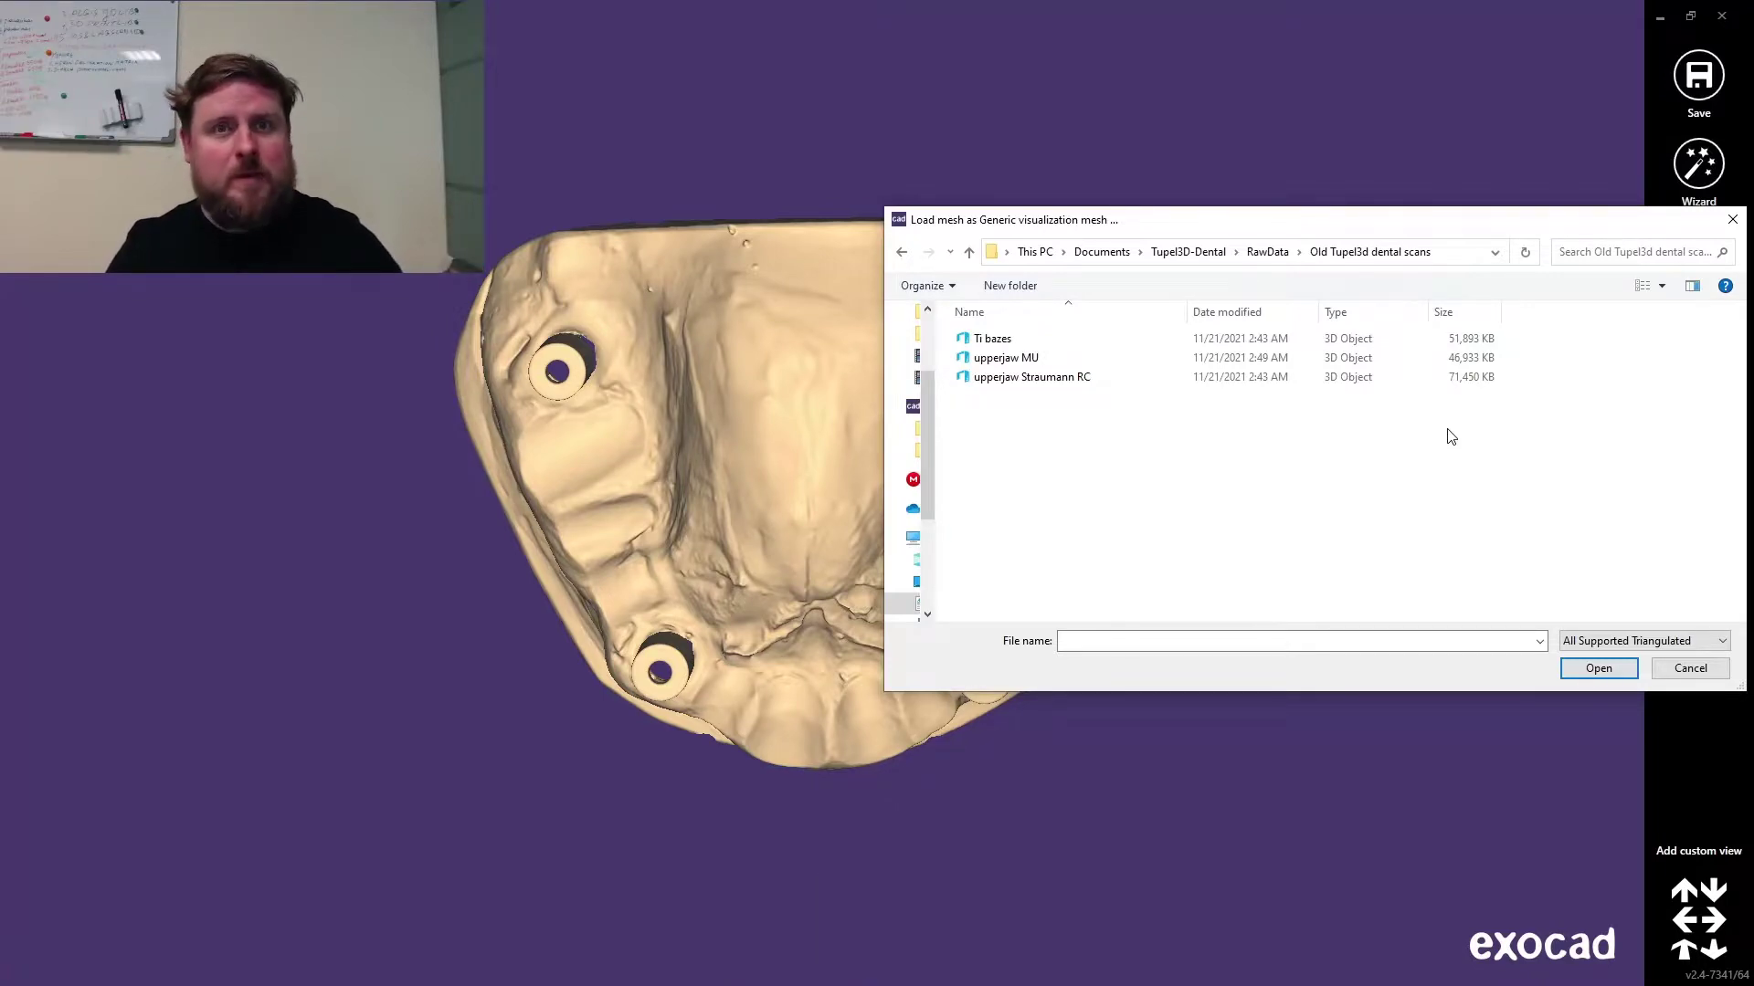
Step: Load the upperjaw Straumann RC scan as a generic visualization mesh and set its color to orange
double_click(970, 380)
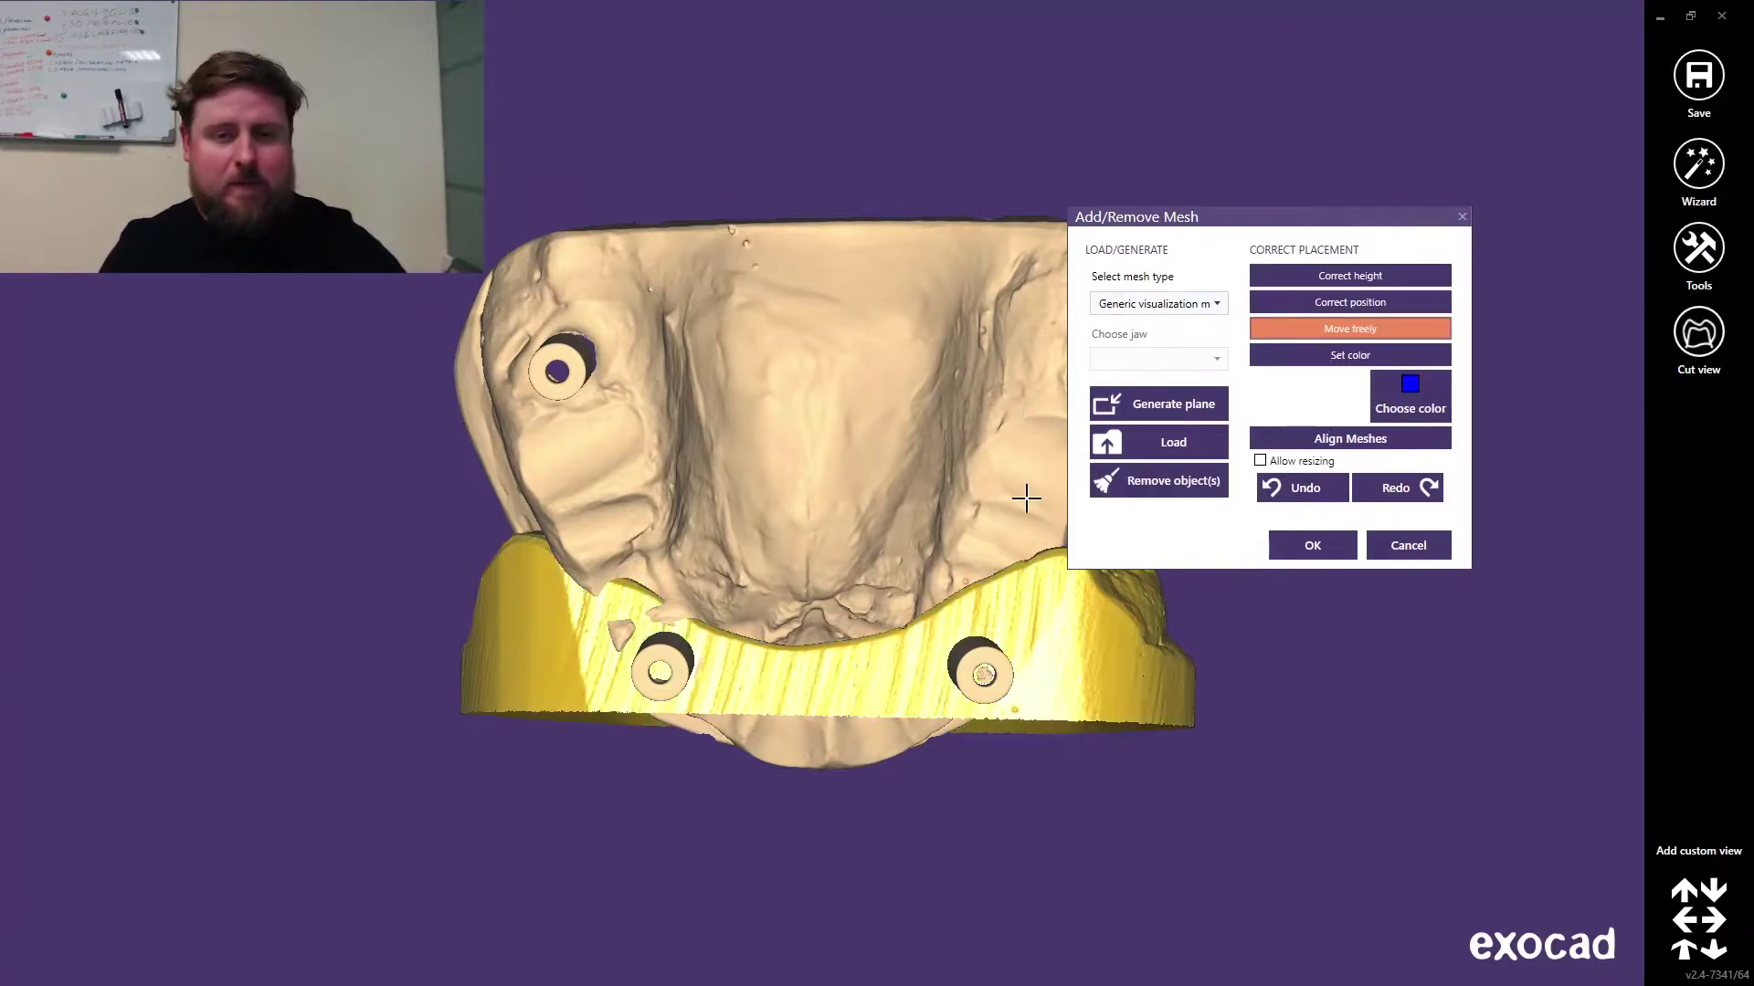
click(1389, 357)
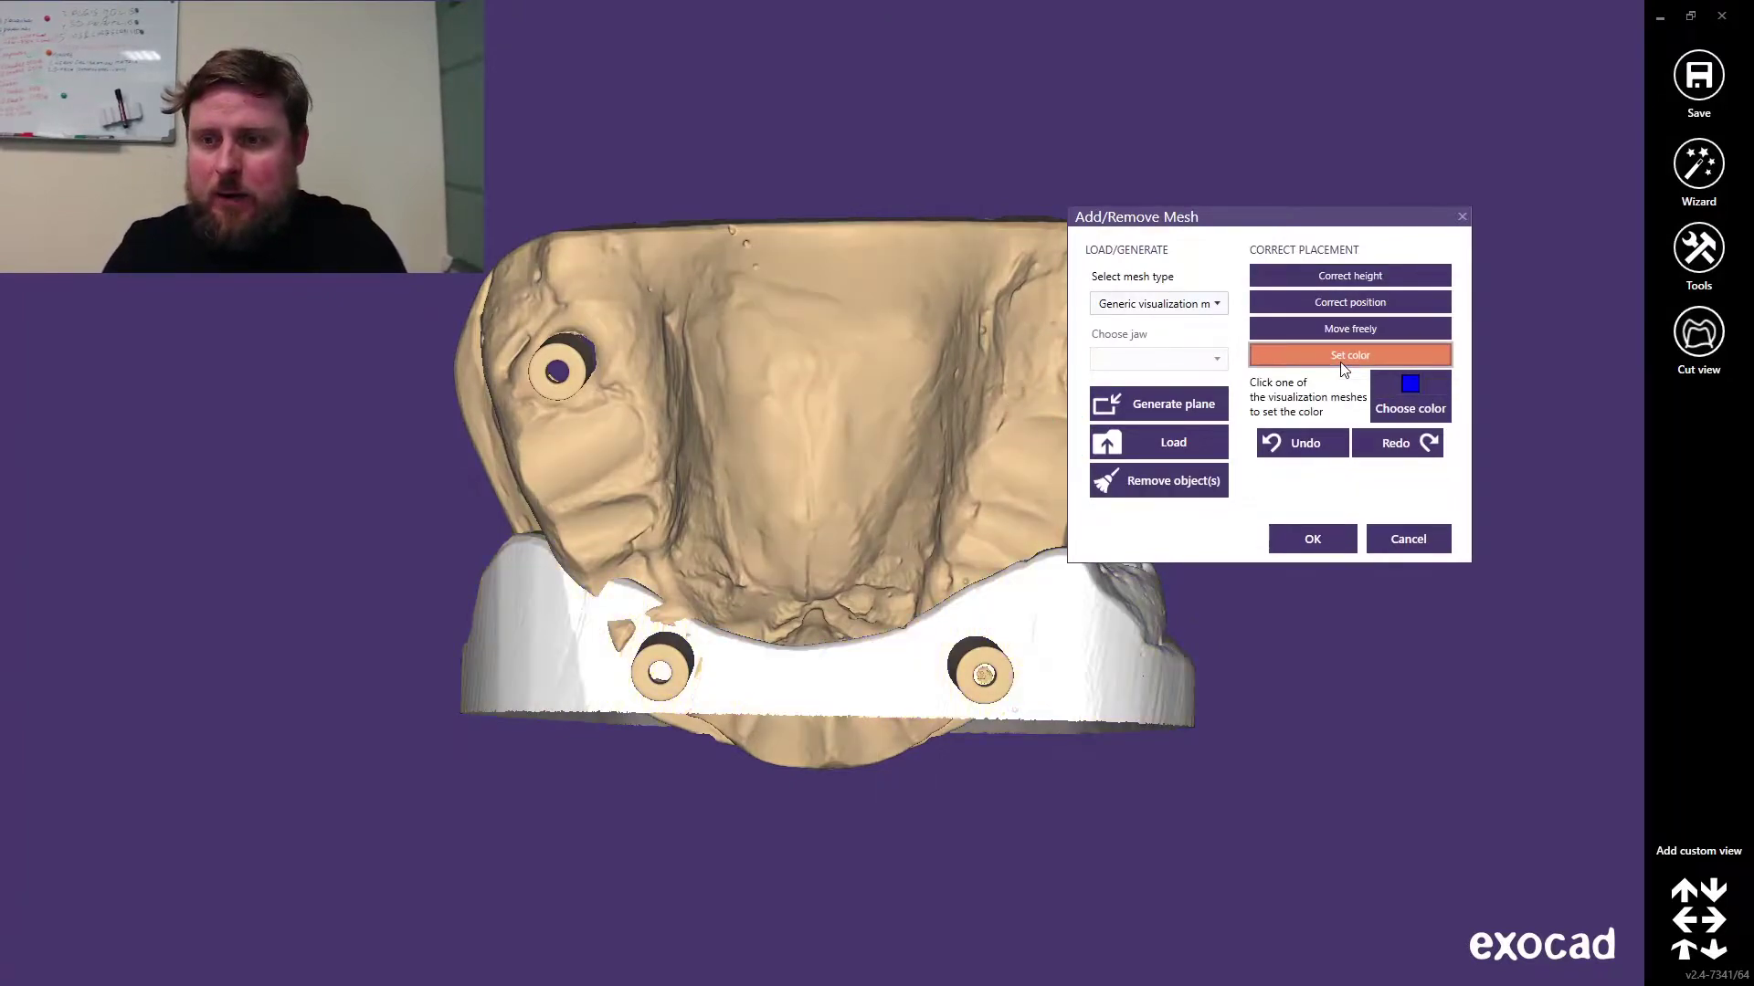
click(1404, 402)
click(818, 326)
click(810, 509)
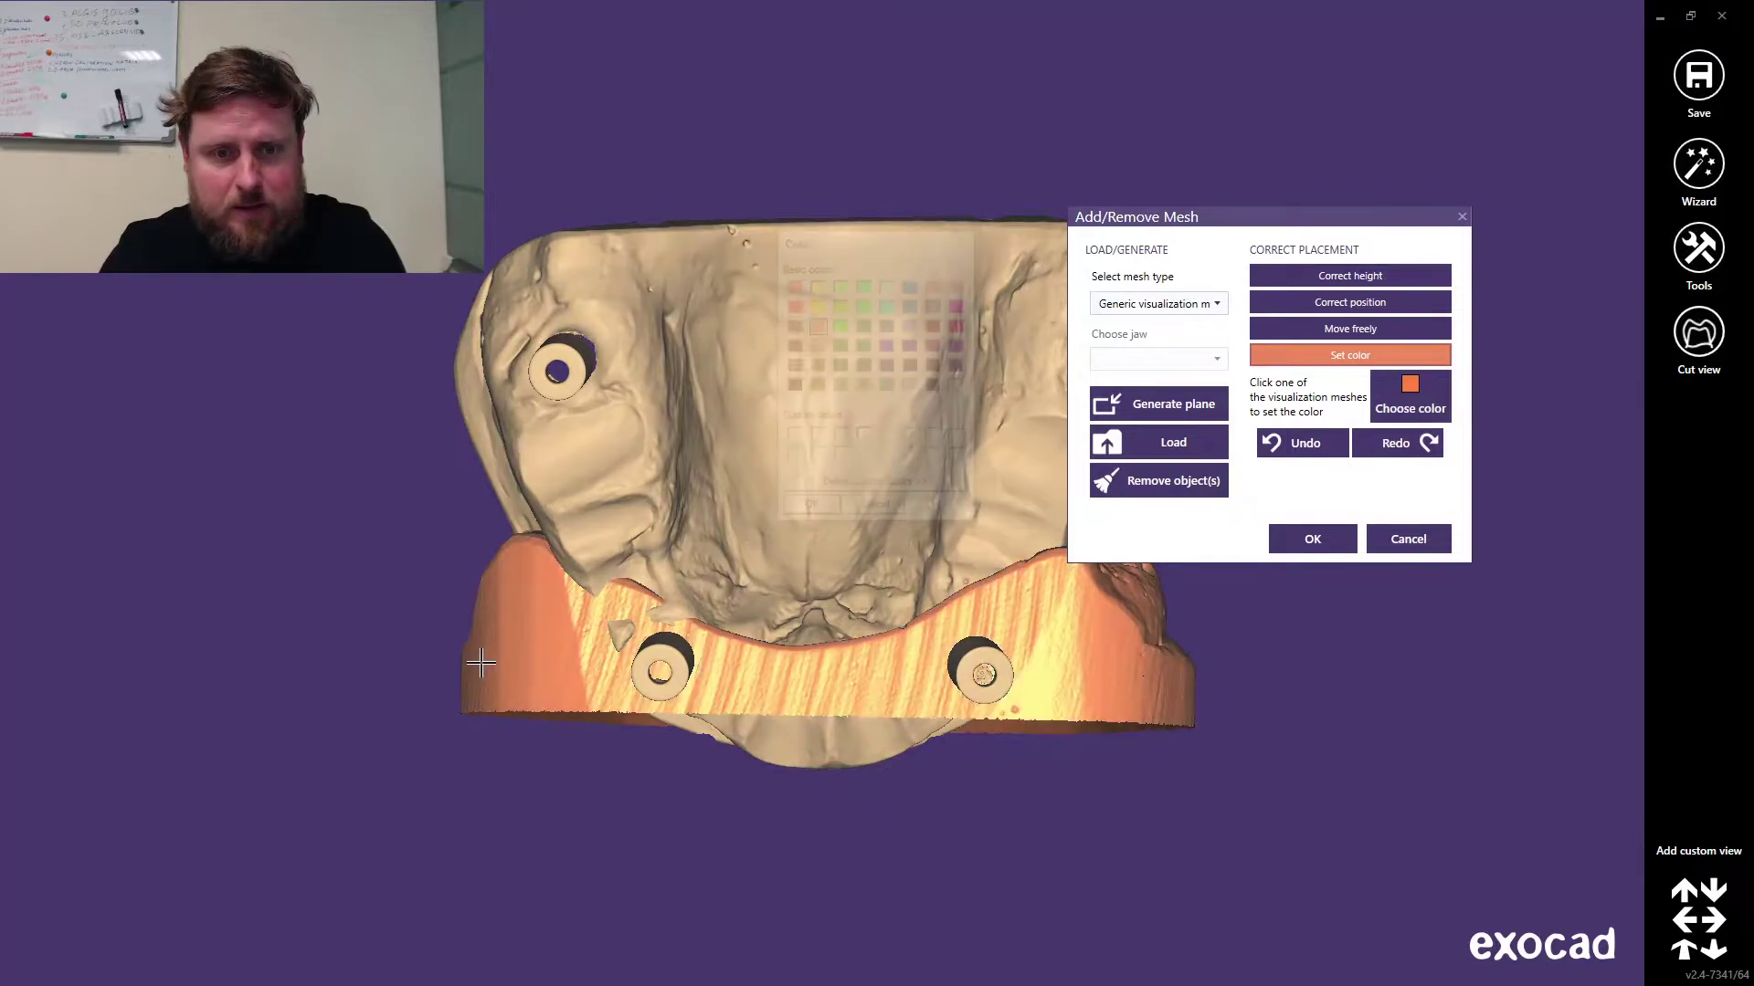
Step: Move the newly loaded jaw mesh freely away from the beige model so it sits behind it without overlapping
click(1370, 327)
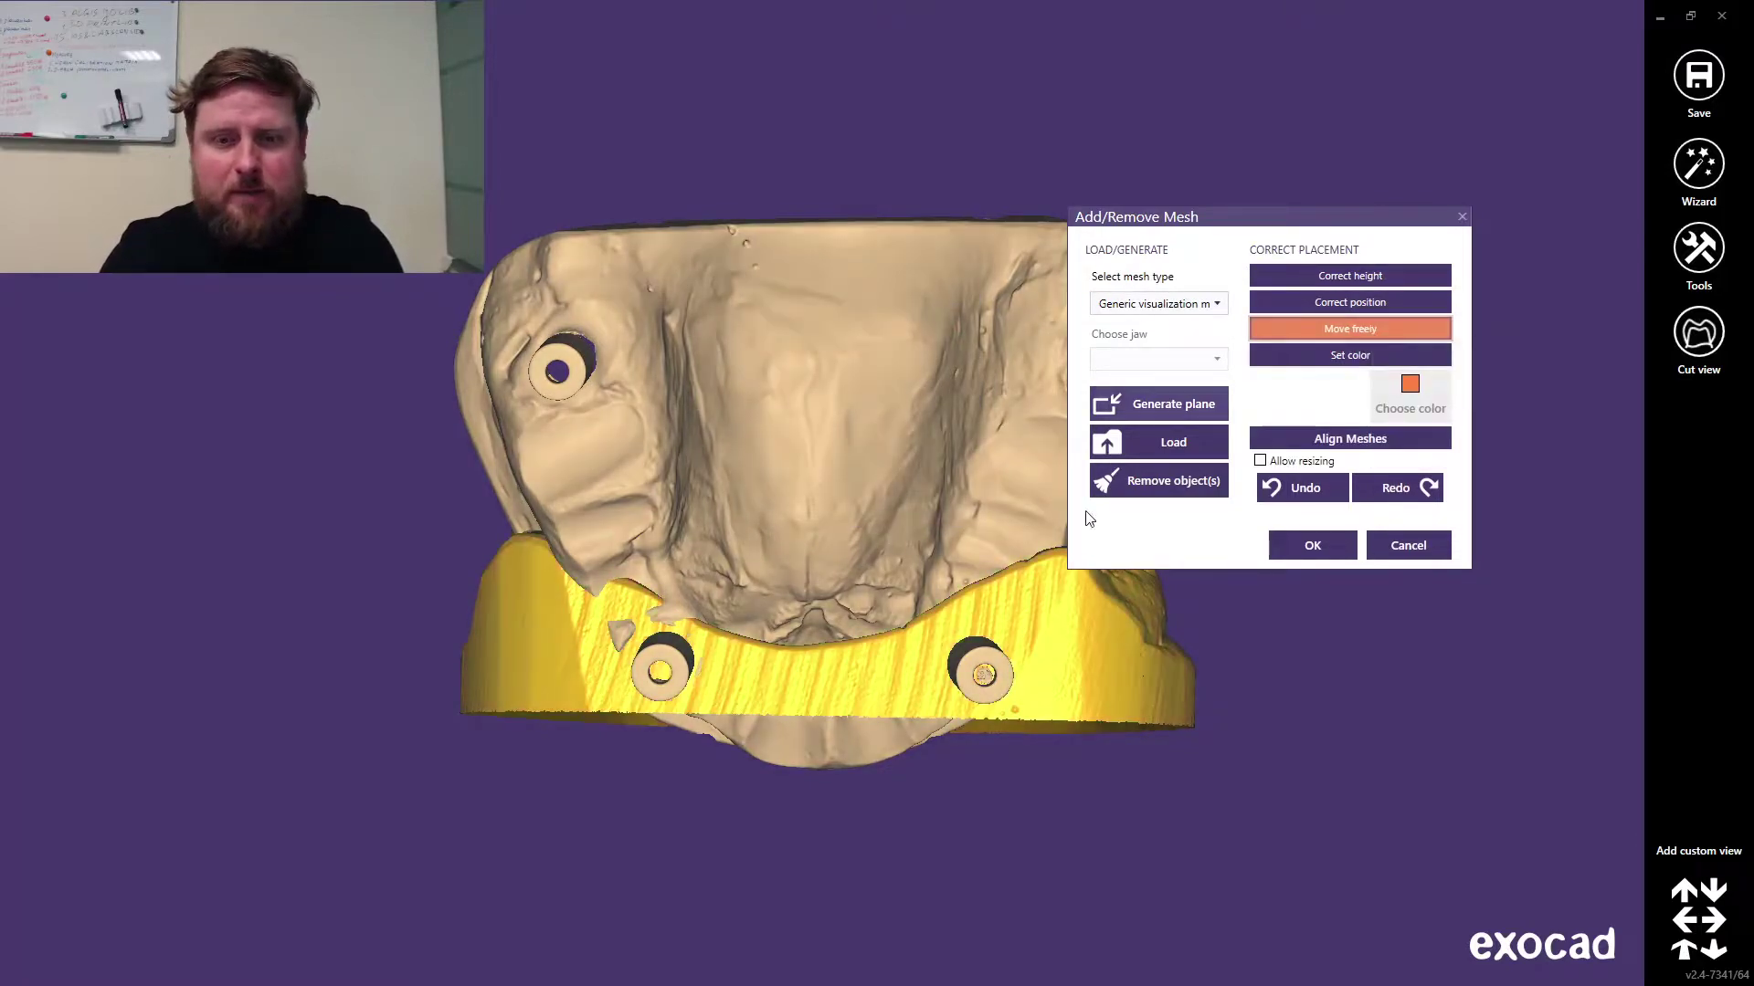
right_drag(936, 603, 1057, 234)
drag(1056, 234, 744, 482)
right_drag(744, 482, 509, 333)
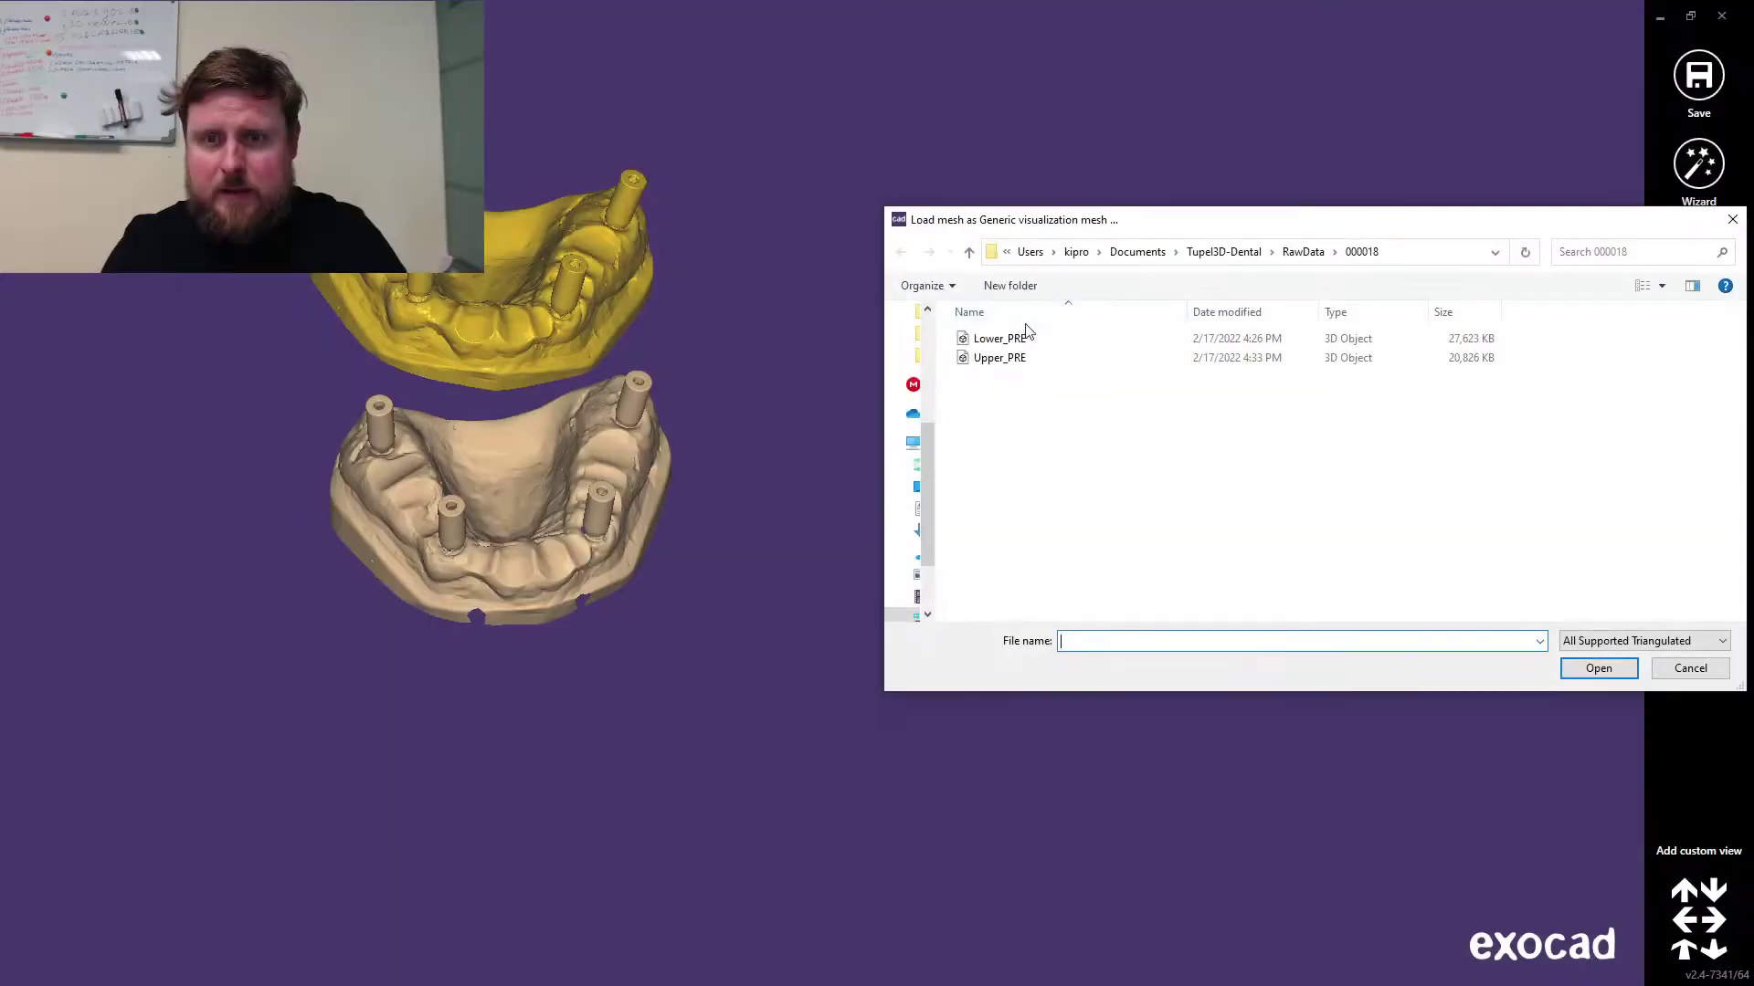
Step: Load the Lower_PRE scan as a generic visualization mesh and move it beside the two jaw models
click(1005, 342)
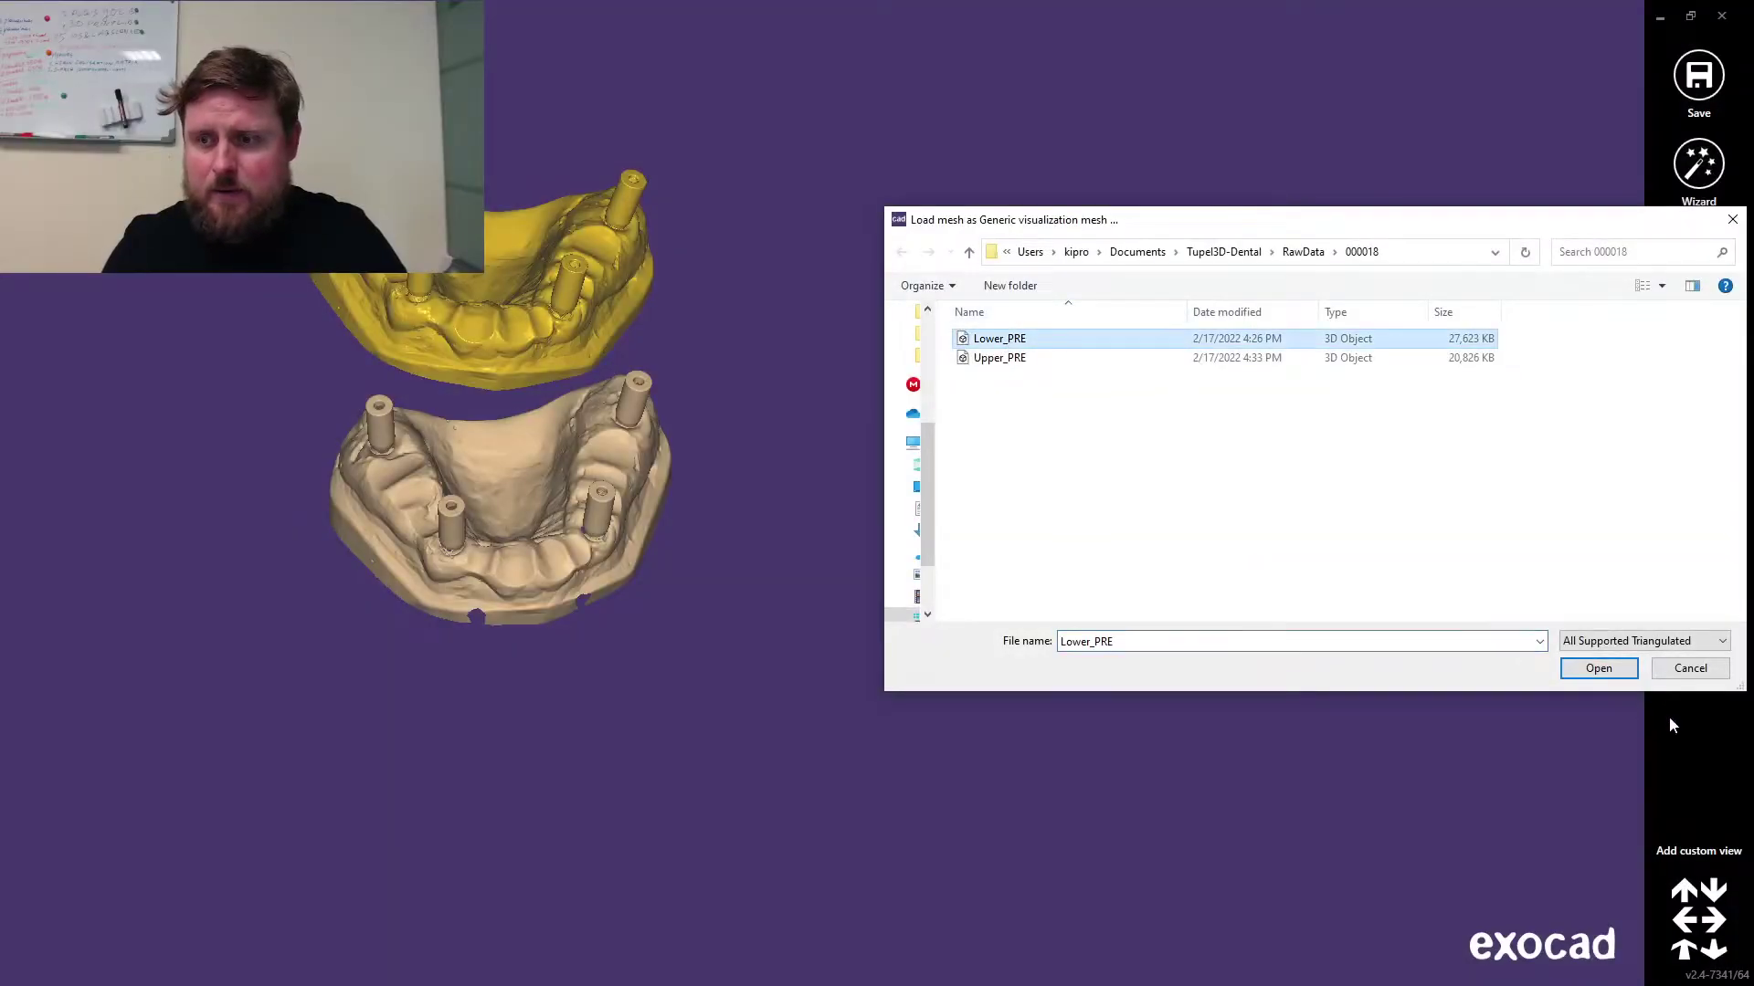
click(1597, 668)
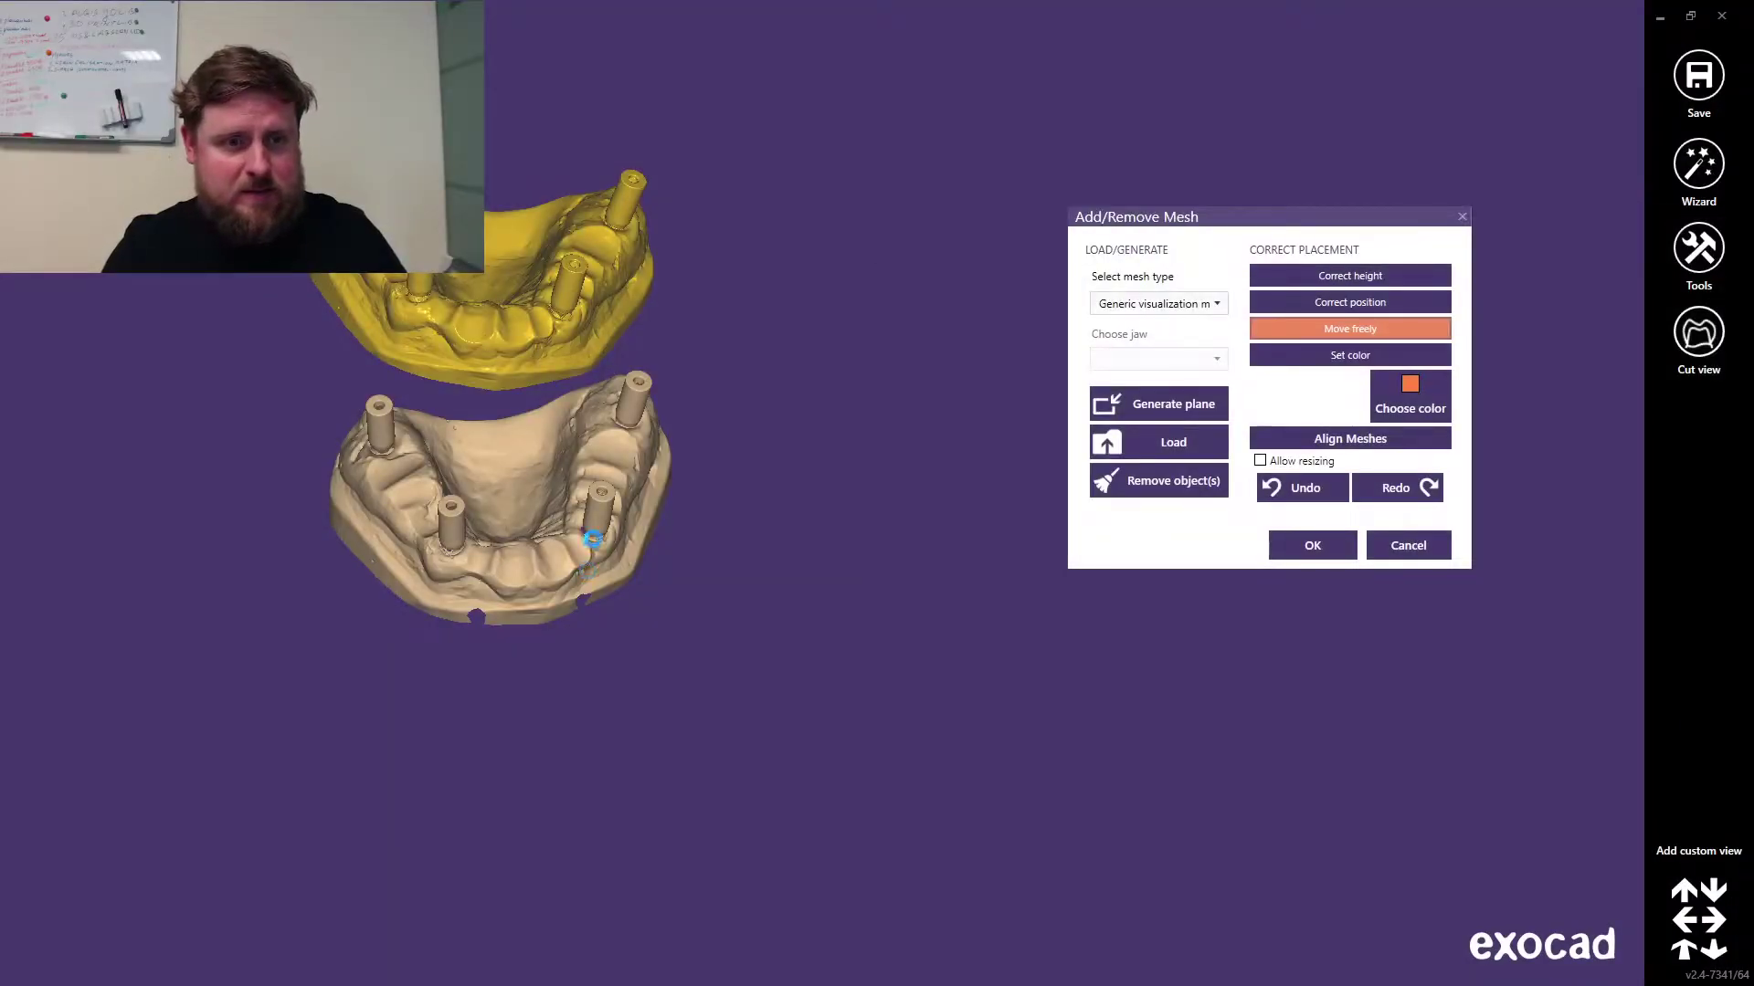
right_drag(788, 555, 671, 523)
drag(671, 522, 787, 431)
right_drag(767, 411, 902, 337)
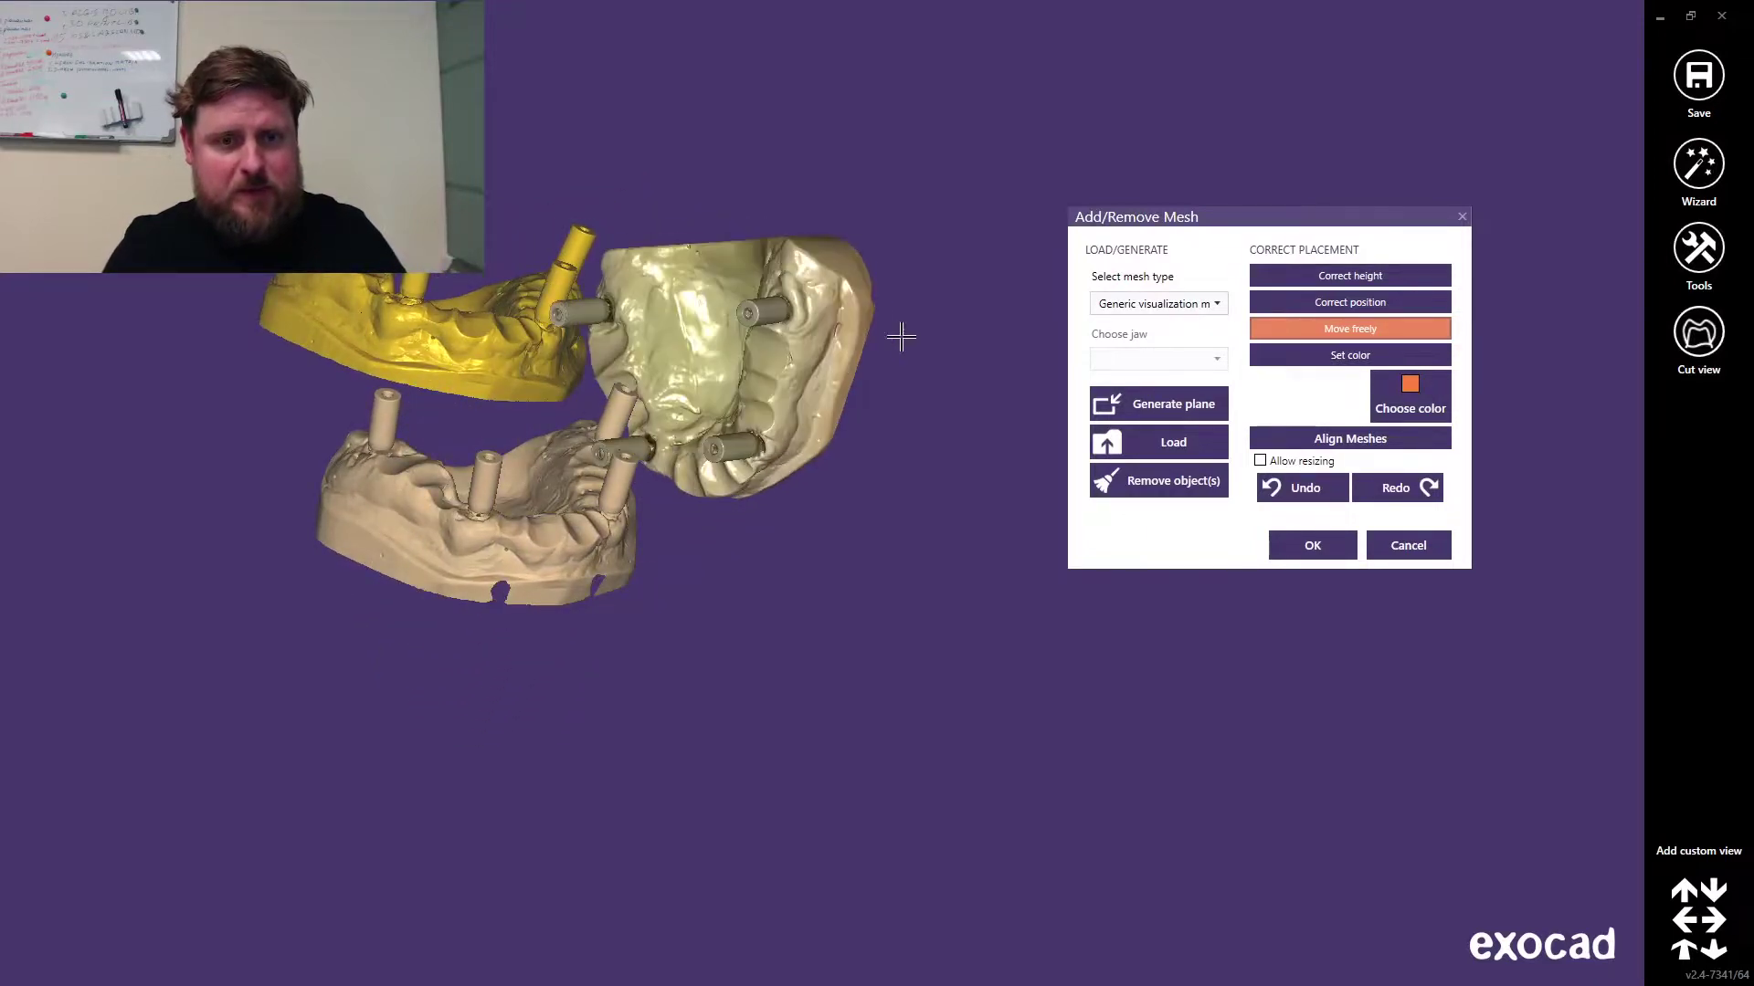
Step: Rotate the Lower_PRE mesh to match the other models' orientation, place it clear of them and accept the mesh placement
ctrl+drag(721, 497, 728, 414)
right_drag(747, 432, 563, 394)
ctrl+drag(563, 395, 486, 343)
right_drag(633, 364, 808, 538)
drag(807, 538, 981, 496)
click(1306, 539)
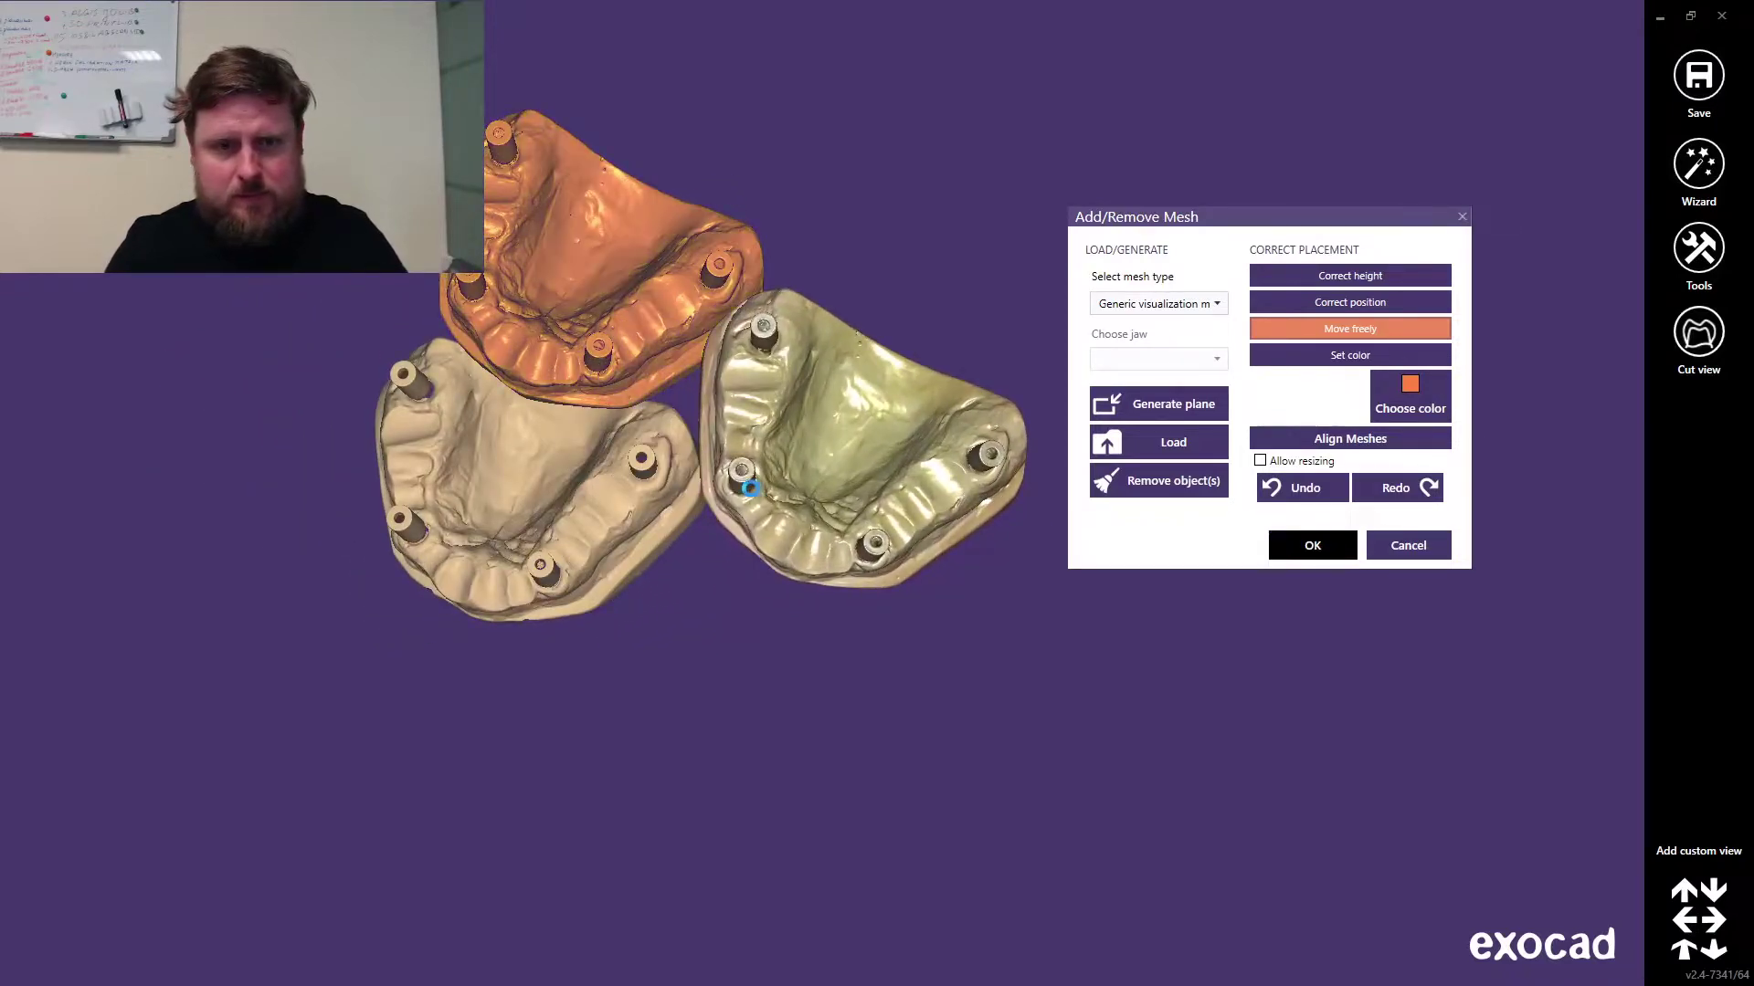
Step: Start Align Meshes and set matching point pairs on the two front implant posts of the orange and beige models
right_drag(798, 678, 771, 723)
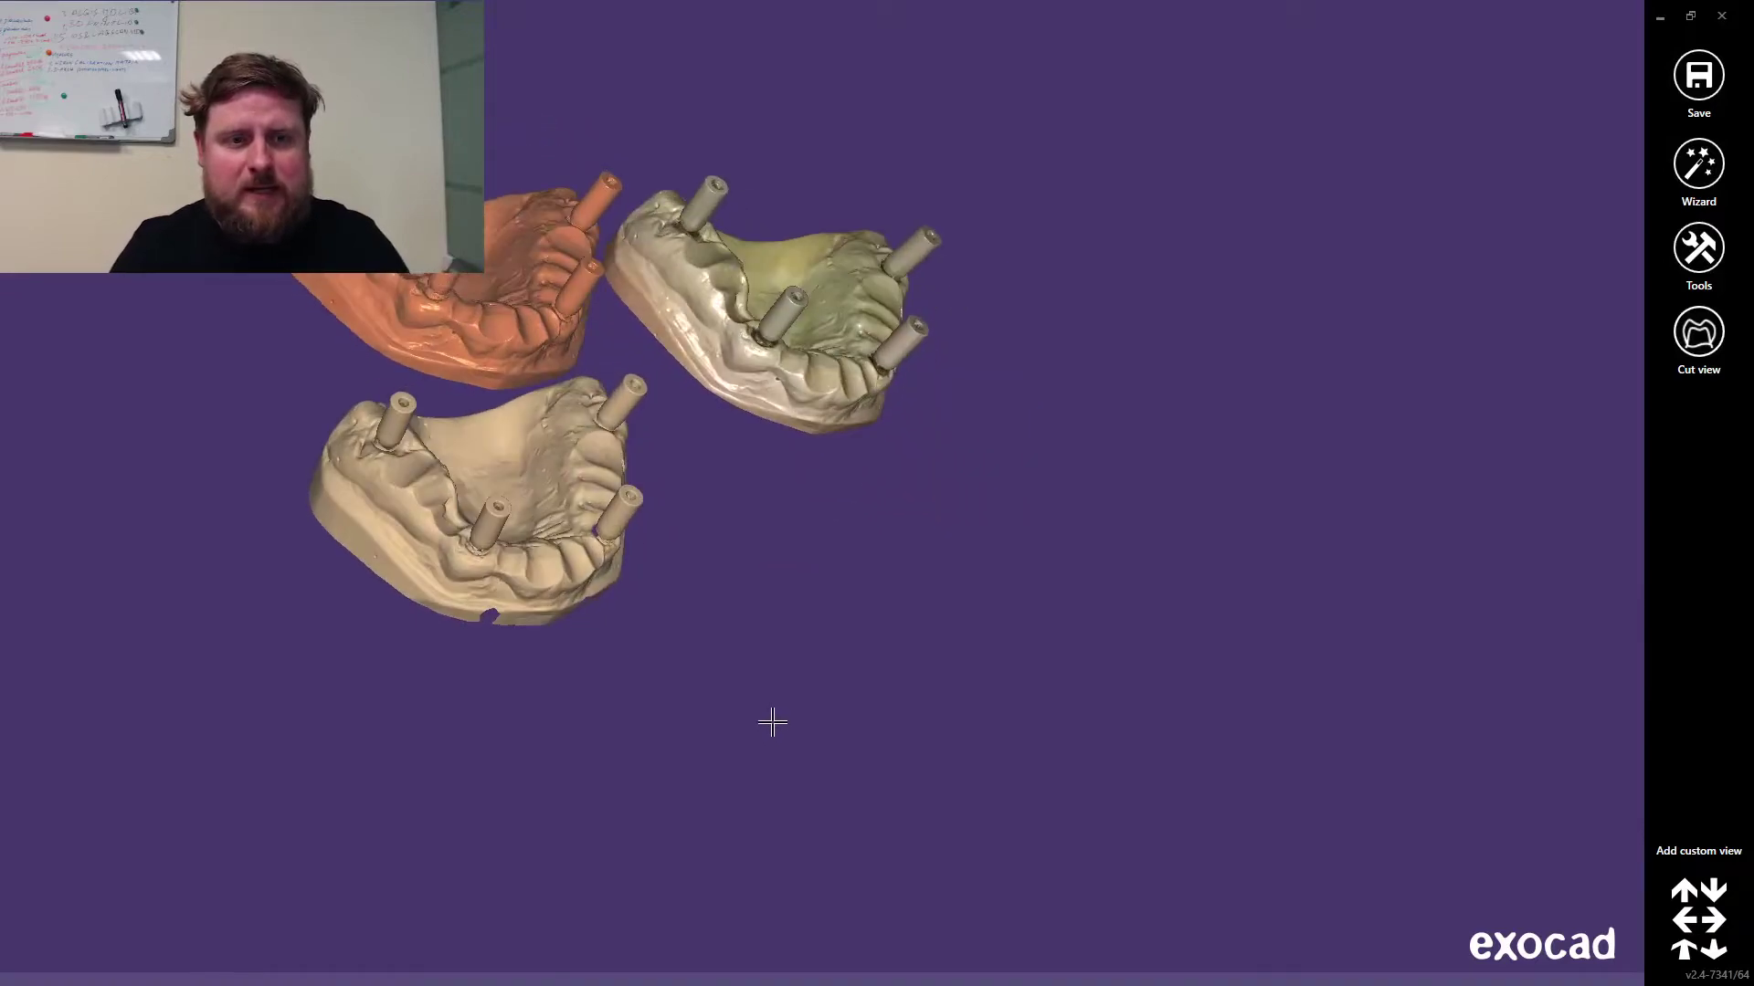
middle_drag(771, 723, 960, 757)
click(1699, 248)
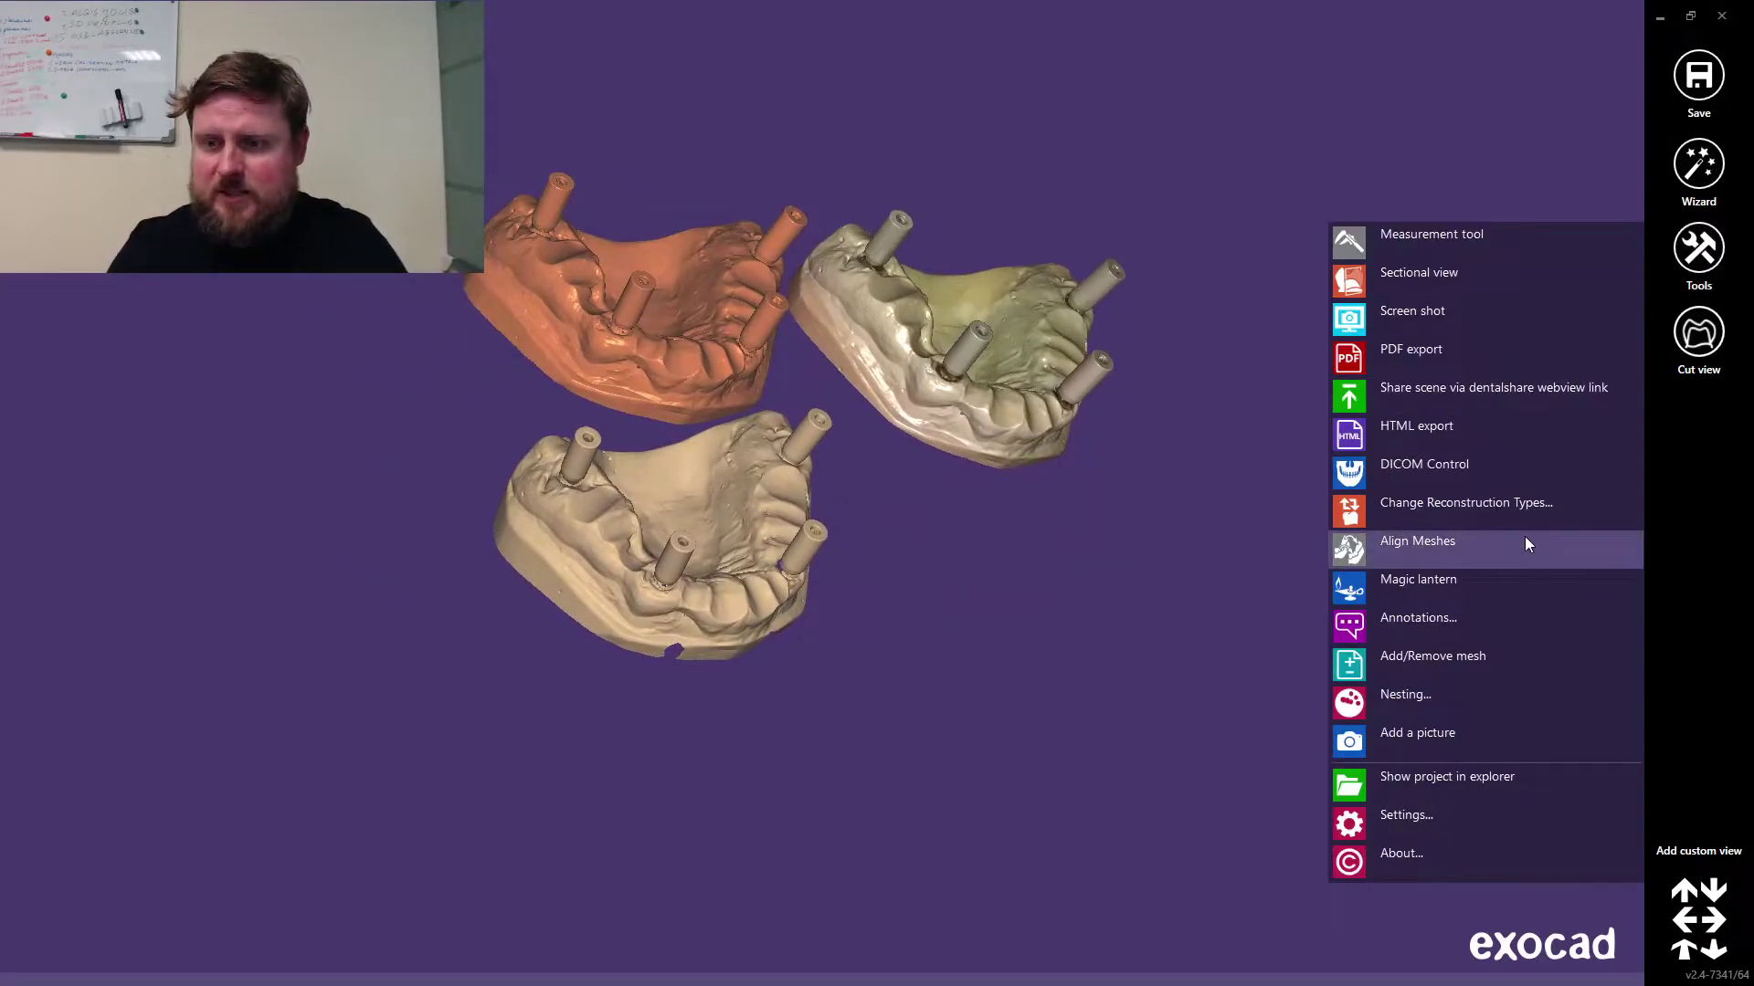
click(1524, 546)
right_drag(1100, 550, 857, 512)
scroll(539, 400, up, 3)
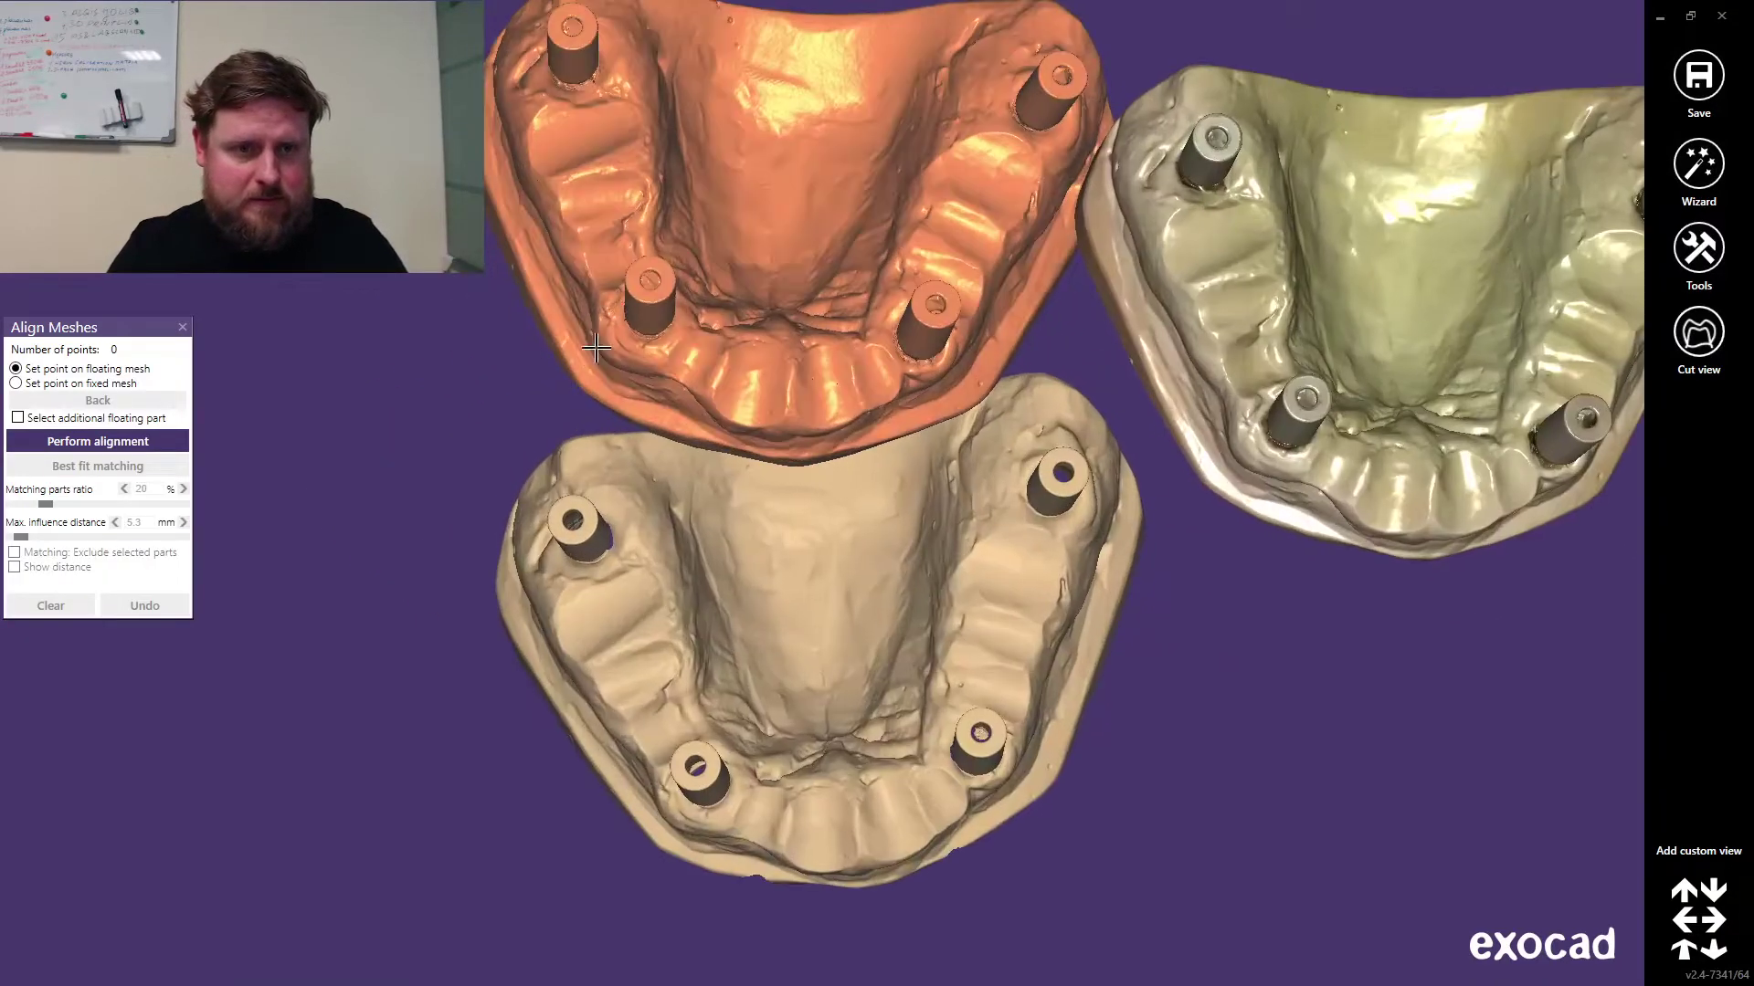
click(649, 302)
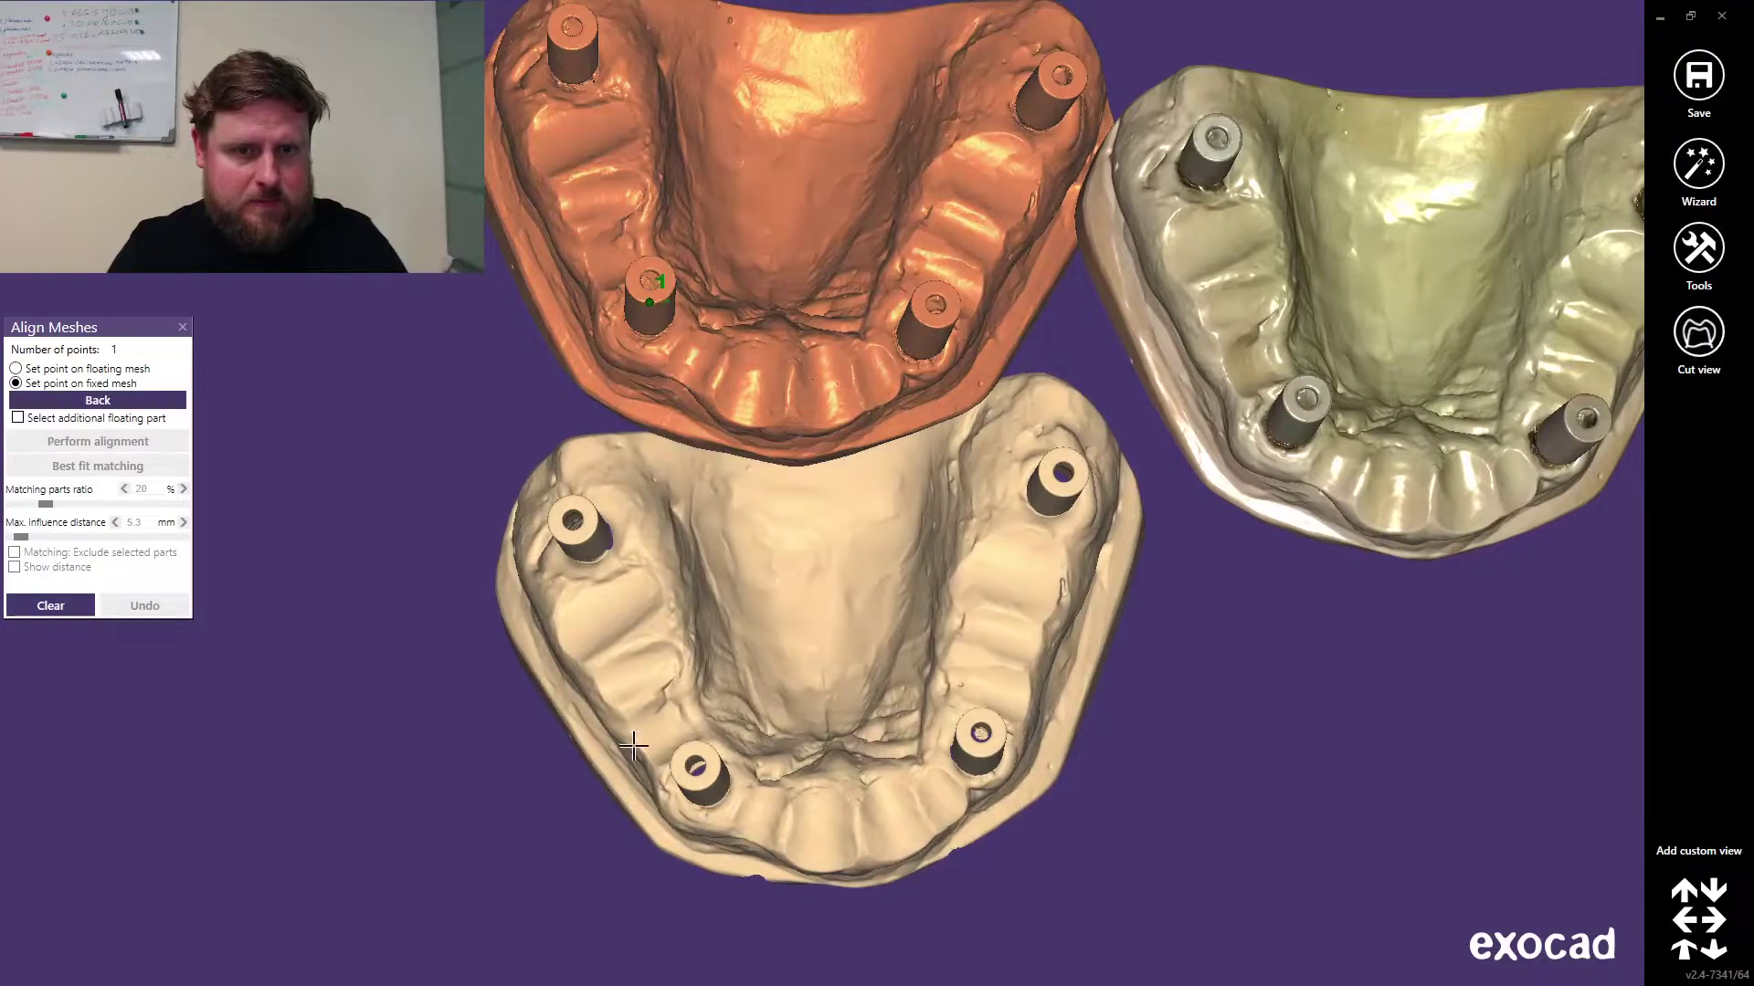
click(702, 781)
click(927, 324)
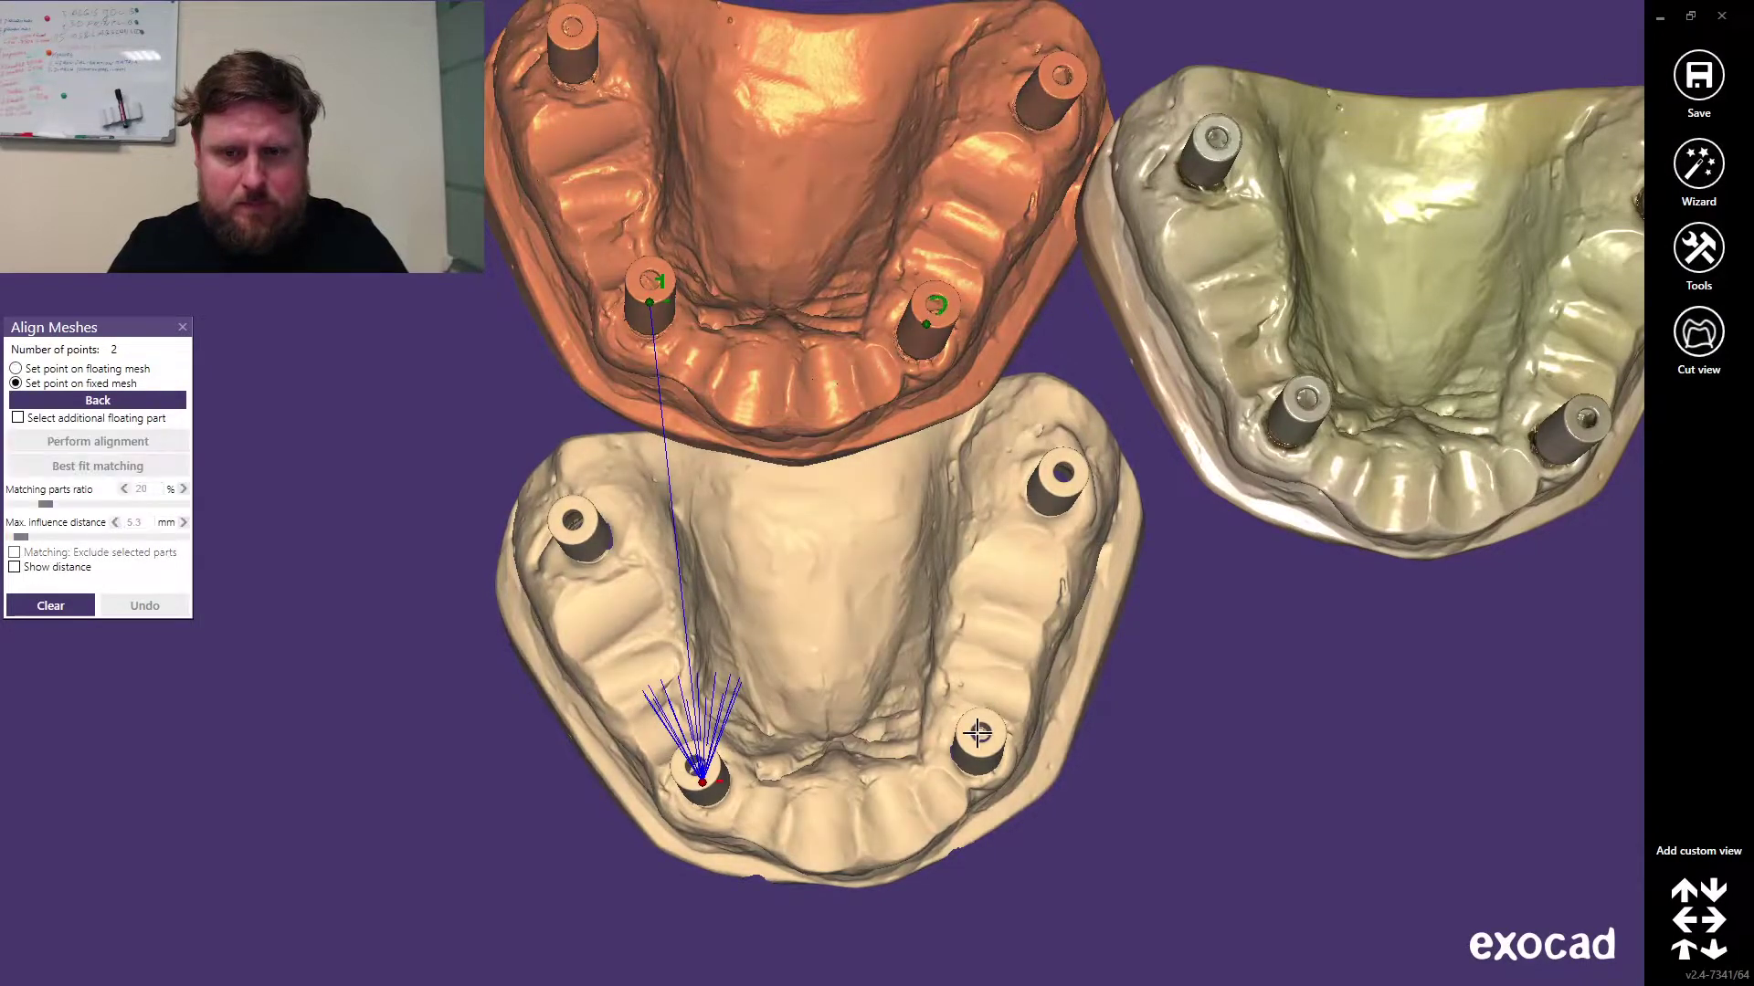
click(977, 747)
Step: Set matching point pairs on the two rear implant posts of the orange and beige models
click(1063, 95)
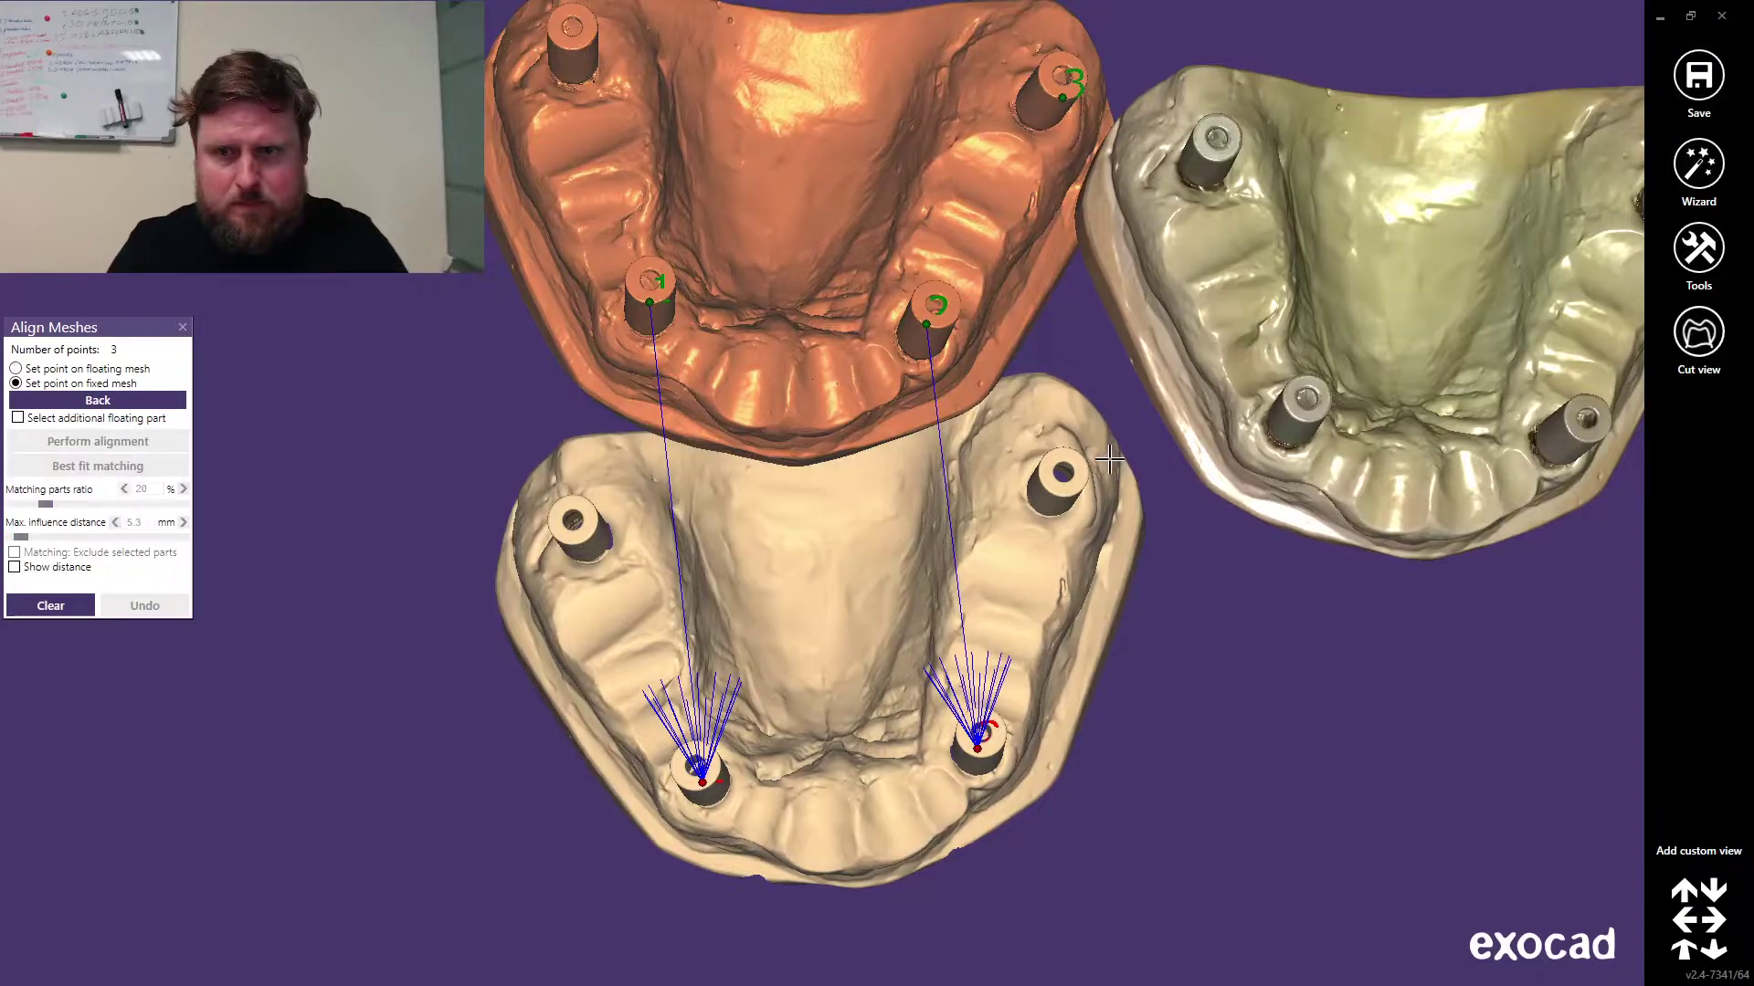
click(1059, 493)
click(577, 46)
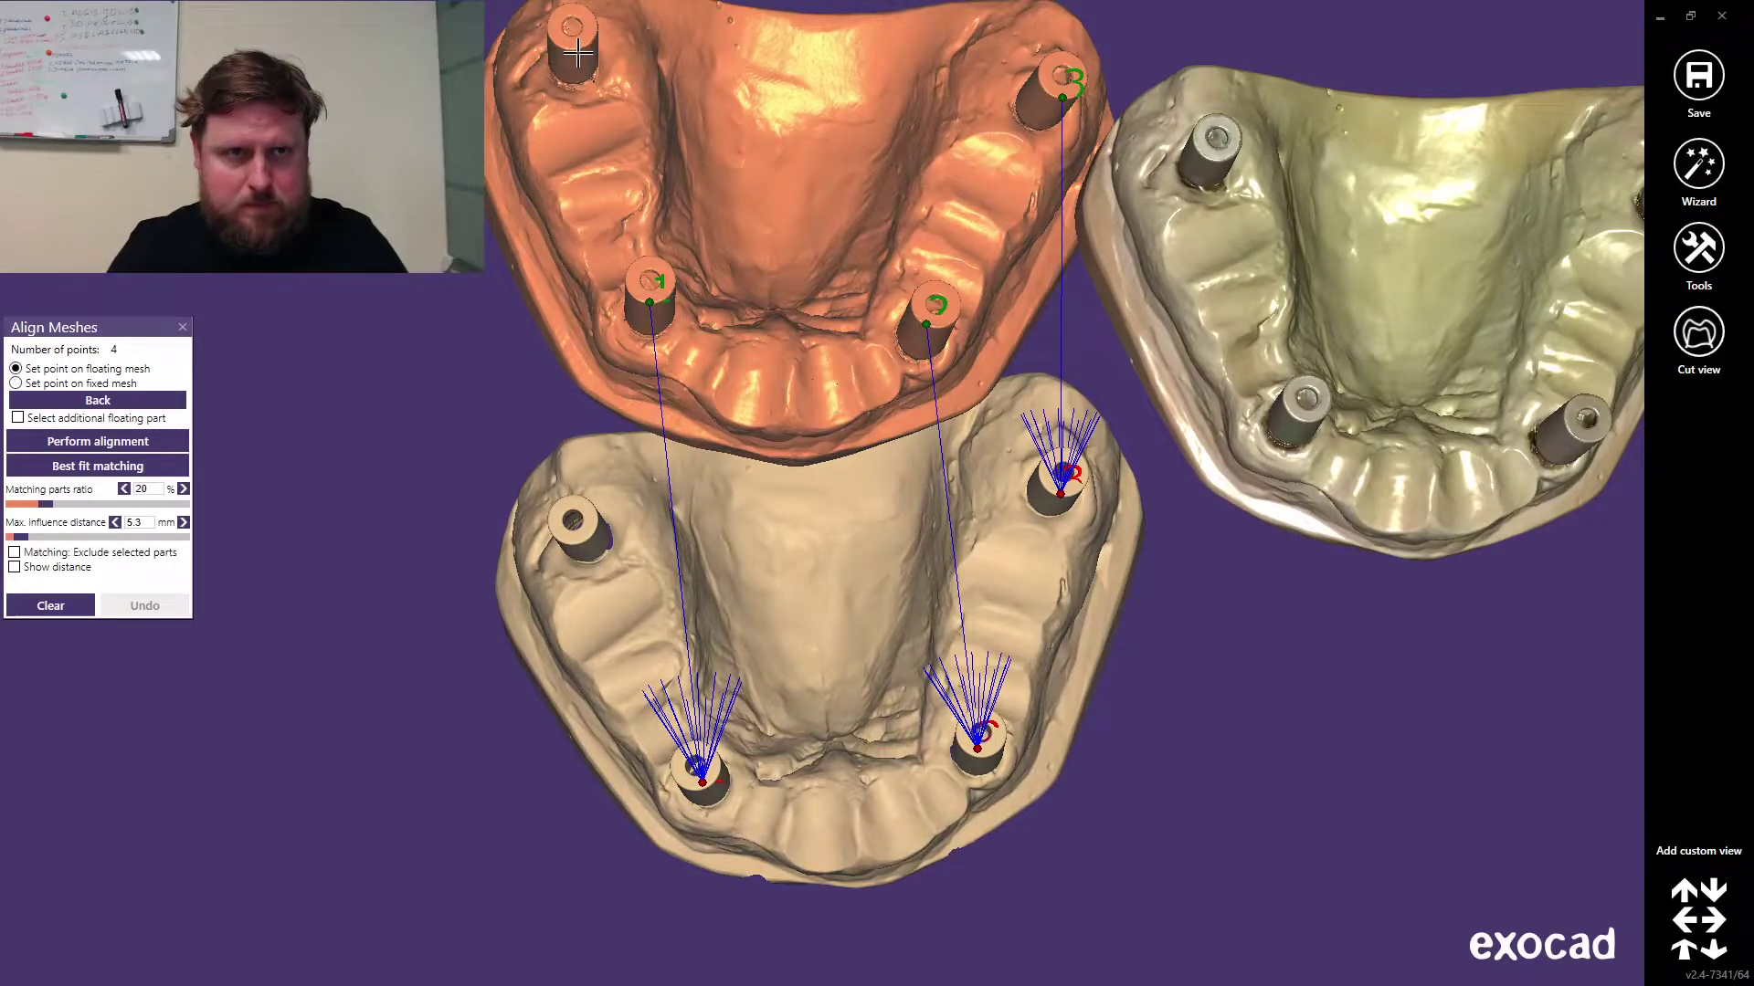
click(572, 524)
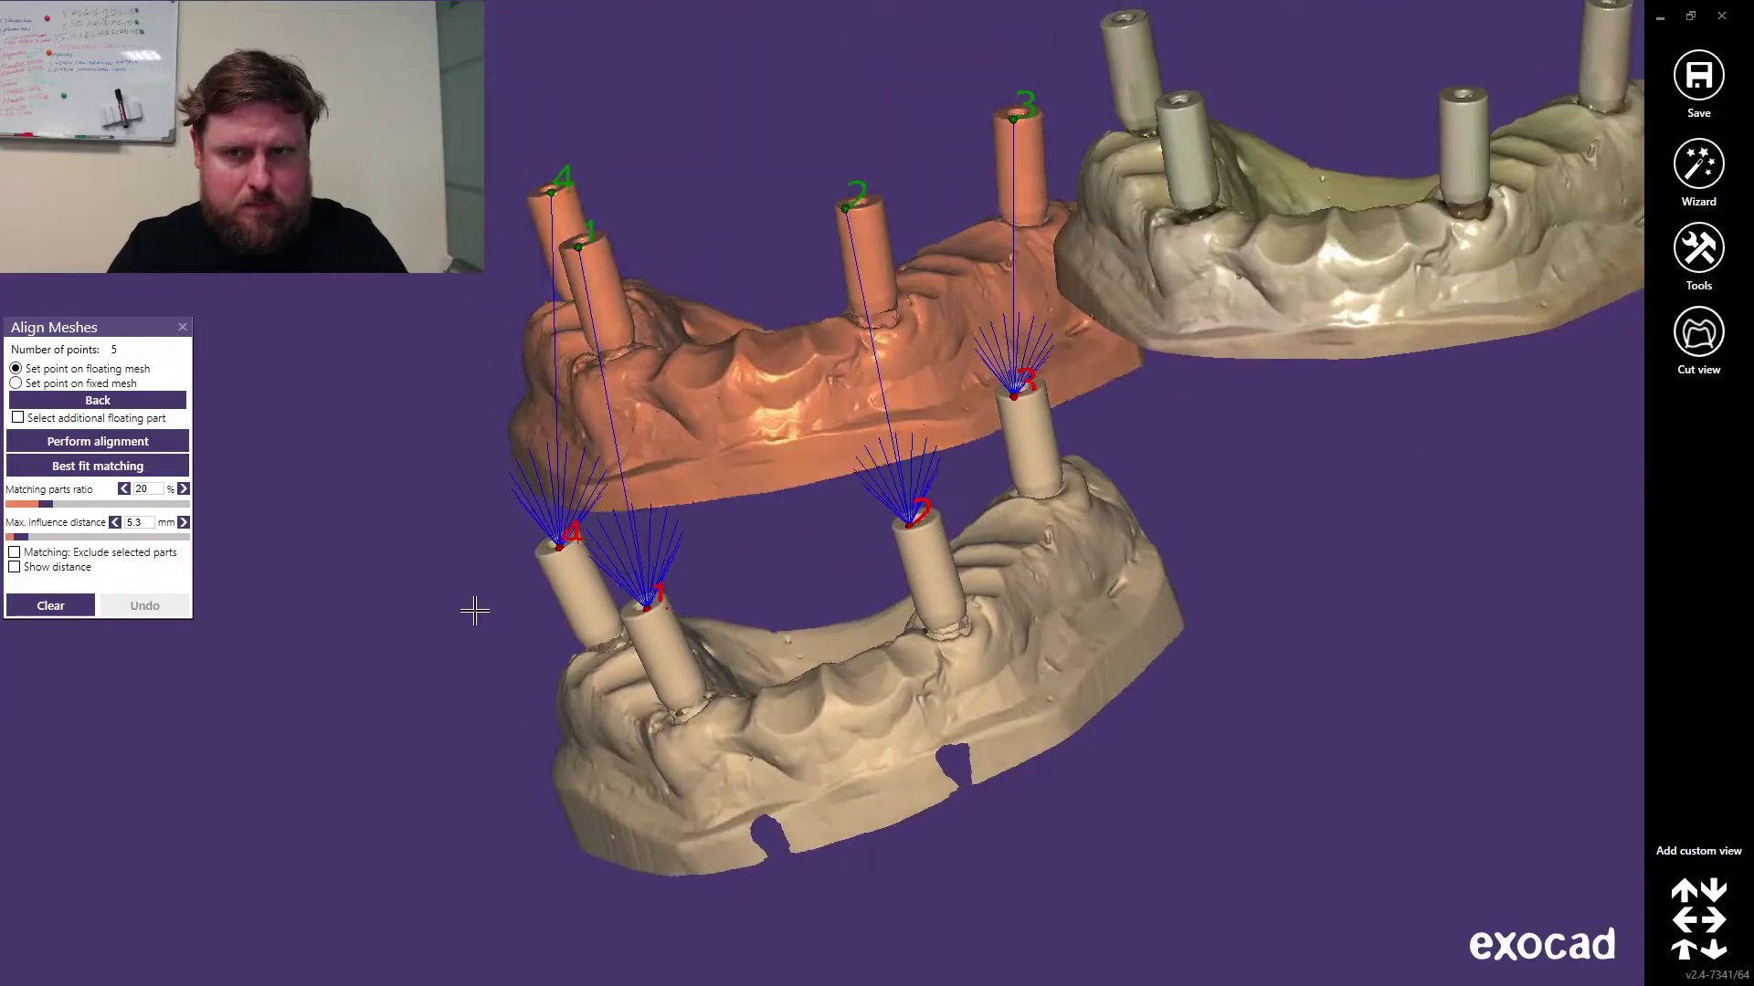
Step: Turn off vertex coloring for the Lower_PRE mesh
right_drag(1352, 557, 1433, 587)
middle_drag(1433, 588, 1178, 752)
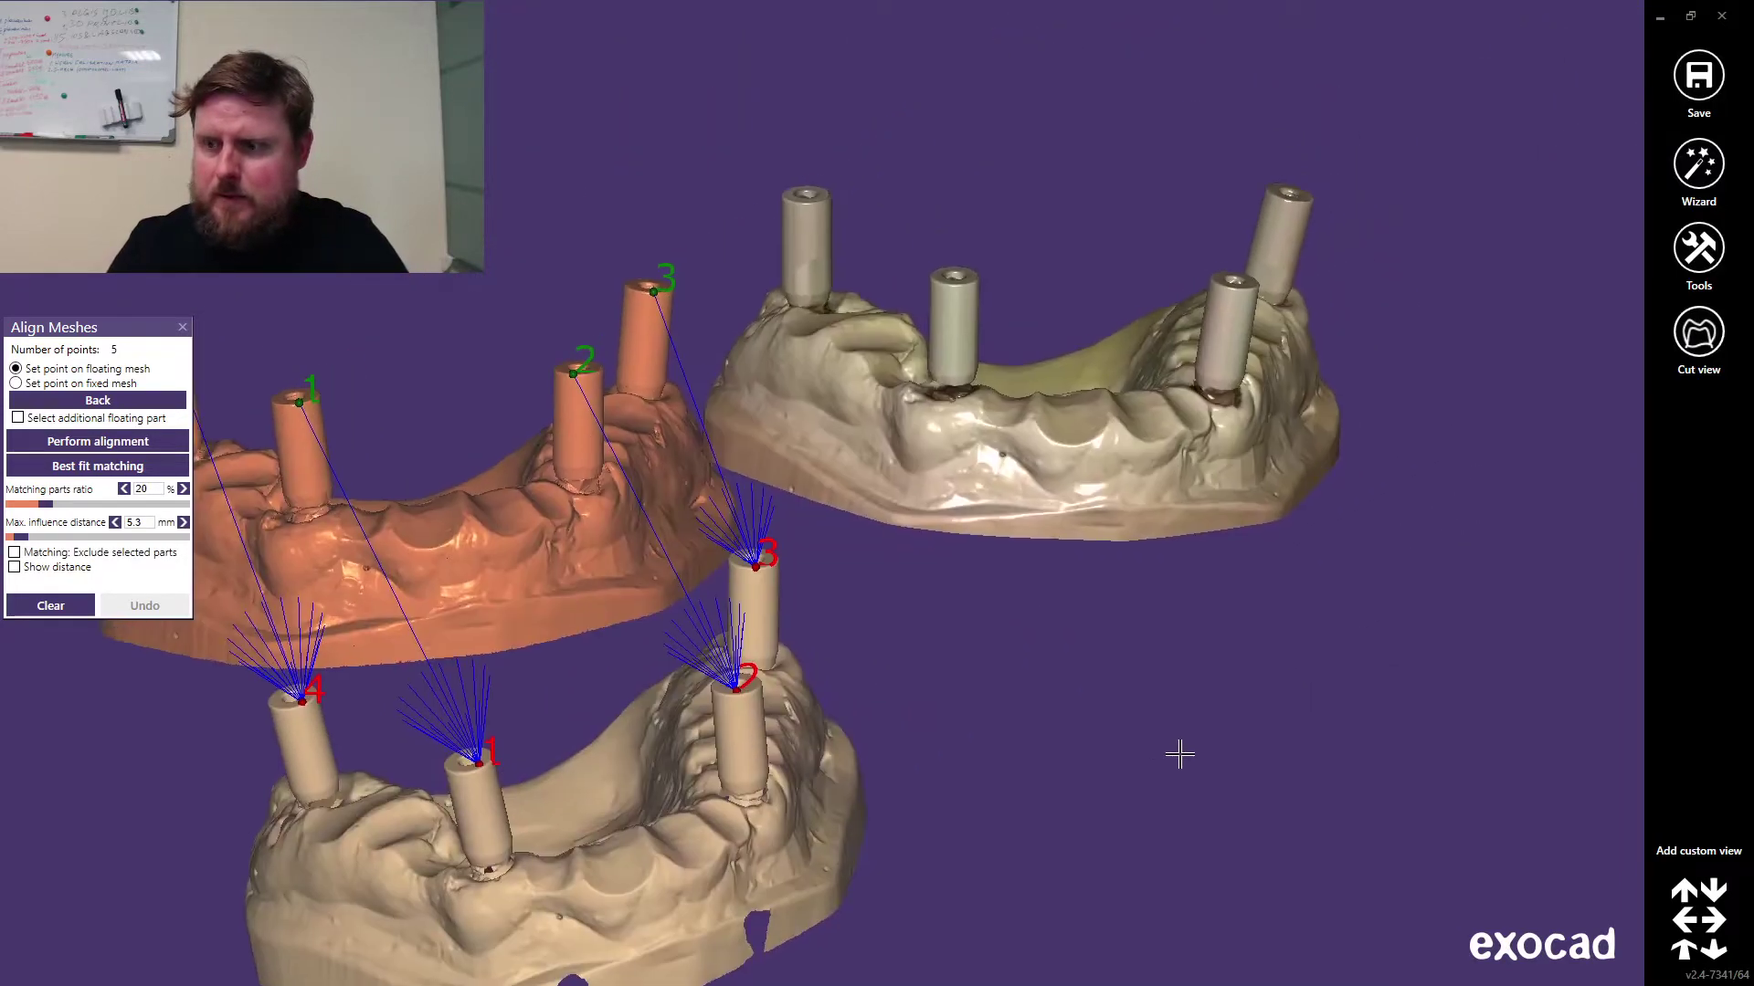
right_click(1180, 457)
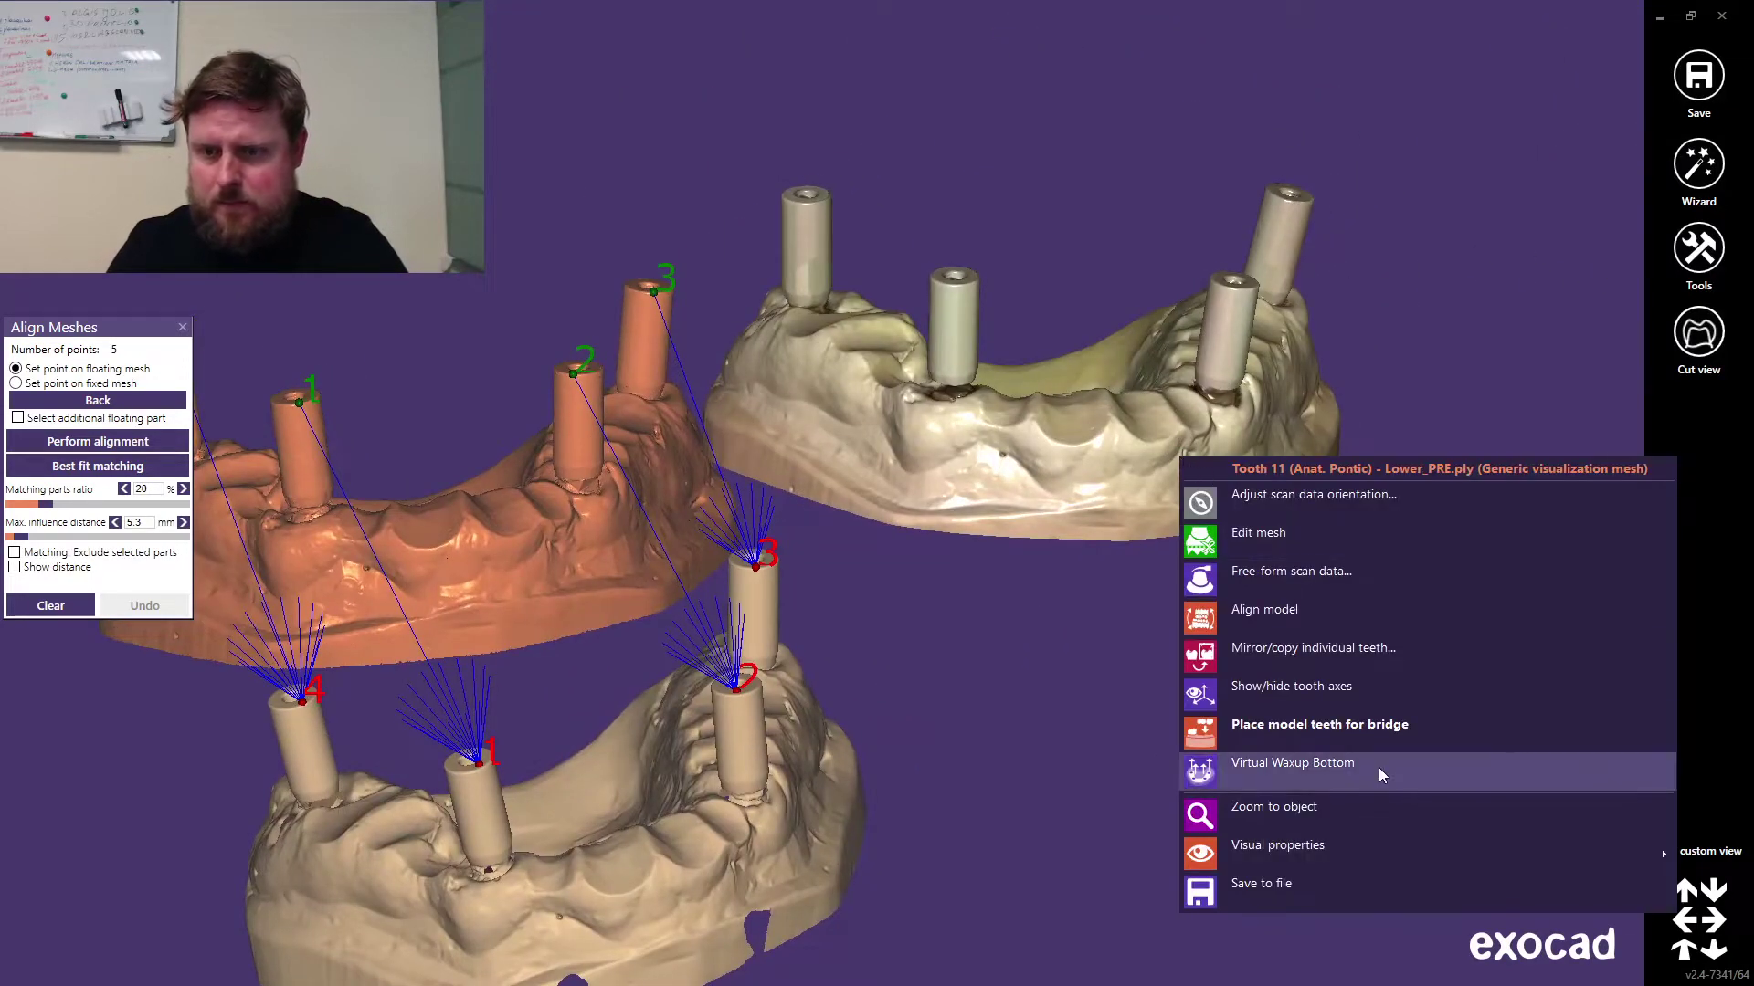
mouse_move(1350, 840)
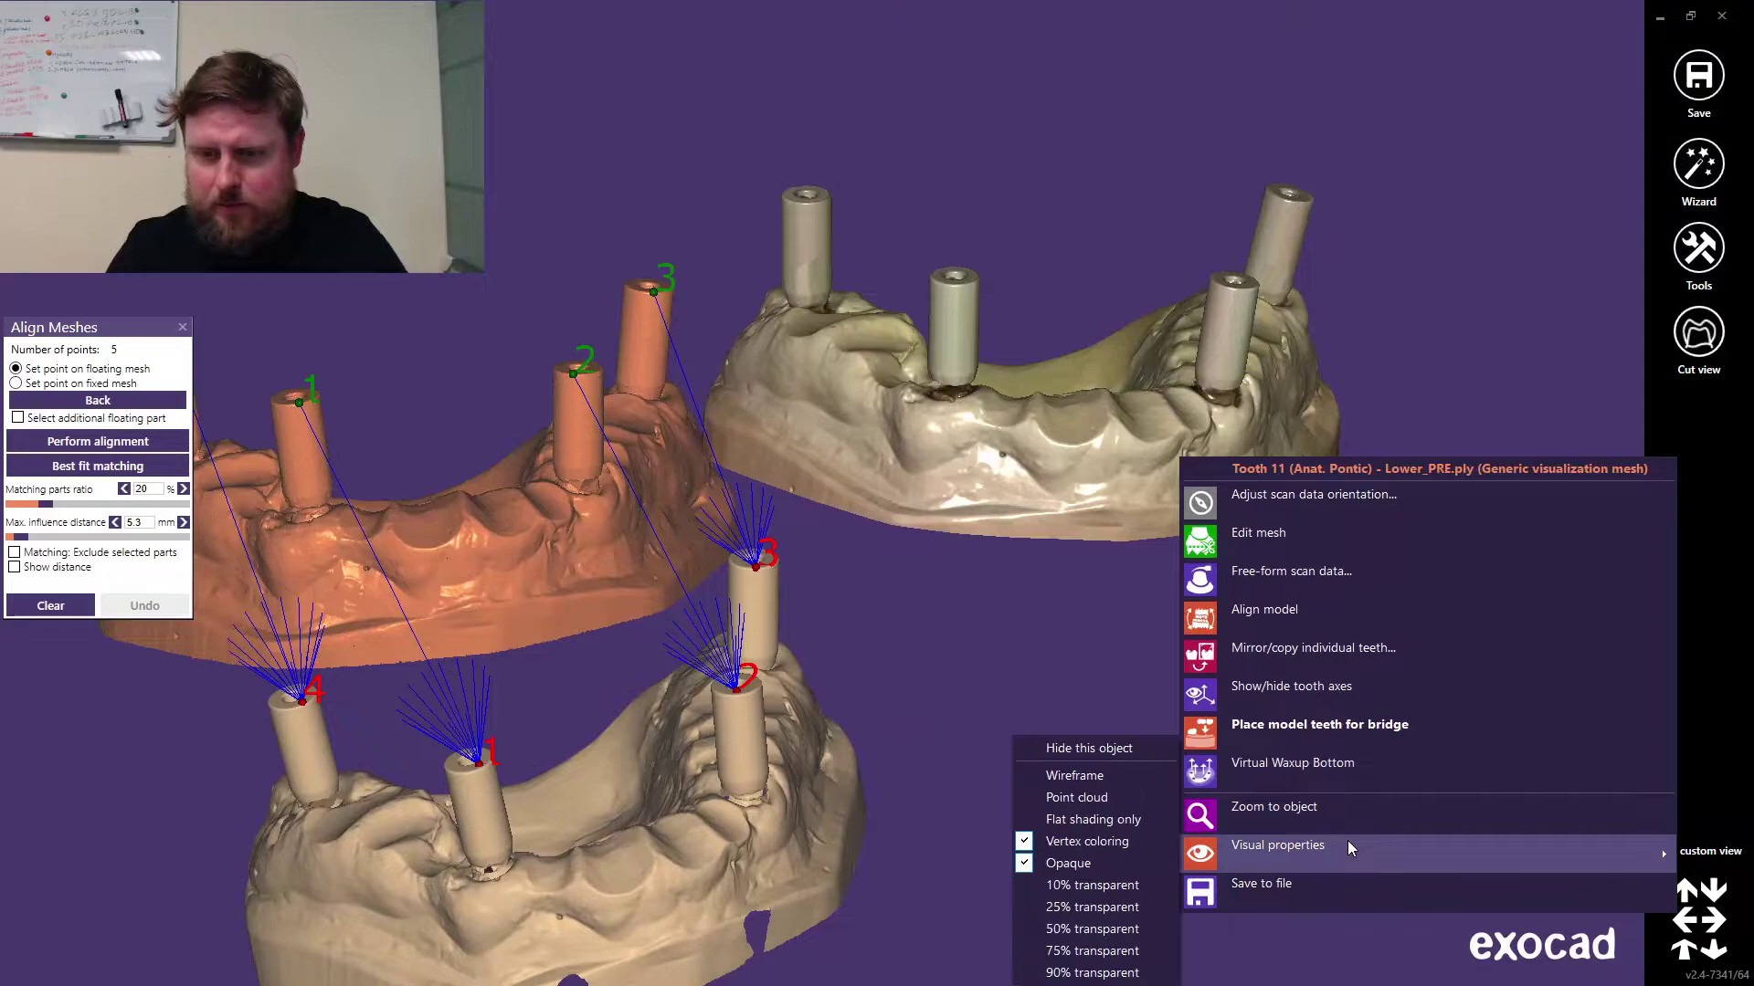
click(1120, 846)
Step: Examine the surface detail of the implant posts on the grey Lower_PRE and orange meshes up close
right_drag(1151, 685, 1038, 644)
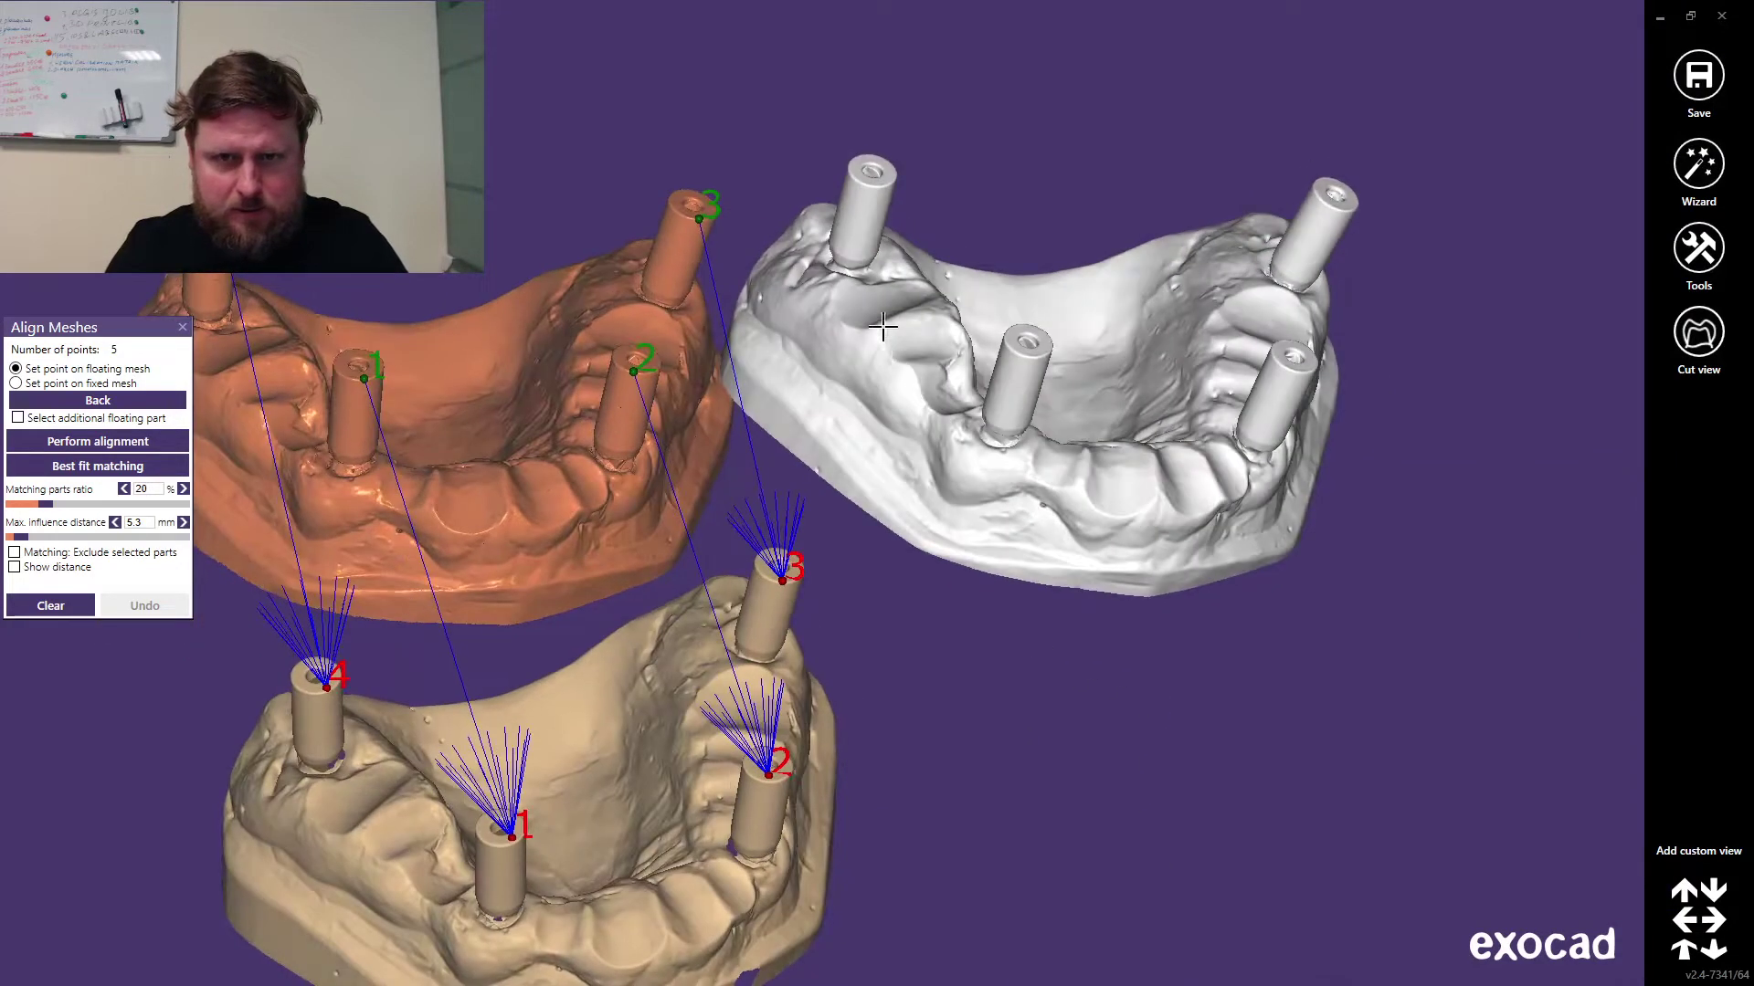
scroll(885, 332, up, 5)
right_drag(776, 231, 755, 67)
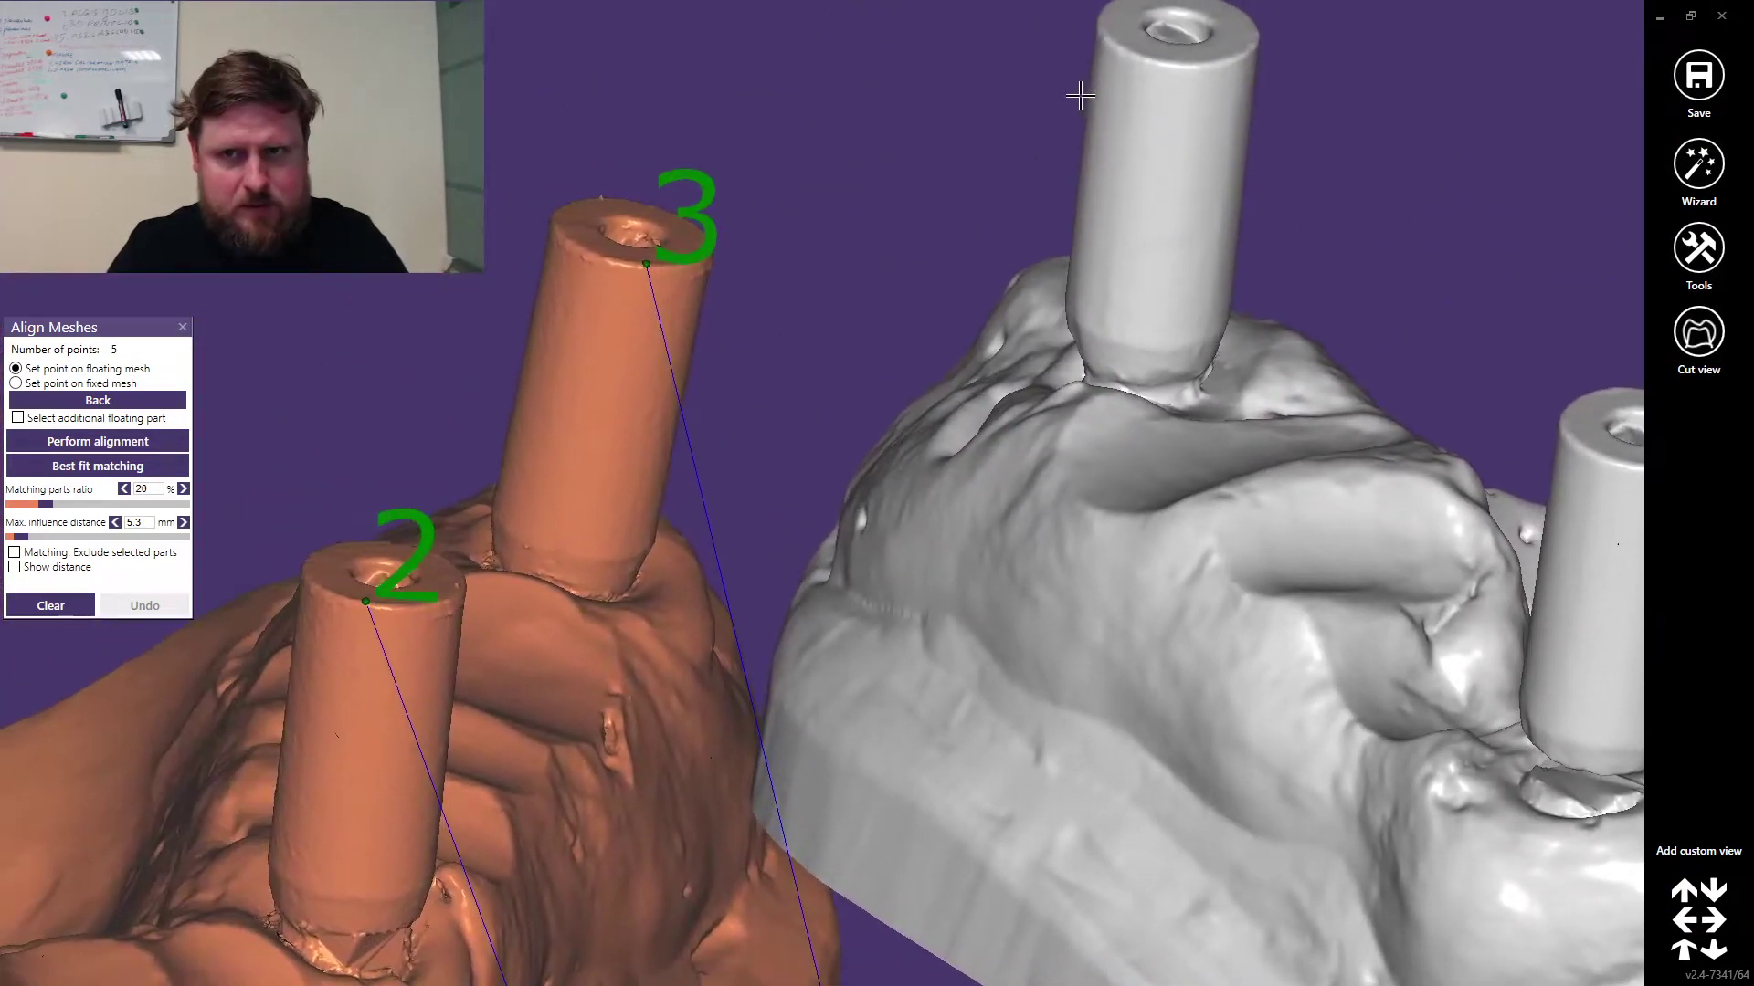
scroll(1081, 95, up, 1)
scroll(1236, 325, down, 4)
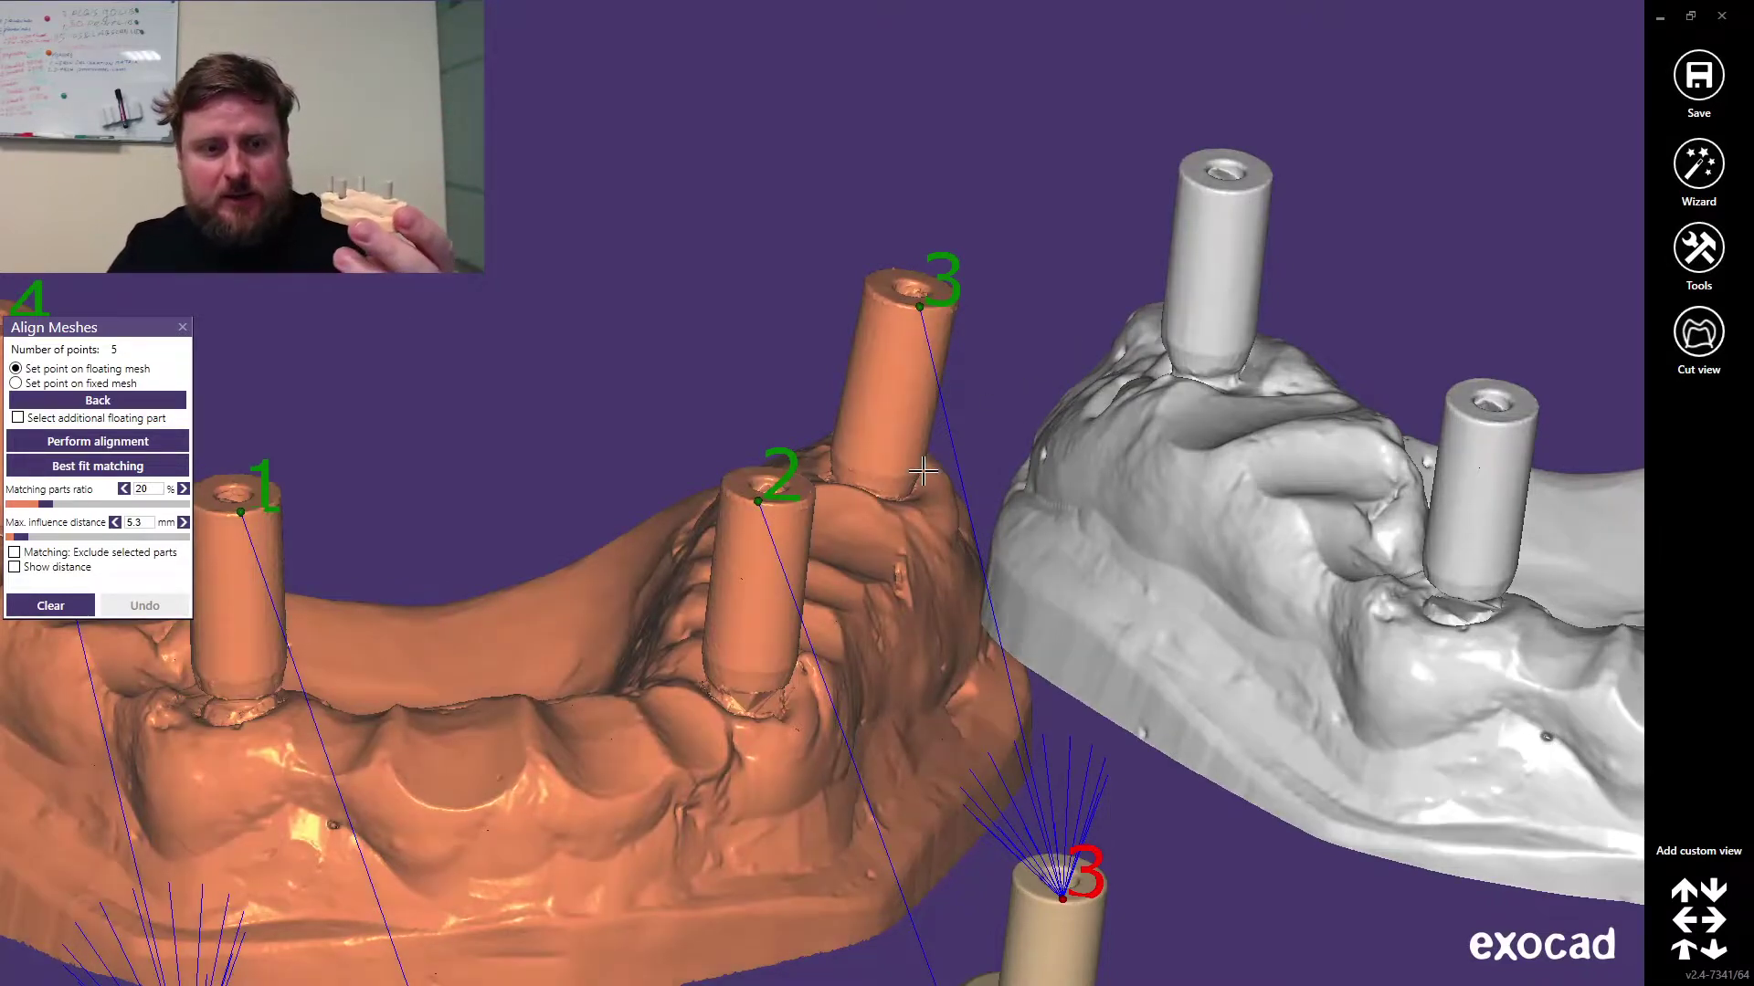
mouse_move(952, 461)
right_down()
mouse_move(985, 457)
mouse_move(970, 459)
right_up()
scroll(970, 461, up, 6)
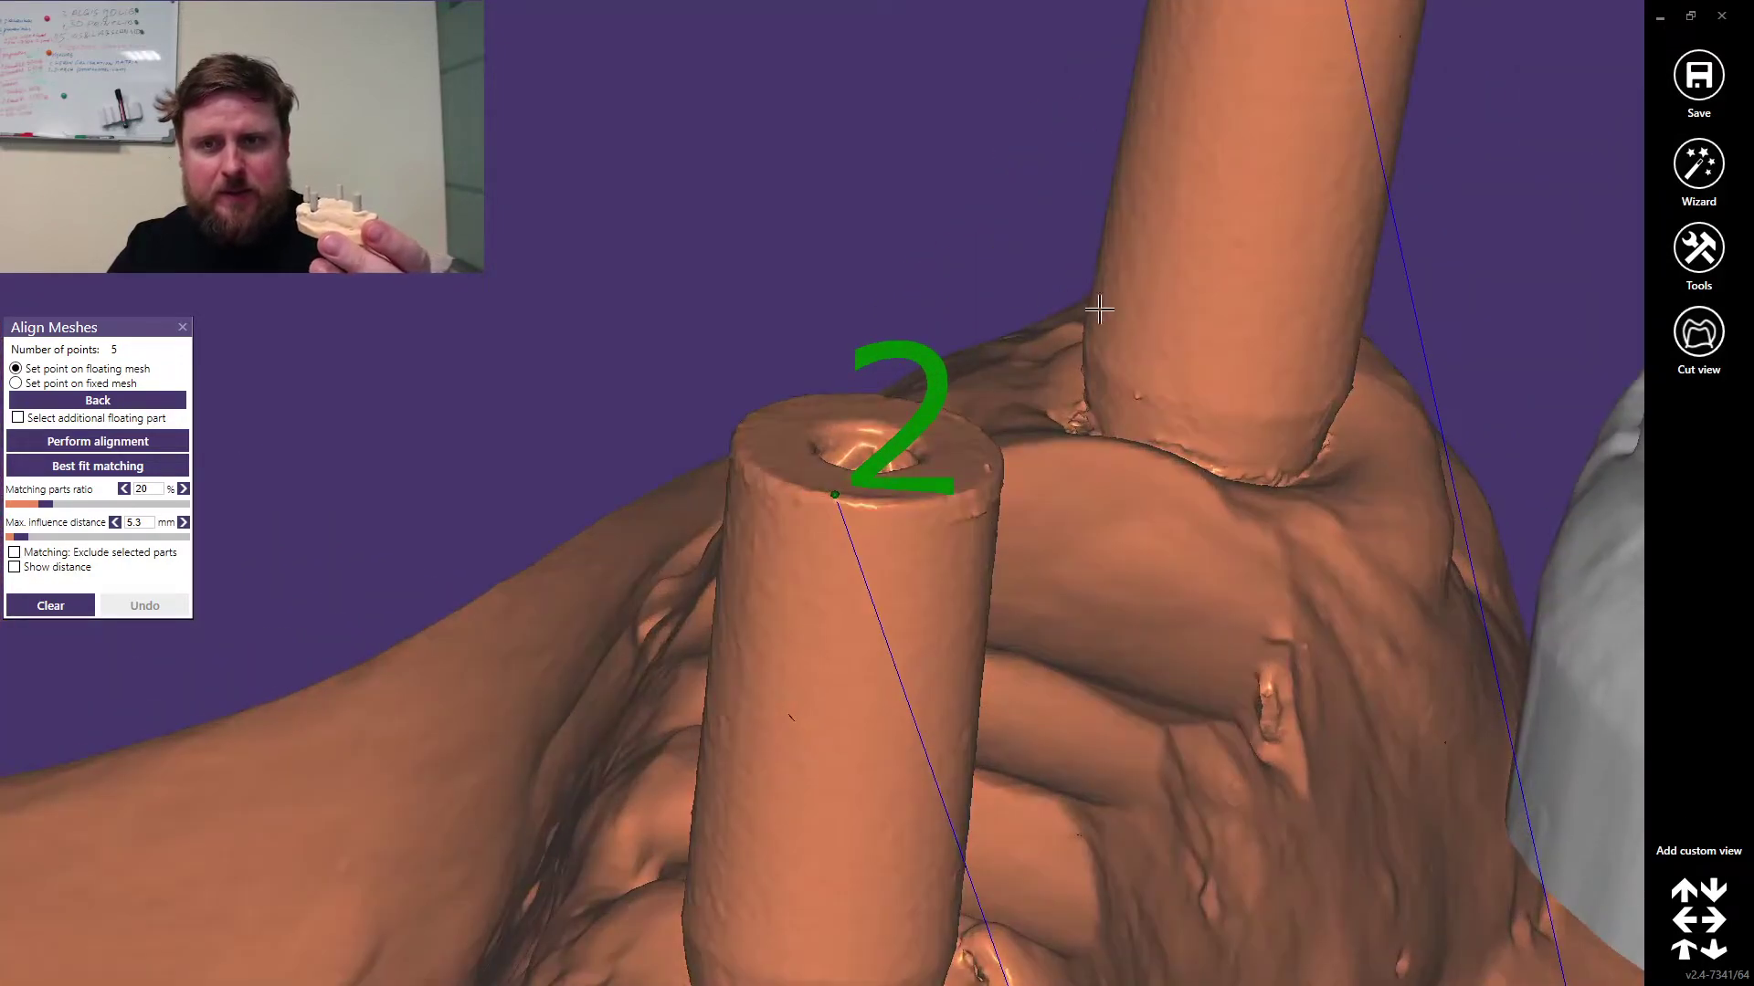
scroll(721, 461, up, 4)
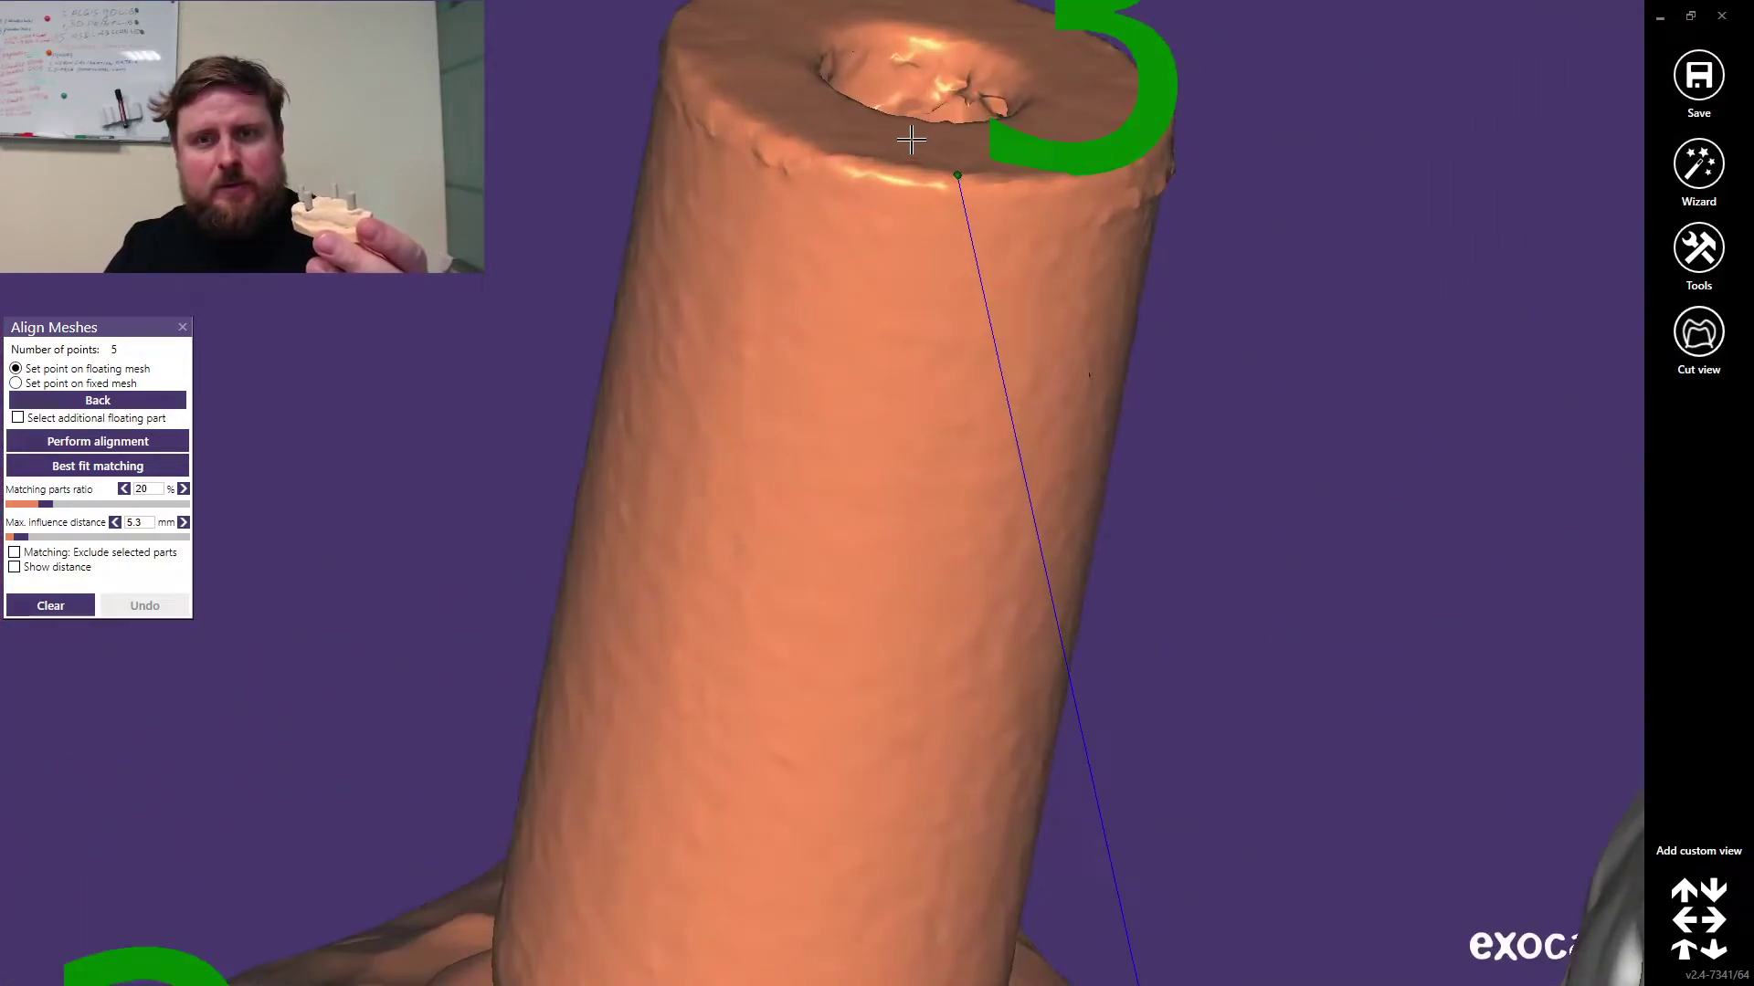
scroll(910, 139, down, 5)
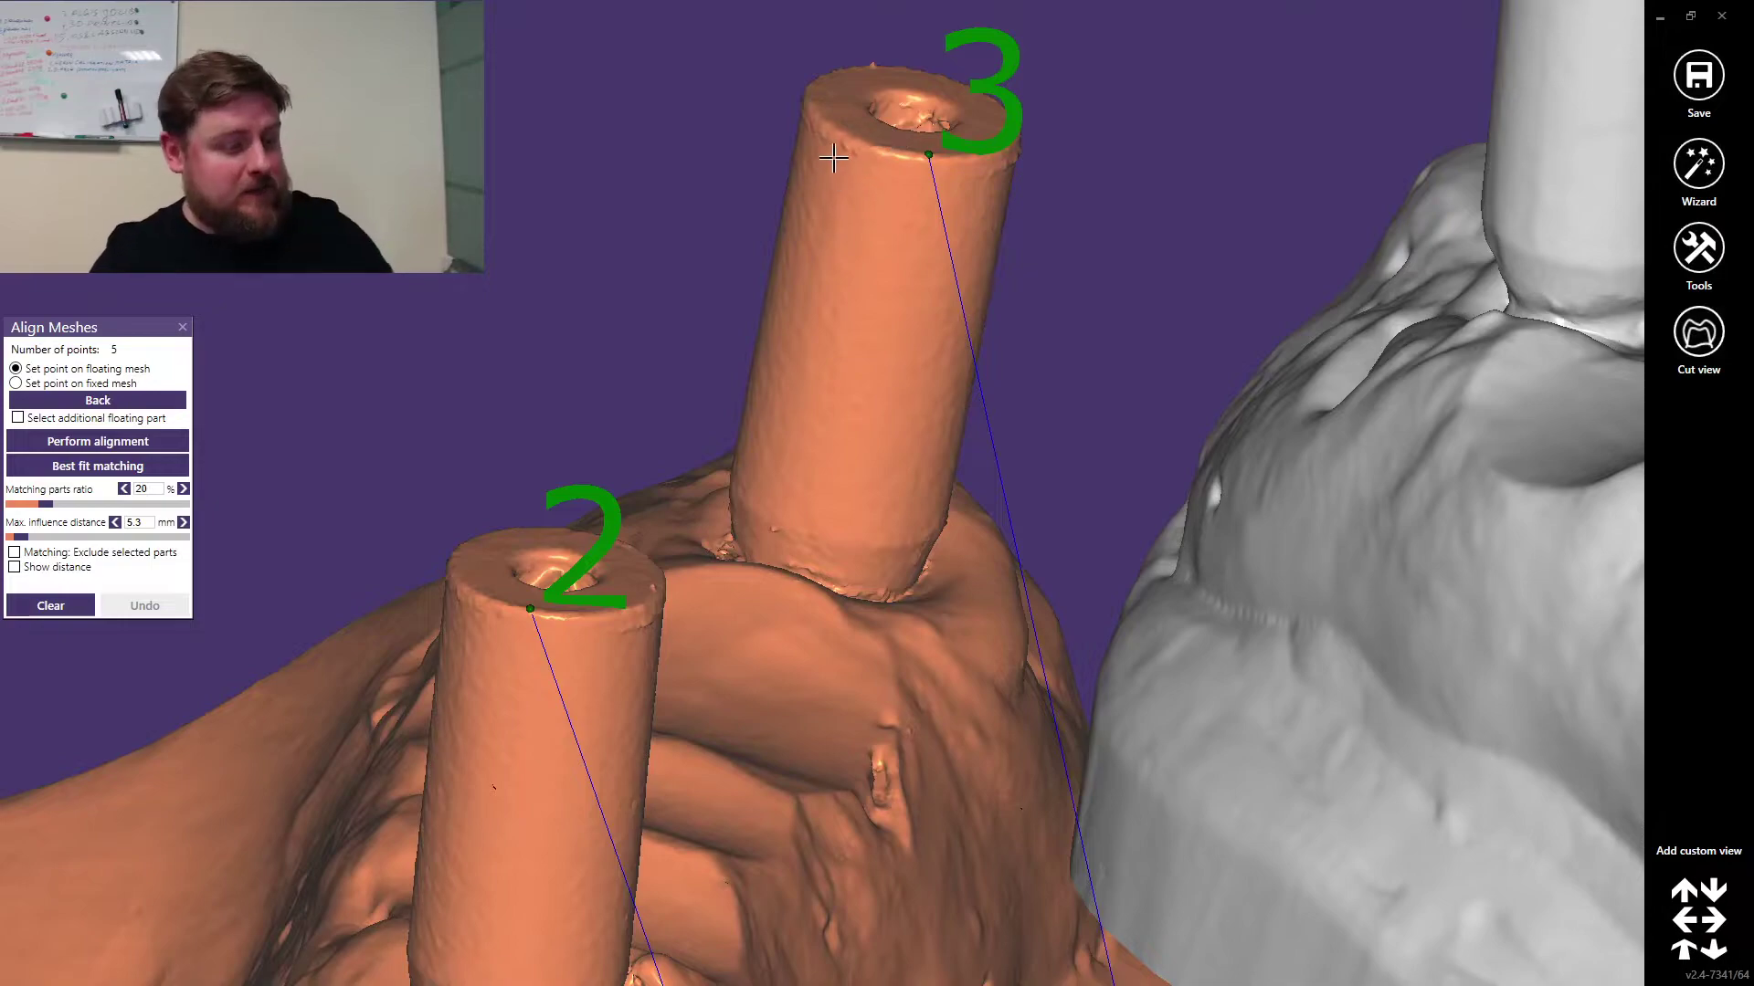
scroll(813, 185, down, 8)
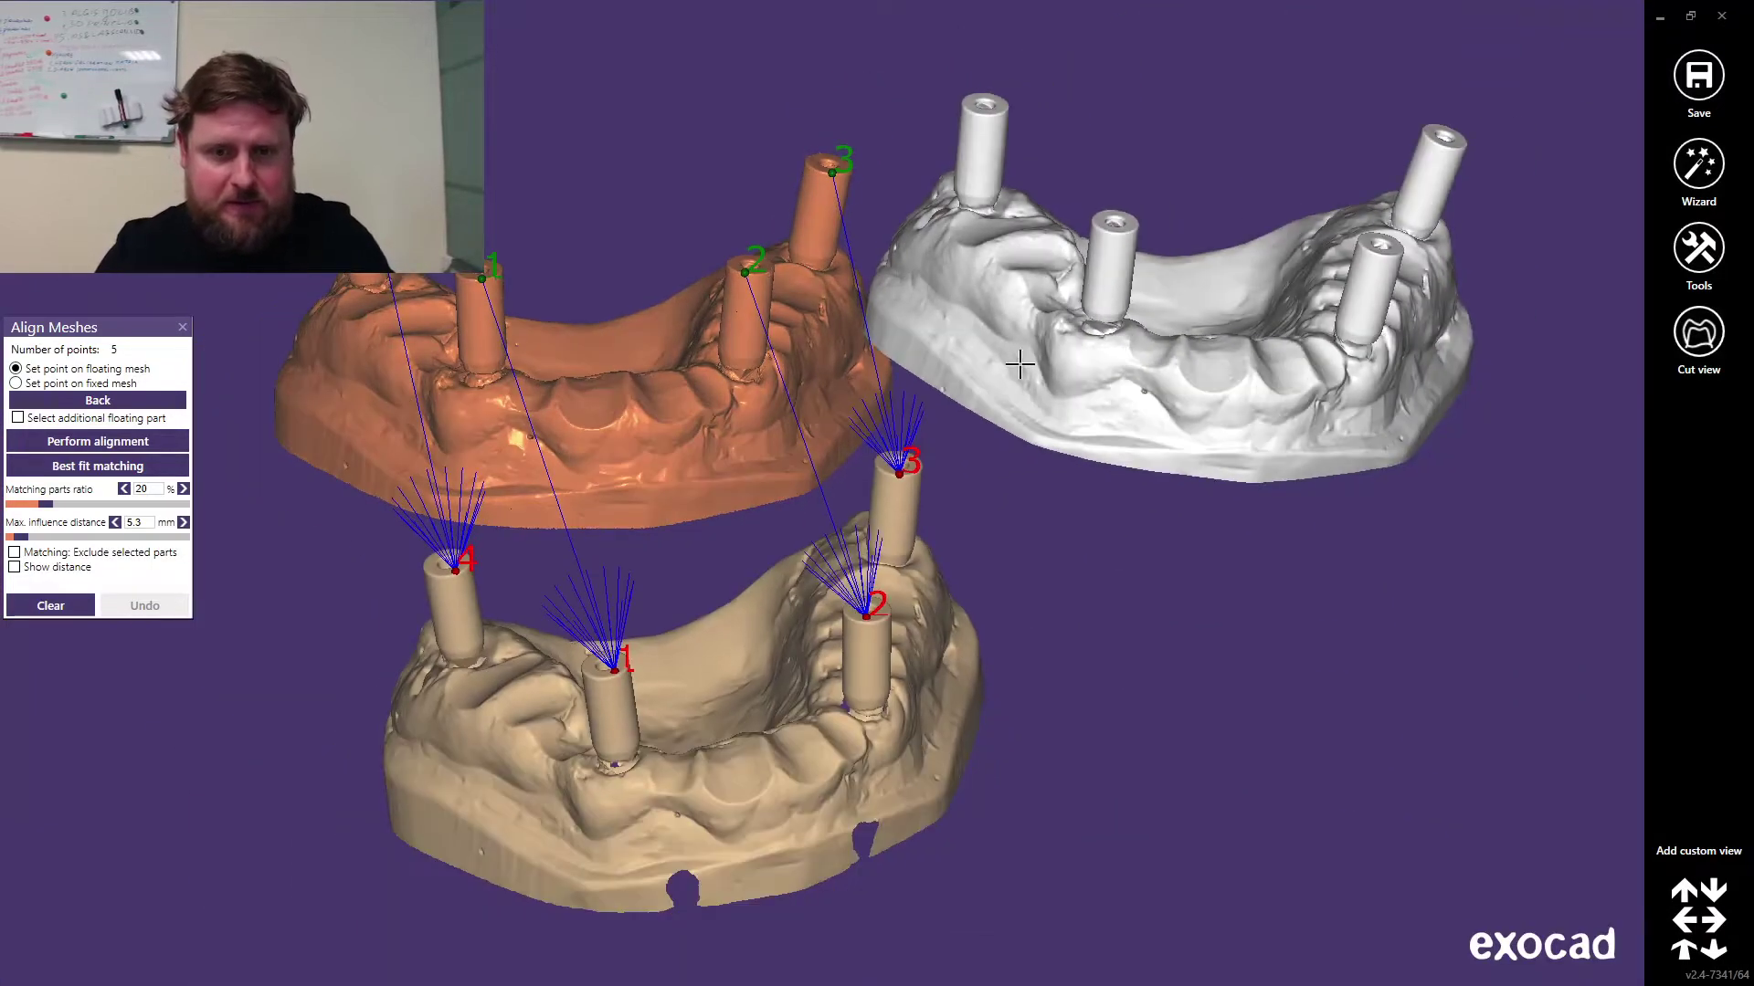
Step: Align the orange mesh to the beige model using the point pairs and refine it with best fit matching, showing distances
right_drag(1005, 482, 1010, 477)
middle_drag(1010, 477, 1152, 447)
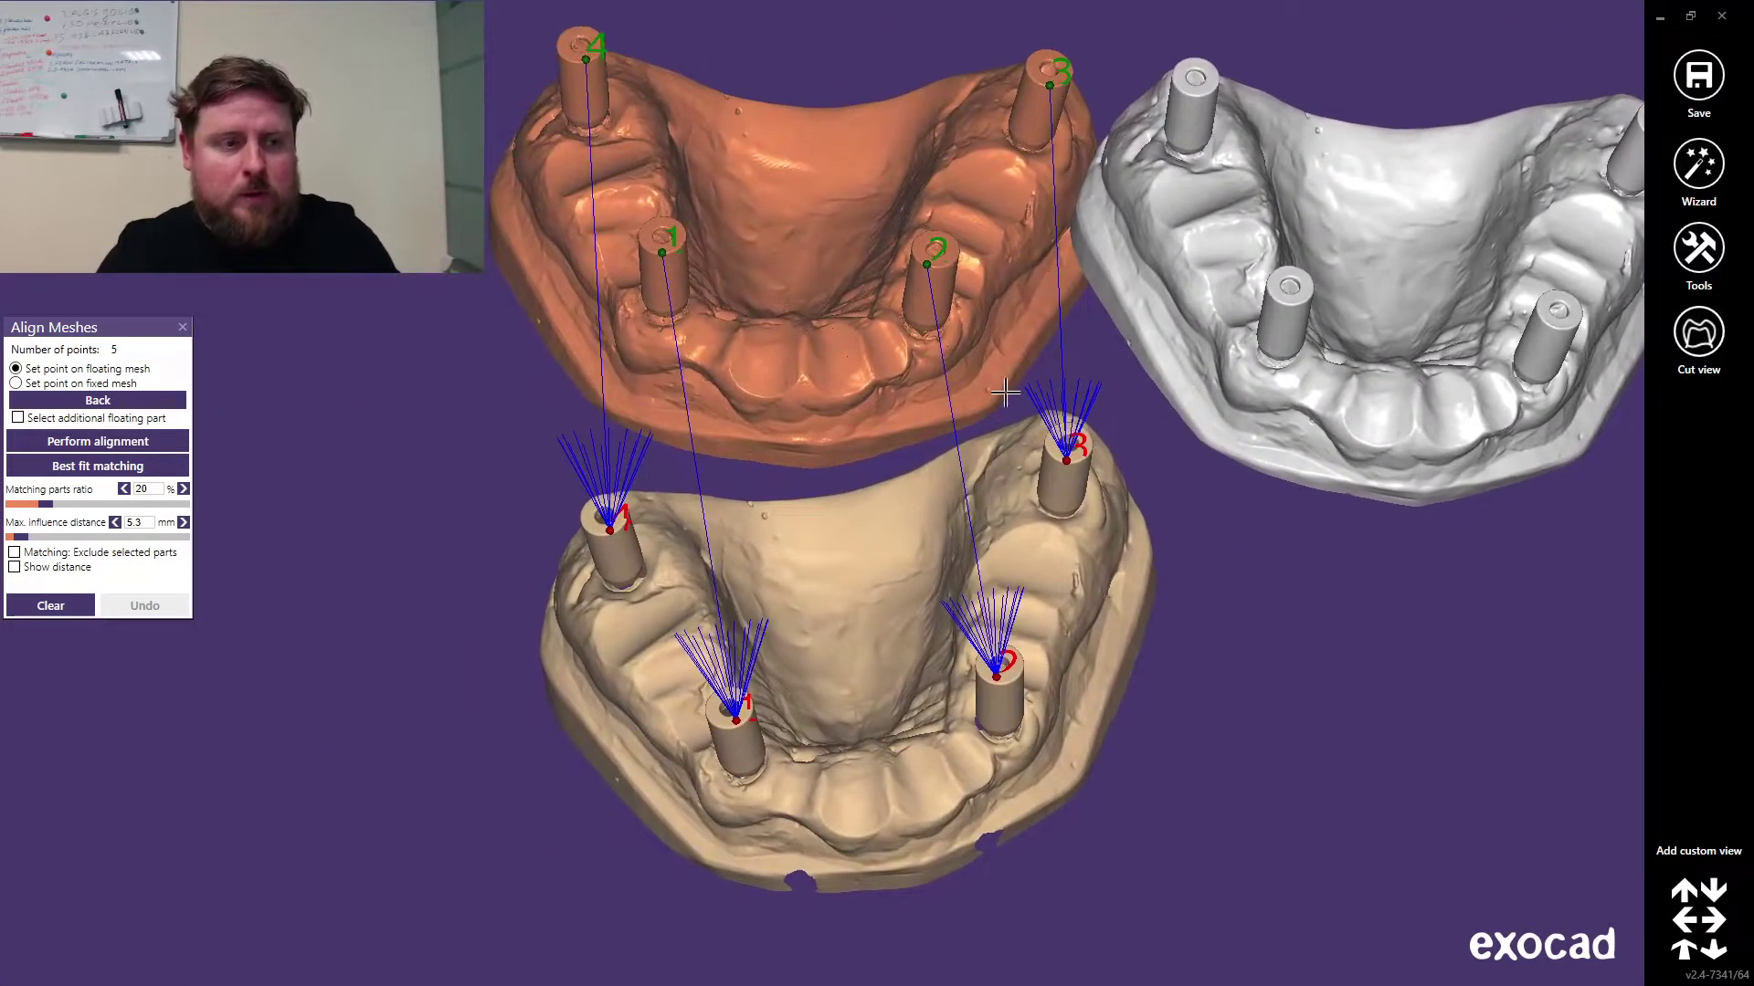
click(151, 445)
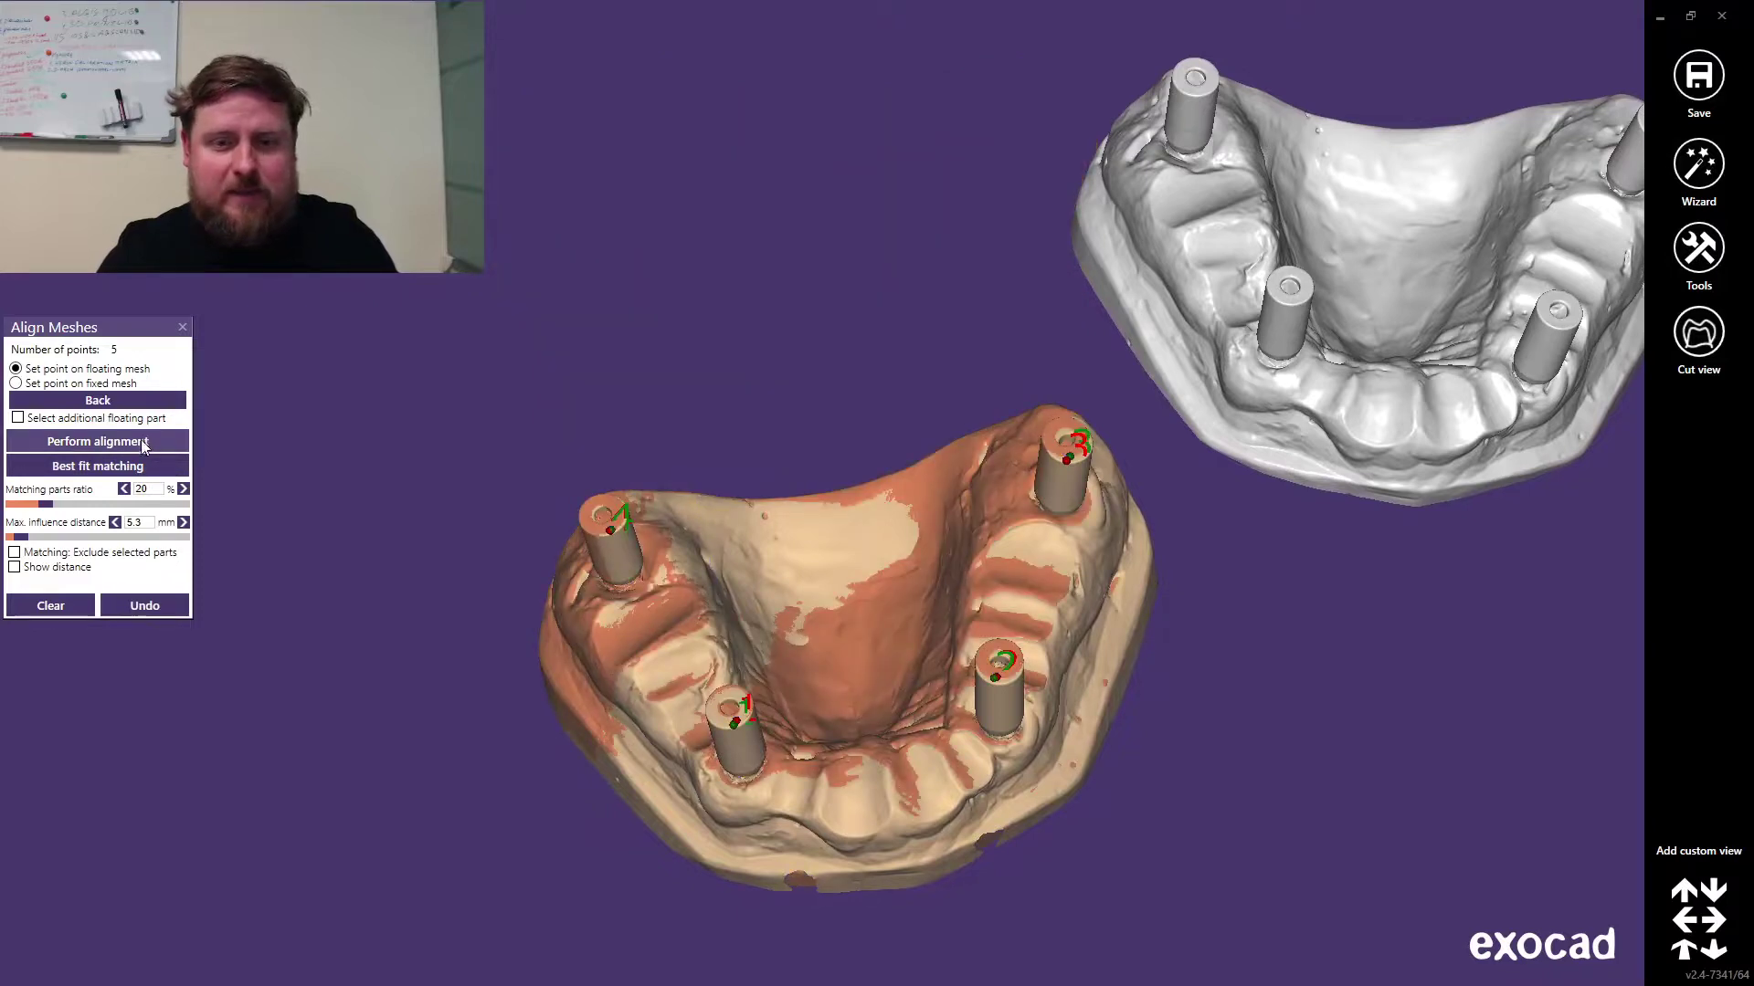
click(103, 467)
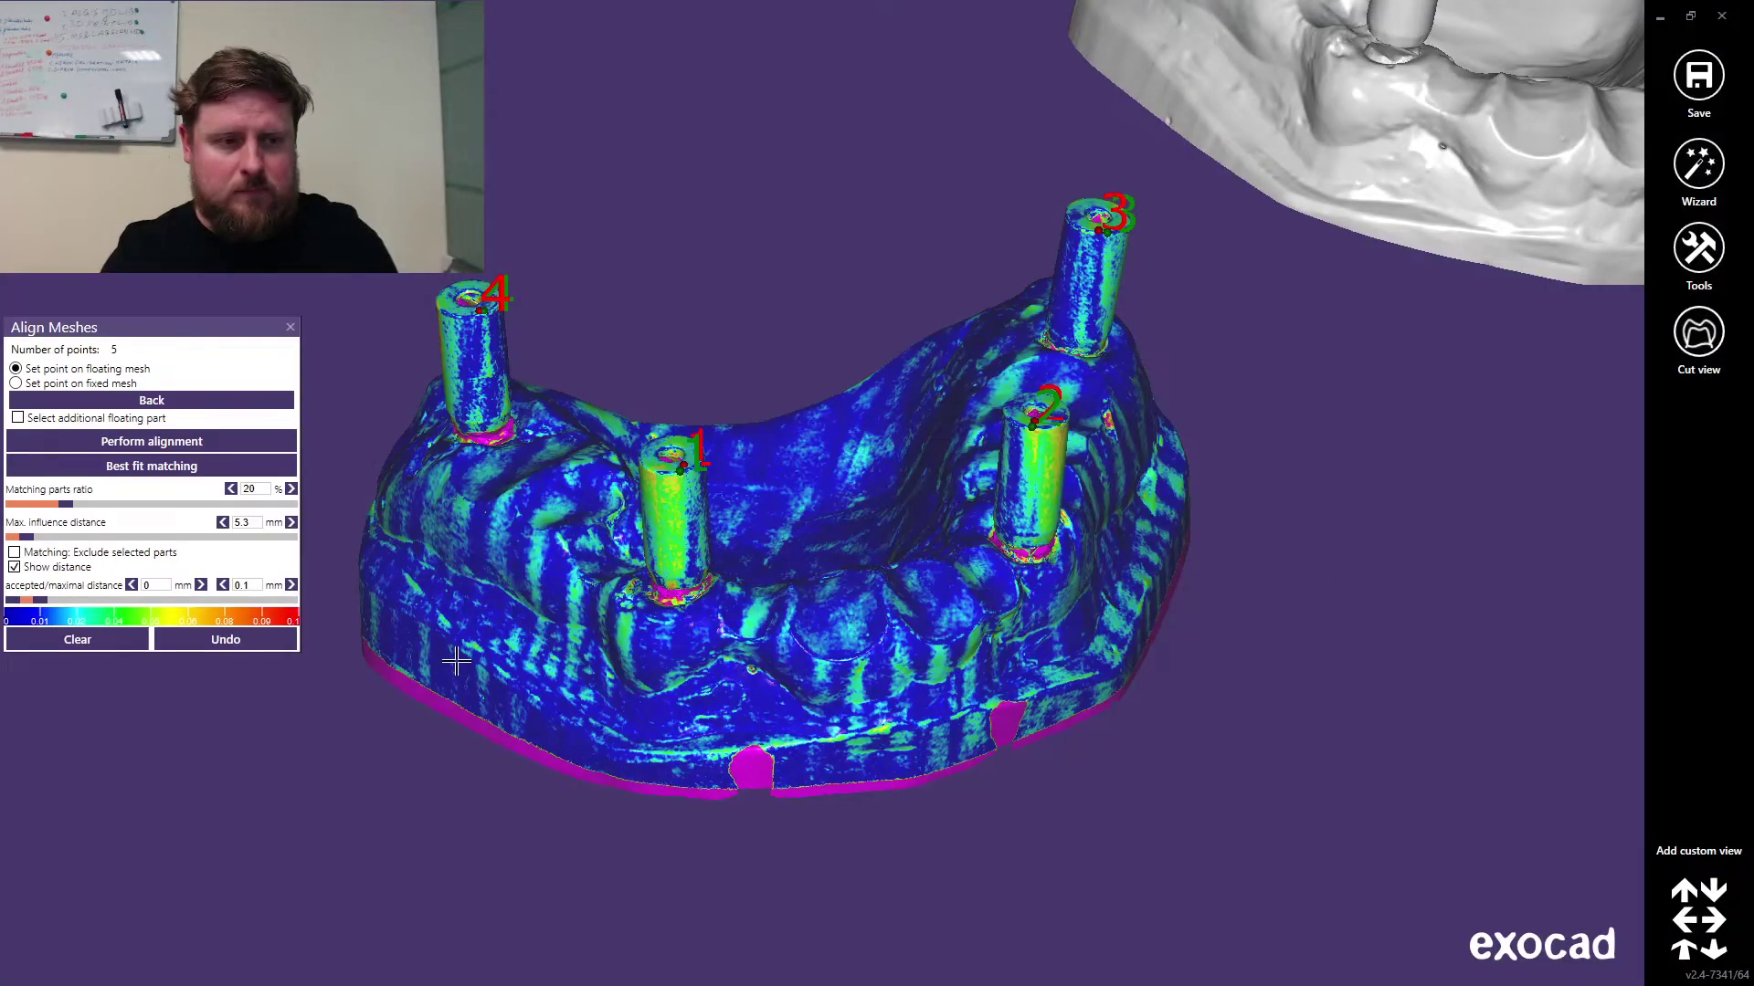
Step: Set the distance map's maximal distance to 0.05 mm and inspect the deviations across the aligned jaw models
right_drag(891, 628, 948, 539)
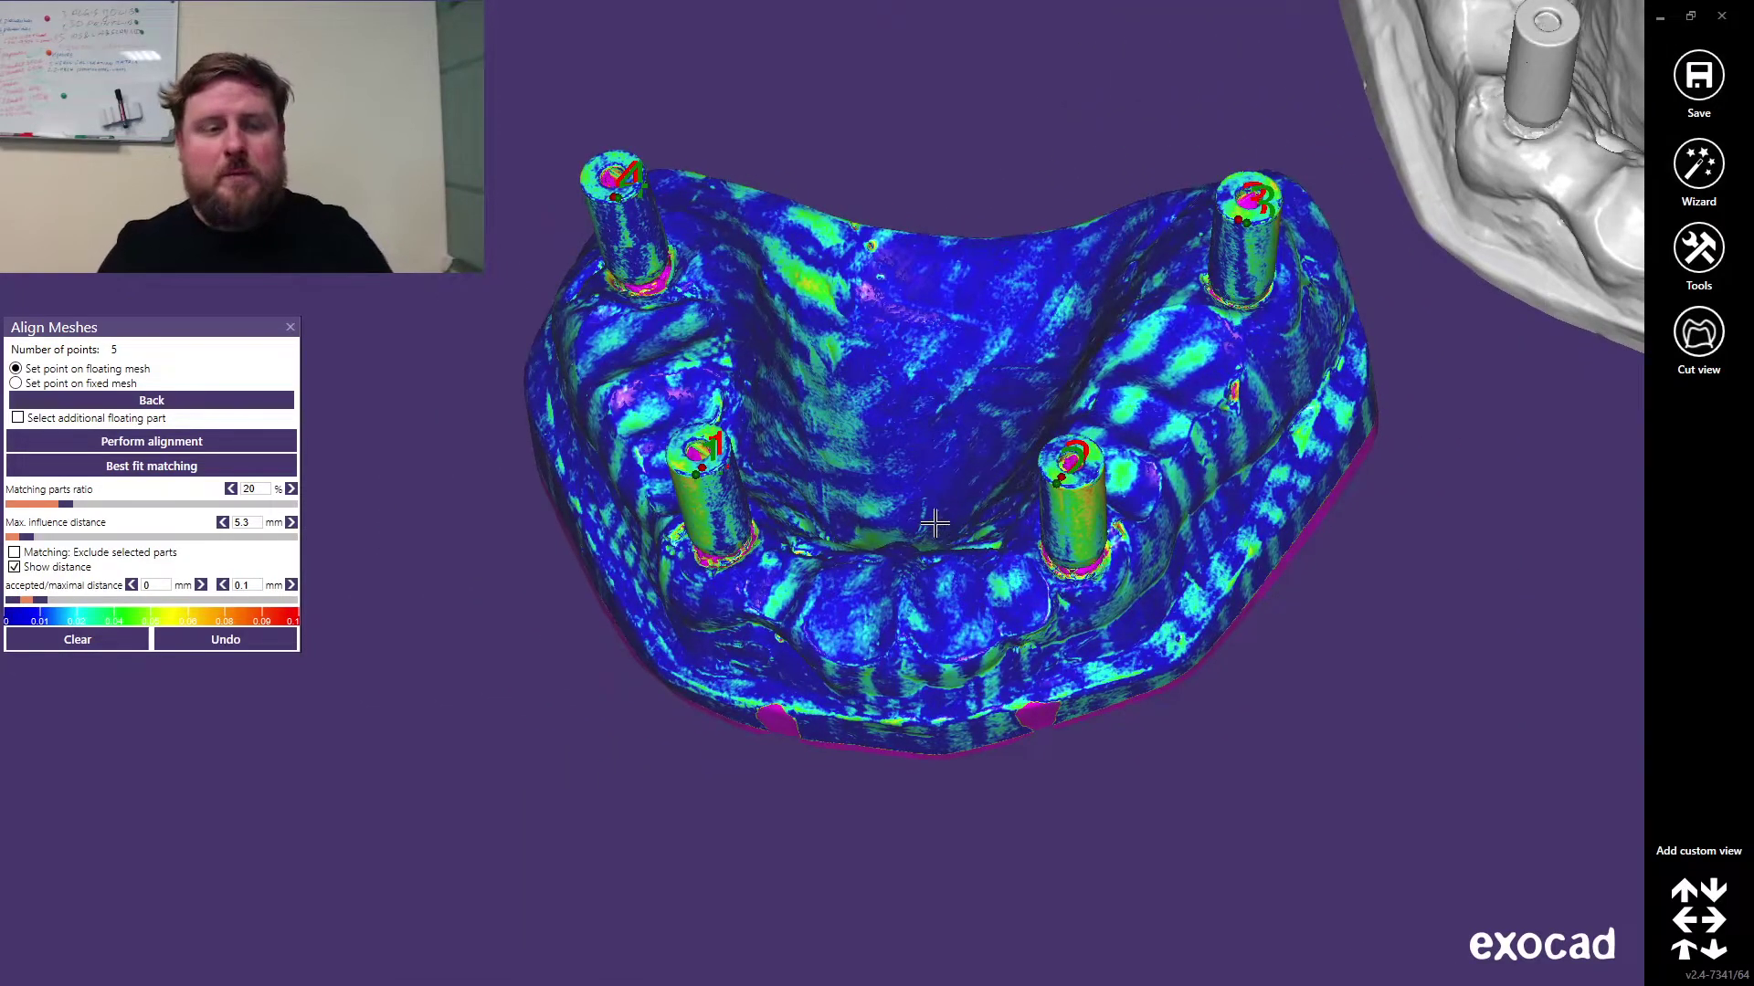
click(246, 588)
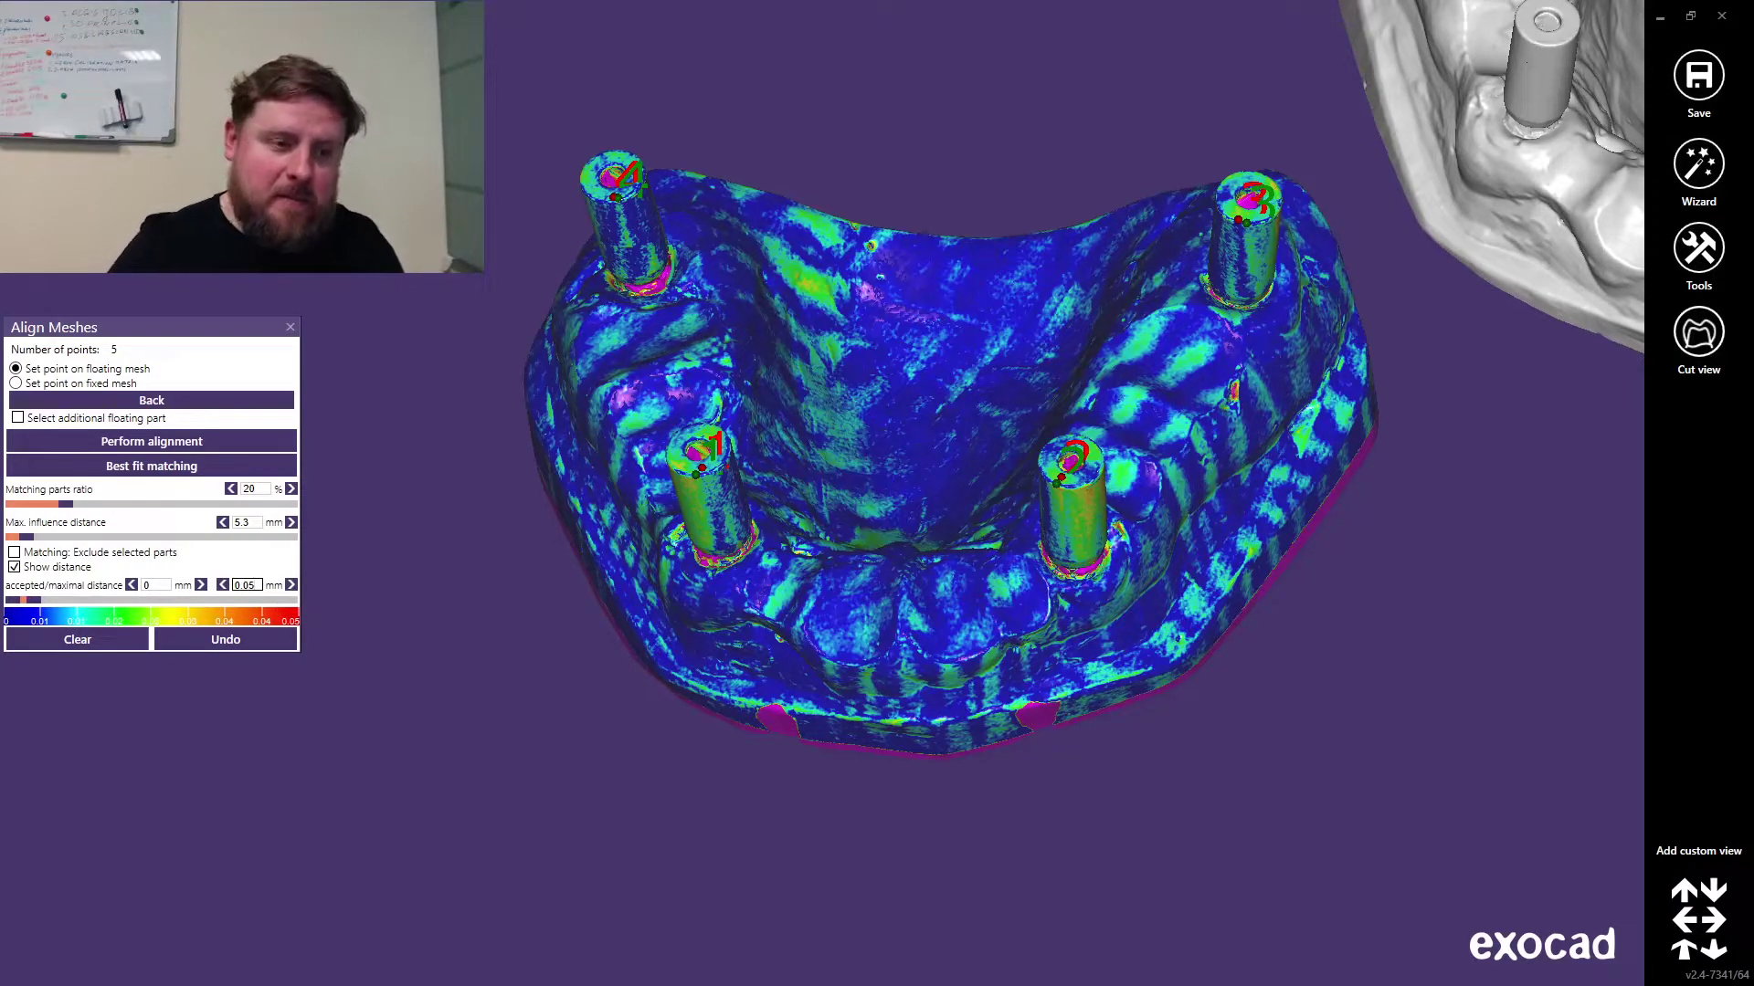
right_drag(1164, 426, 1267, 412)
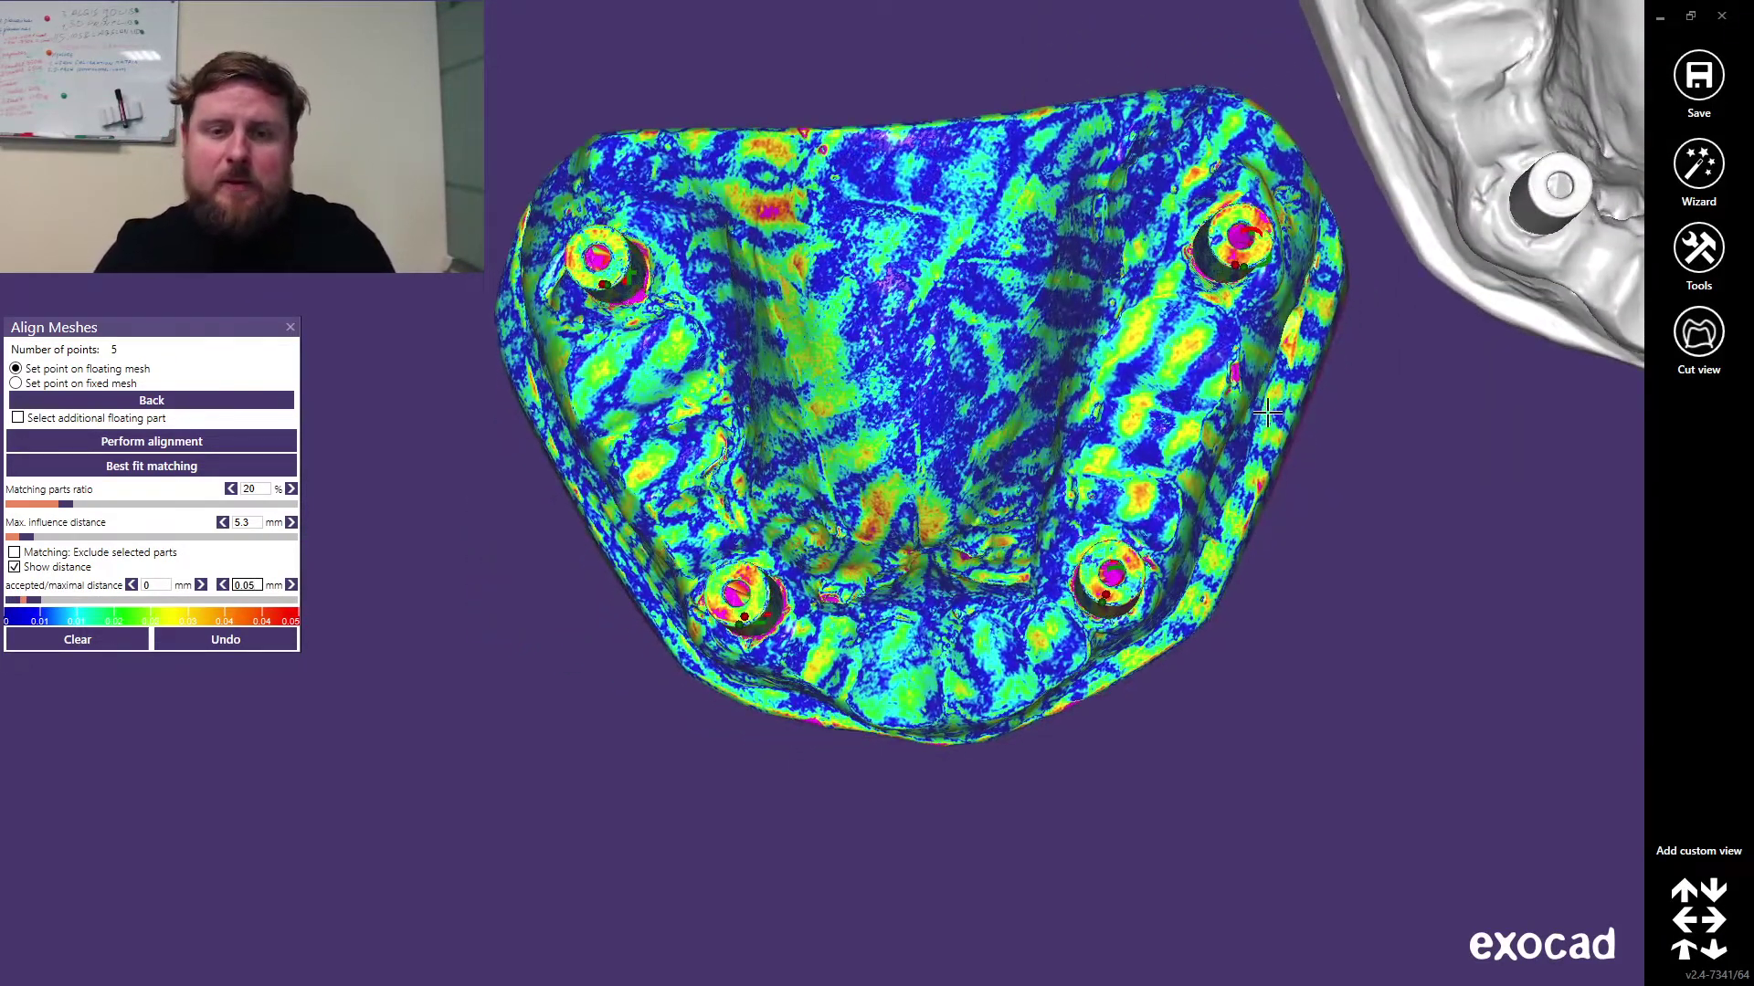
scroll(1167, 410, down, 6)
scroll(1187, 379, up, 5)
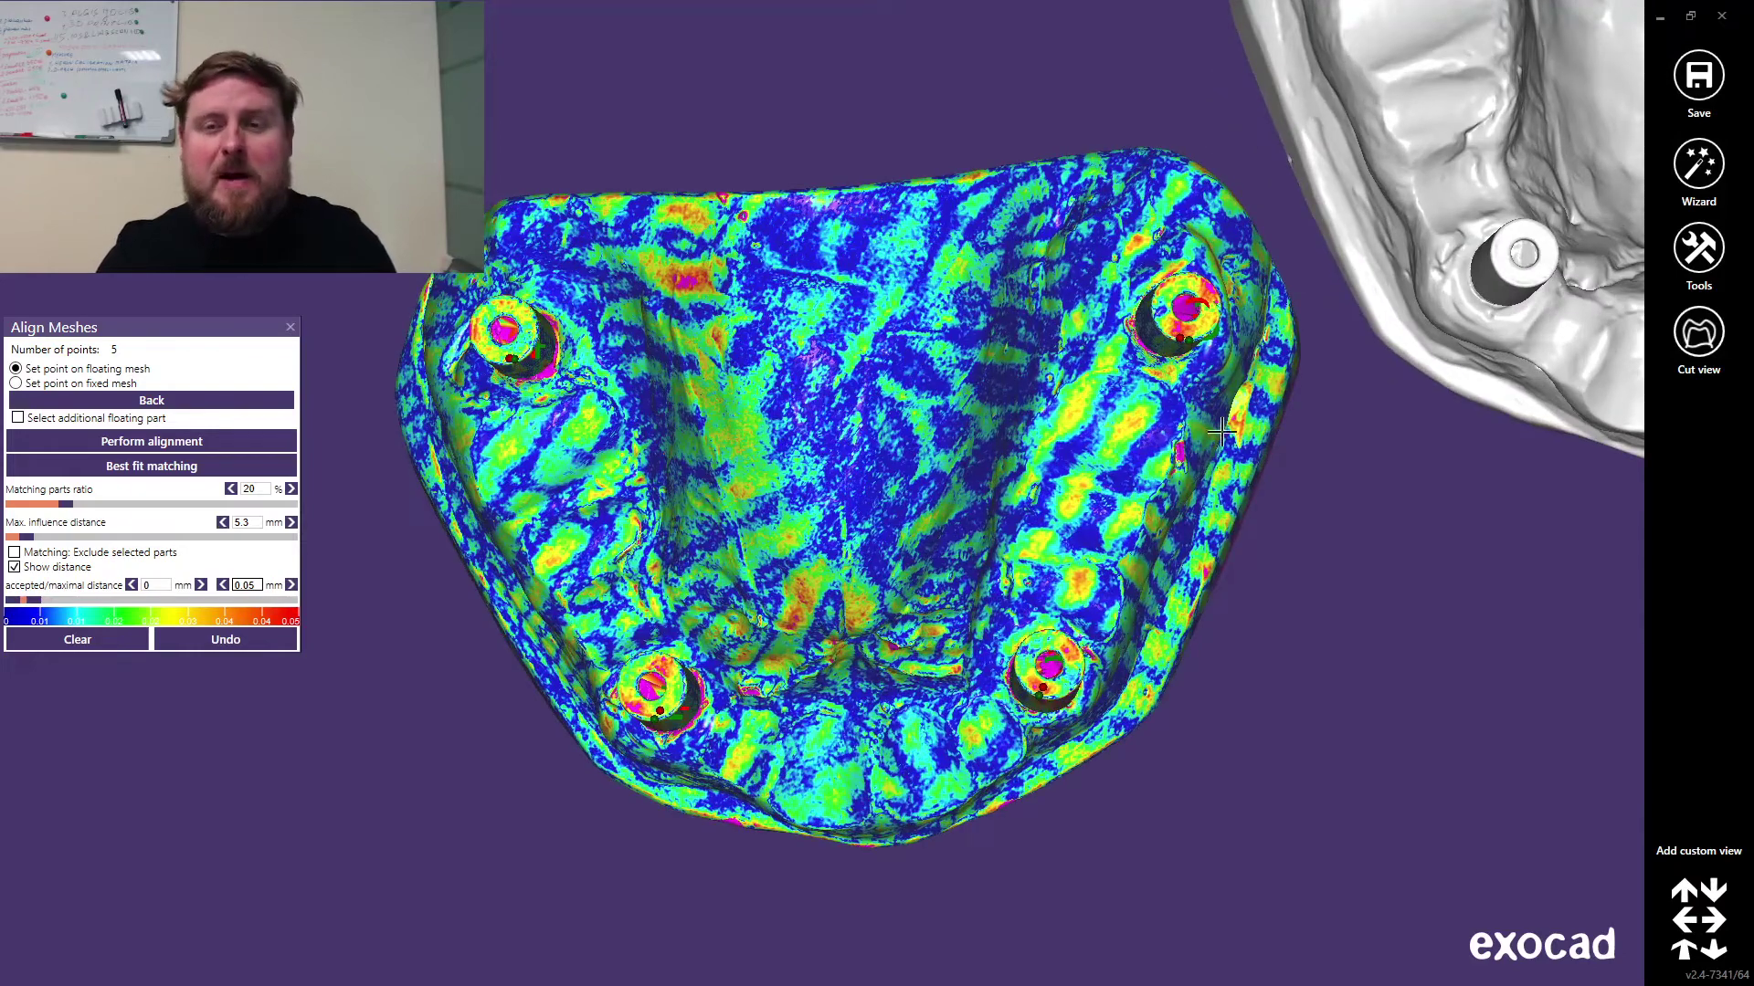
middle_drag(1417, 521, 1196, 564)
scroll(1162, 495, down, 4)
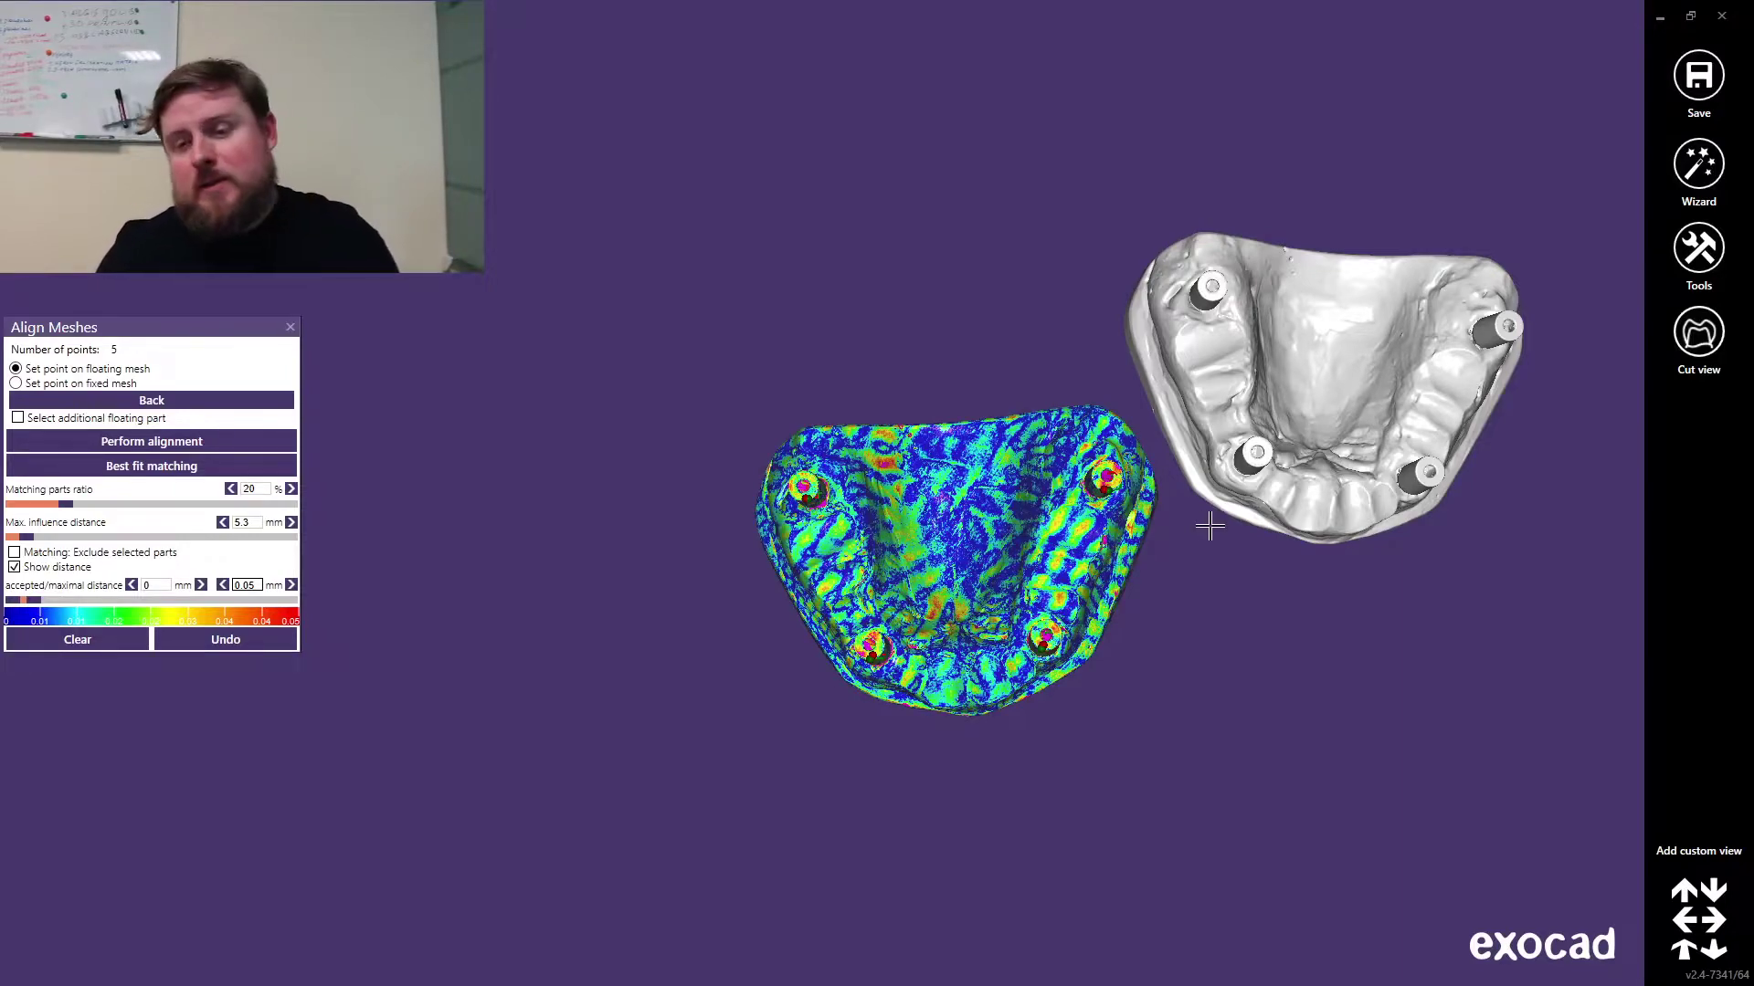
Step: Clear the previous alignment points and pair the two front implant posts of the grey mesh with those on the beige model
right_drag(1004, 557, 959, 466)
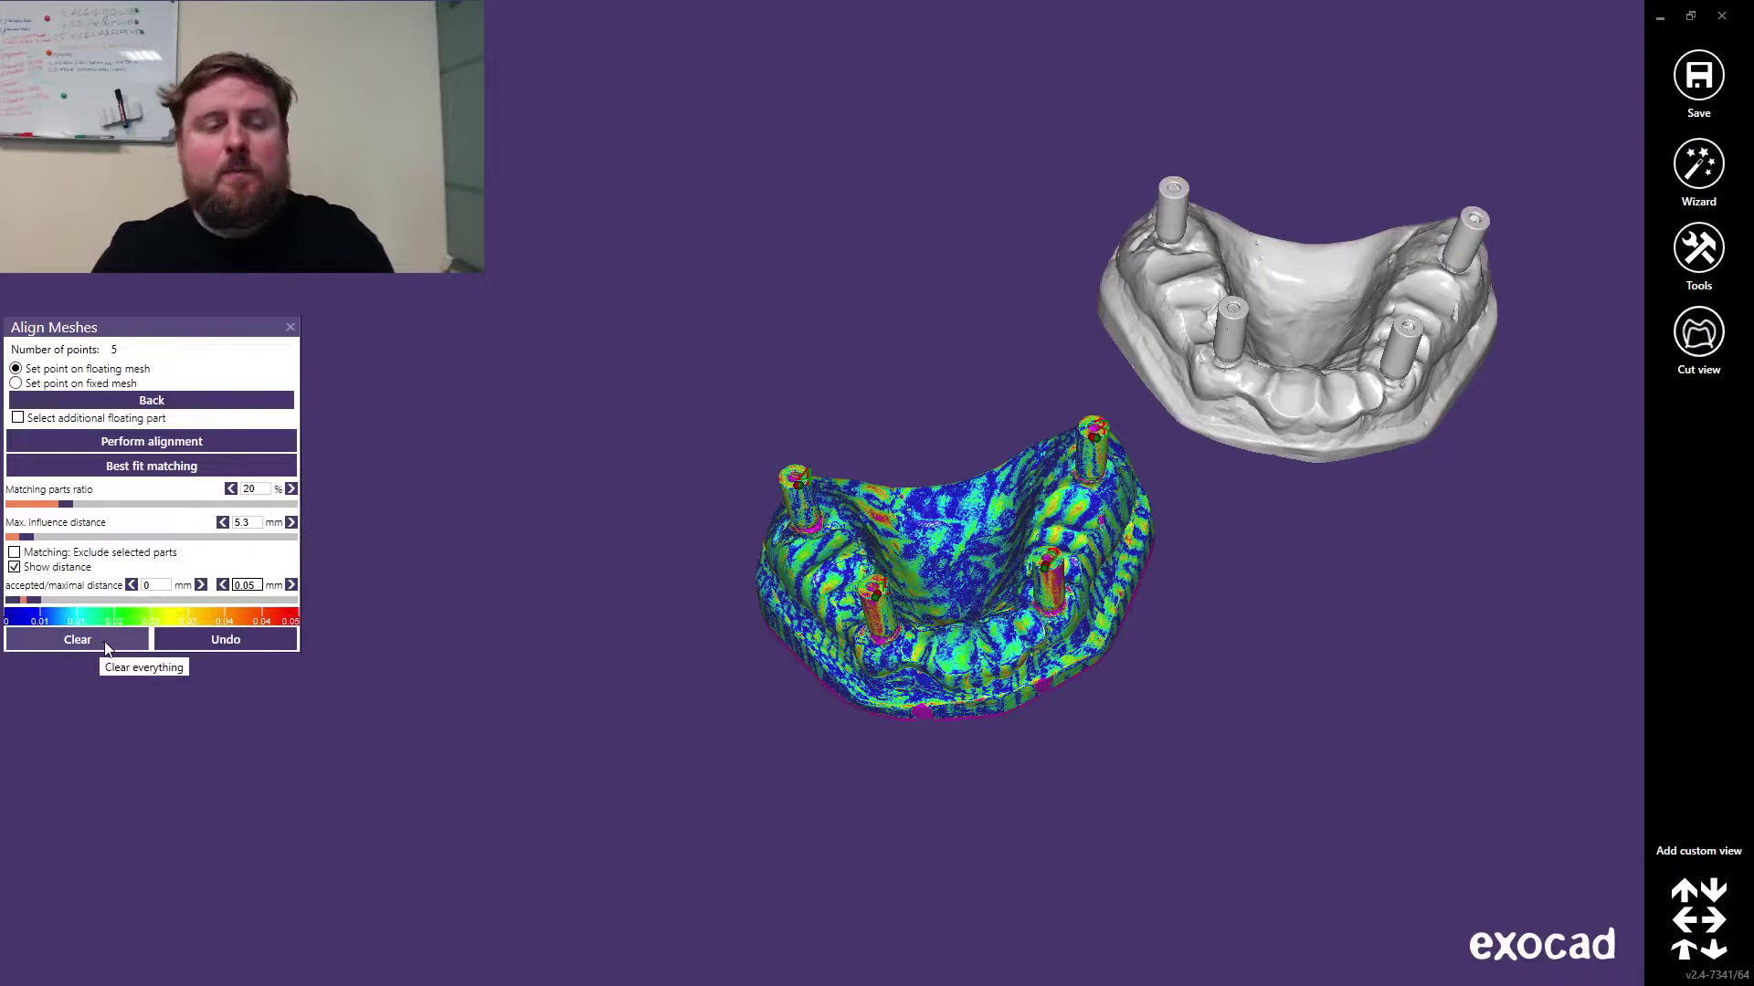
click(107, 648)
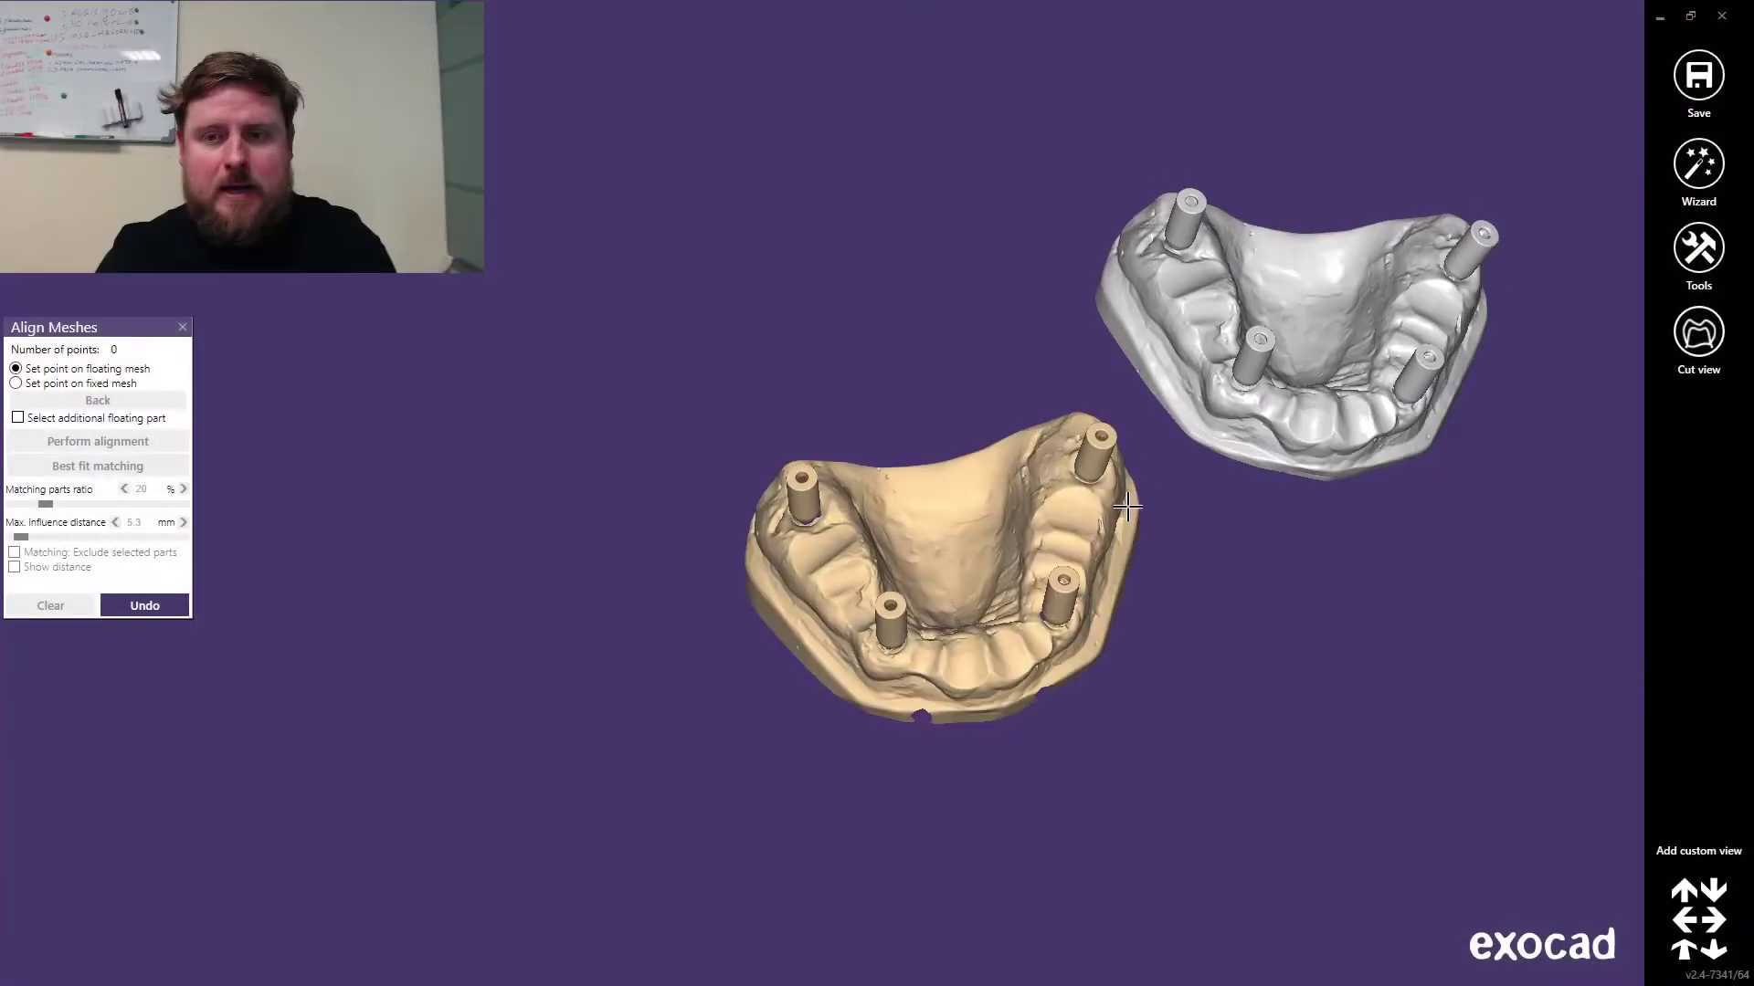
scroll(1263, 311, up, 5)
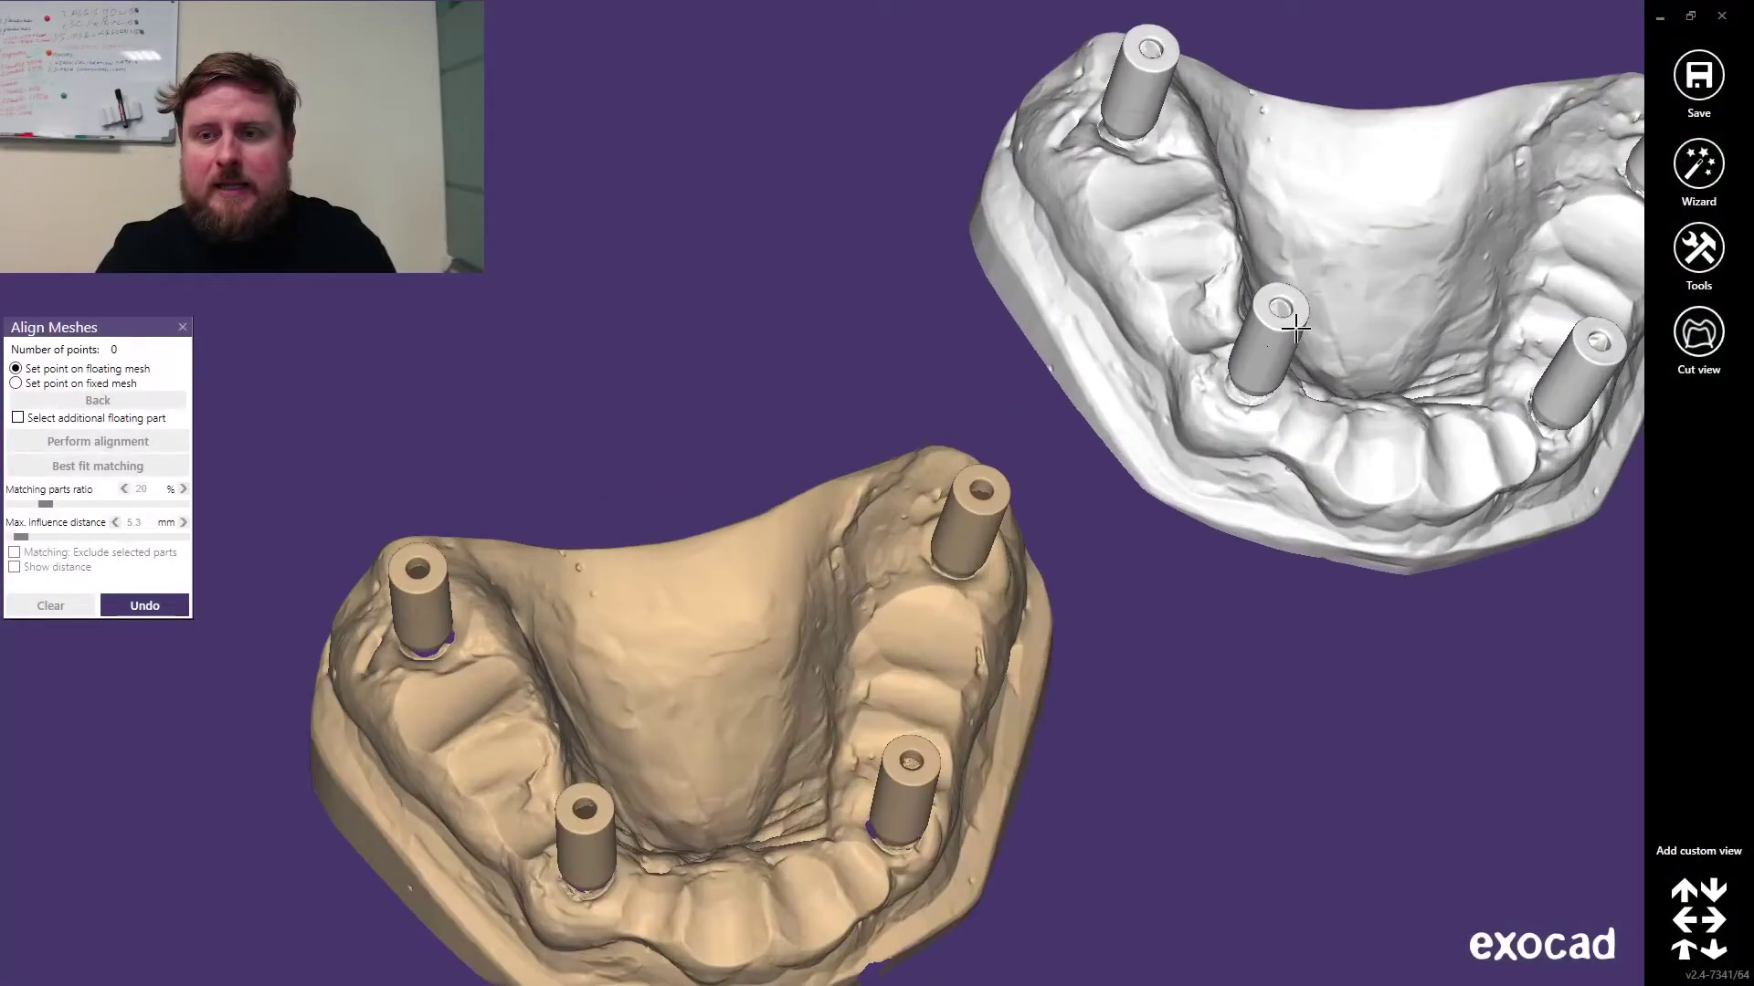
click(1274, 325)
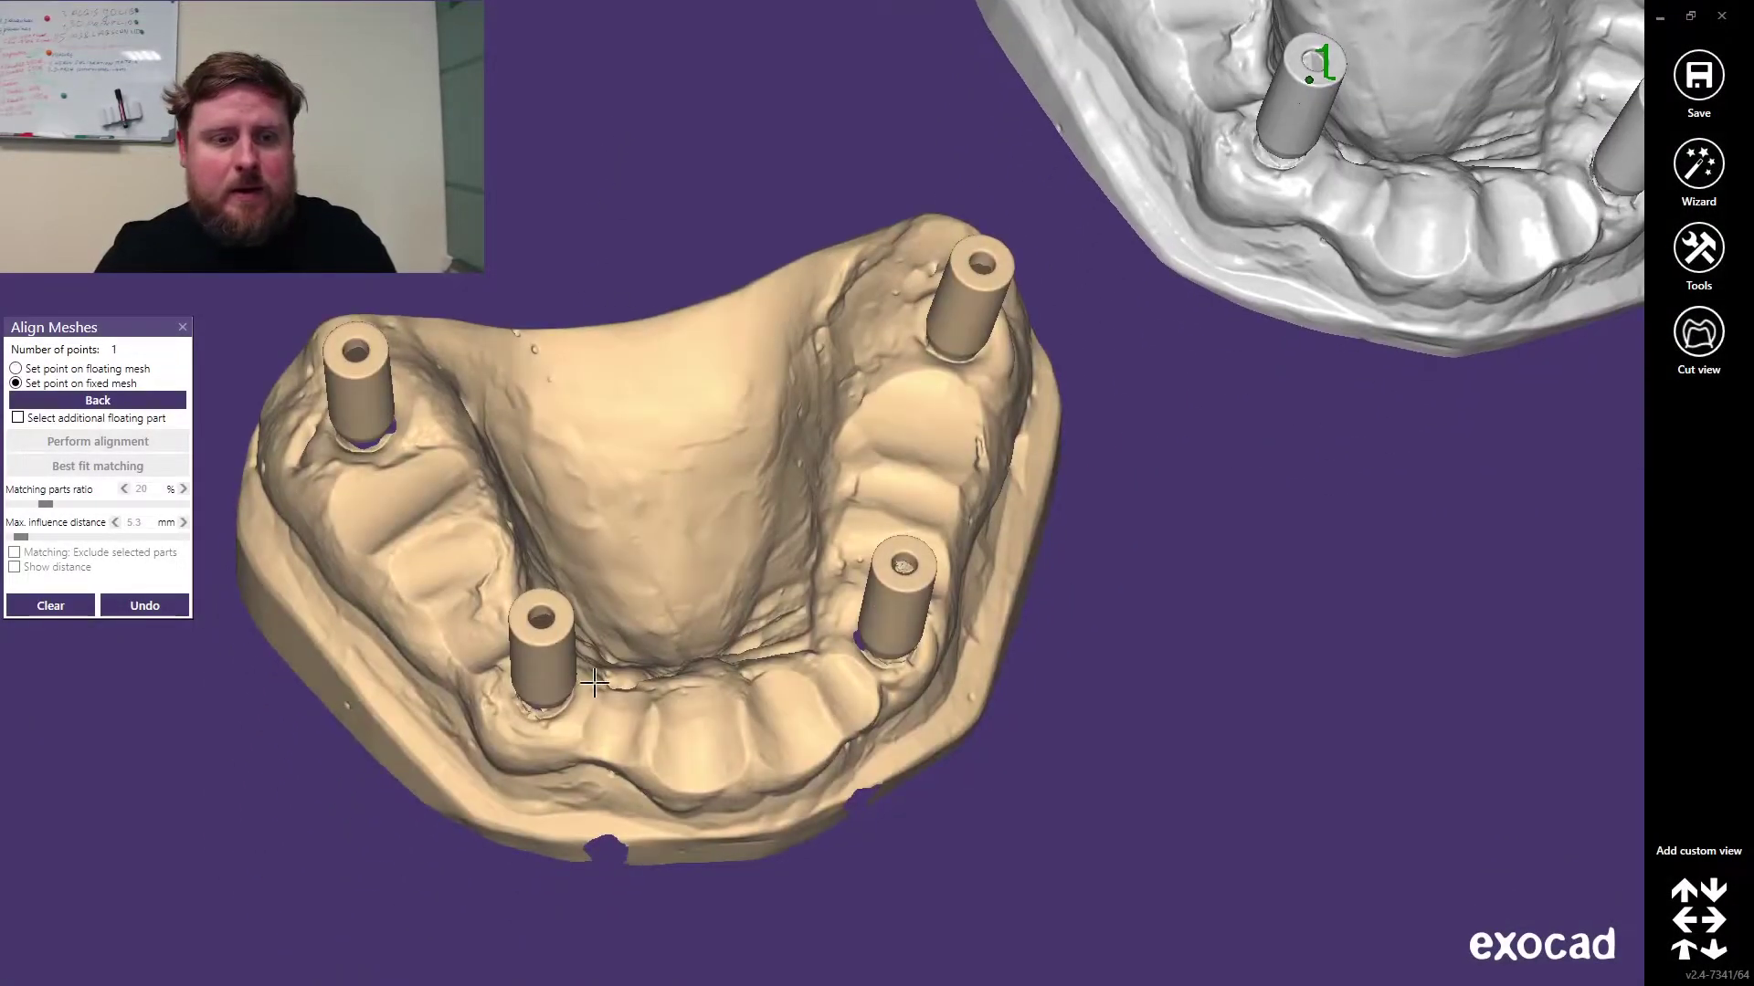
click(534, 629)
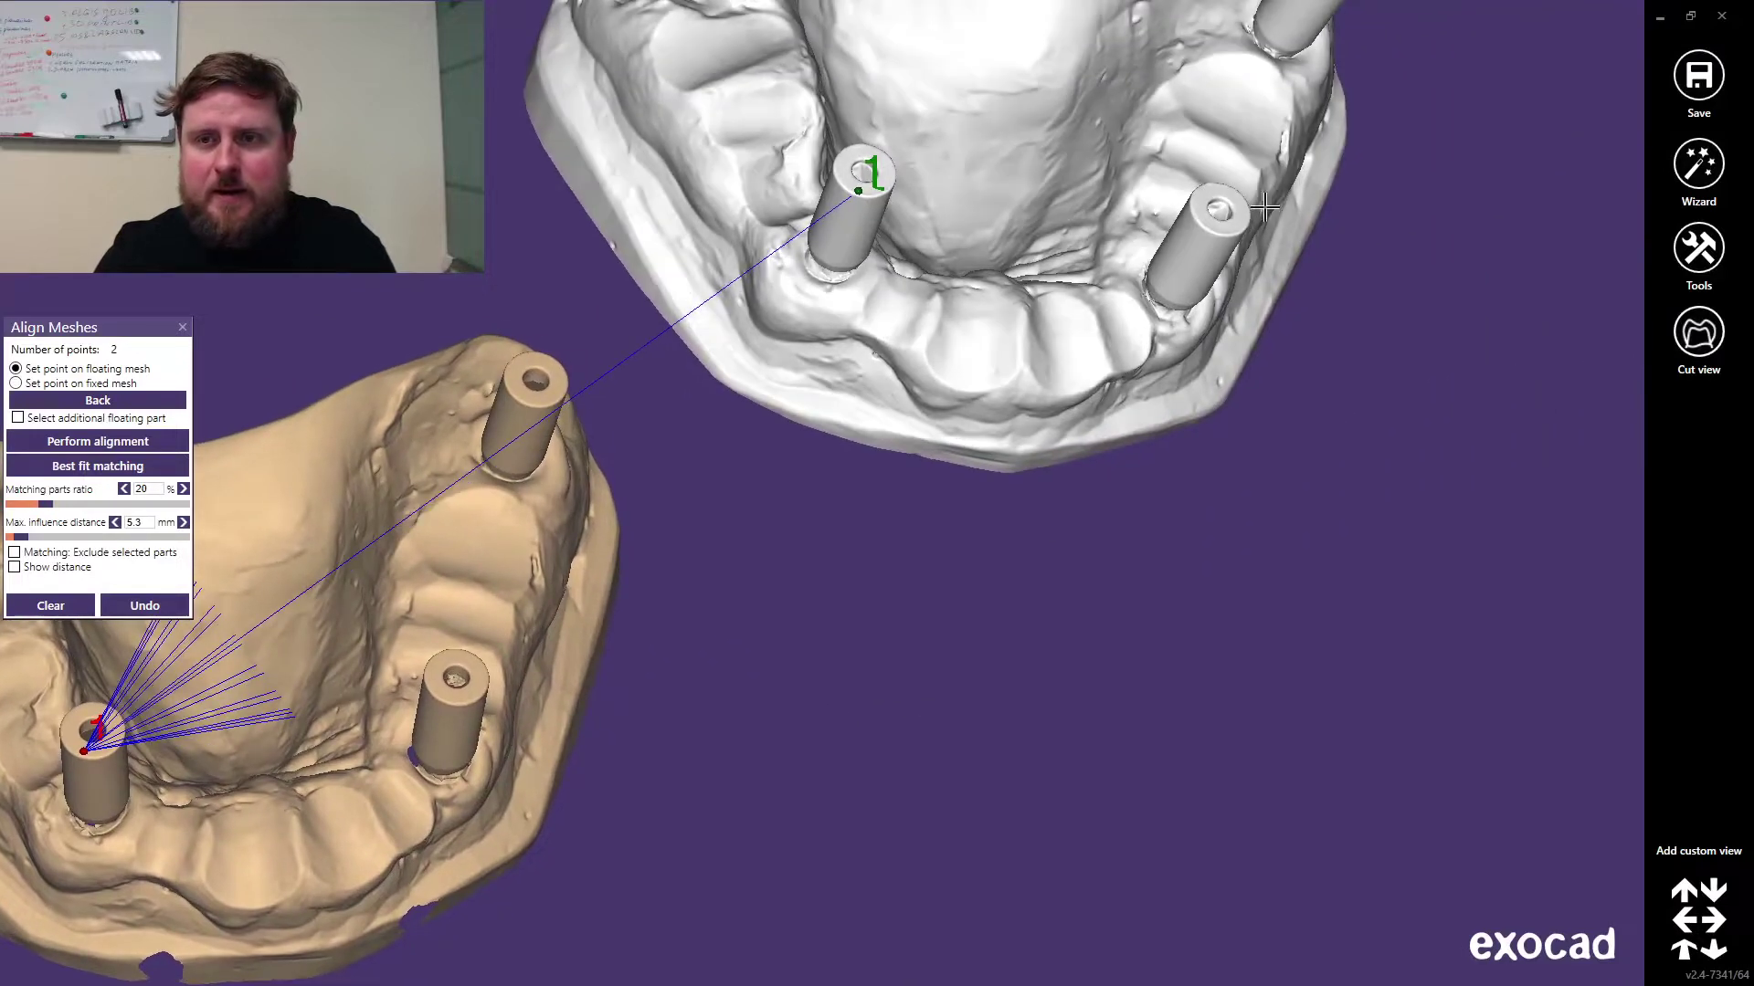
click(1233, 219)
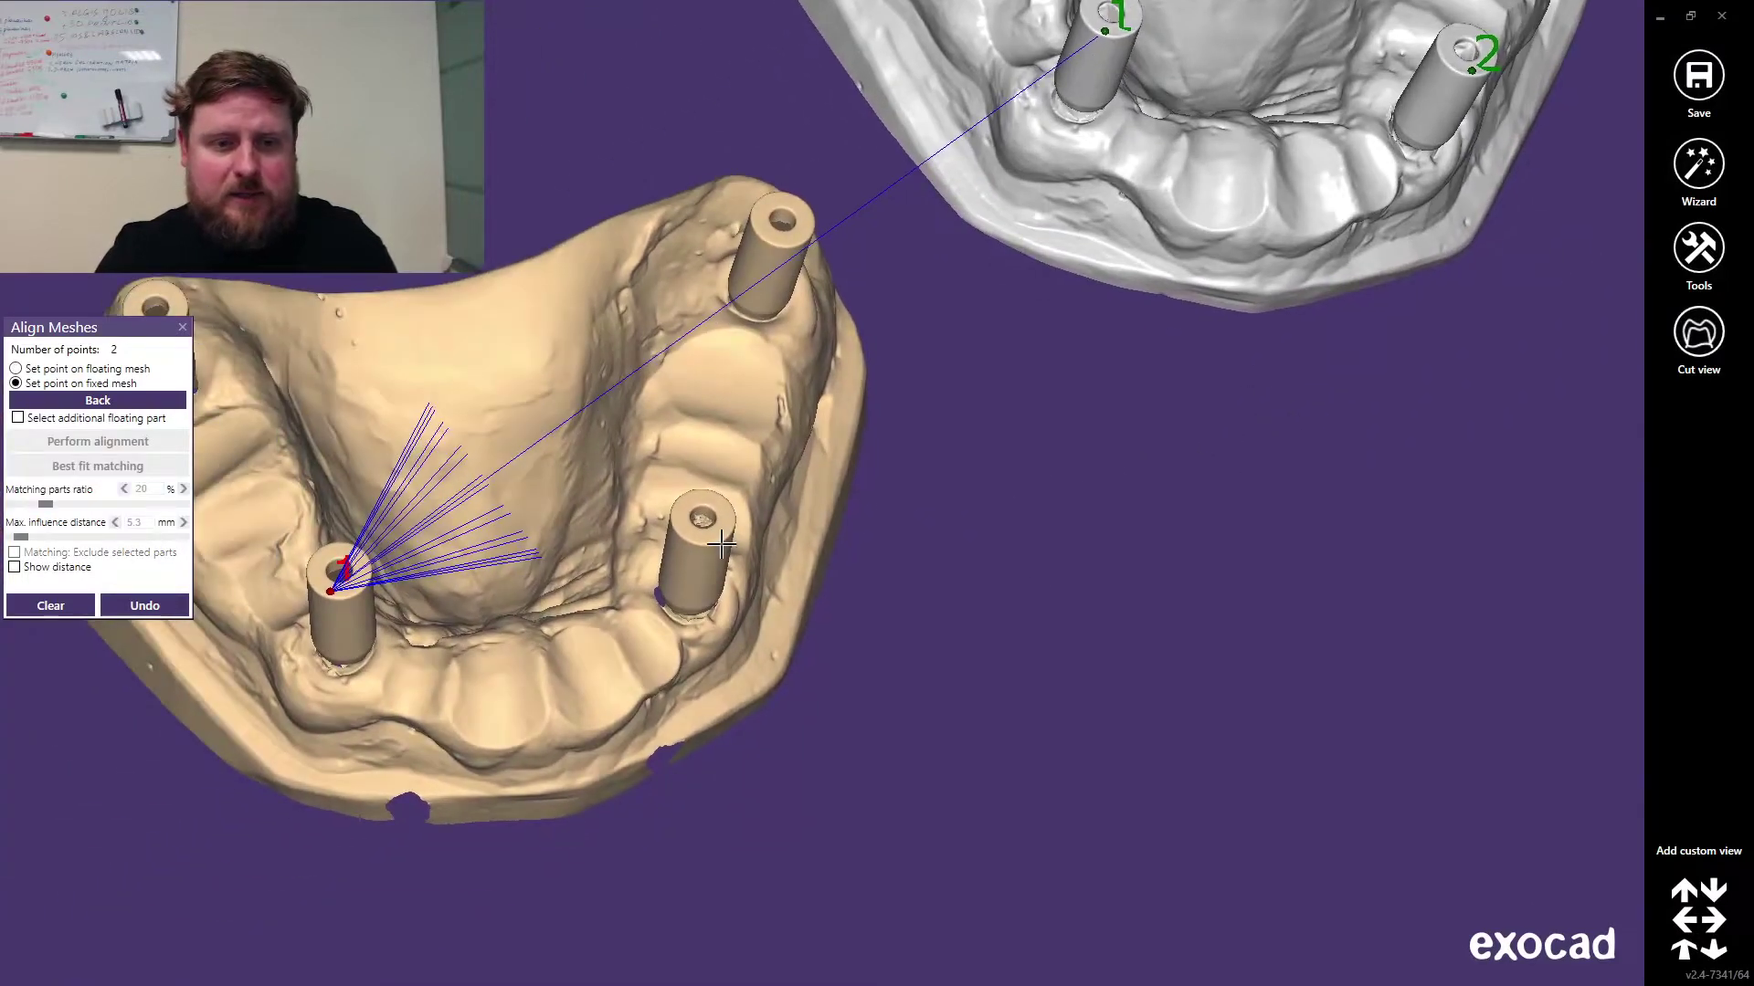
click(715, 544)
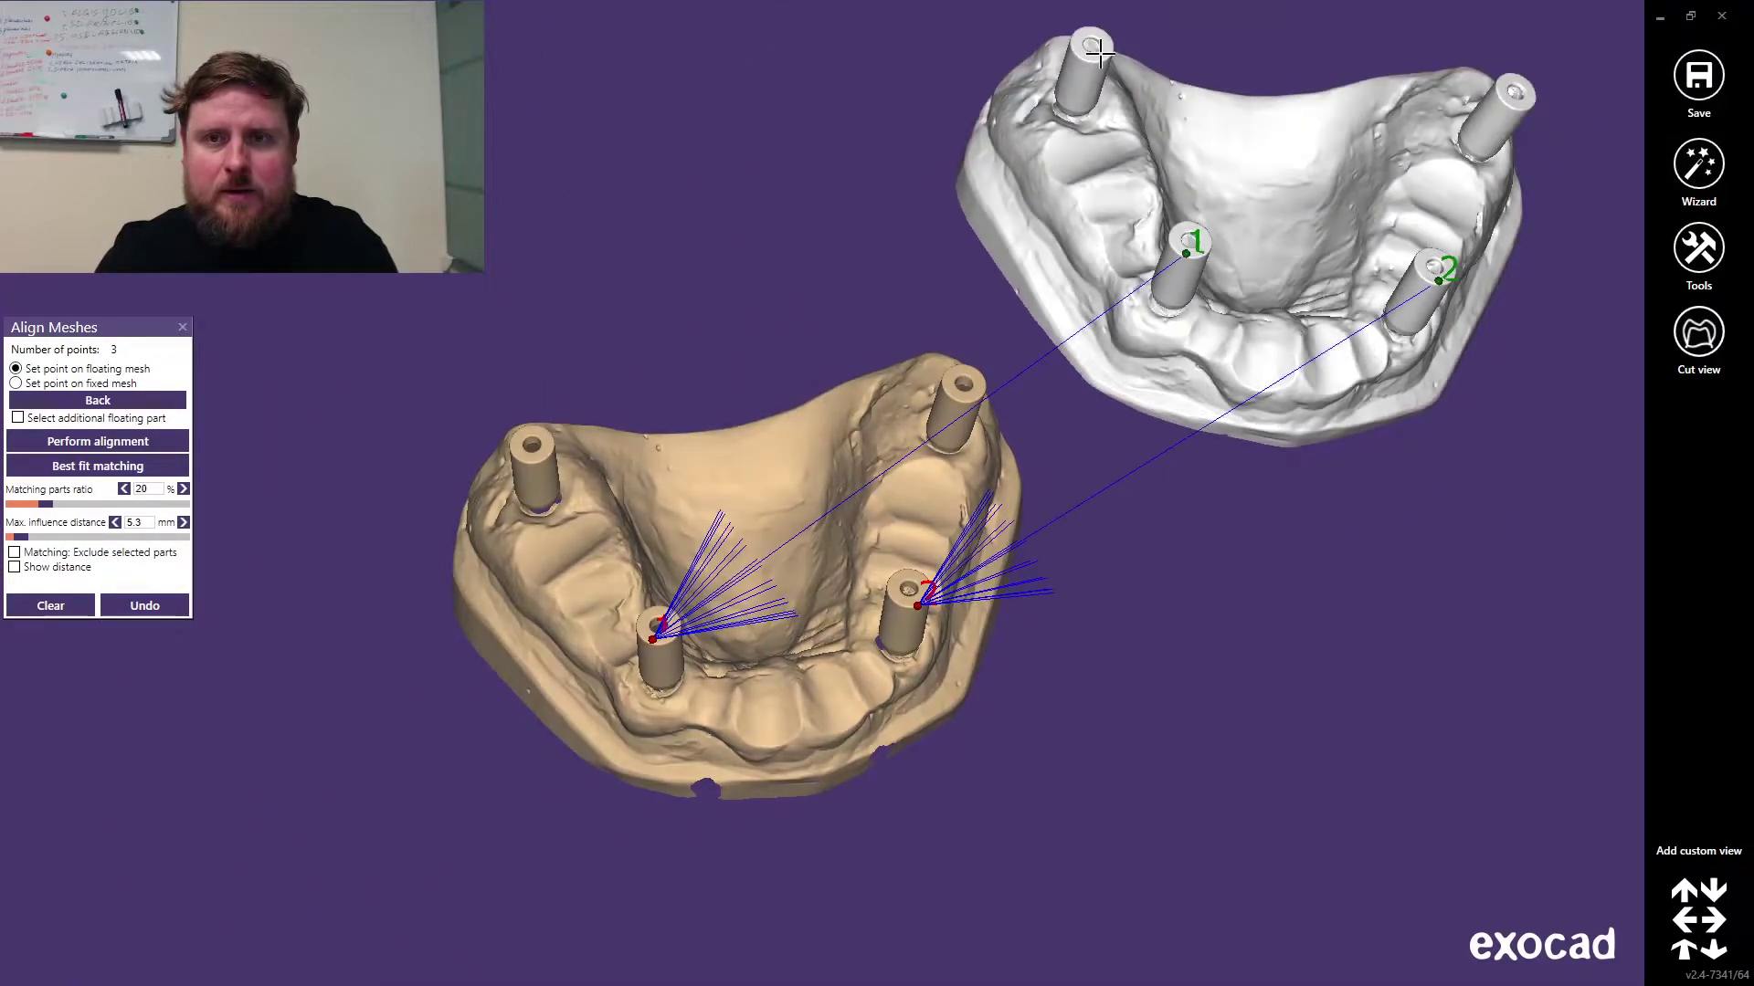
Step: Pair the two rear implant posts of the grey mesh with the beige model and align the meshes with best fit matching
click(1086, 58)
click(519, 454)
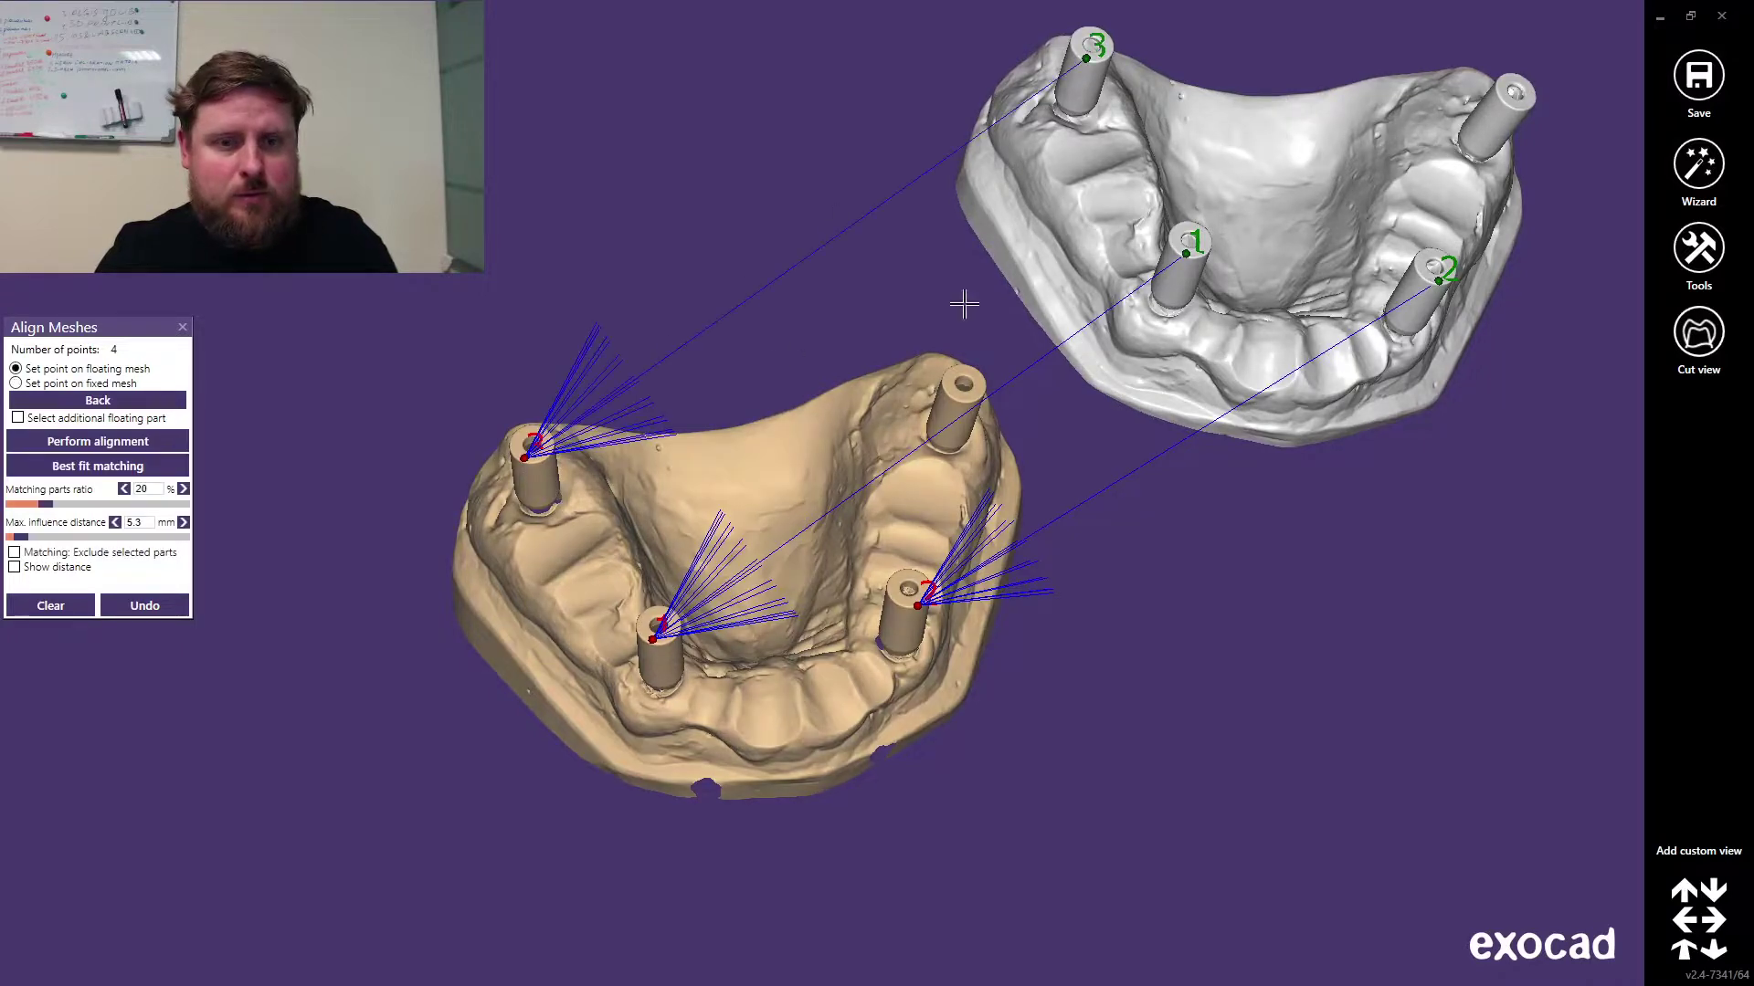
click(1509, 99)
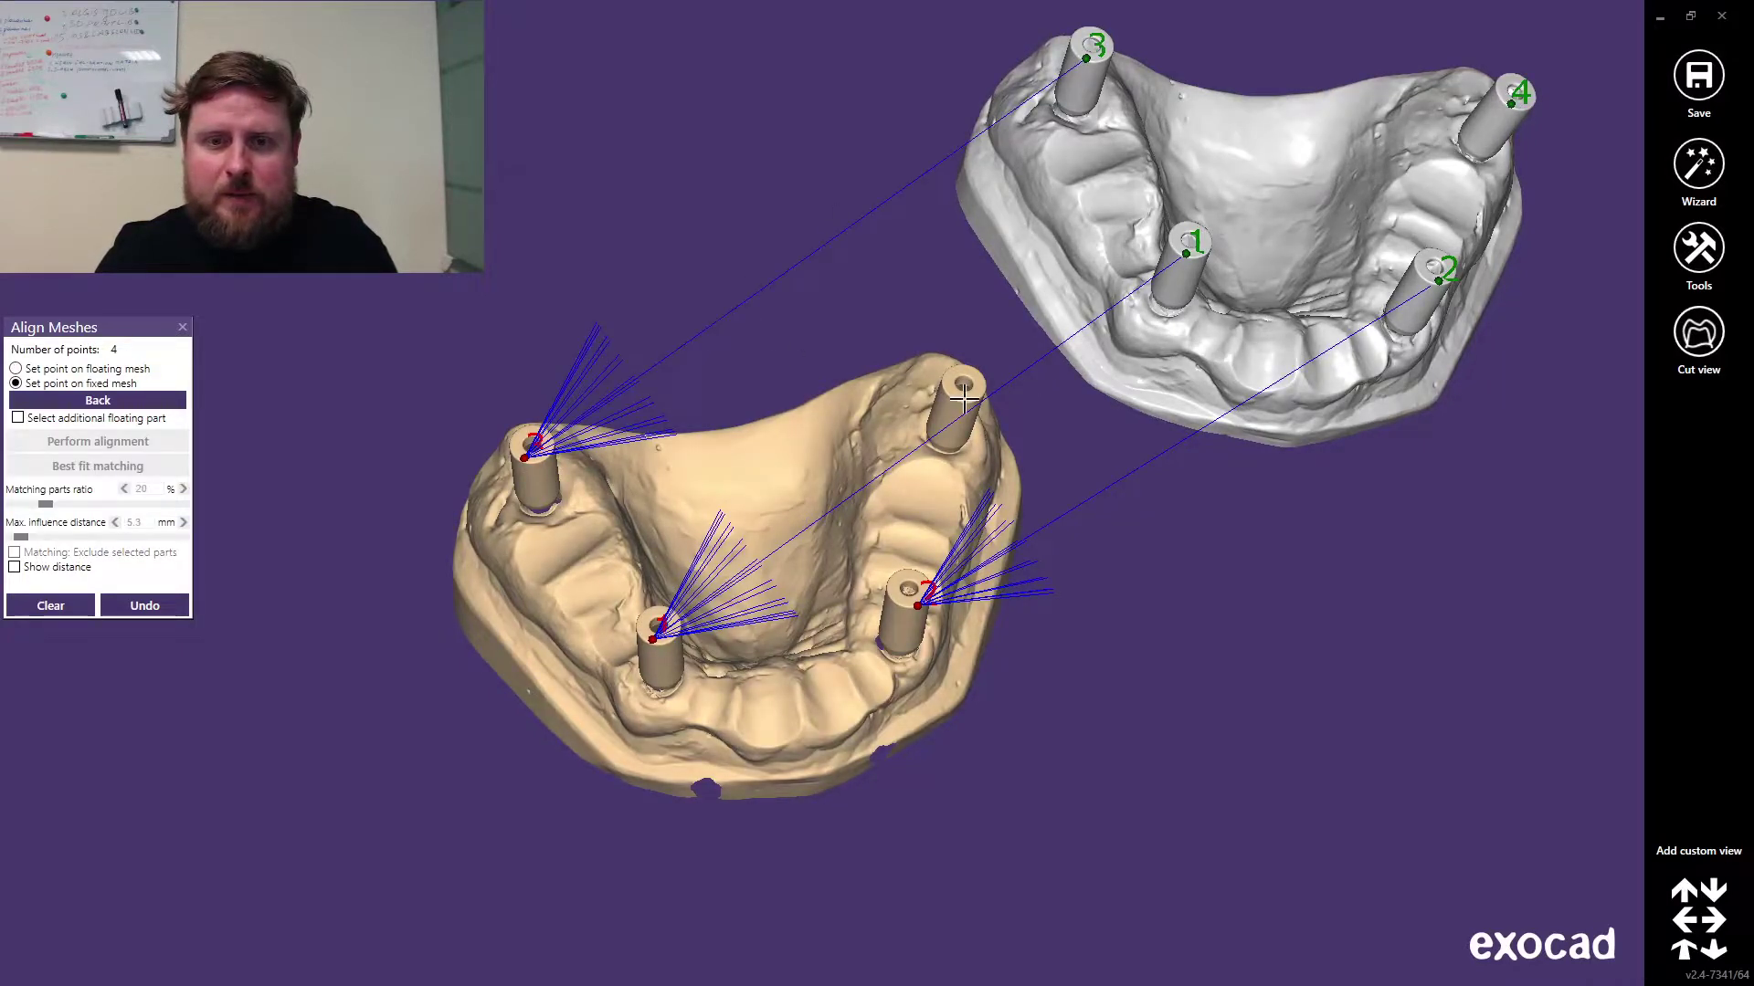
click(964, 399)
click(91, 467)
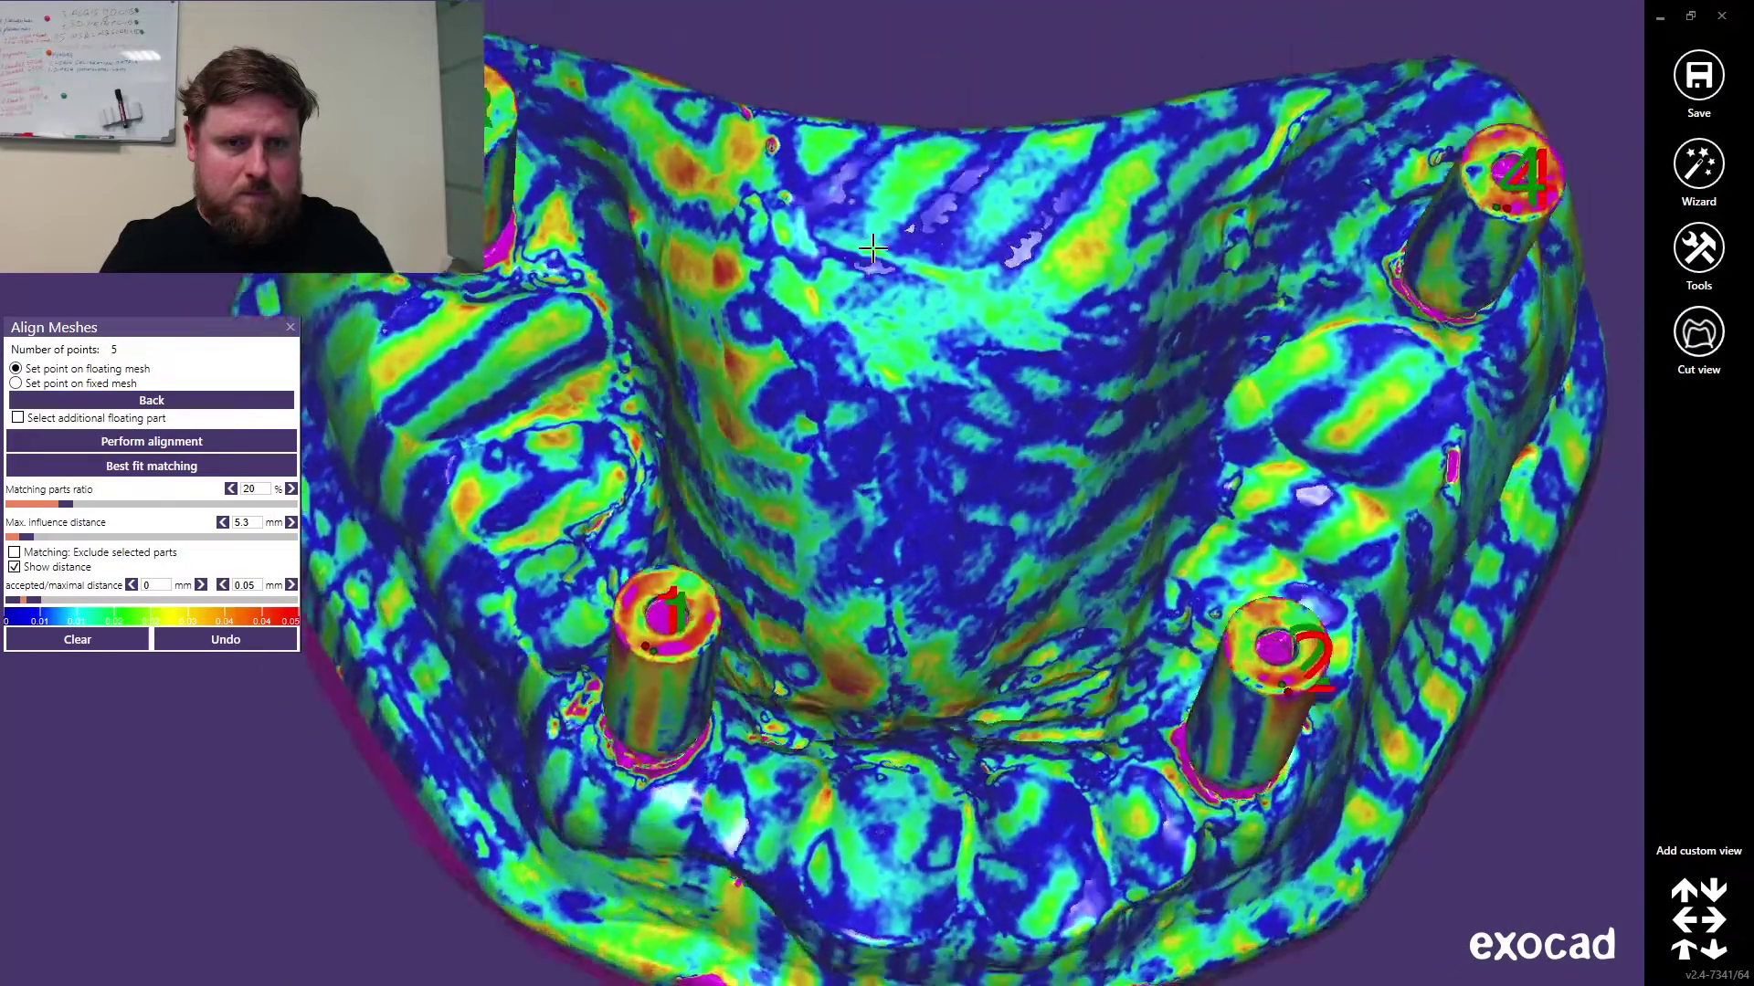
Step: Inspect the distance map on the aligned grey and beige models, and clear the alignment points
right_drag(872, 248, 872, 248)
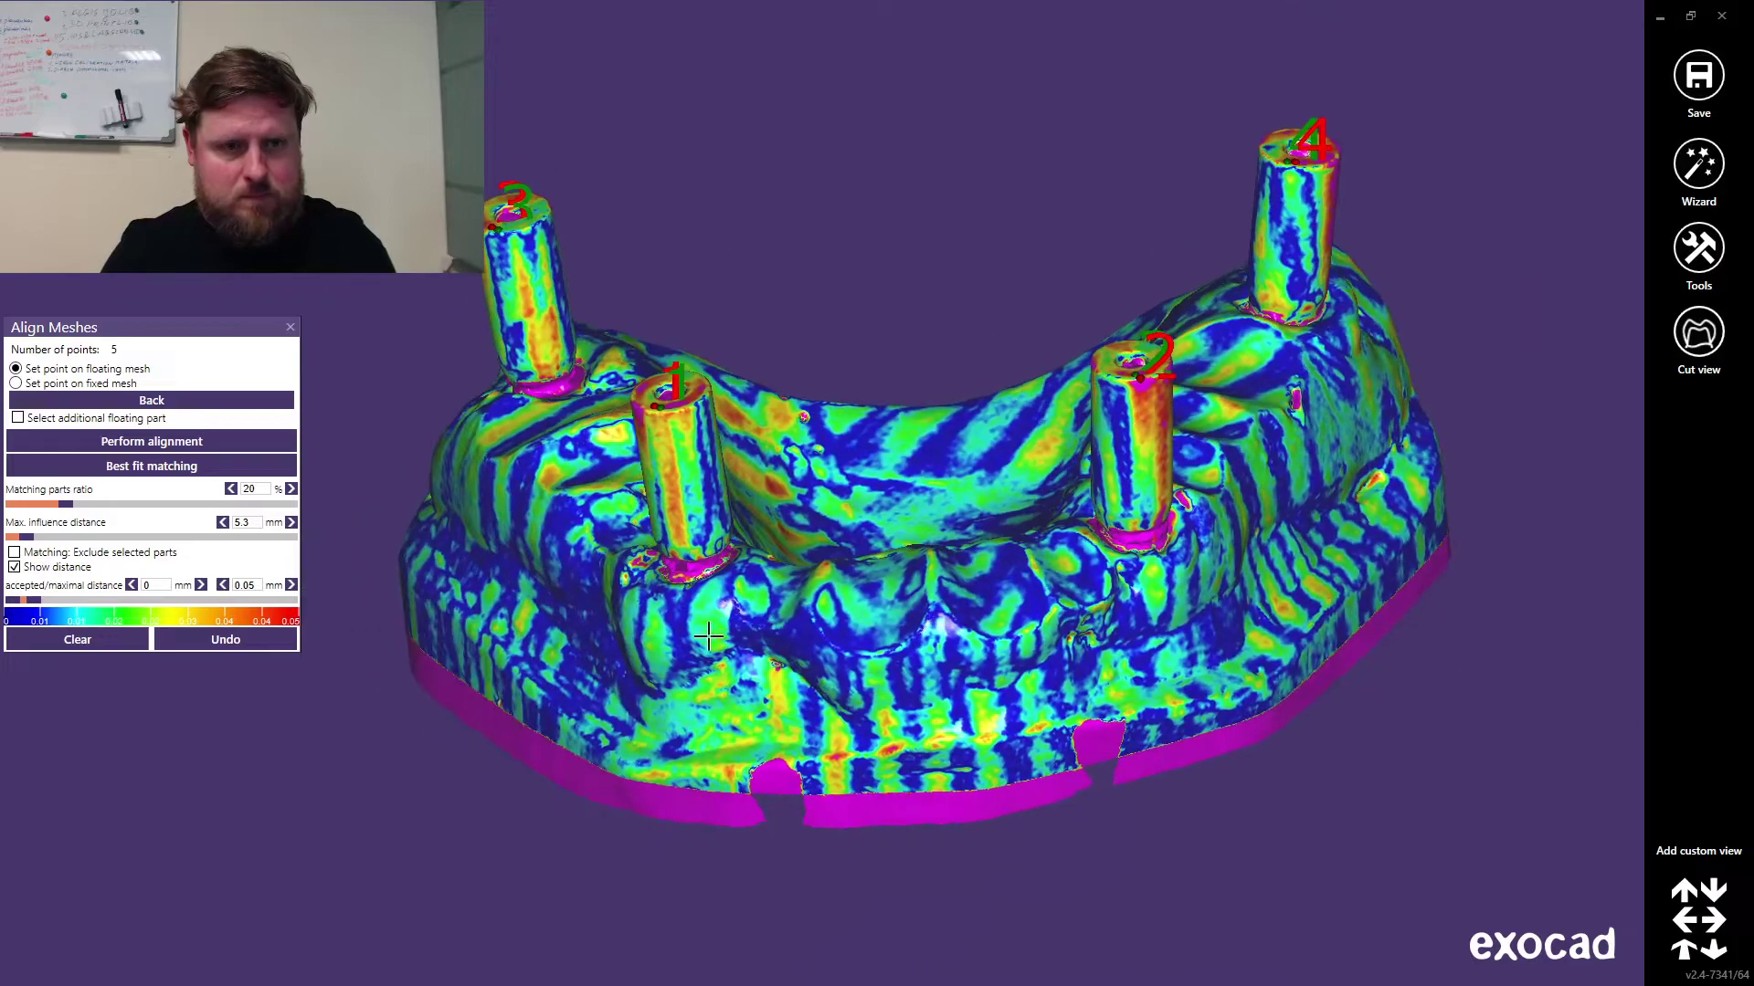
click(91, 642)
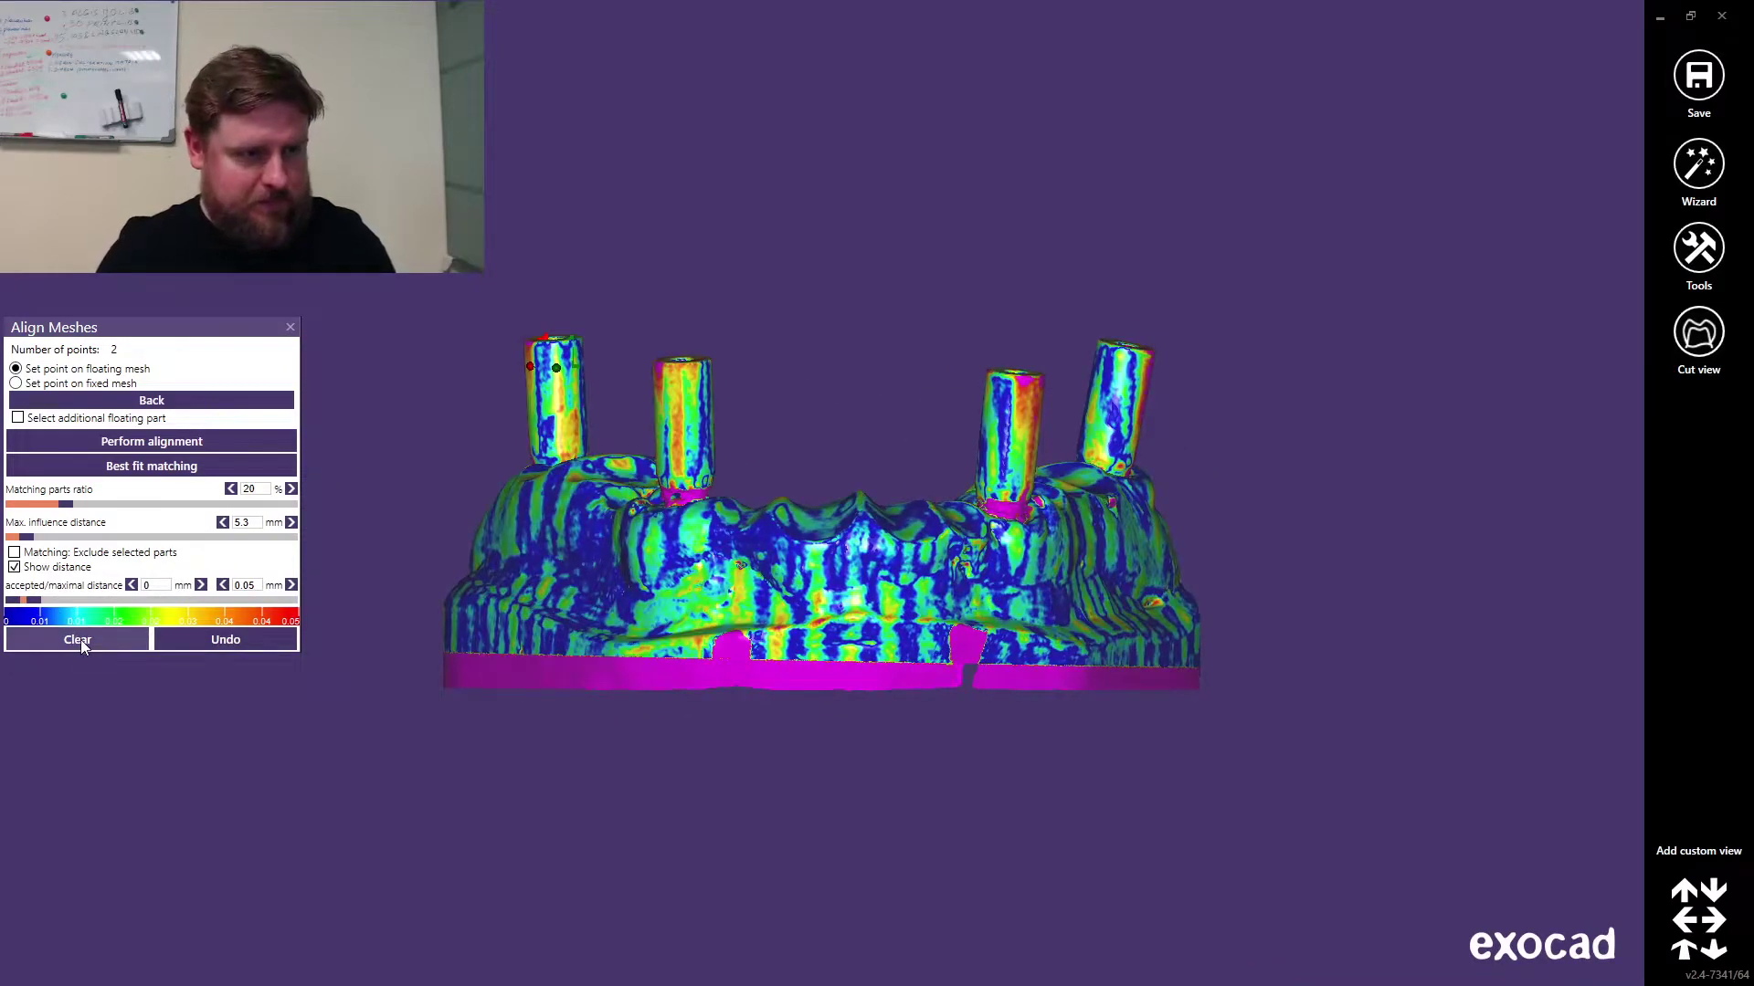
click(80, 639)
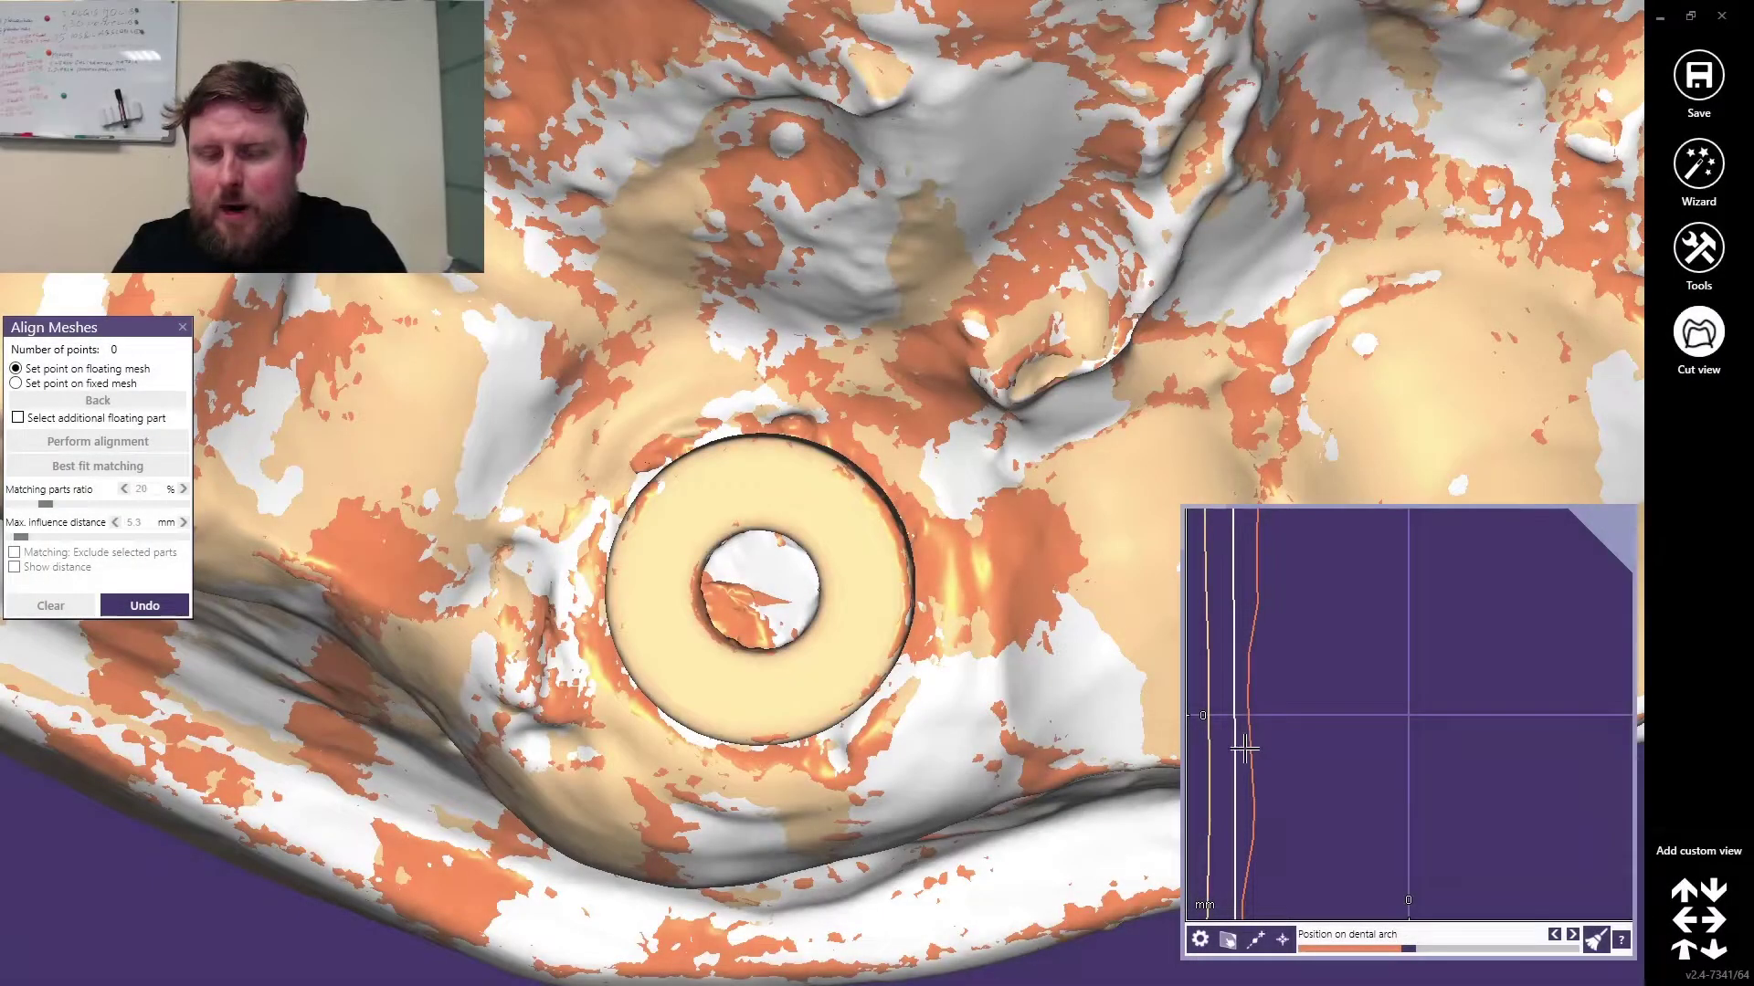
Step: Measure the gap between the beige and white contour lines at the implant post in the cut view
right_drag(1319, 736, 1481, 673)
scroll(1372, 640, up, 3)
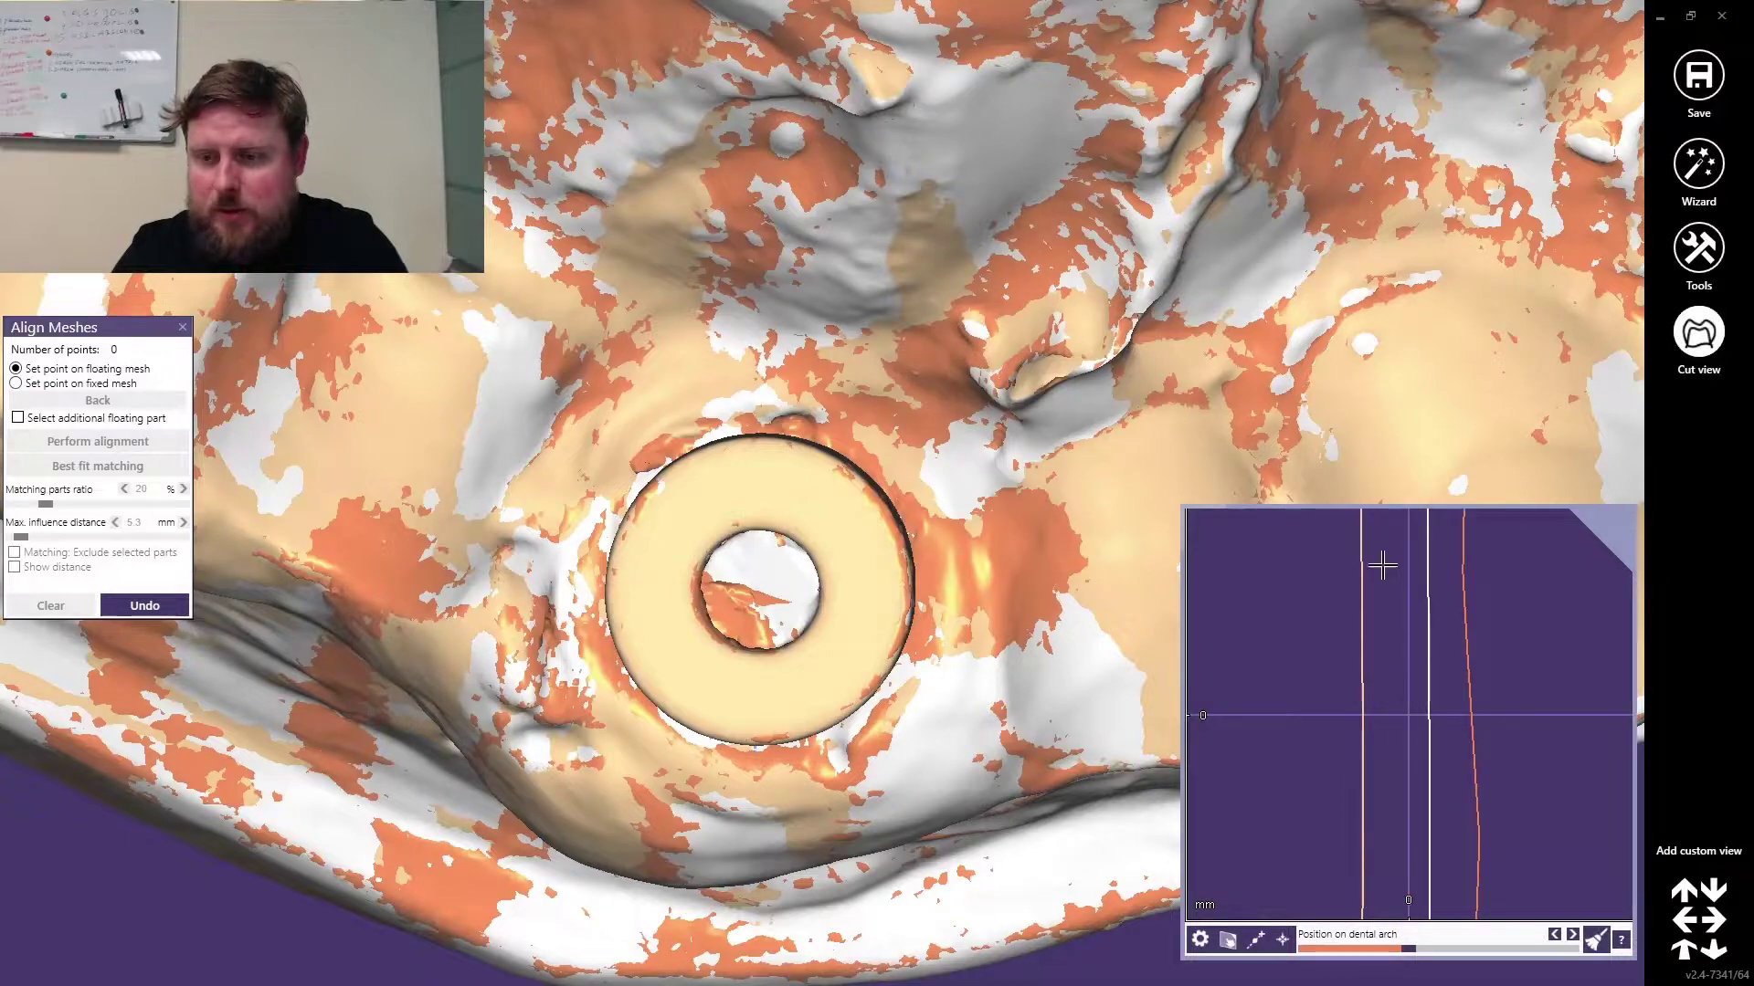
click(1361, 655)
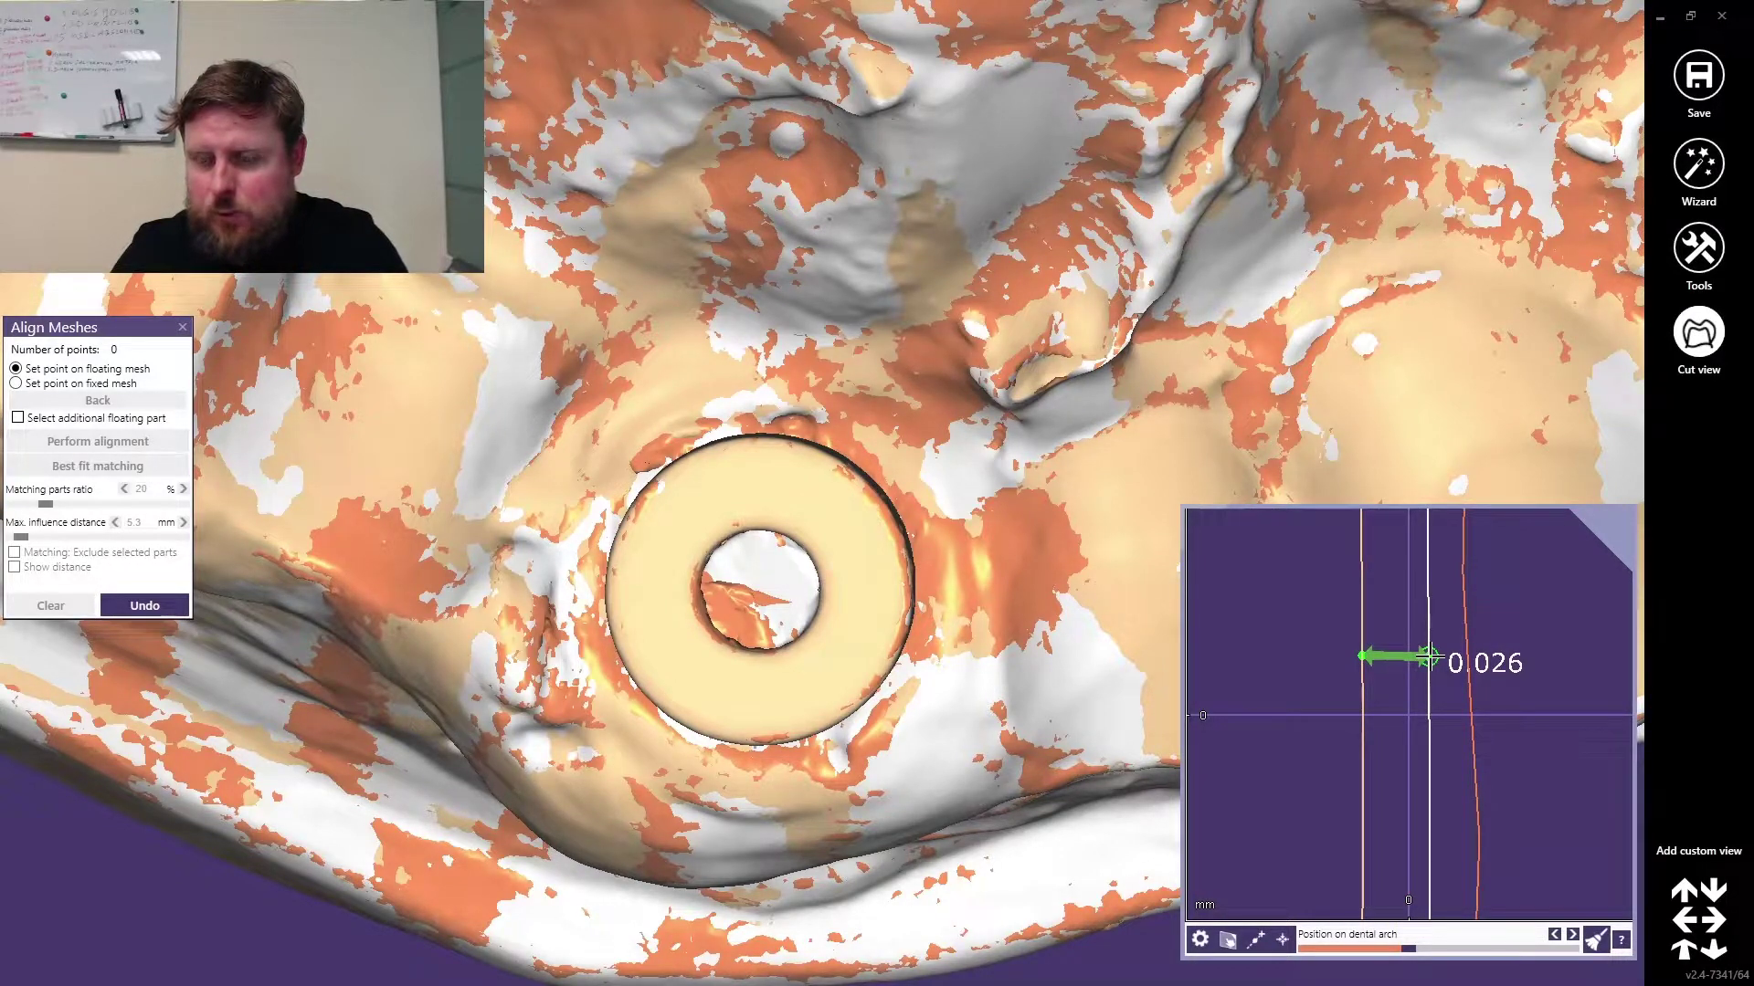
mouse_move(1429, 656)
mouse_down()
mouse_move(1467, 657)
mouse_move(1431, 656)
mouse_up()
scroll(1448, 668, down, 8)
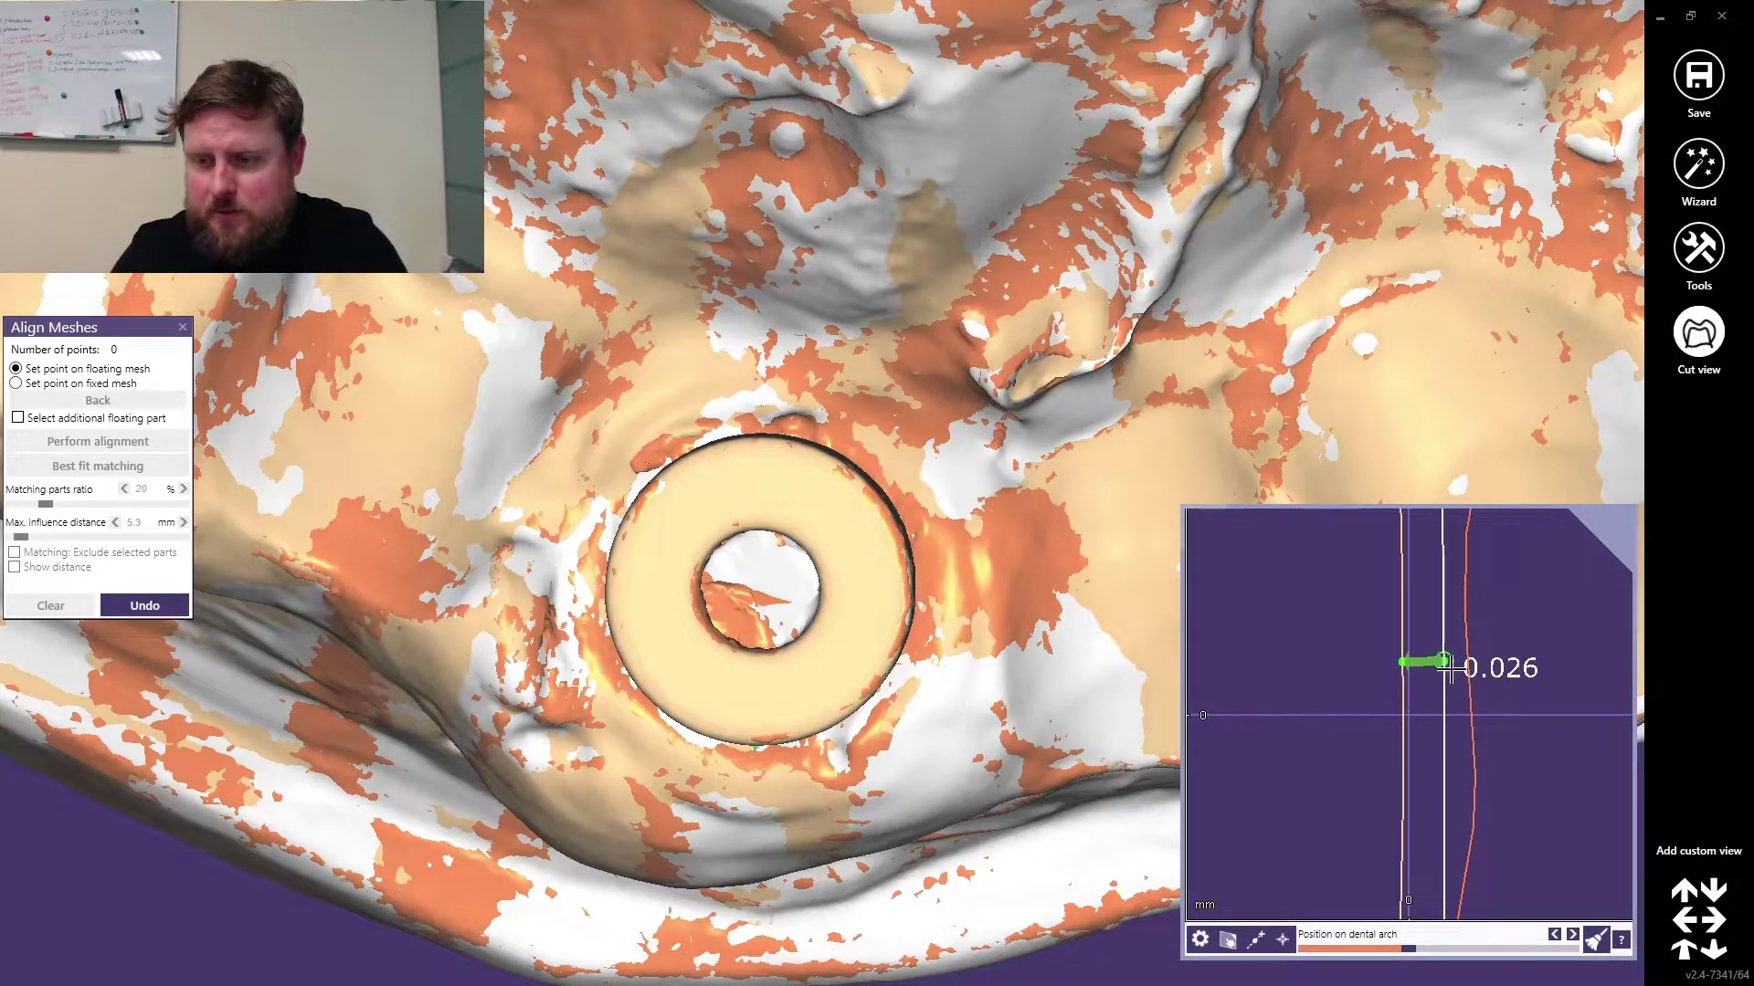
Step: Enlarge the cut view and measure the gap between the orange and beige contours on the implant post's wall
right_drag(1438, 672, 1307, 709)
scroll(1307, 709, up, 8)
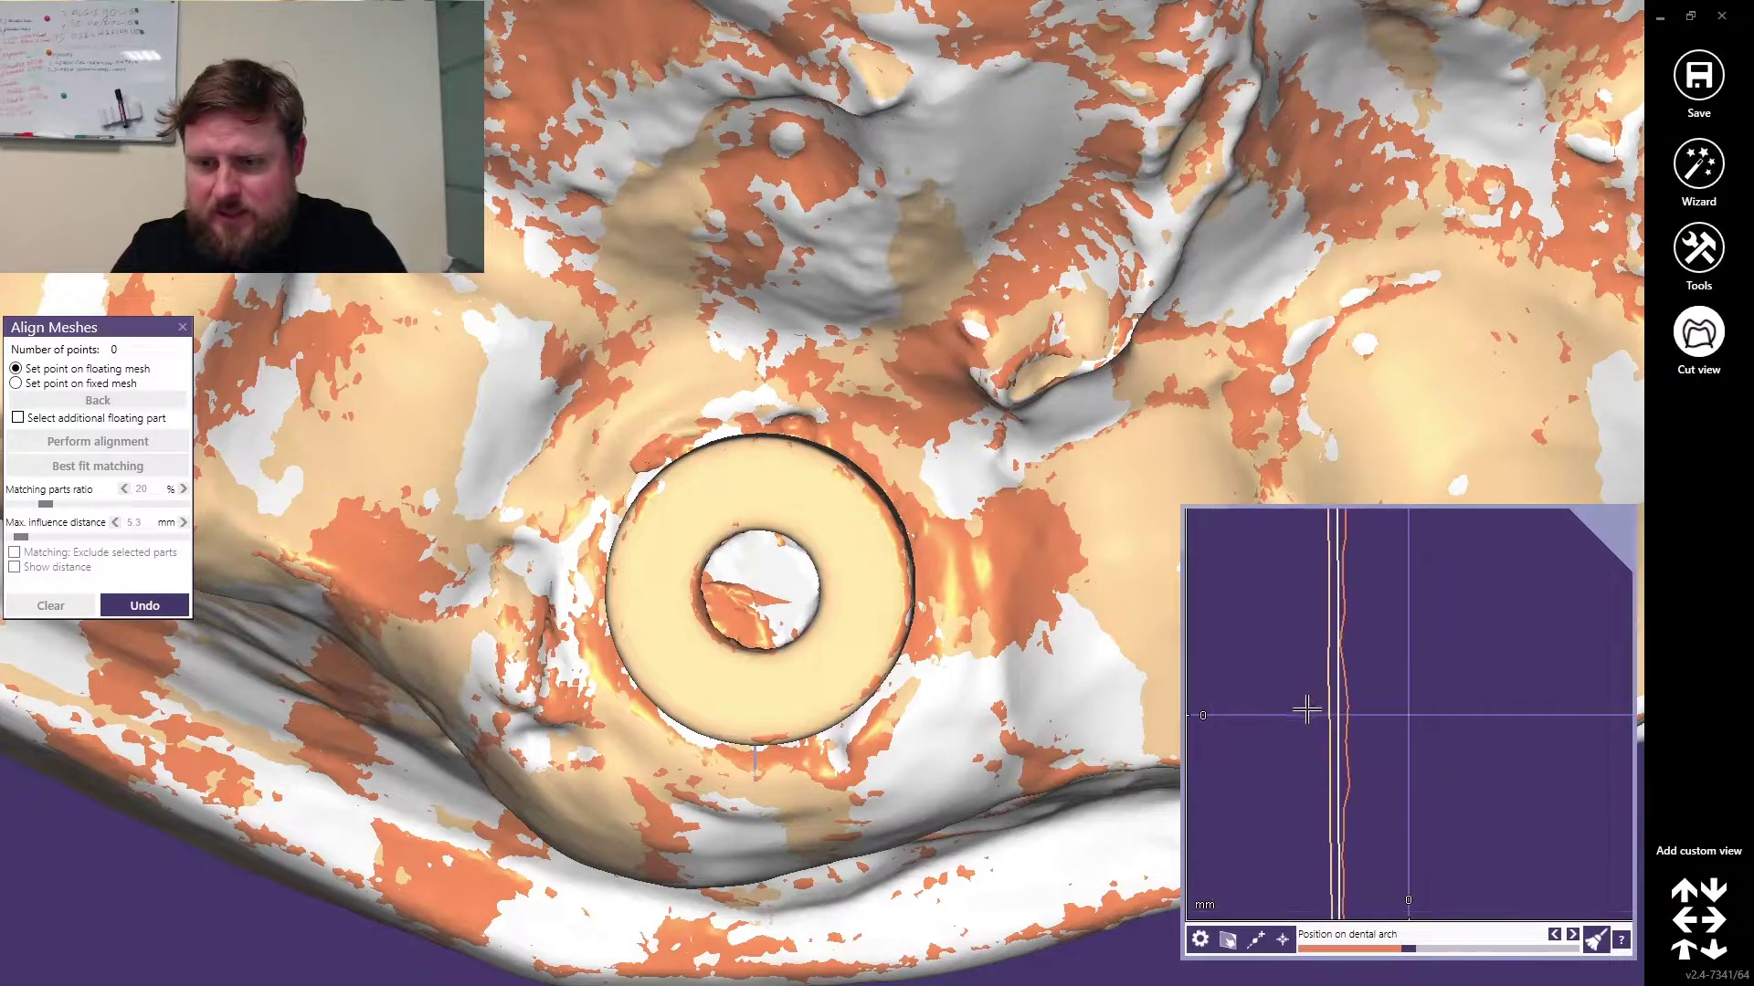
click(1322, 452)
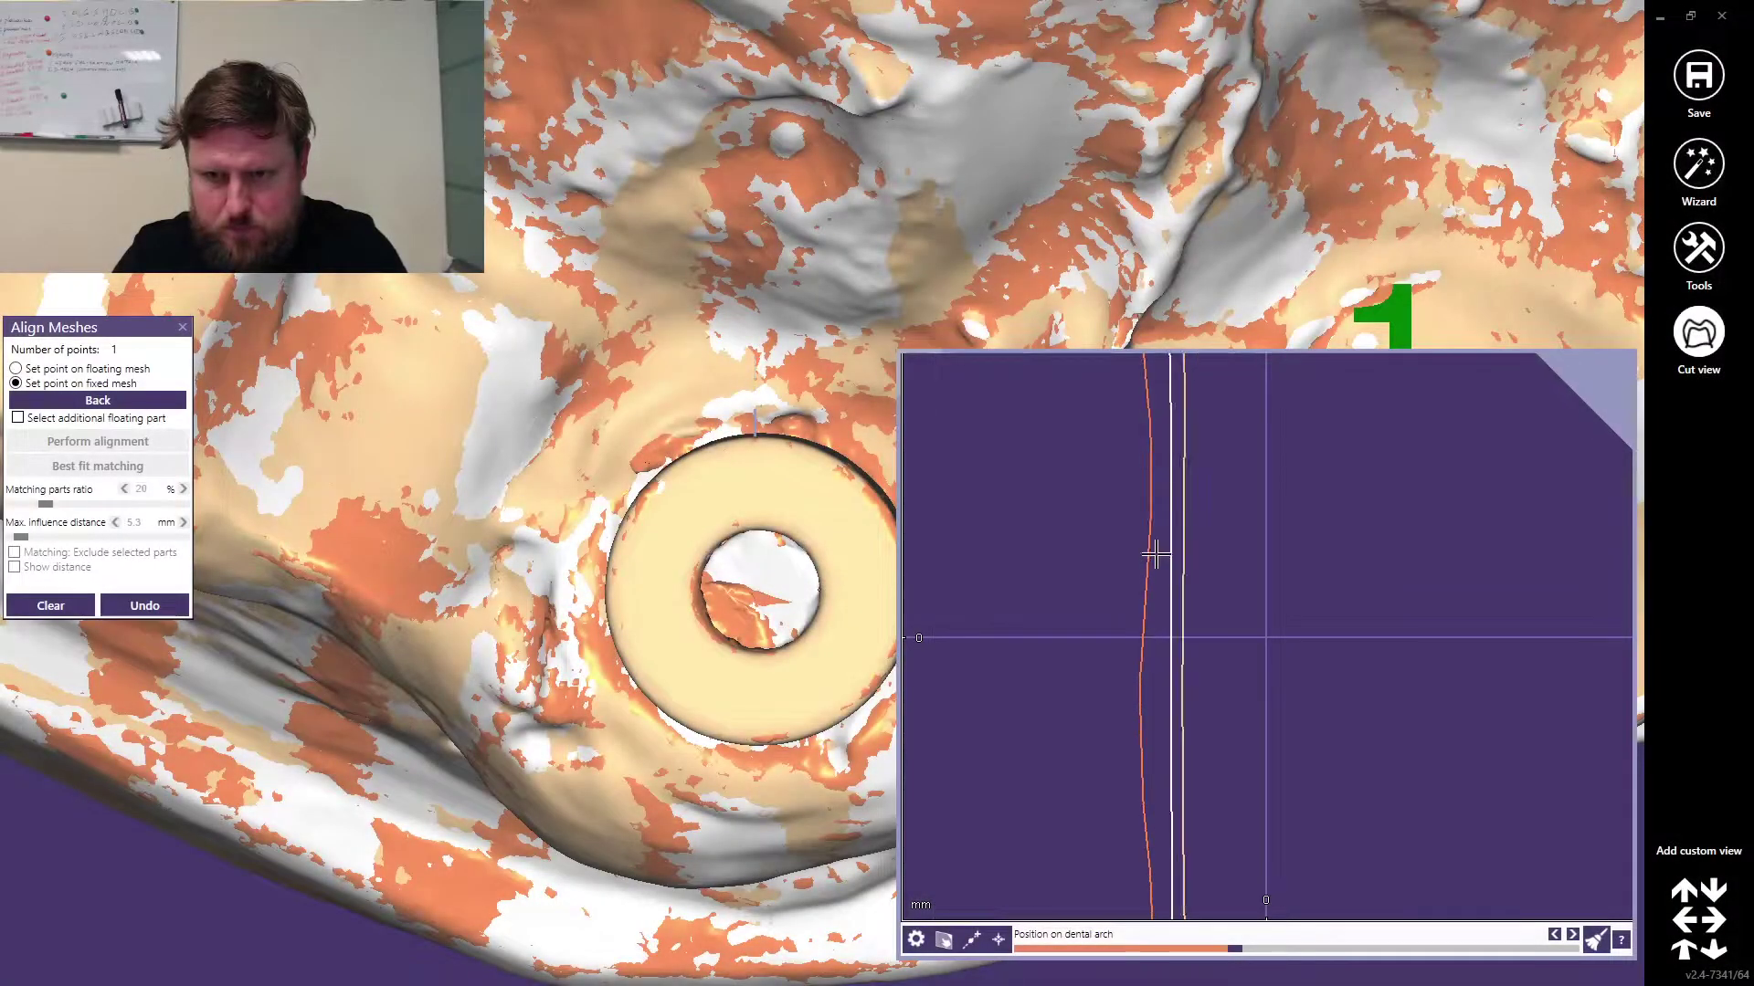
mouse_move(1154, 555)
mouse_down()
mouse_move(1200, 563)
mouse_move(1137, 565)
mouse_up()
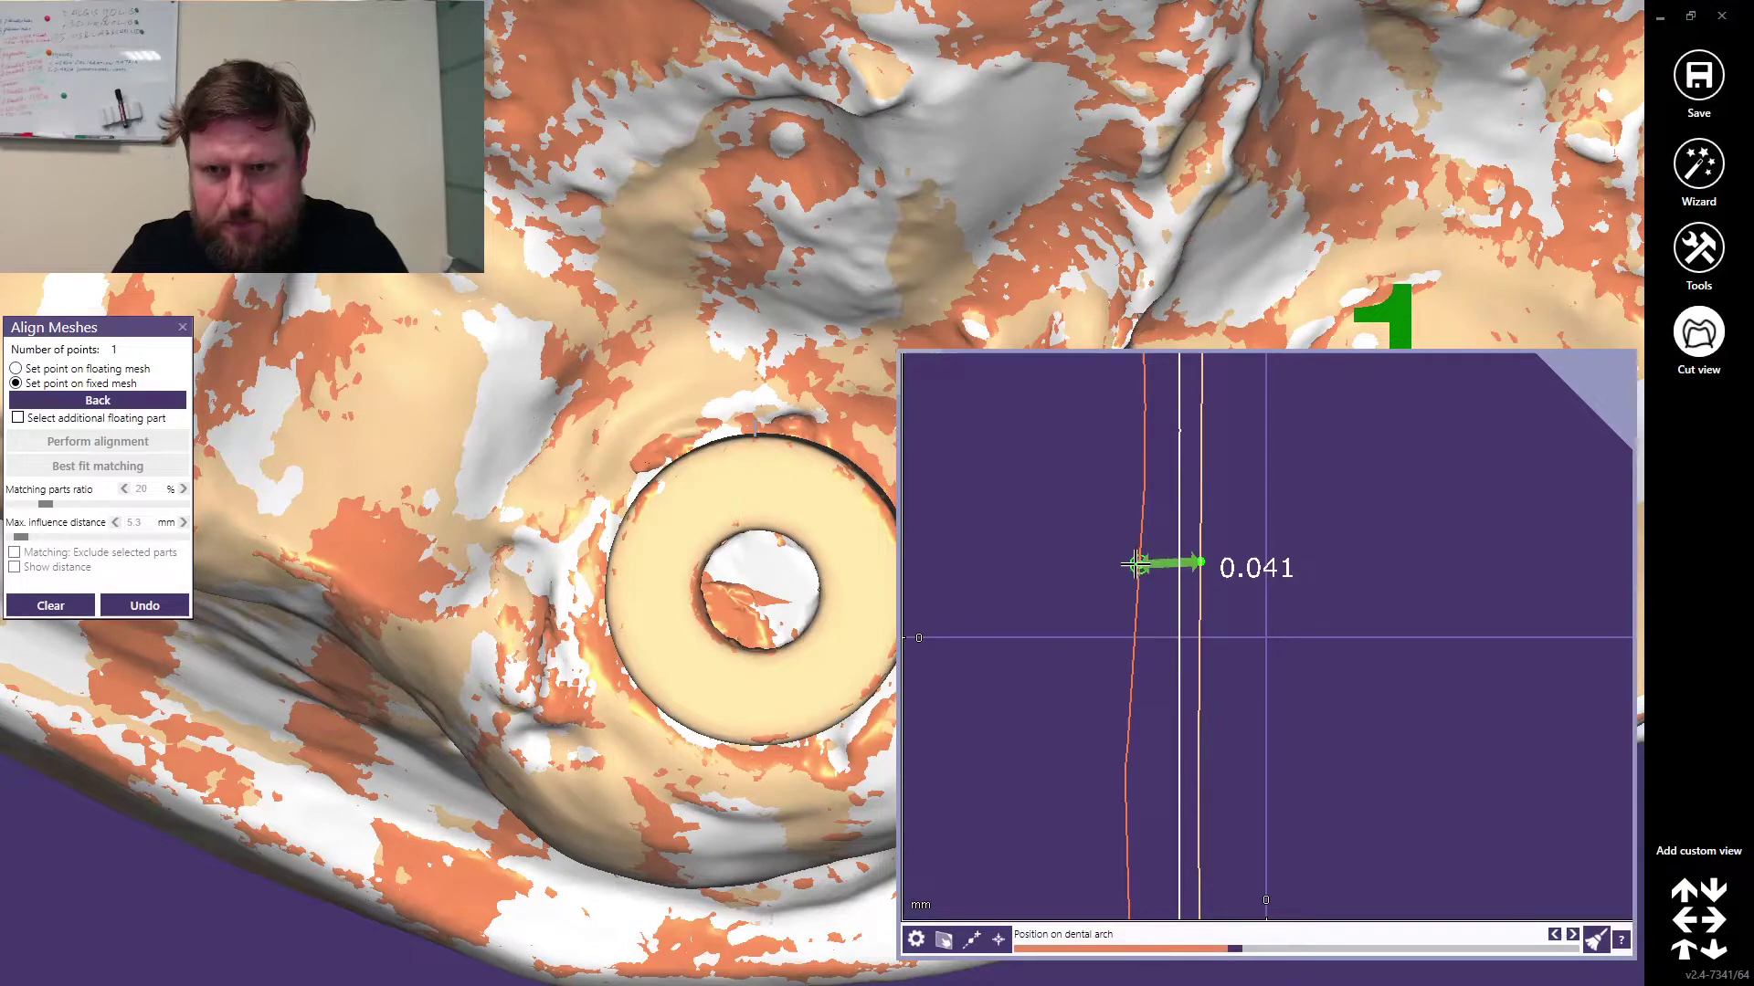
Step: Measure the gap between the white and beige contours at the same post wall in the cut view
scroll(1192, 541, up, 8)
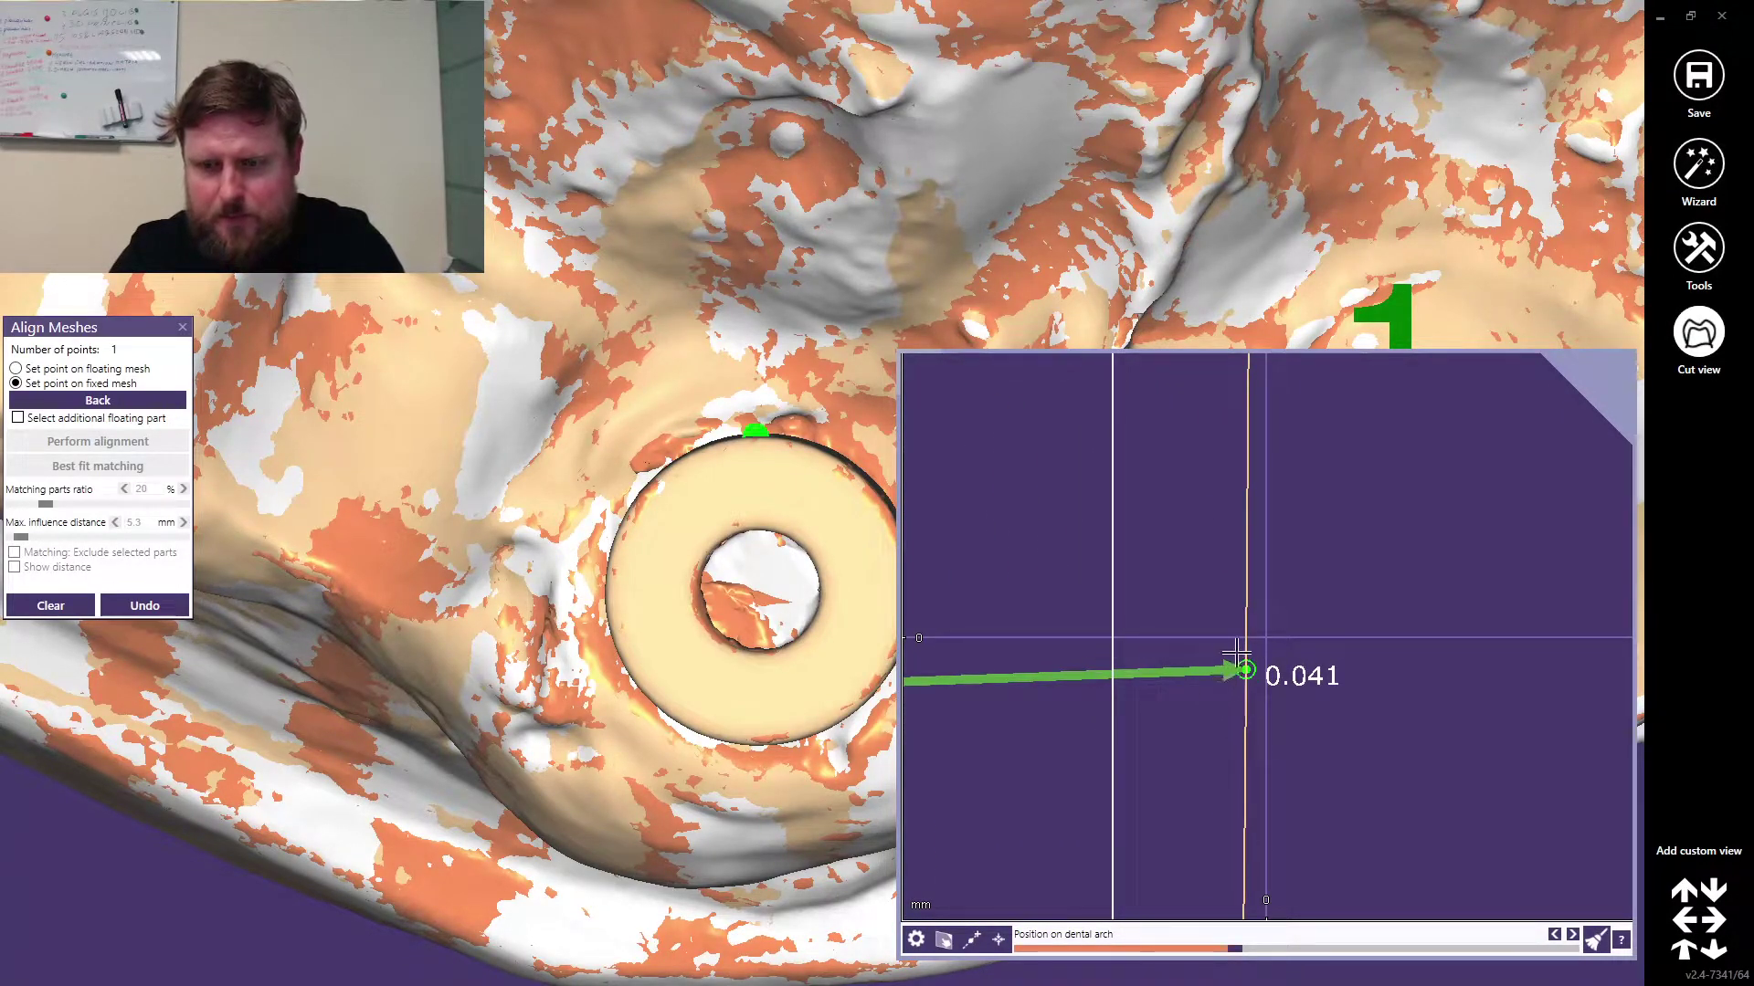
click(1111, 668)
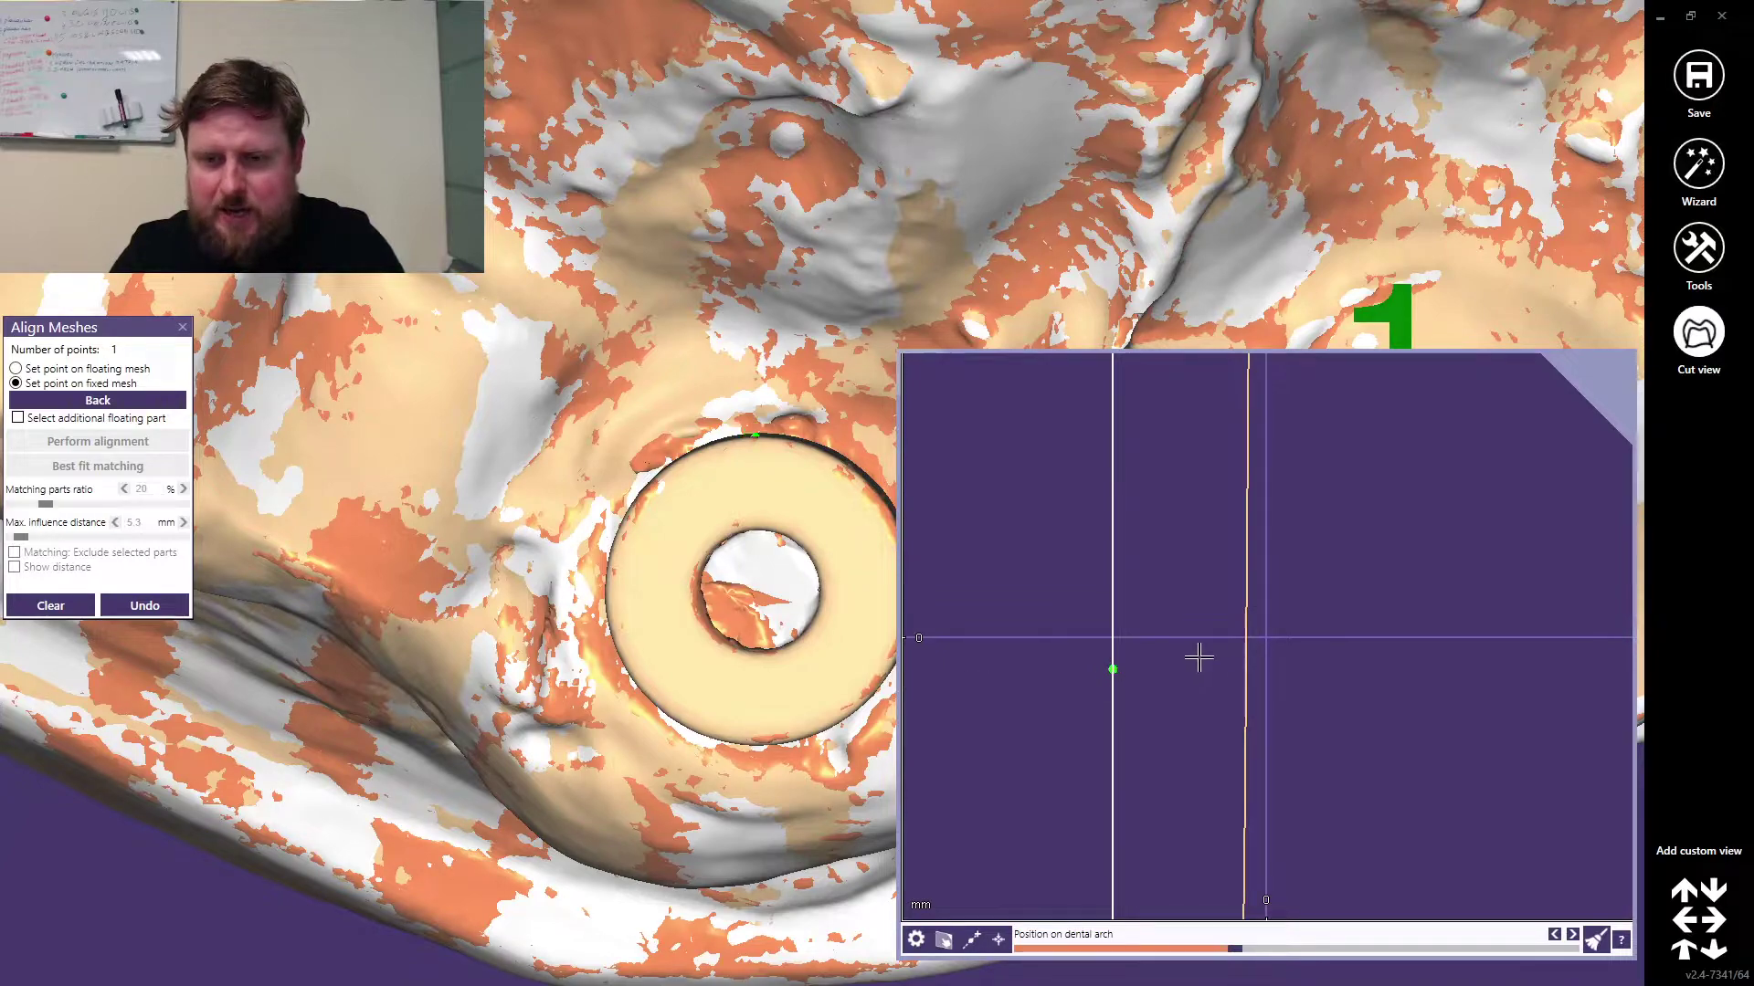
click(1247, 664)
scroll(1197, 694, down, 3)
scroll(1162, 599, up, 4)
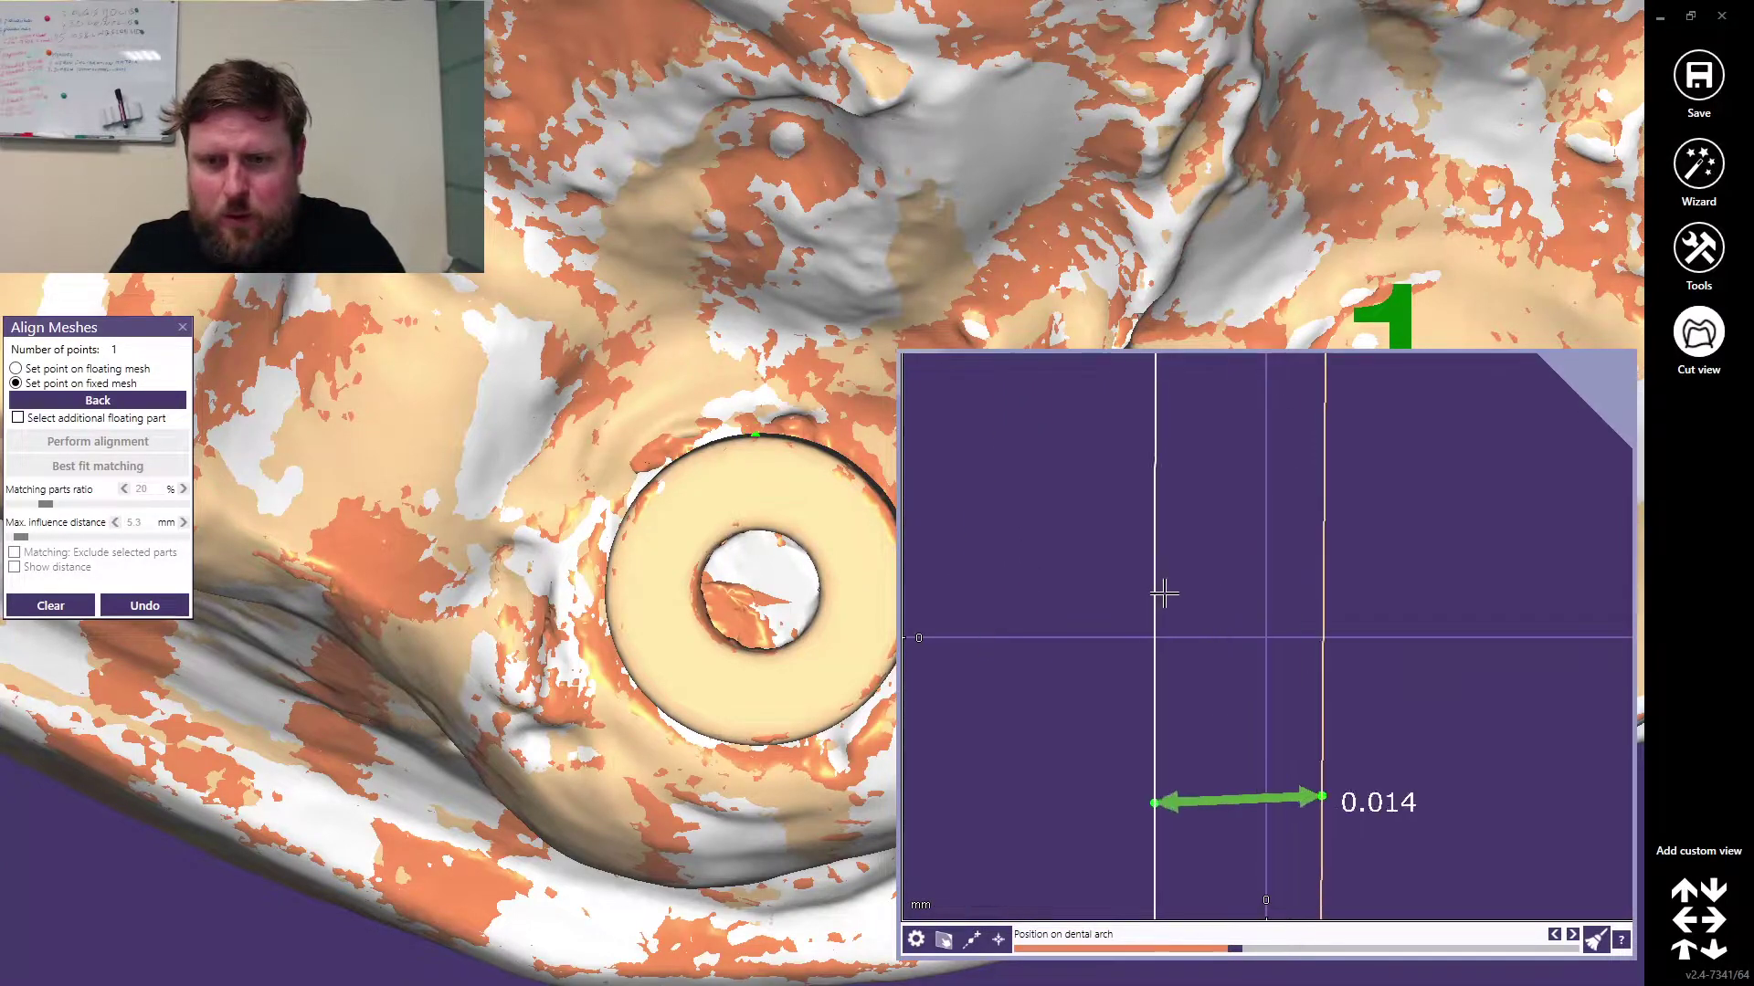
Step: Move the measurement's endpoint from the white contour to the orange one to compare the orange and beige scans
scroll(1156, 592, up, 2)
right_drag(1096, 575, 1209, 576)
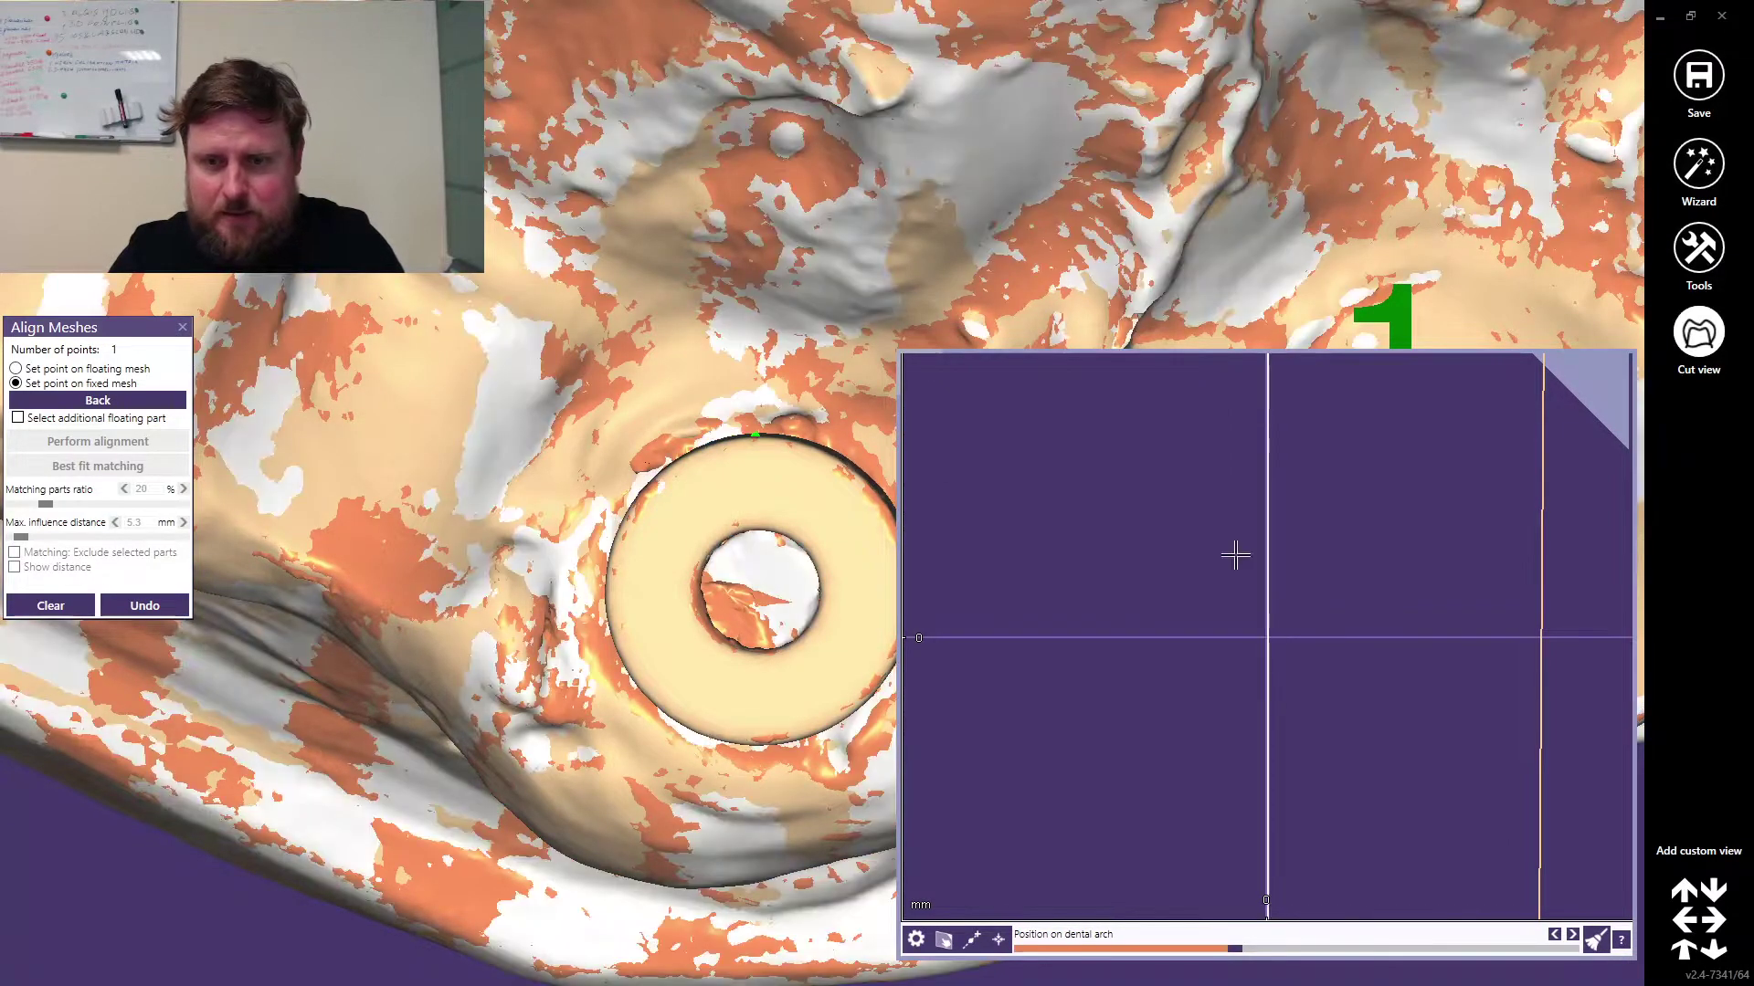
scroll(1496, 614, down, 4)
drag(1377, 778, 1169, 778)
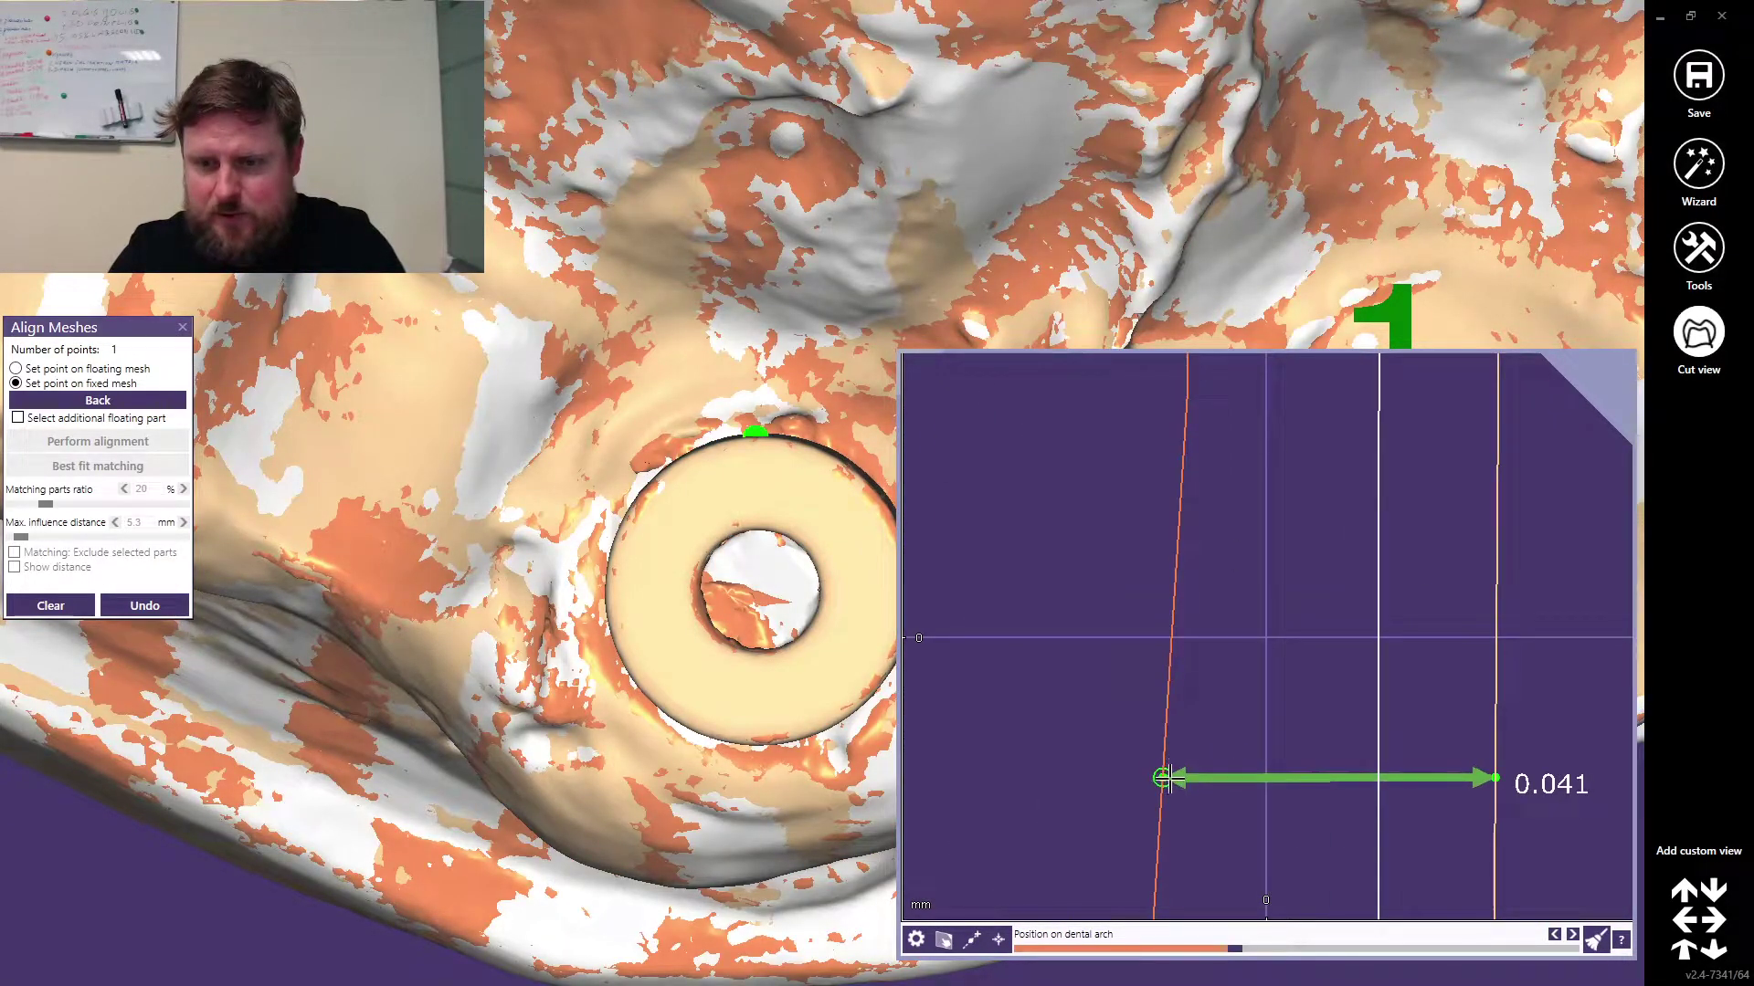
scroll(1235, 711, up, 5)
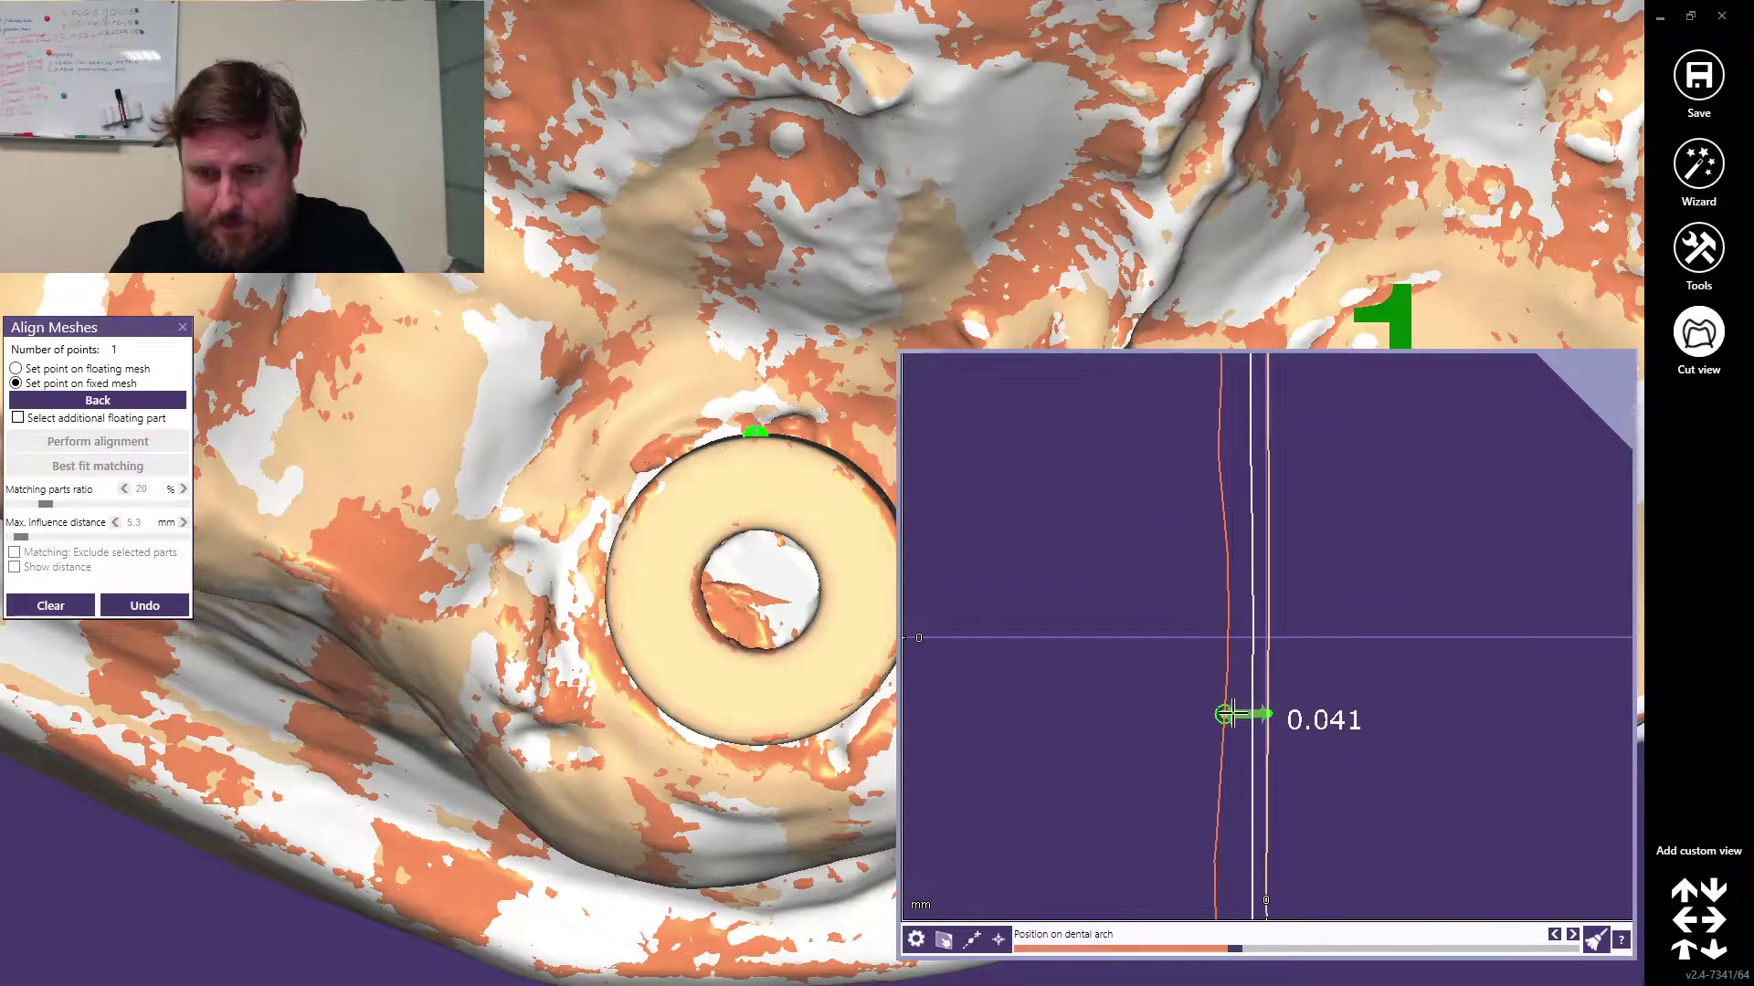
Step: Return the measurement's endpoint from the orange contour to the white one to compare the white and beige scans
scroll(1263, 649, down, 4)
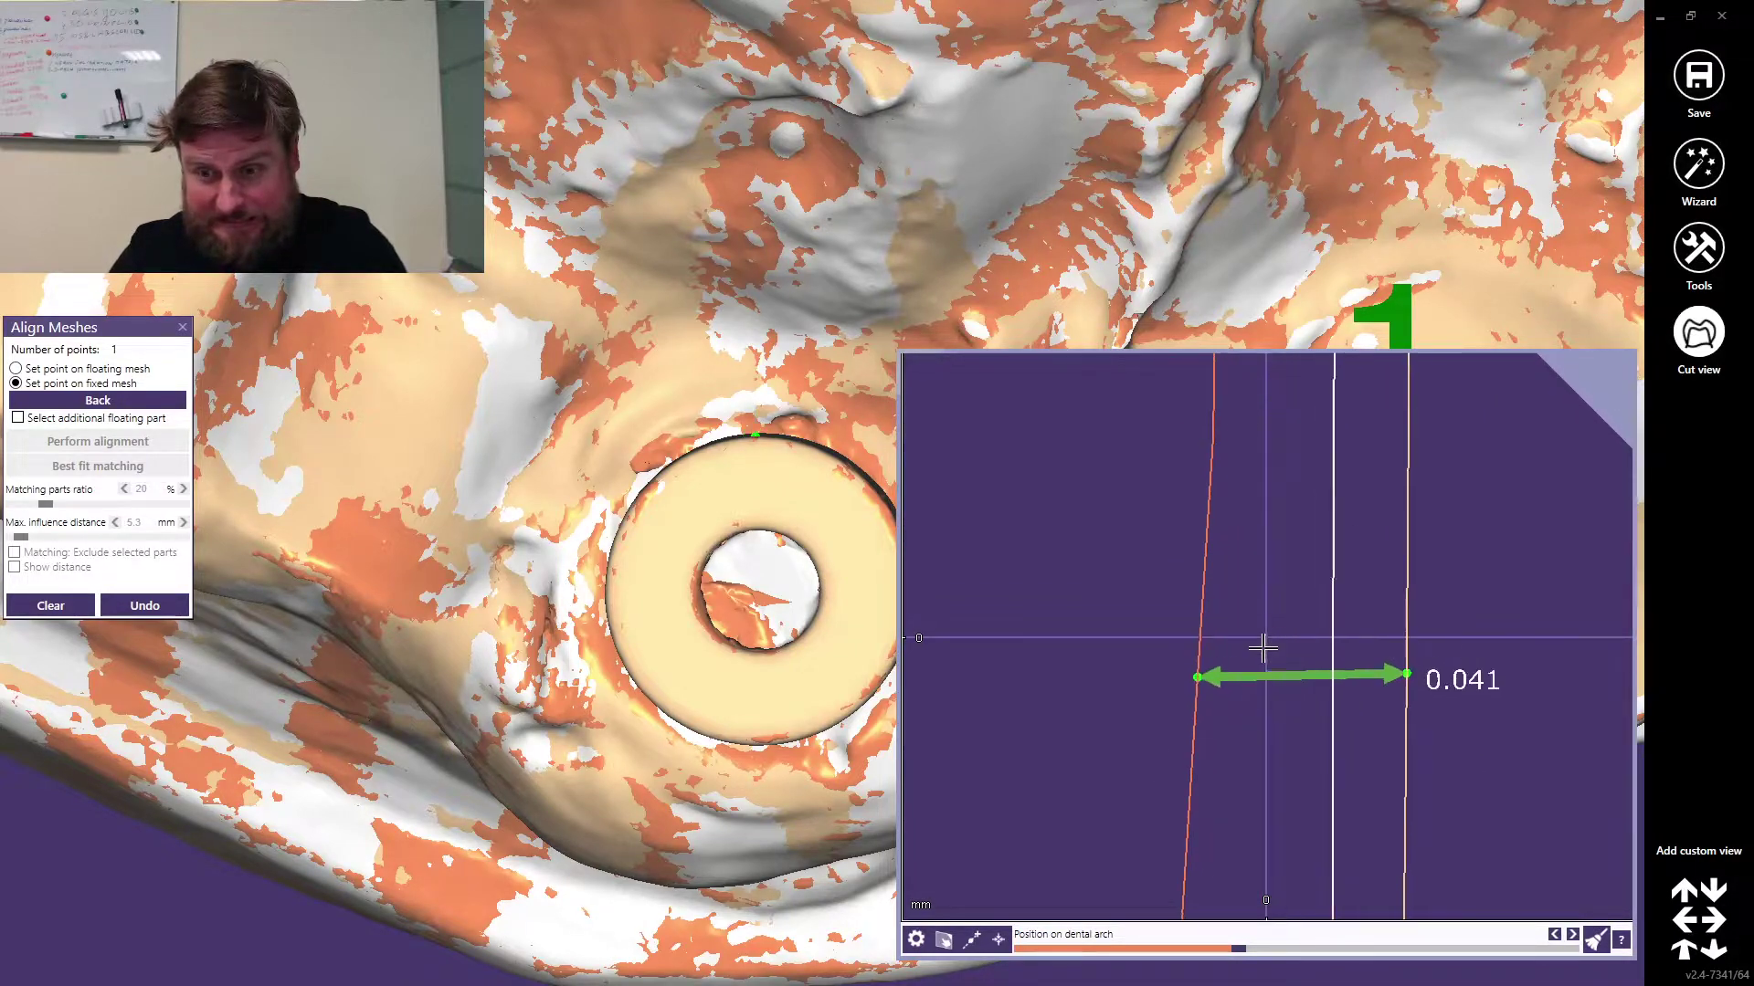
scroll(1264, 648, down, 2)
drag(1153, 698, 1372, 693)
scroll(1293, 674, up, 2)
scroll(1293, 675, up, 3)
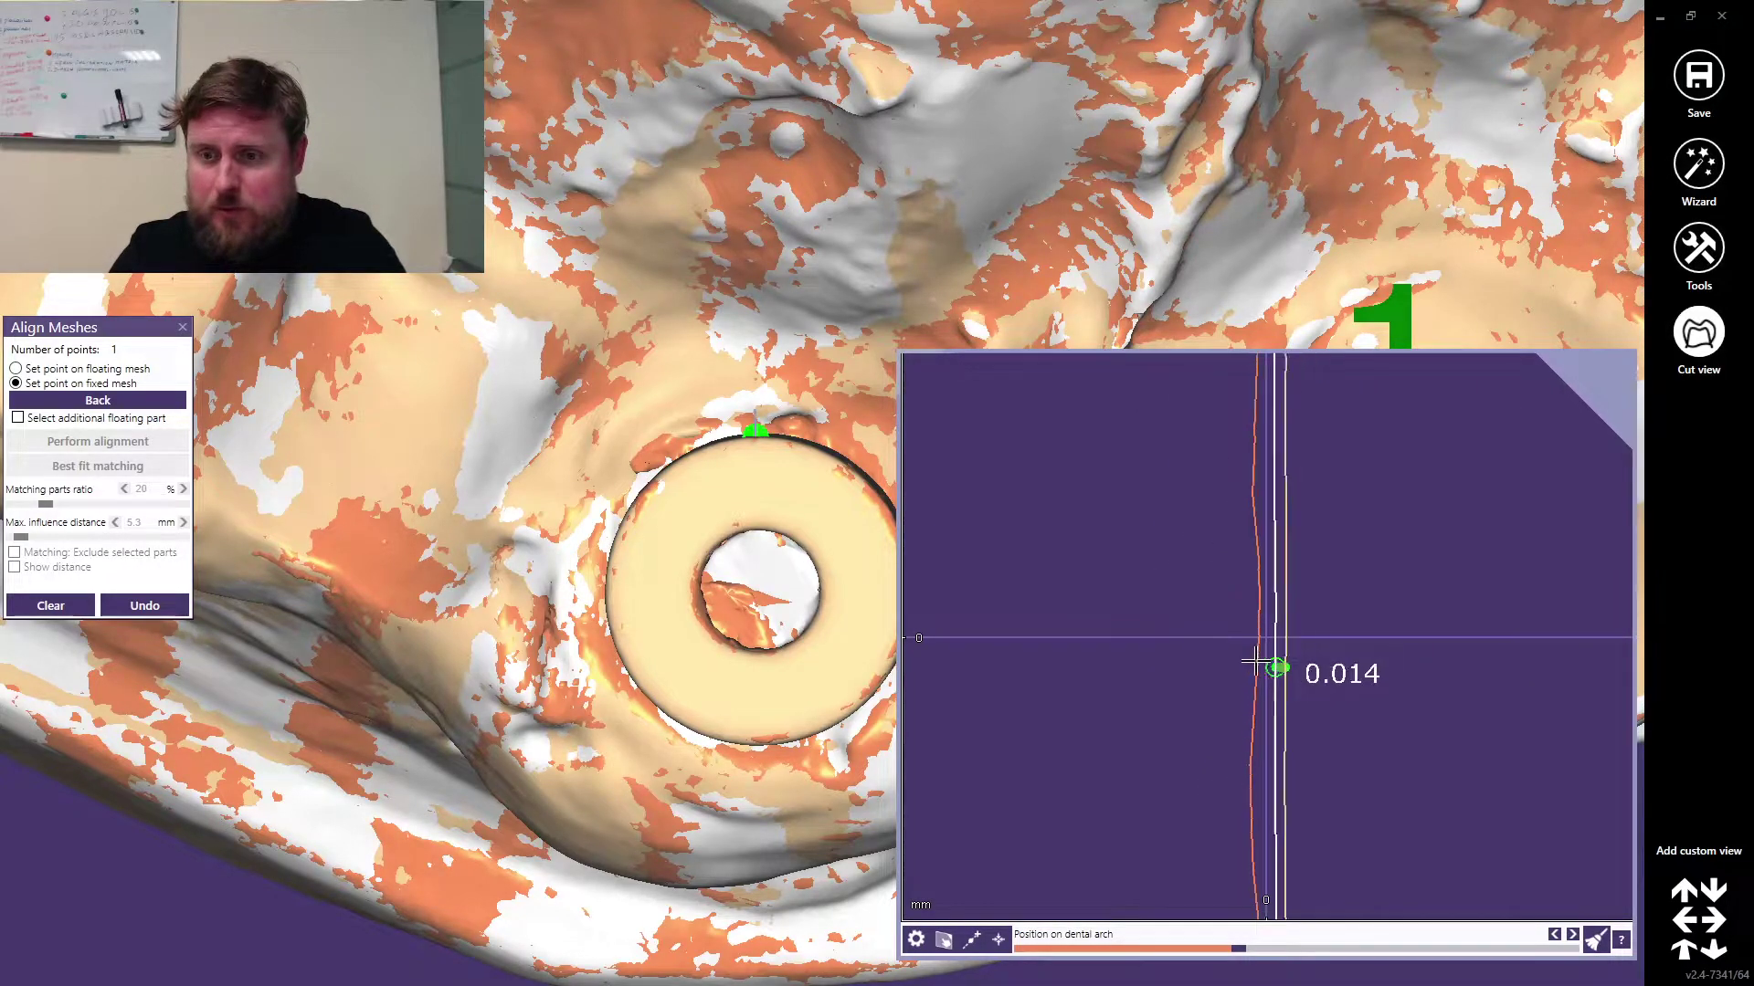
Step: Measure the gap between the white and beige contours in a cut through the model's base
scroll(1306, 698, up, 3)
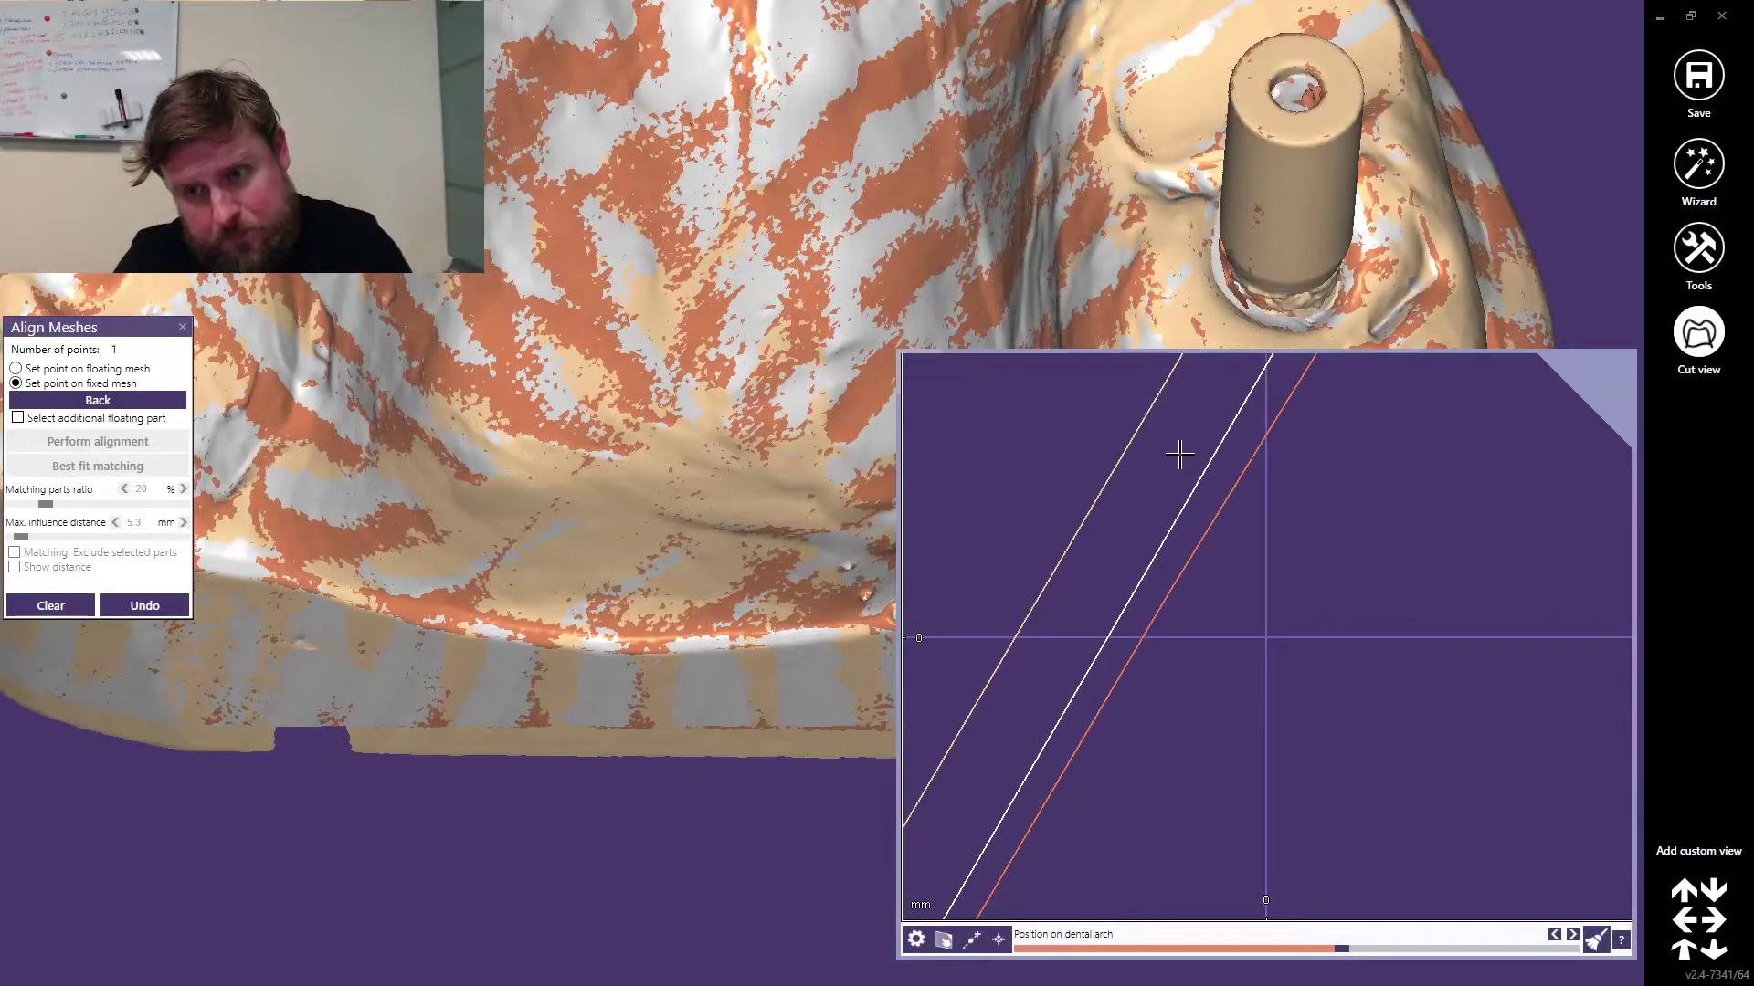
scroll(1180, 455, down, 3)
click(1245, 430)
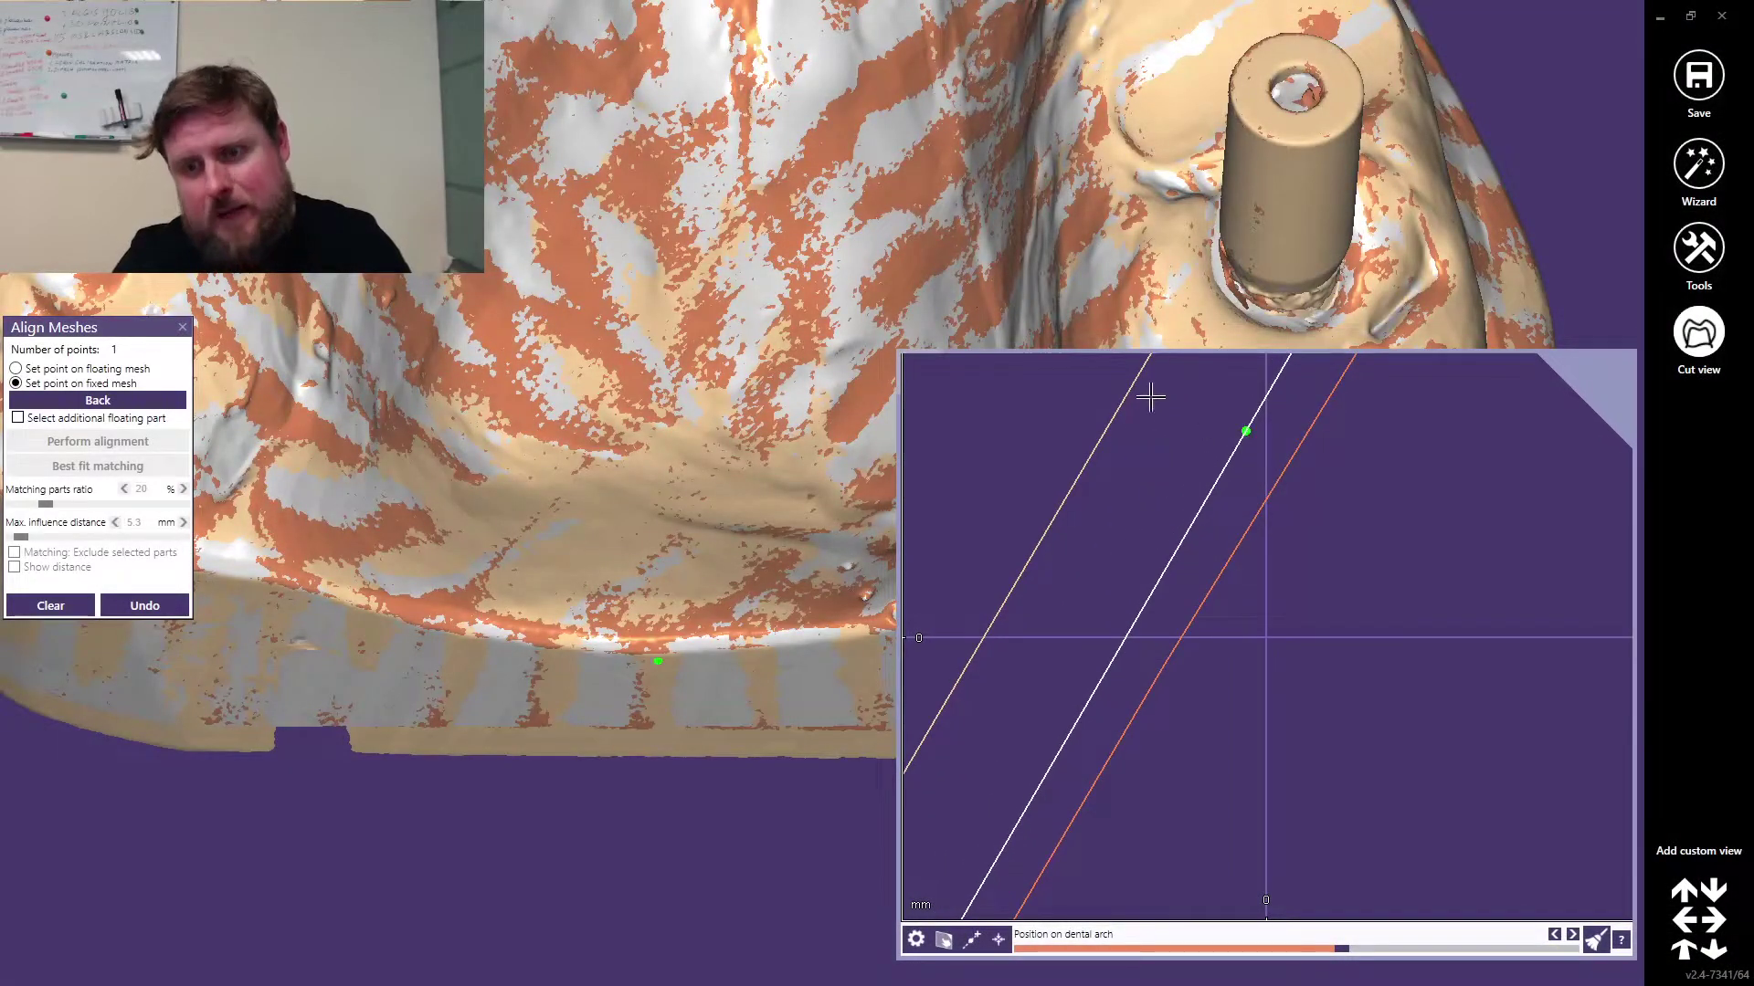
click(1138, 377)
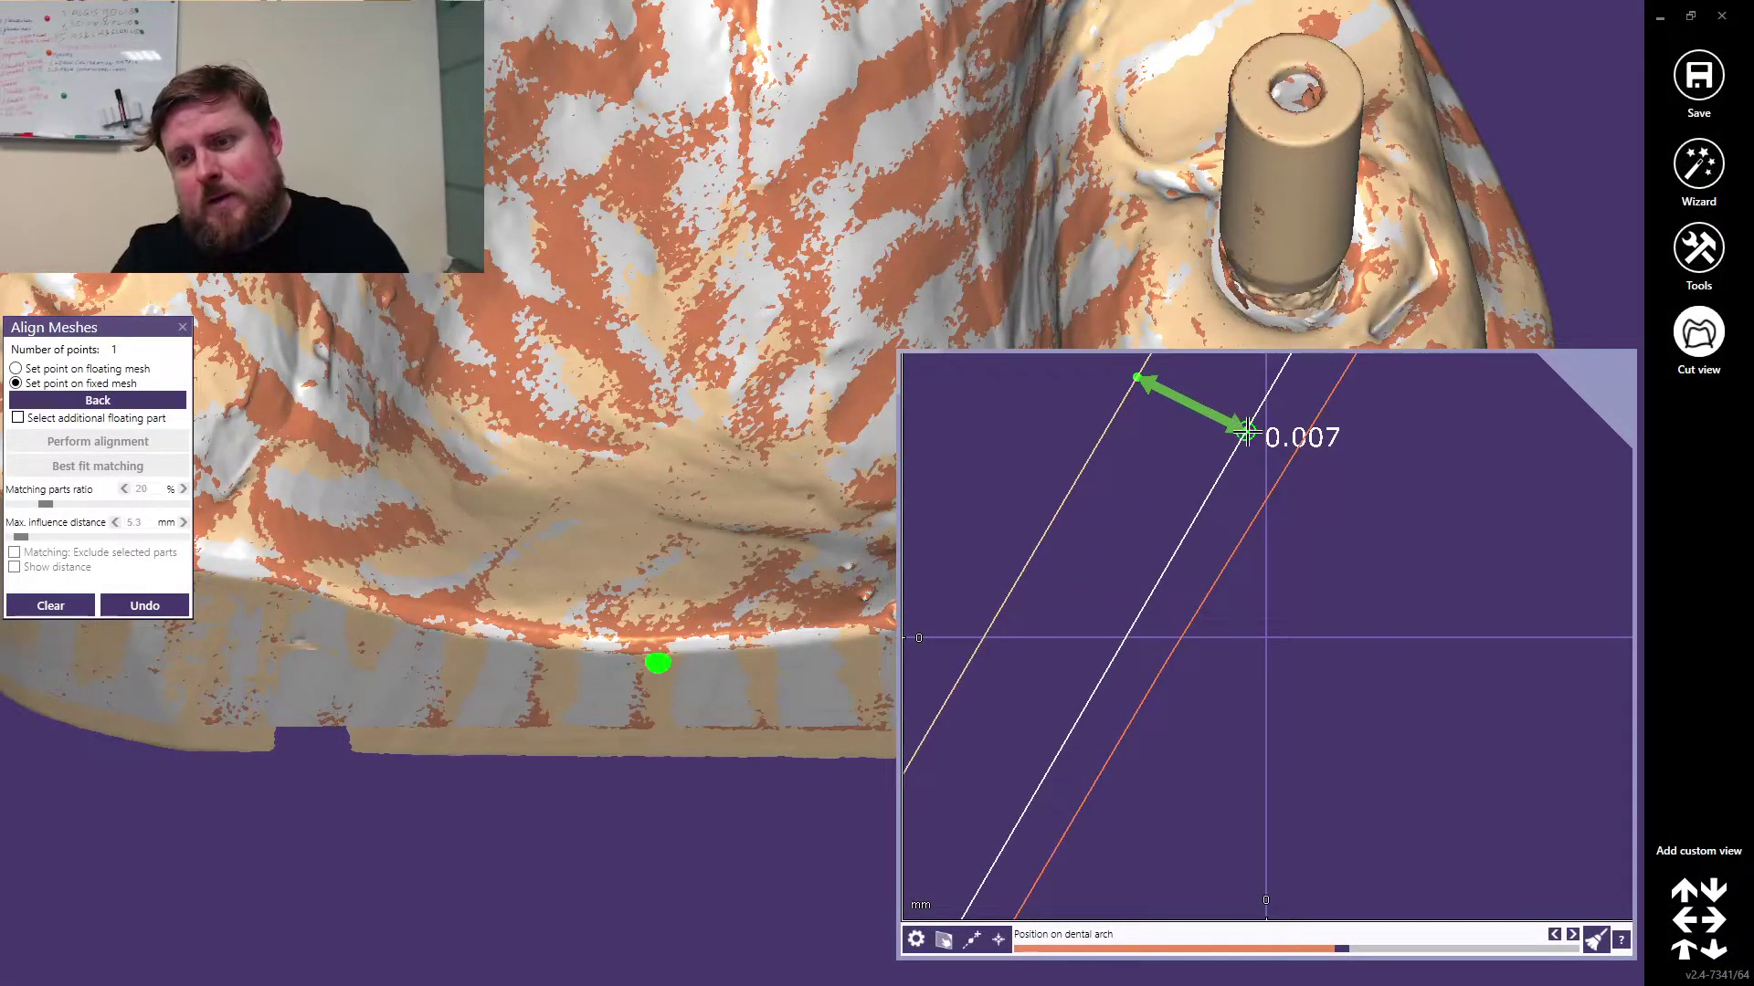
mouse_move(1247, 429)
mouse_down()
mouse_move(1286, 461)
mouse_move(1256, 446)
mouse_up()
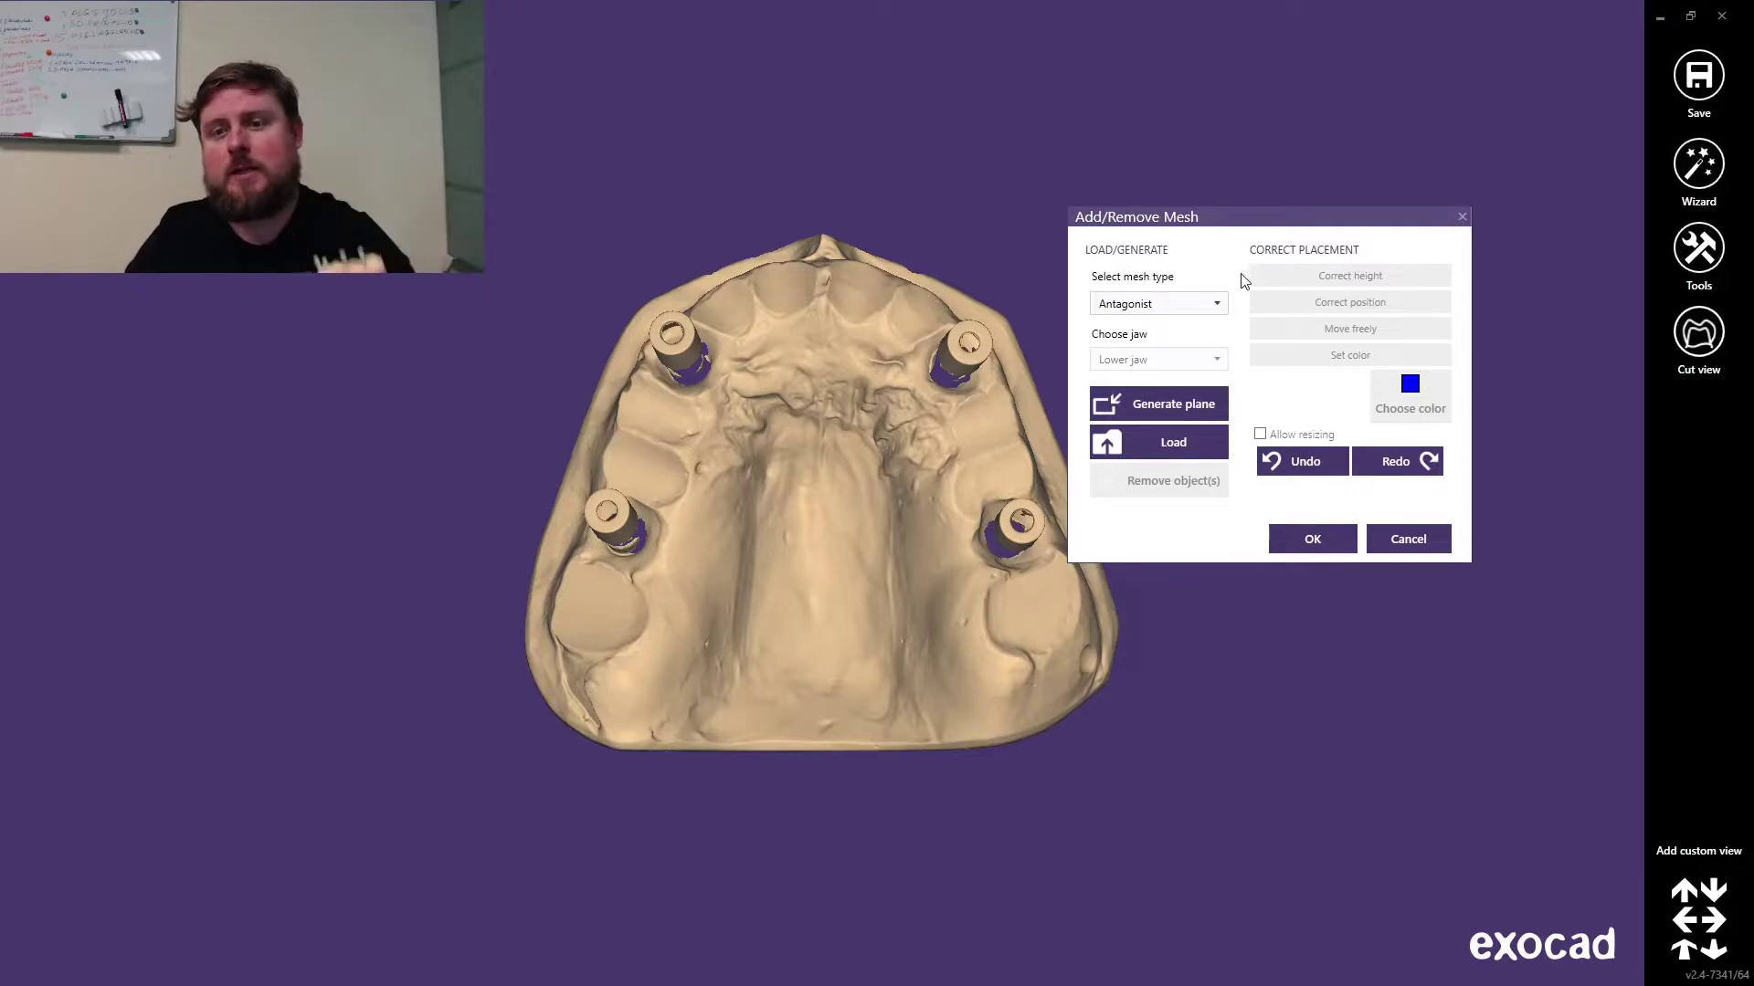
Step: Load the upperjaw Straumann RC scan from the Old Tupel3d dental scans folder as a generic visualization mesh
click(1190, 309)
click(1175, 436)
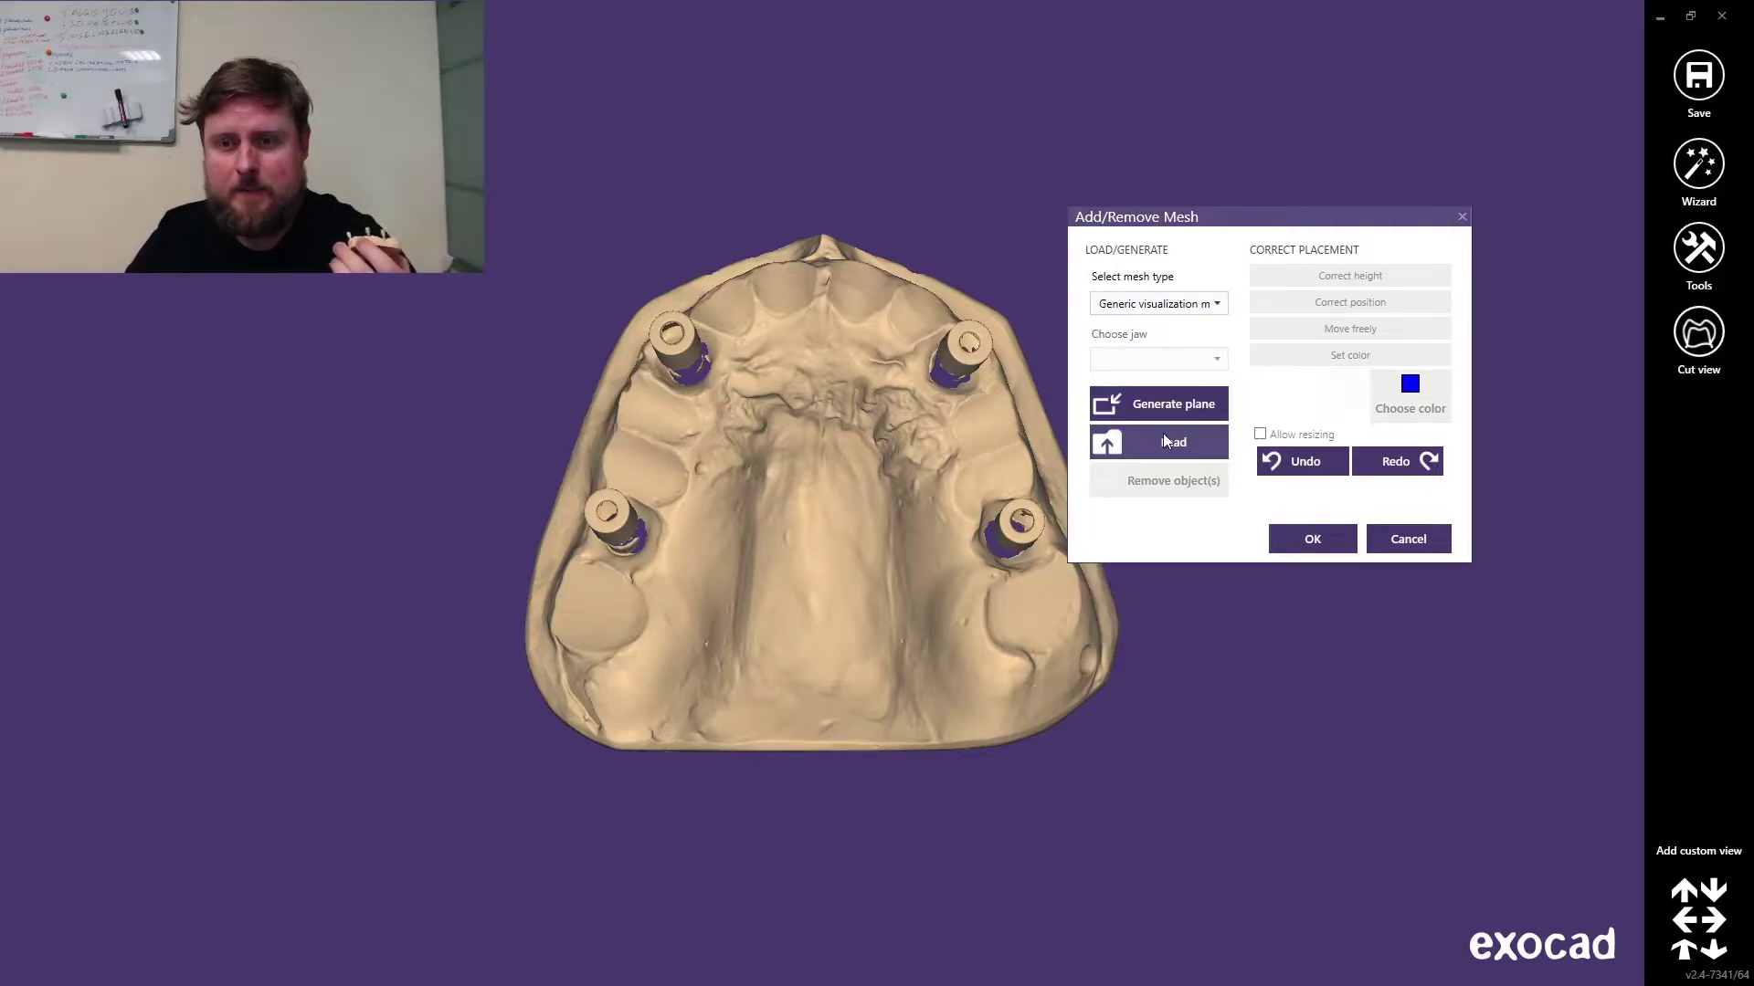
click(1165, 441)
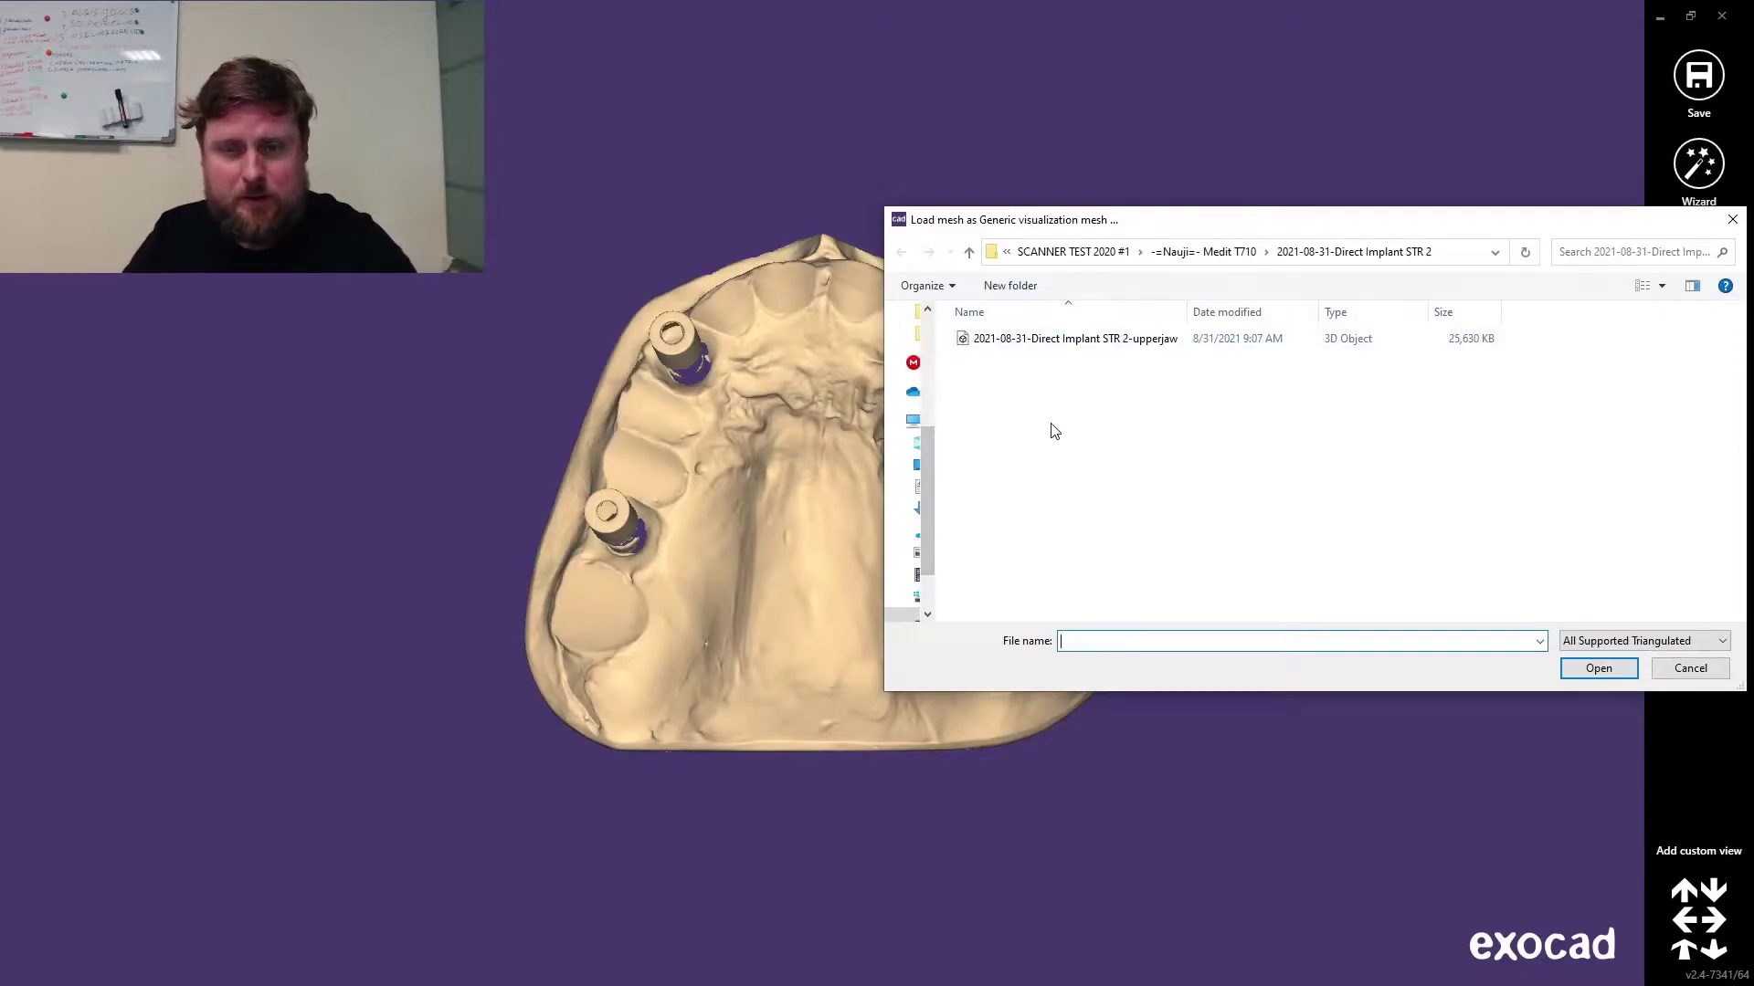
click(1467, 249)
text(C:\Users\Yuriy\Documents\Tupel3D-Dental\RawData\Old Tupel3d dental scans)
key(Return)
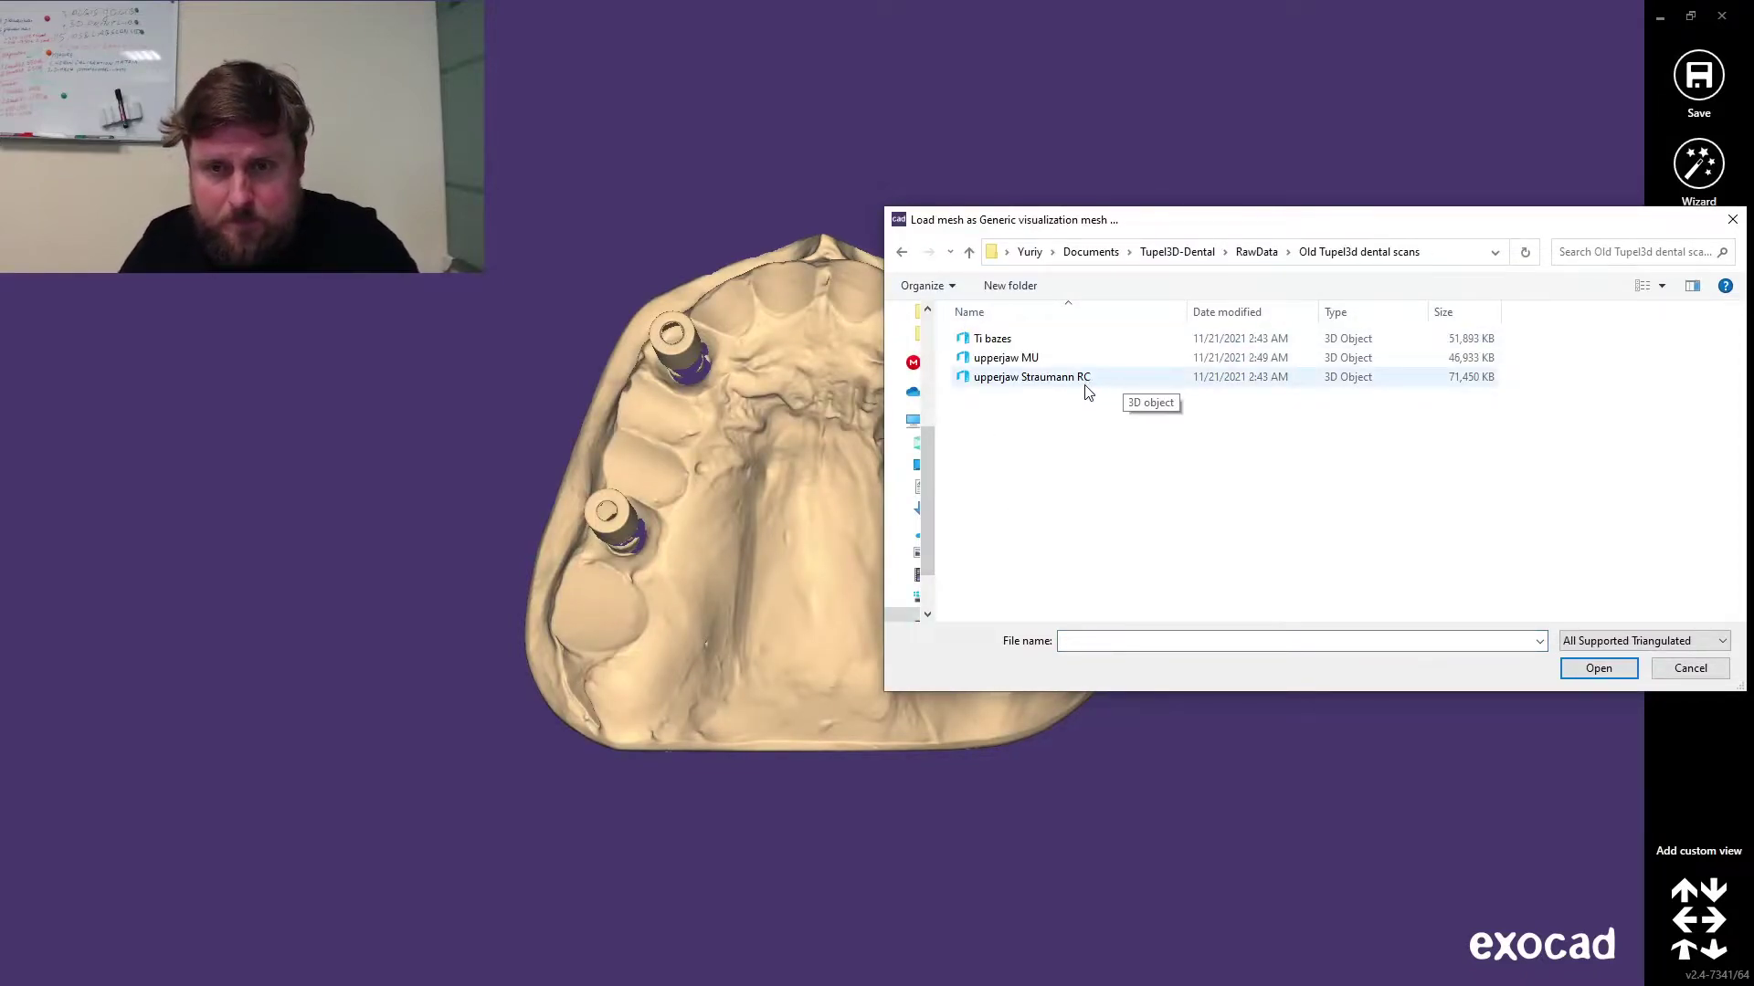
click(1021, 379)
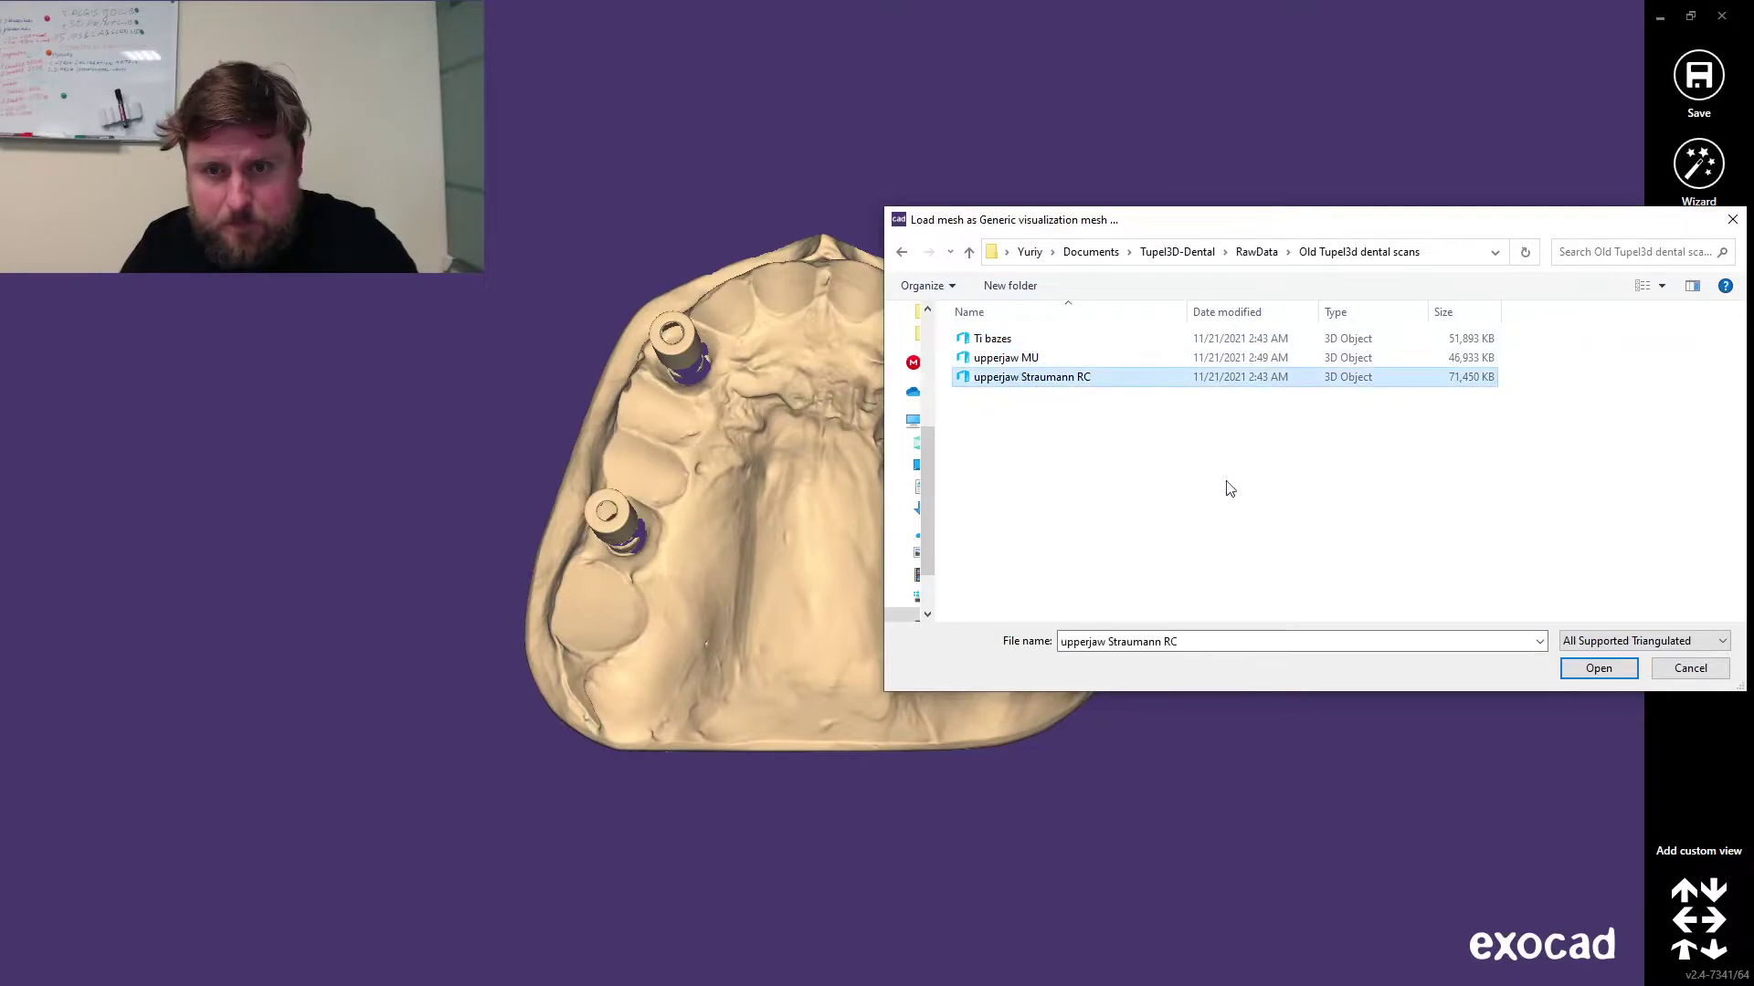
click(1585, 666)
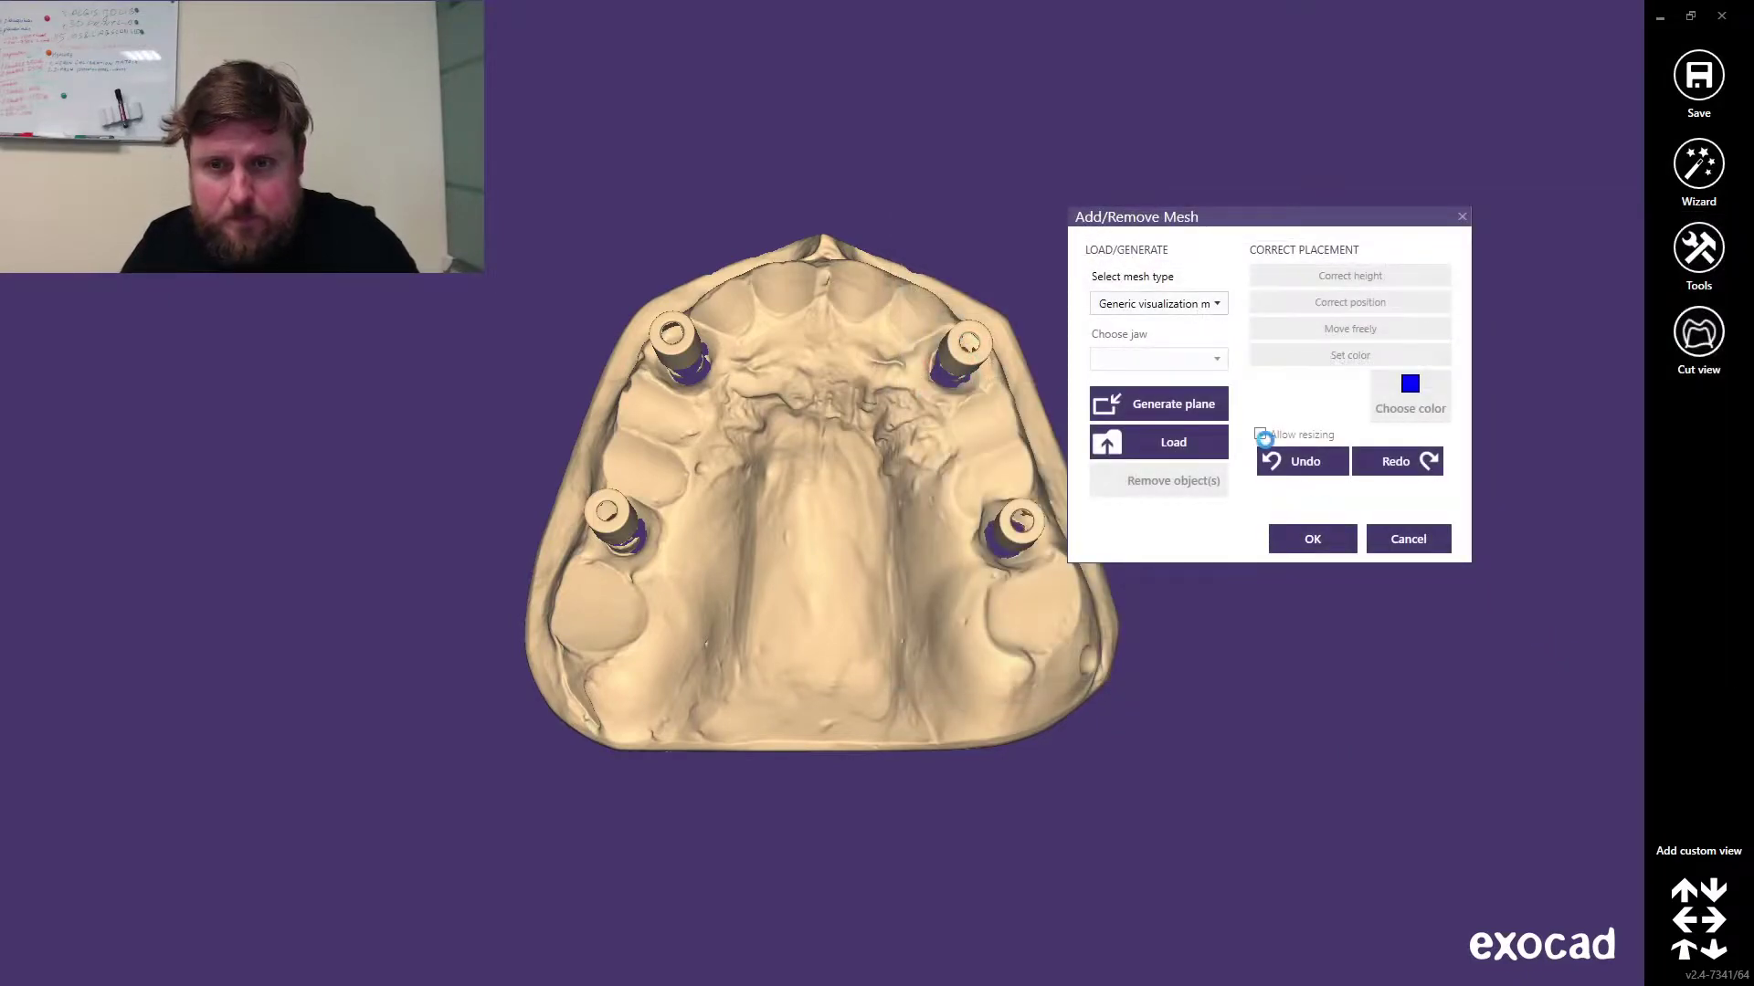
Step: Set the colour of the loaded upper jaw scan with the toothed base plate to orange
right_drag(837, 615, 837, 614)
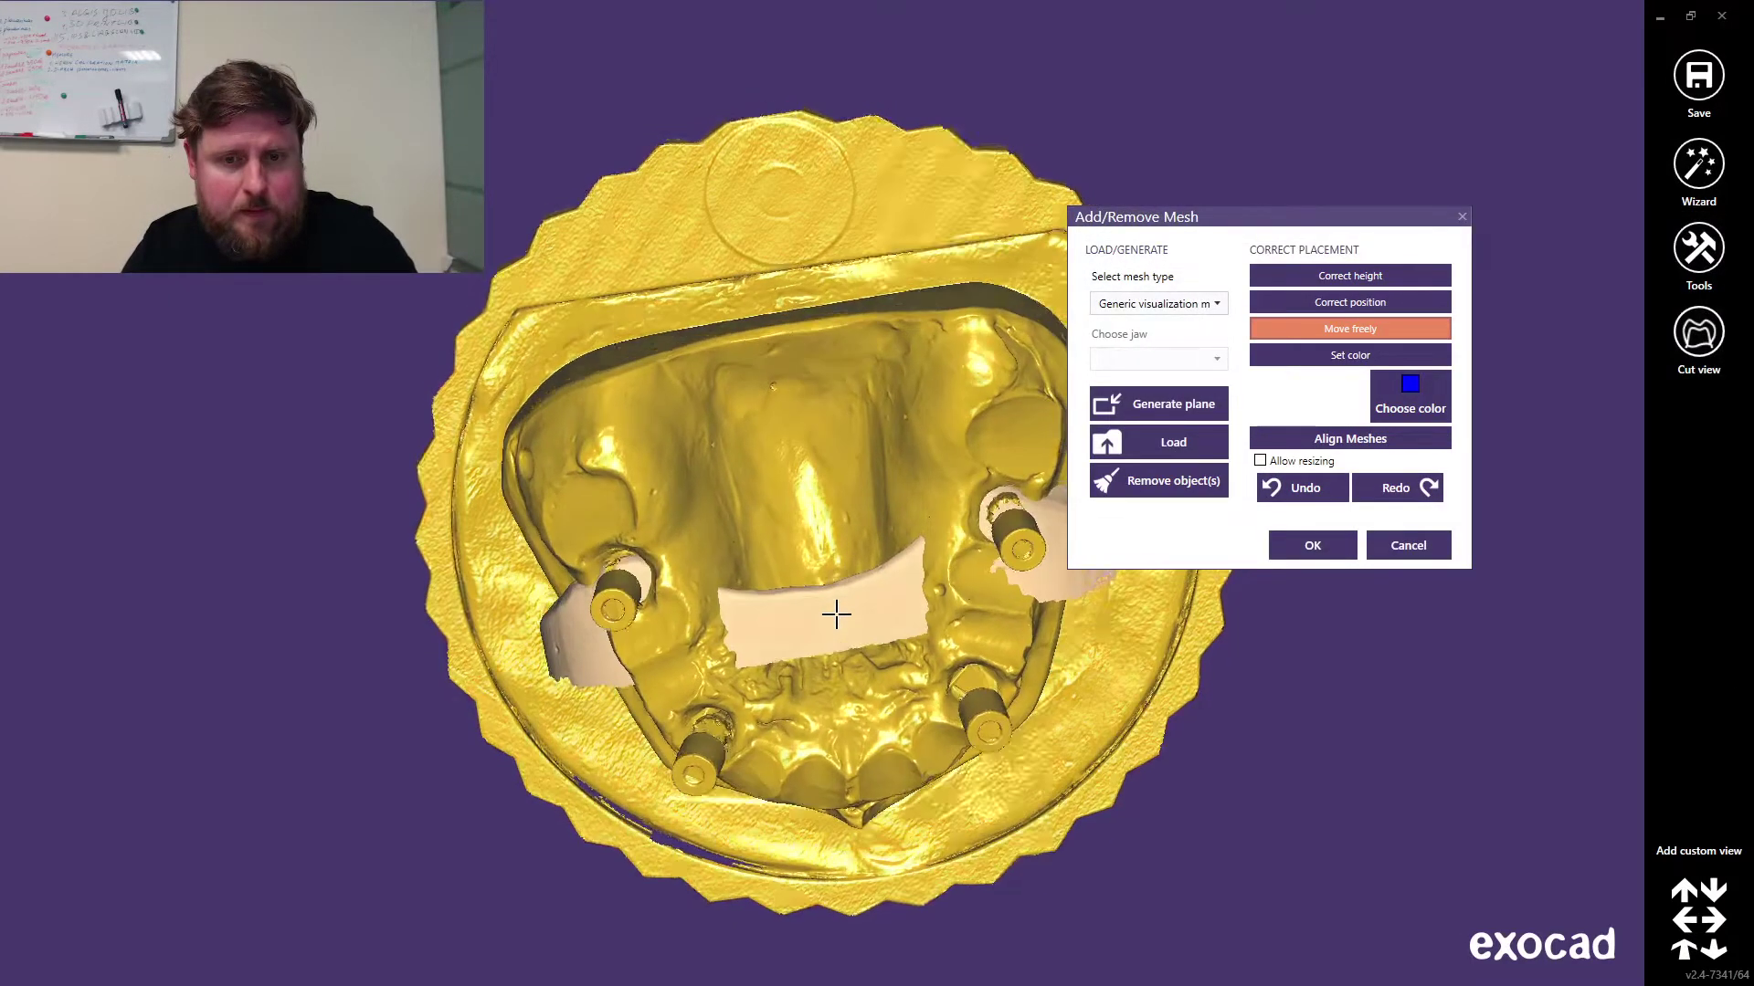
click(1384, 354)
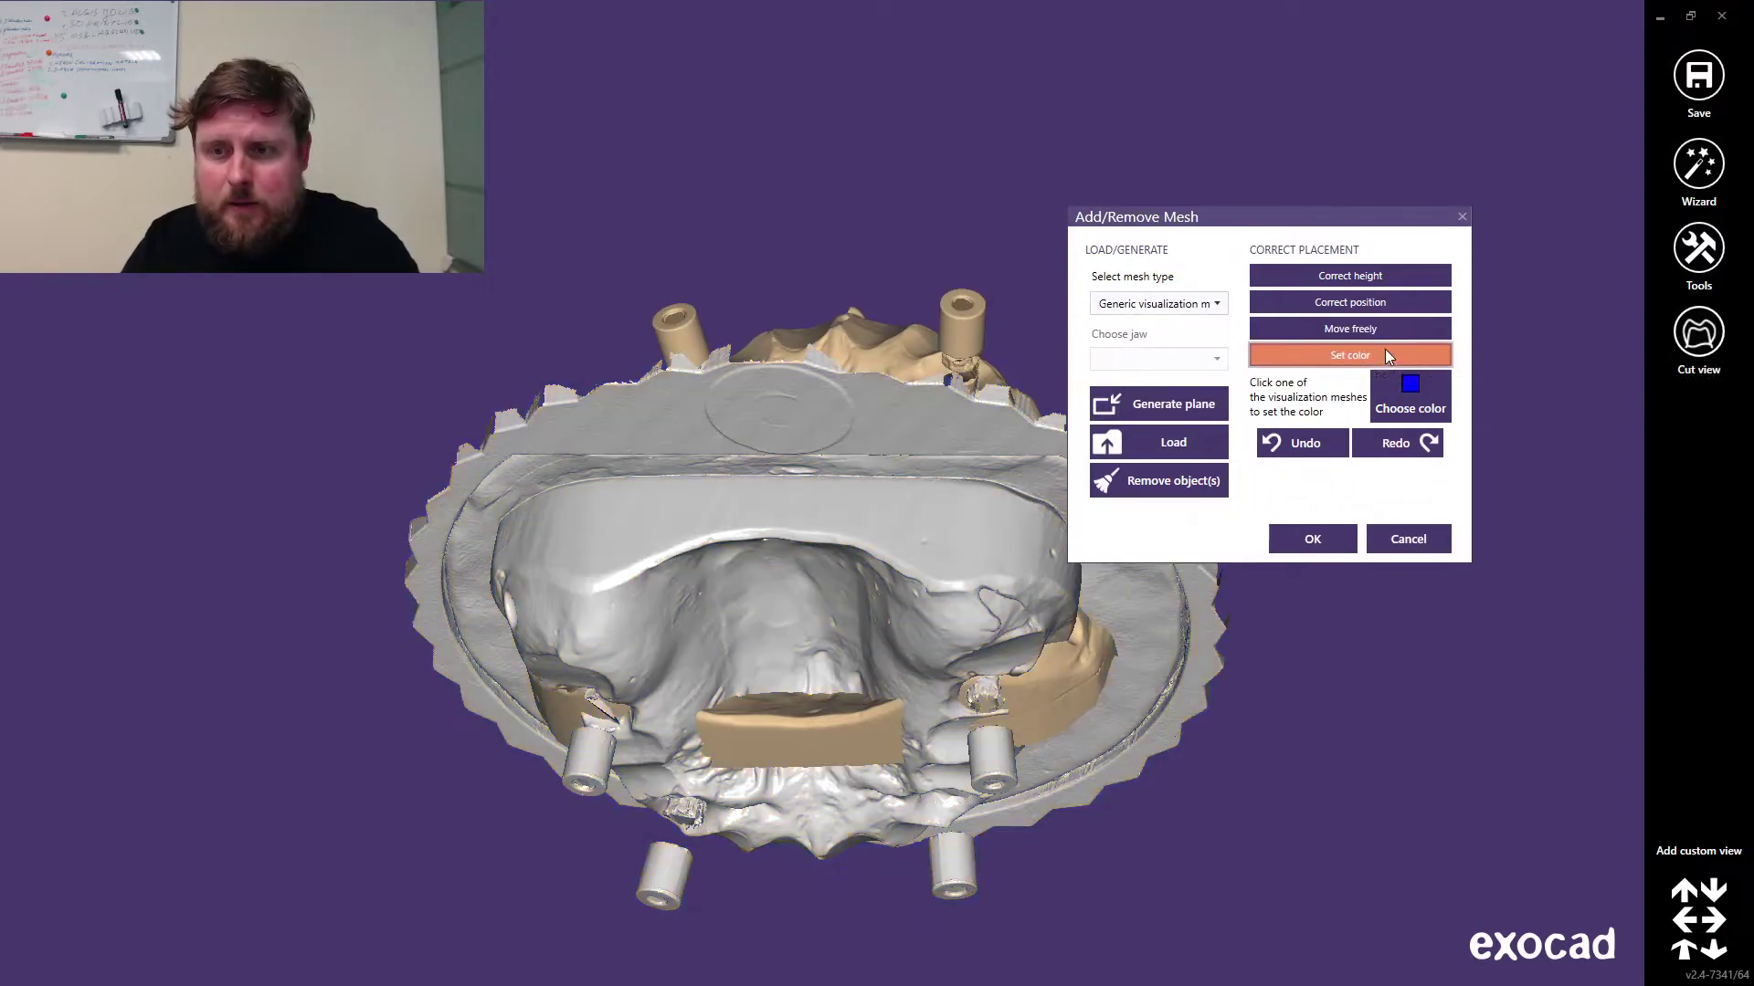
click(1411, 402)
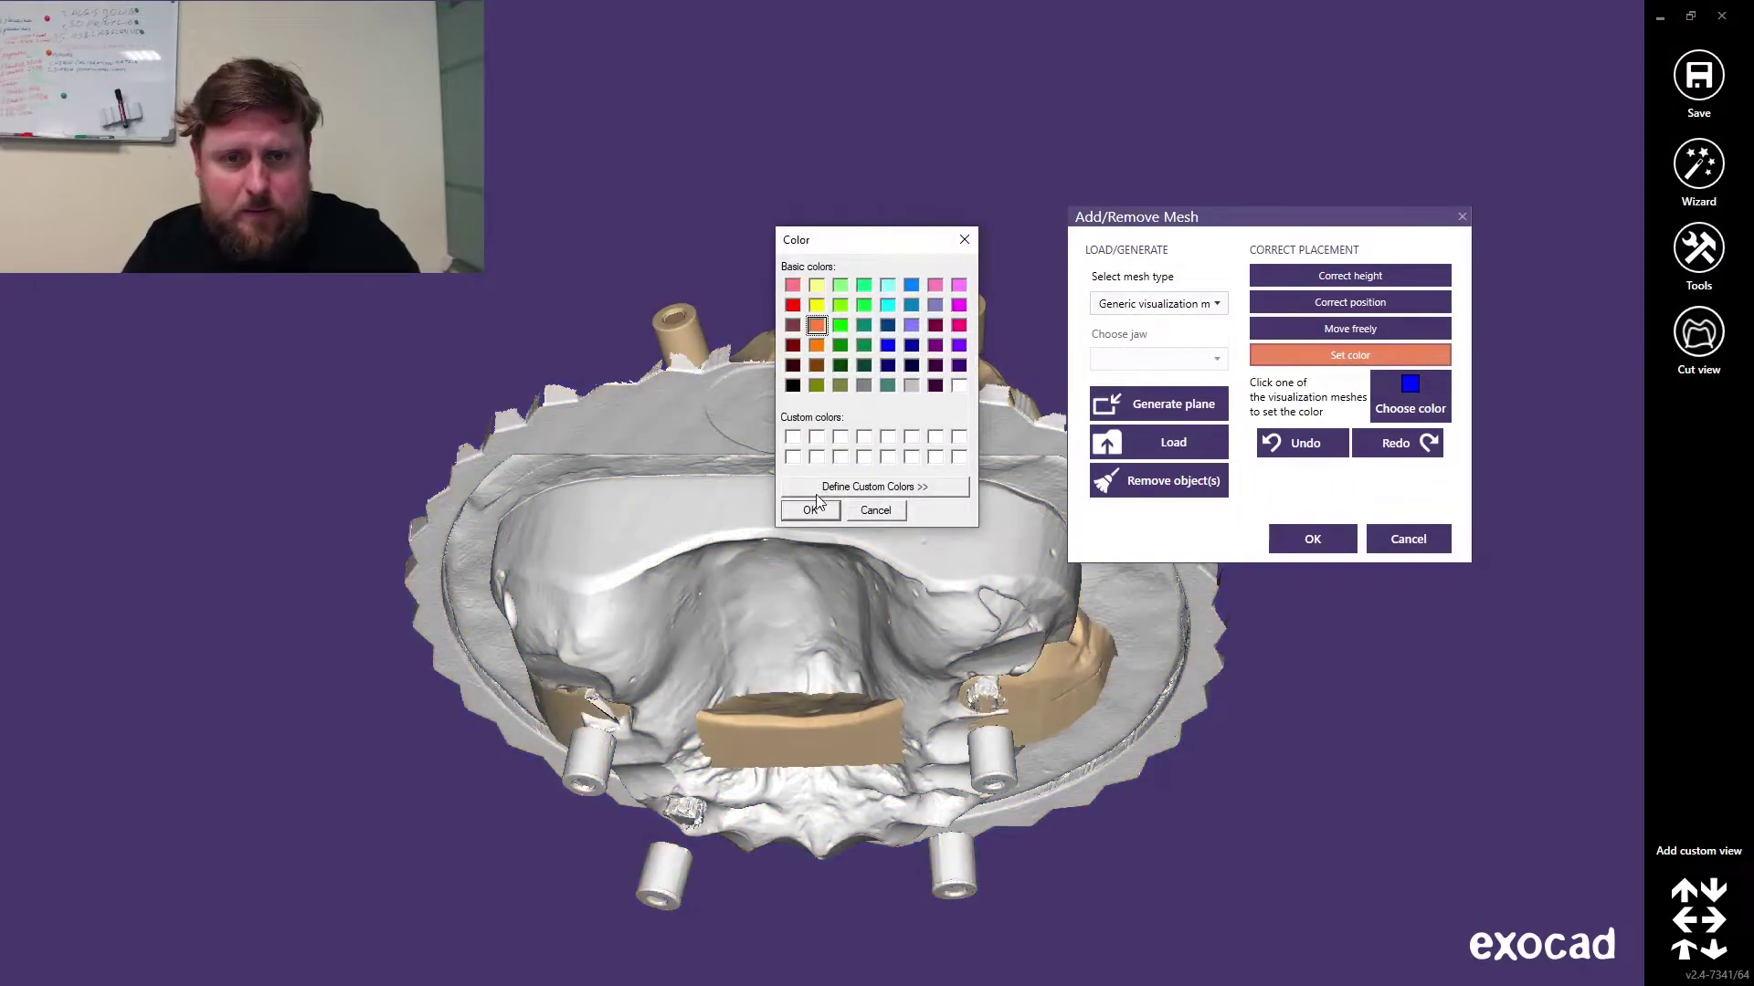
click(810, 510)
Step: Move the scan with the toothed base plate freely off to one side of the beige reference jaw
click(1339, 330)
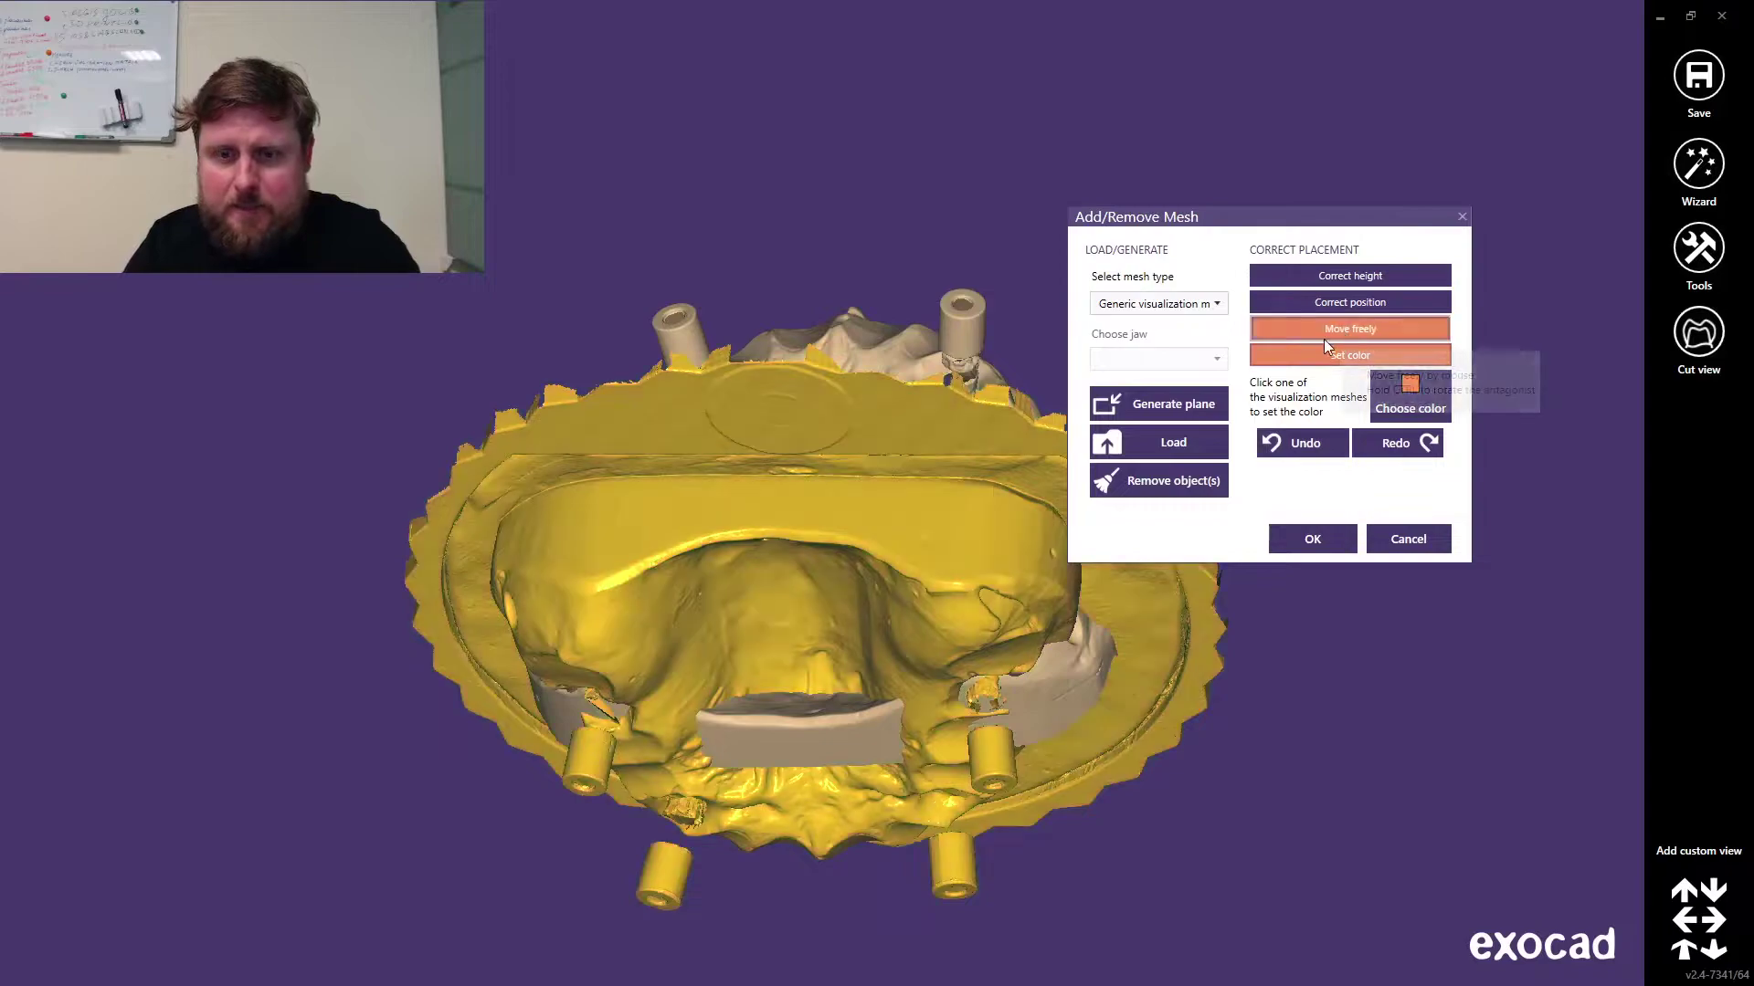
drag(863, 507, 645, 348)
drag(766, 446, 544, 419)
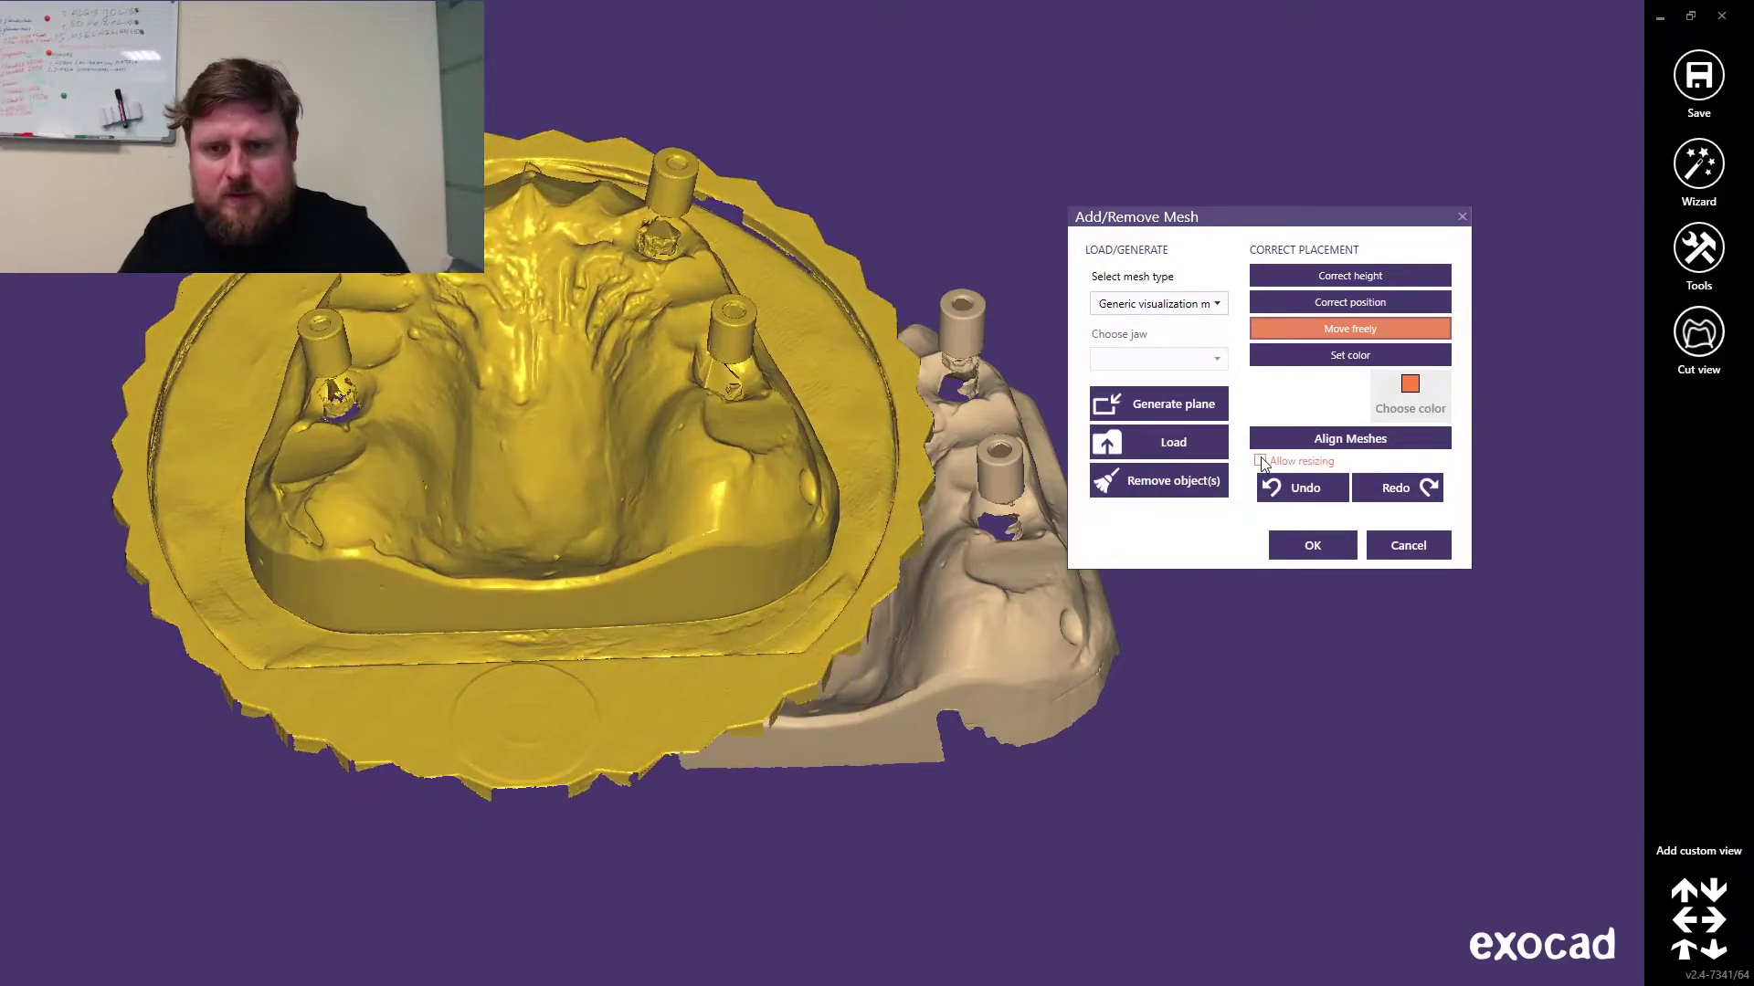
Step: Load the Upper_PRE scan from the RawData folder 000018 as another generic visualization mesh
click(1214, 447)
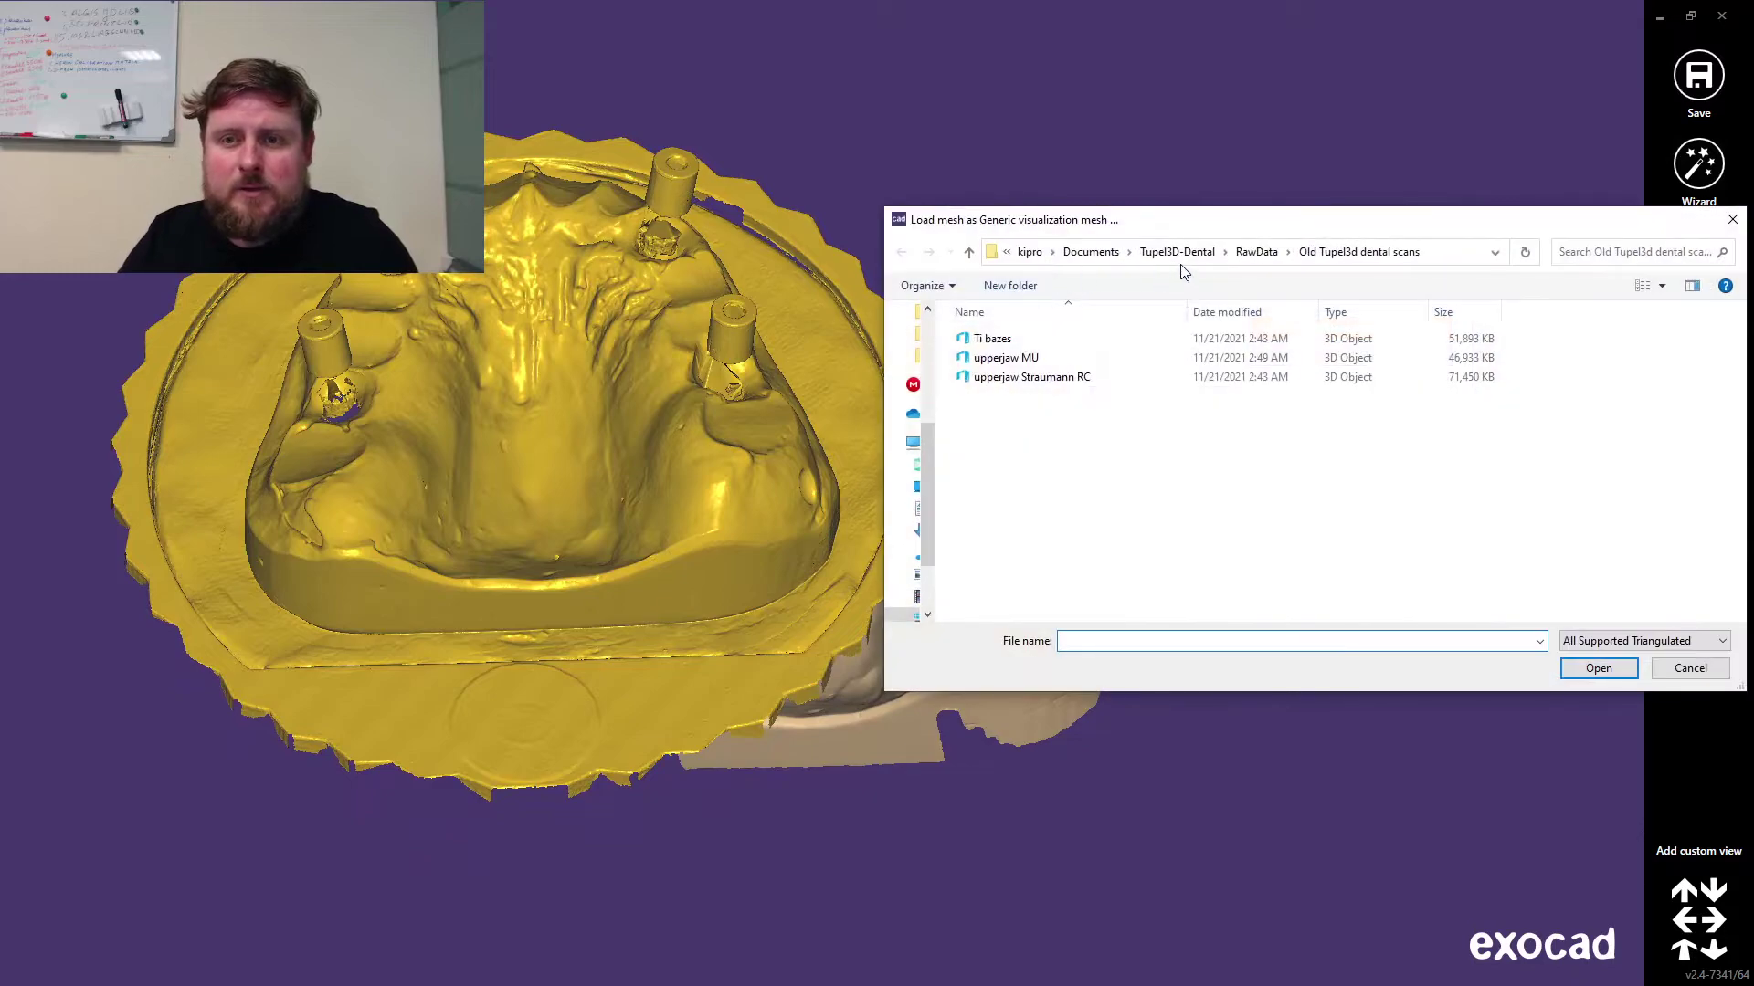
click(1260, 254)
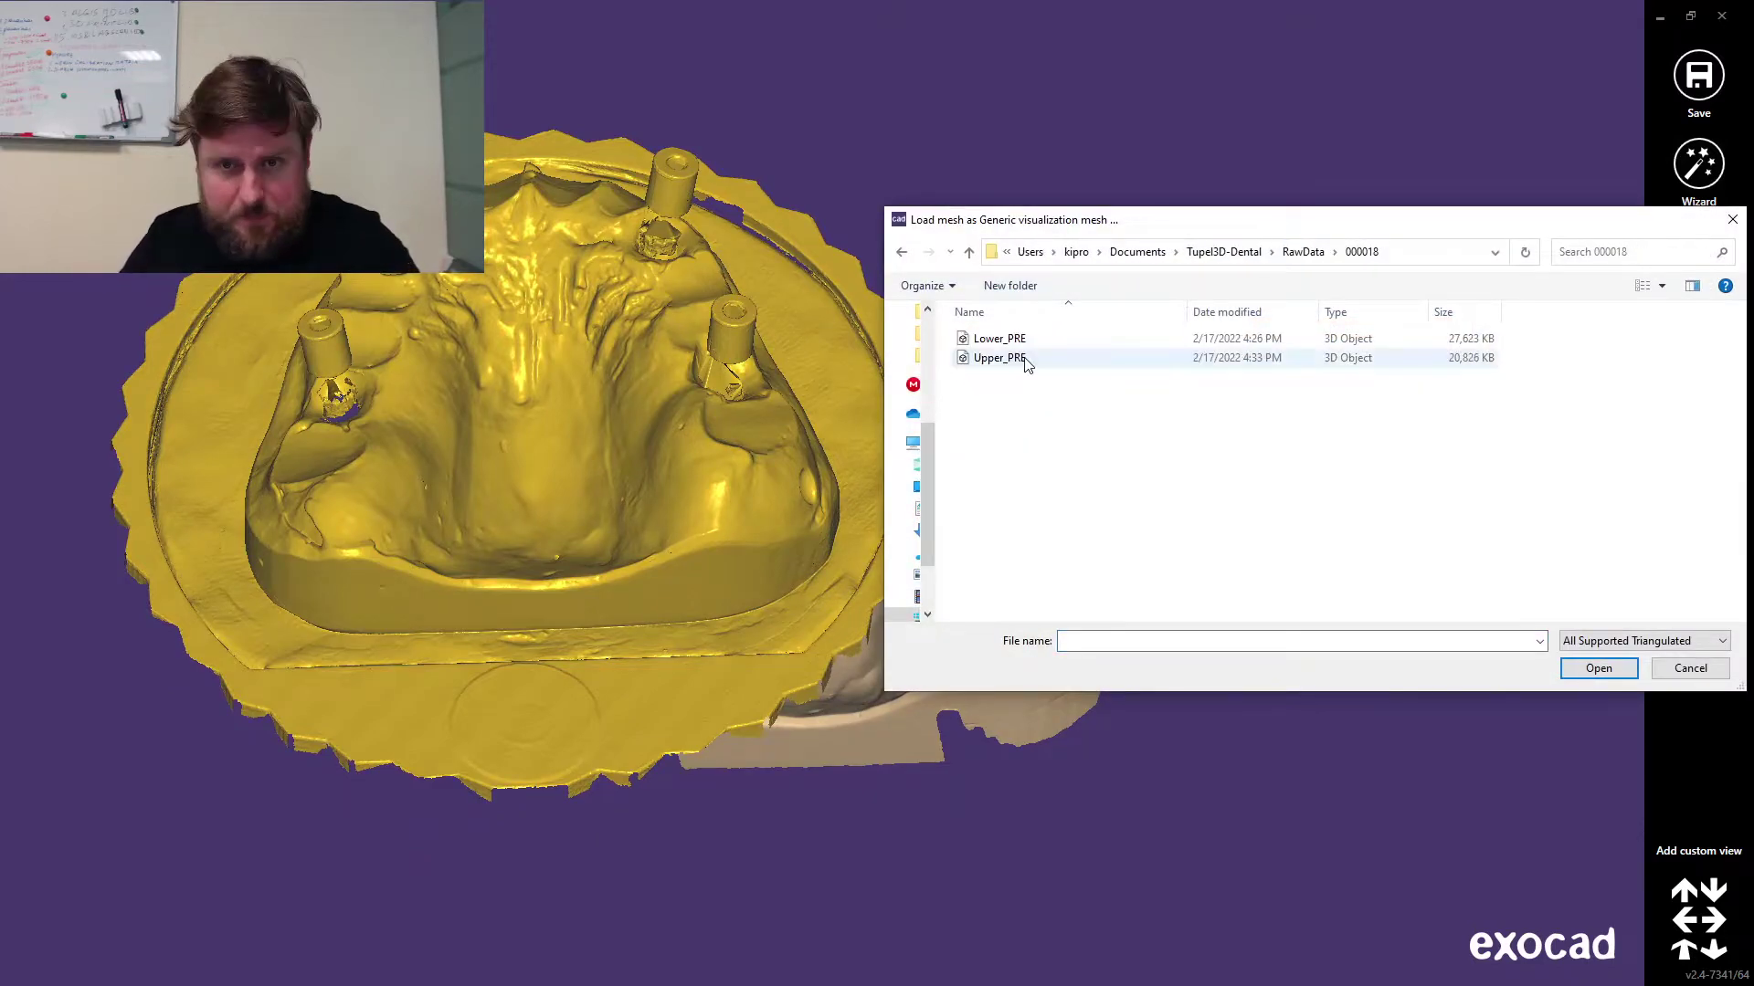
click(1024, 359)
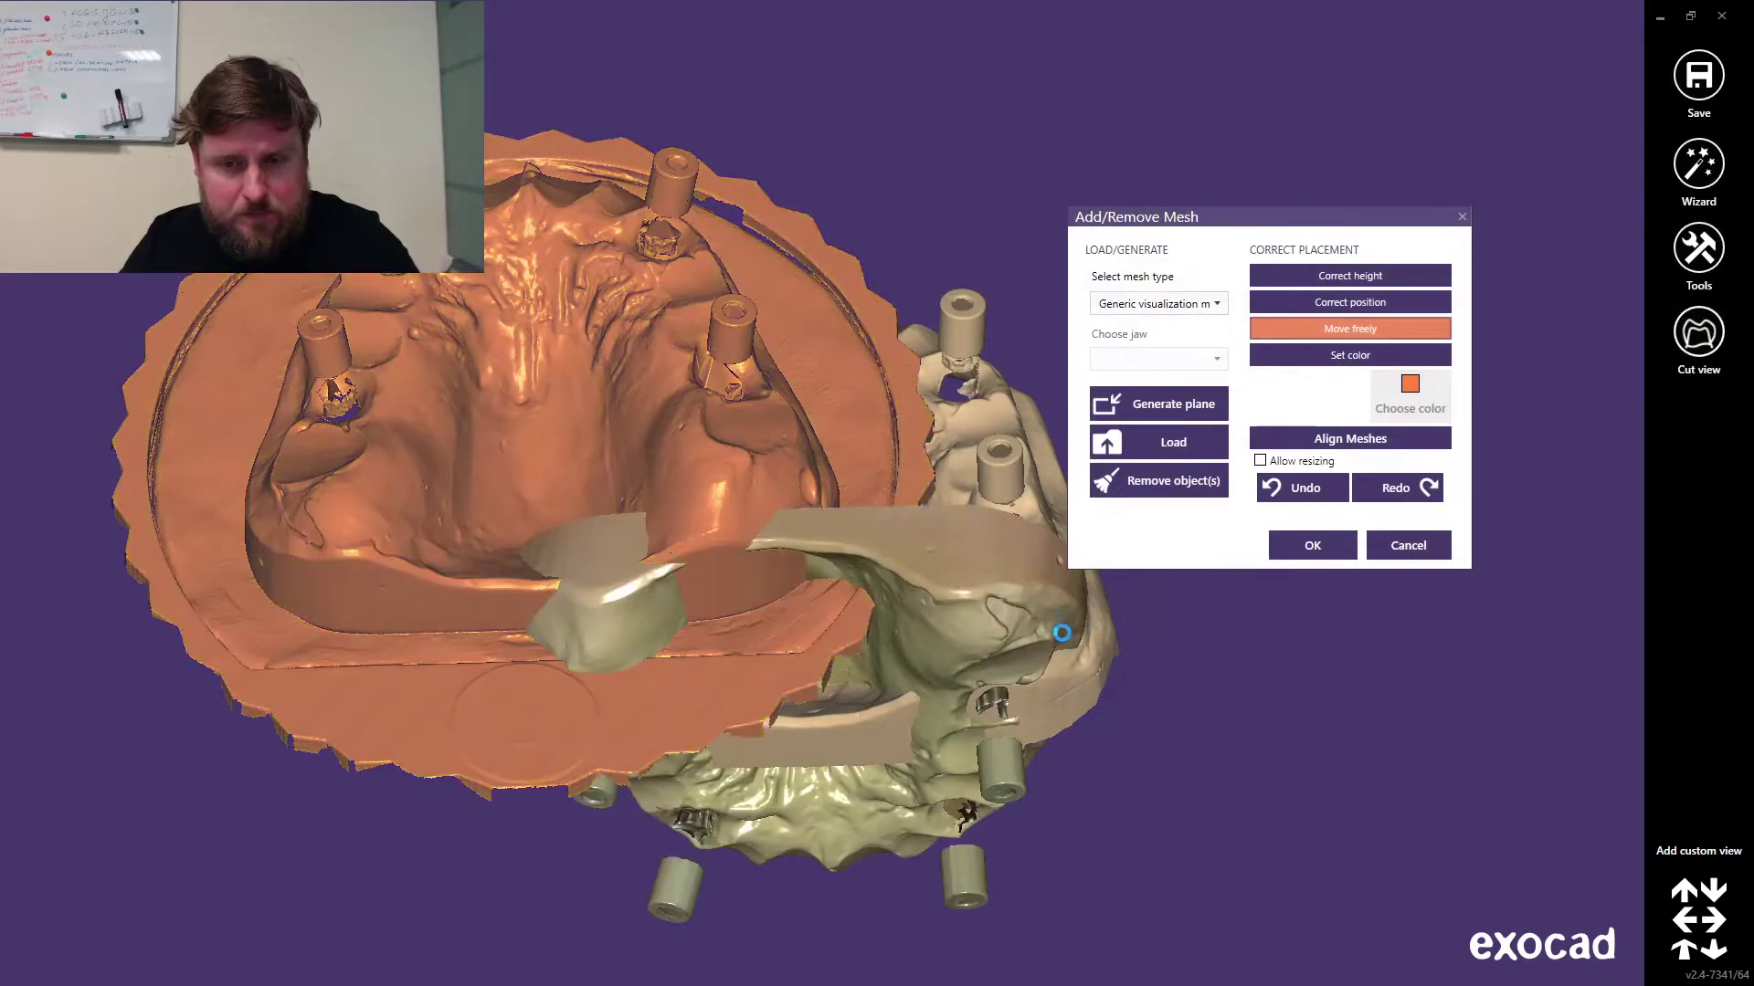
Step: Move the Upper_PRE scan freely beside the scan with the toothed base plate and accept the mesh placements
drag(1232, 696, 1204, 24)
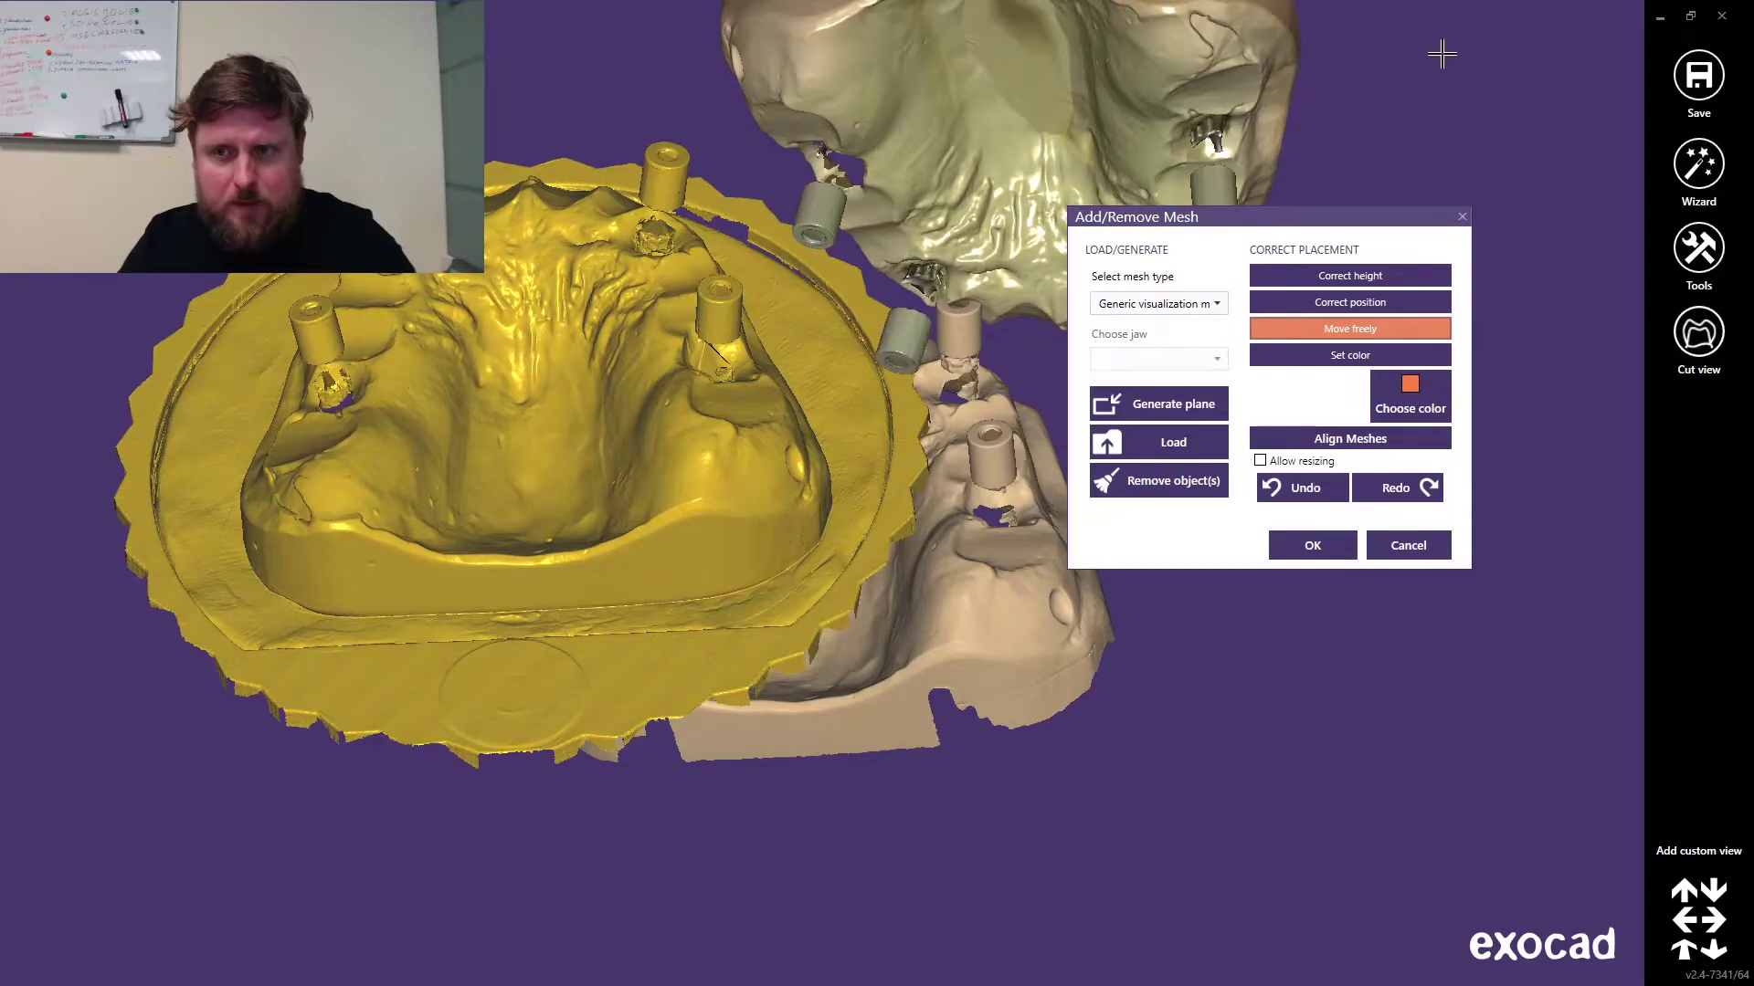
middle_drag(1139, 61, 861, 263)
drag(951, 240, 996, 550)
right_drag(864, 557, 859, 553)
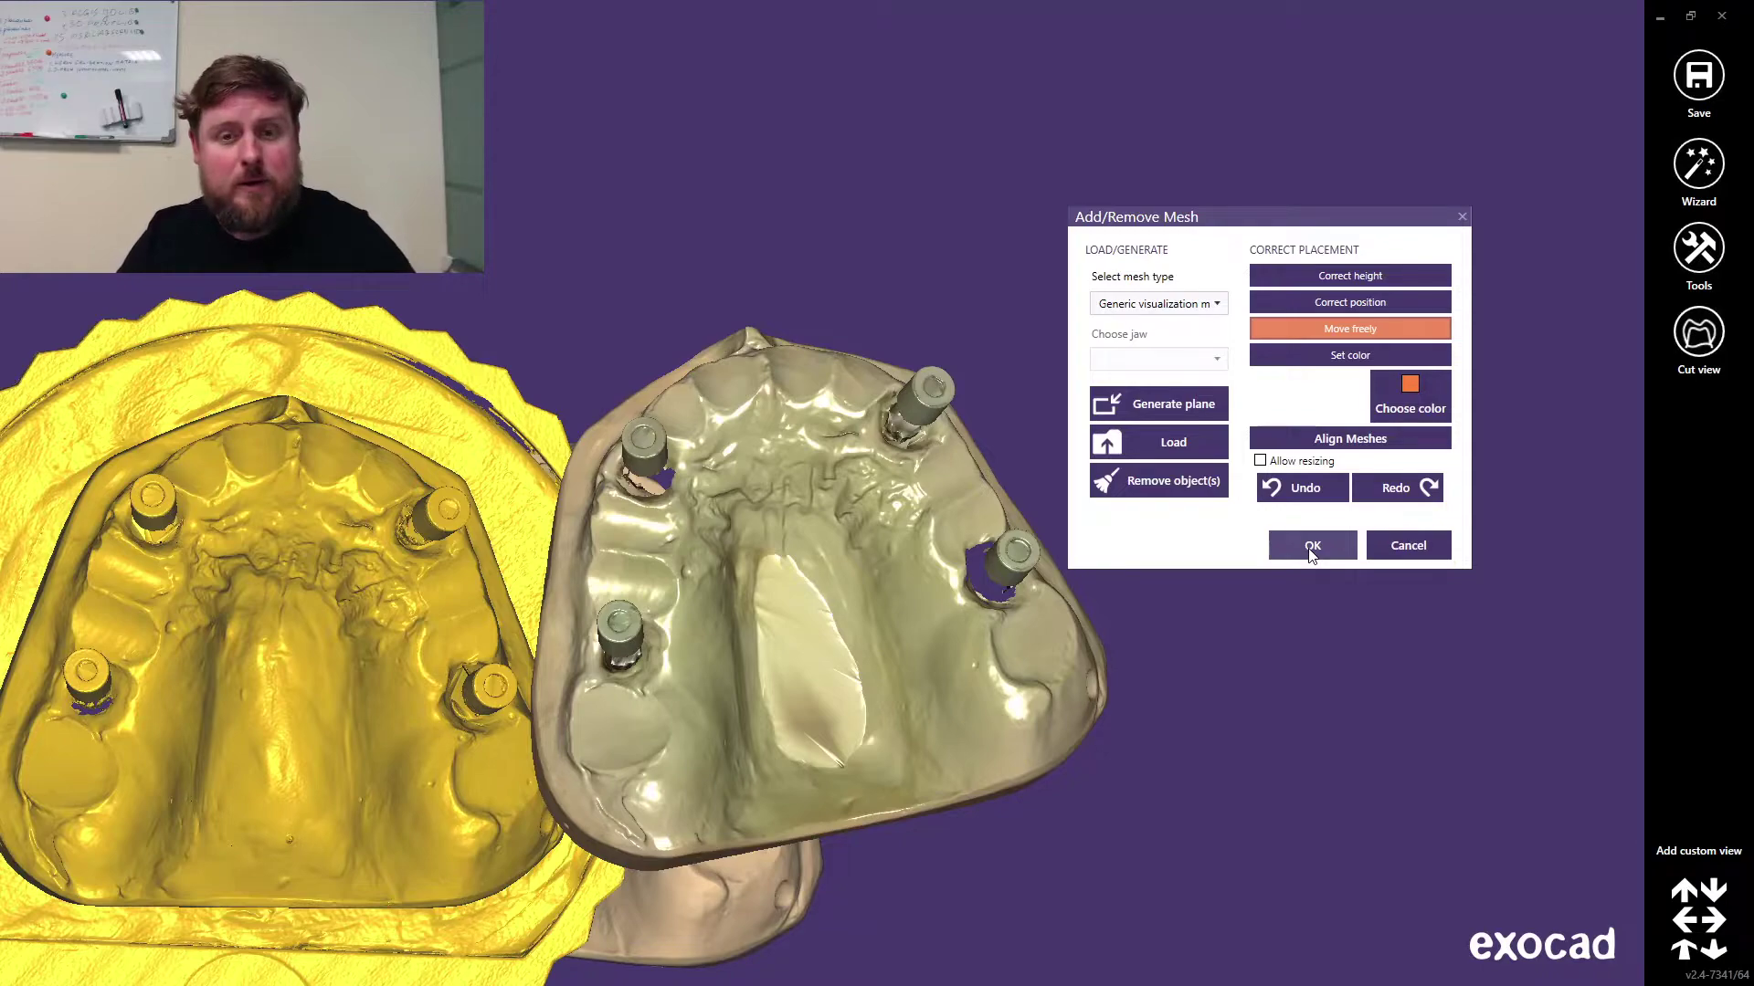
click(1311, 548)
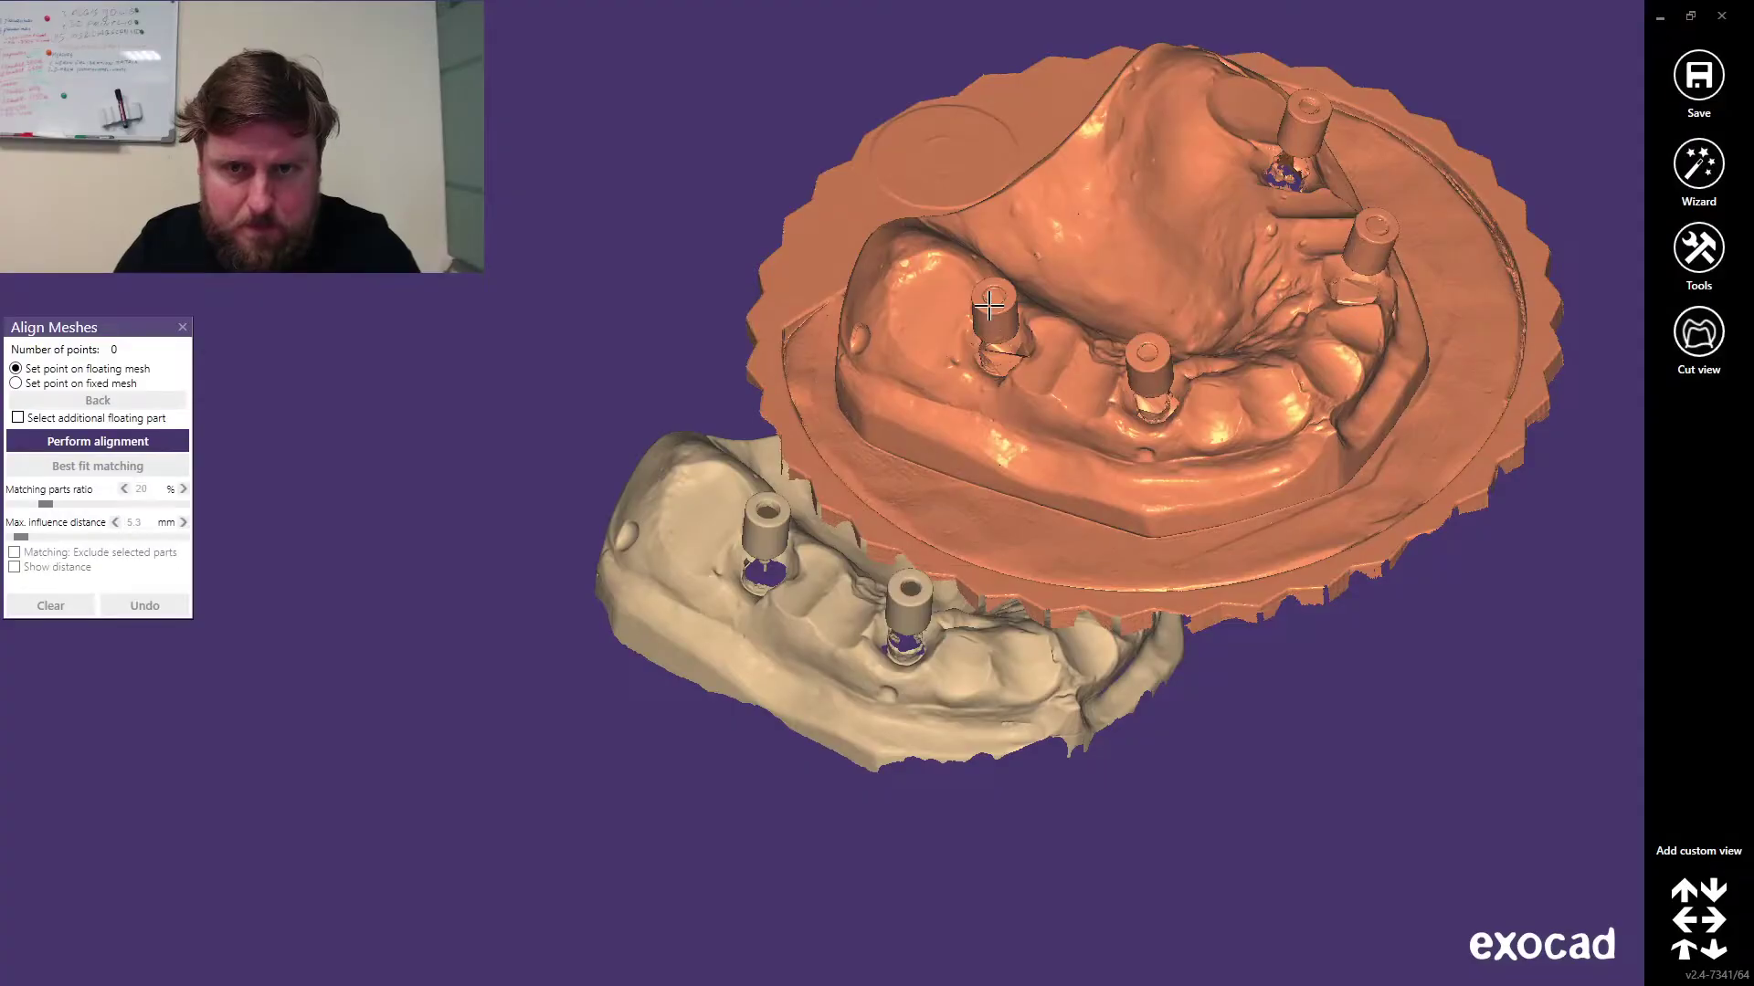
Step: Set alignment point pairs 1 and 2 on the tops of matching posts of the orange and beige jaws
click(990, 304)
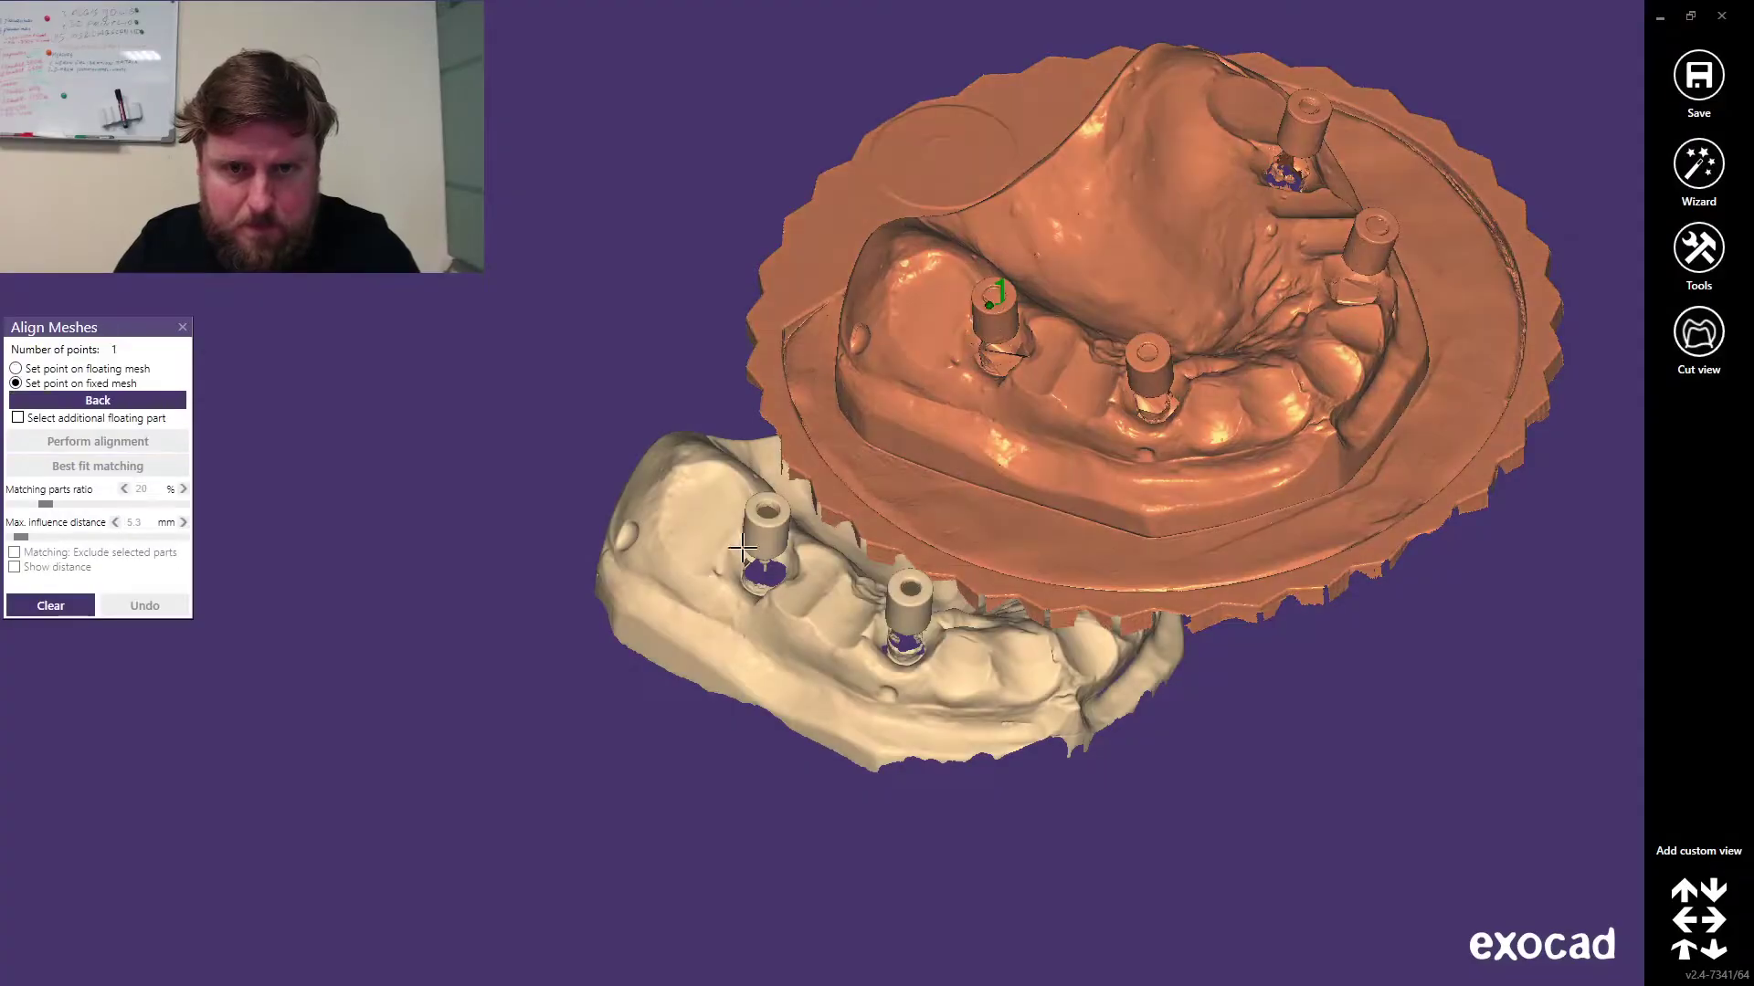
scroll(770, 514, up, 3)
click(784, 509)
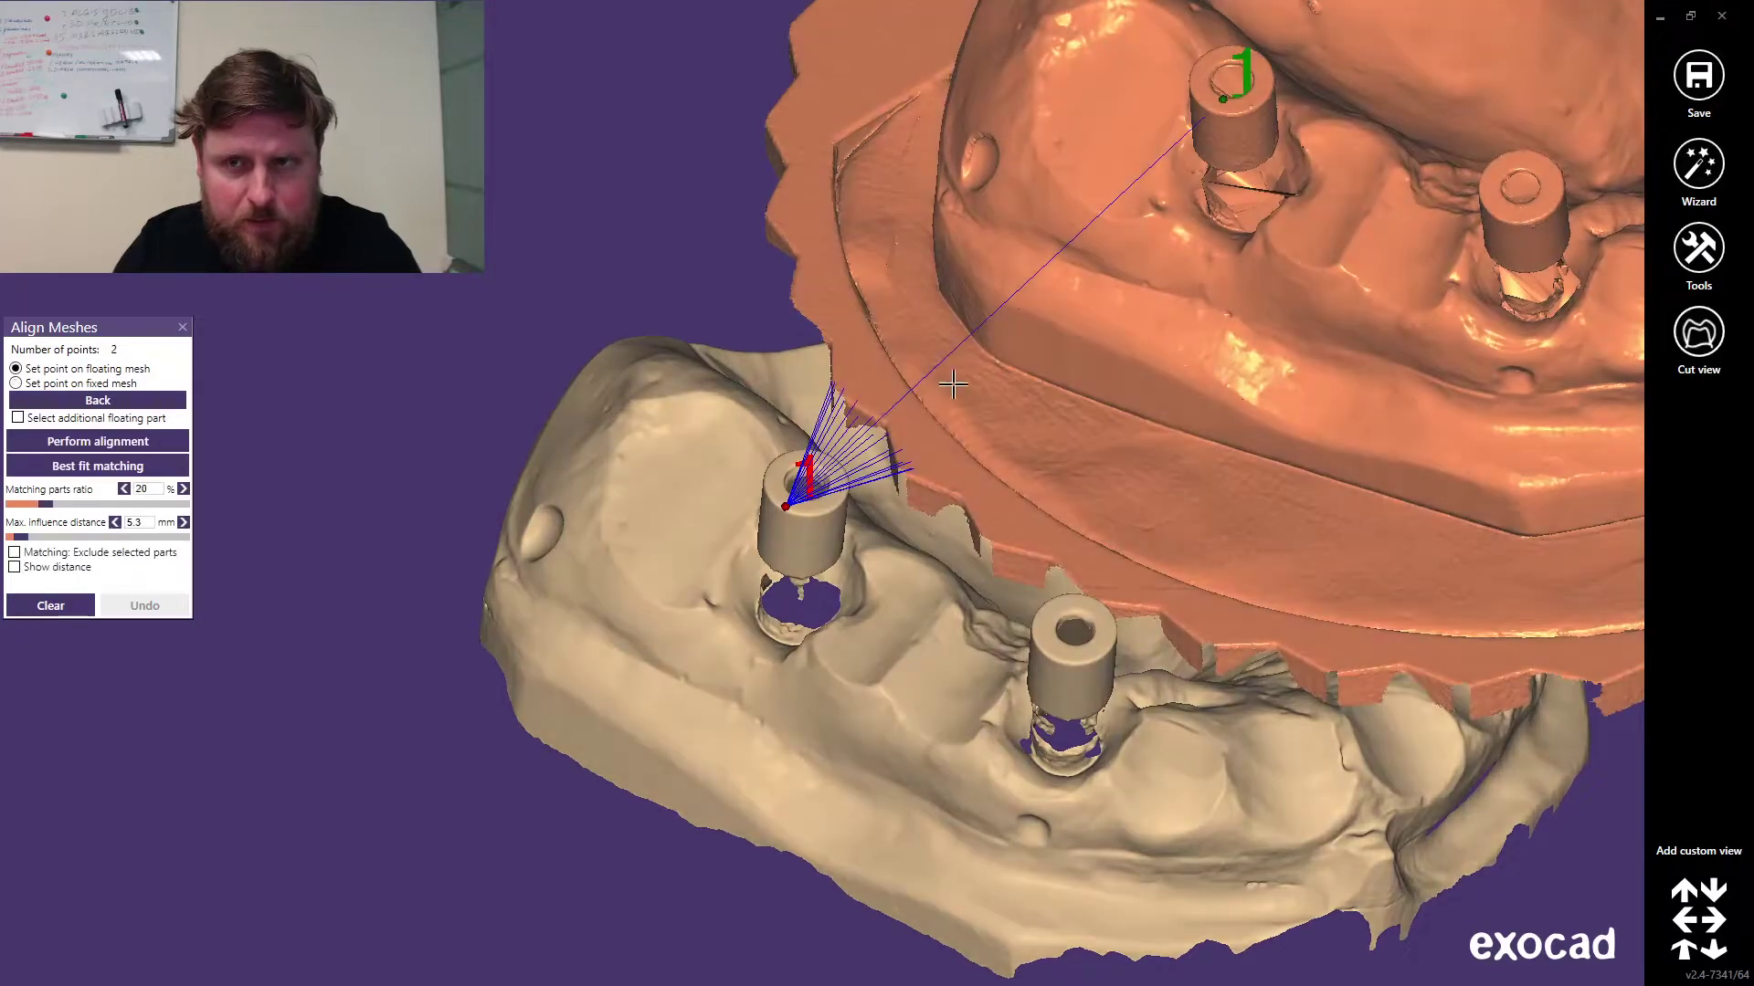
click(1530, 212)
click(1077, 657)
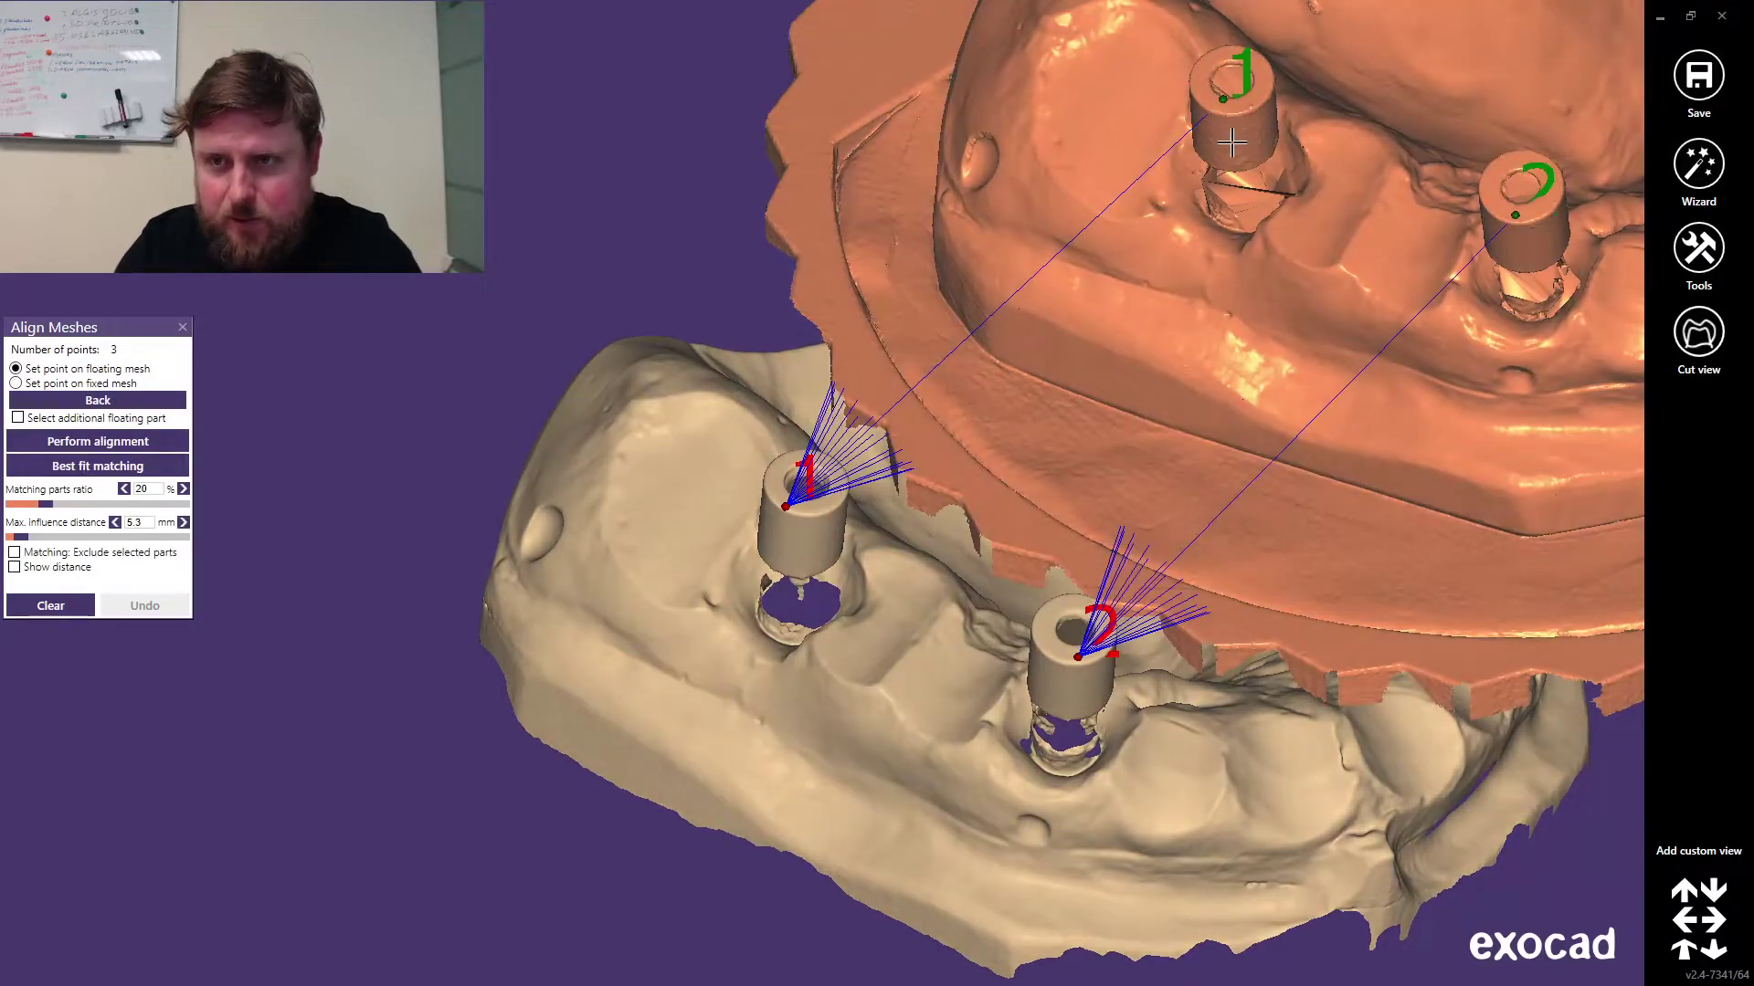
Step: Set alignment point pairs 3 and 4 on the opposite side's posts and align the orange scan to the beige jaw
scroll(982, 458, down, 4)
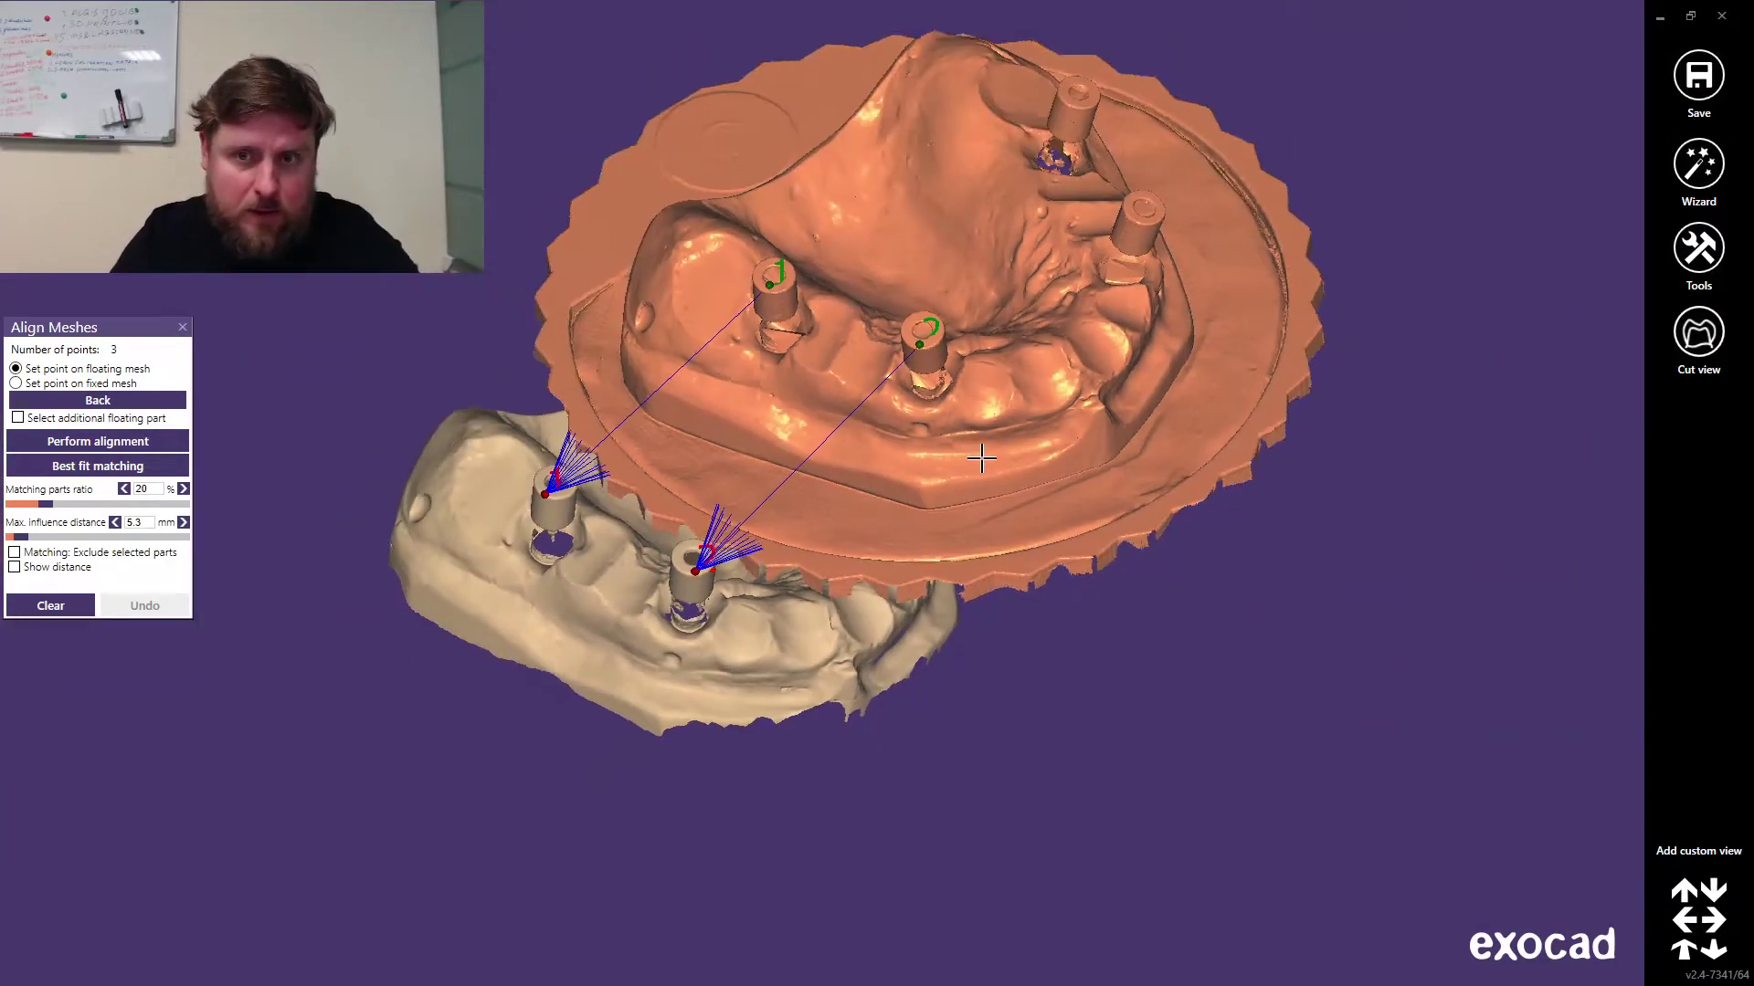
scroll(982, 458, down, 3)
right_drag(982, 458, 869, 451)
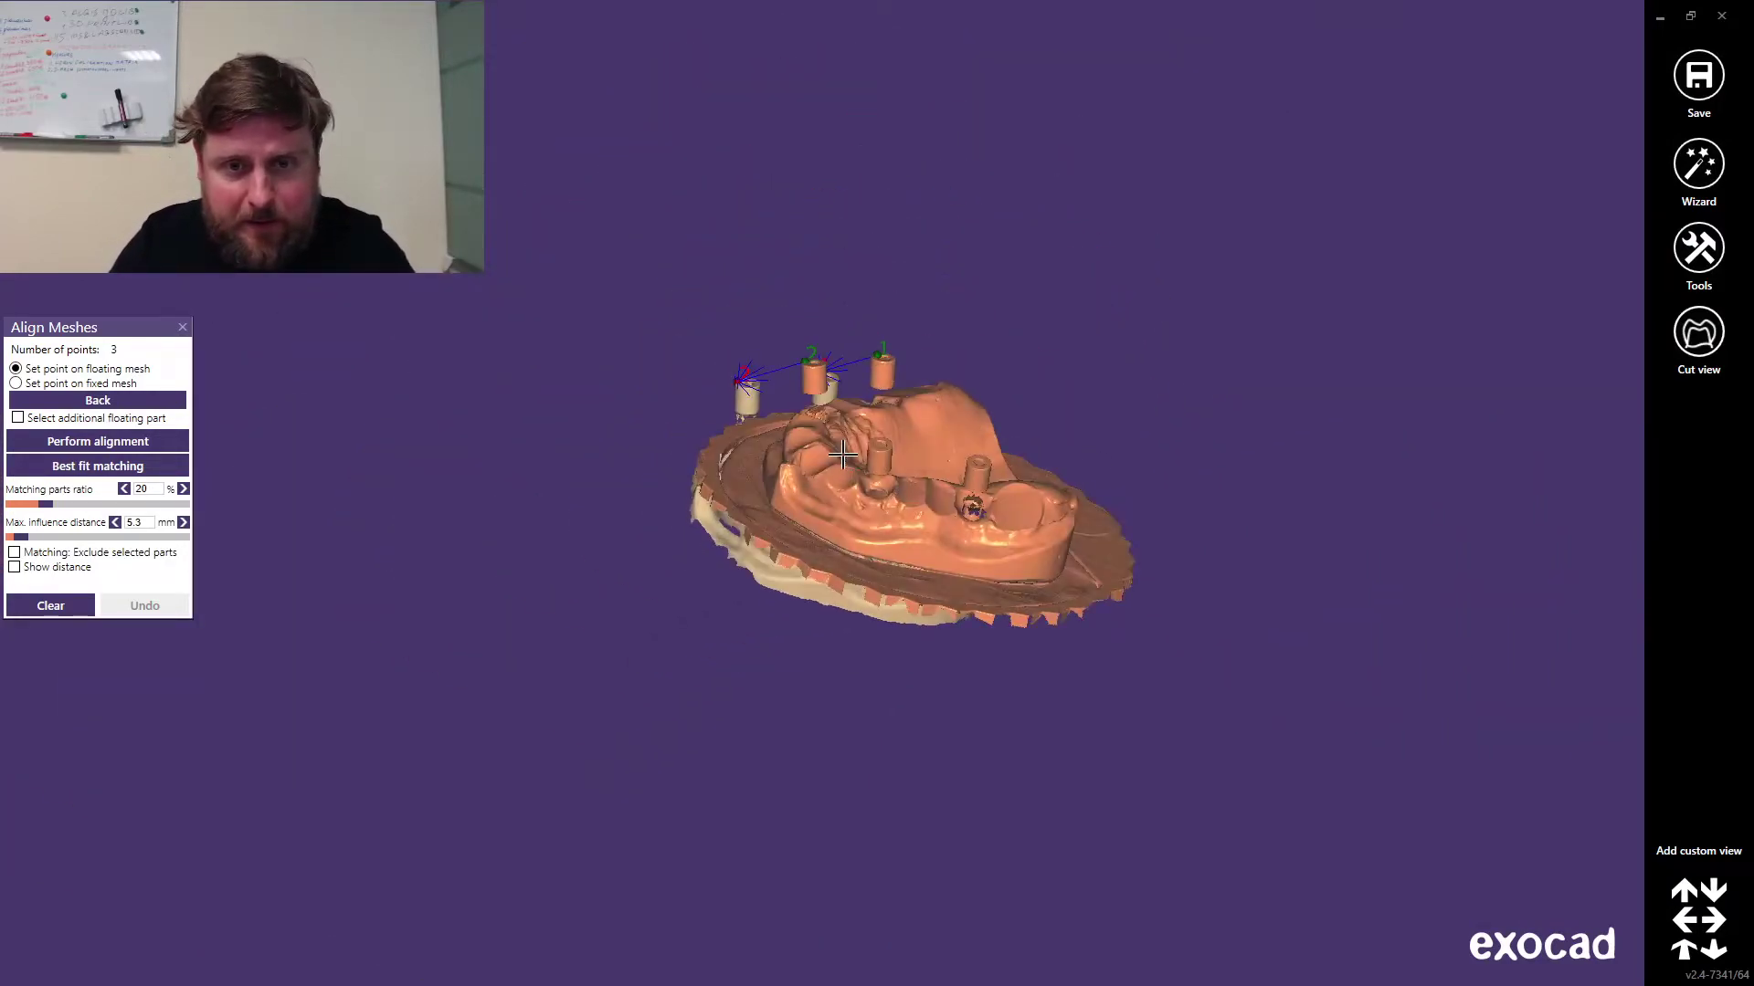
scroll(869, 451, up, 4)
scroll(948, 454, up, 2)
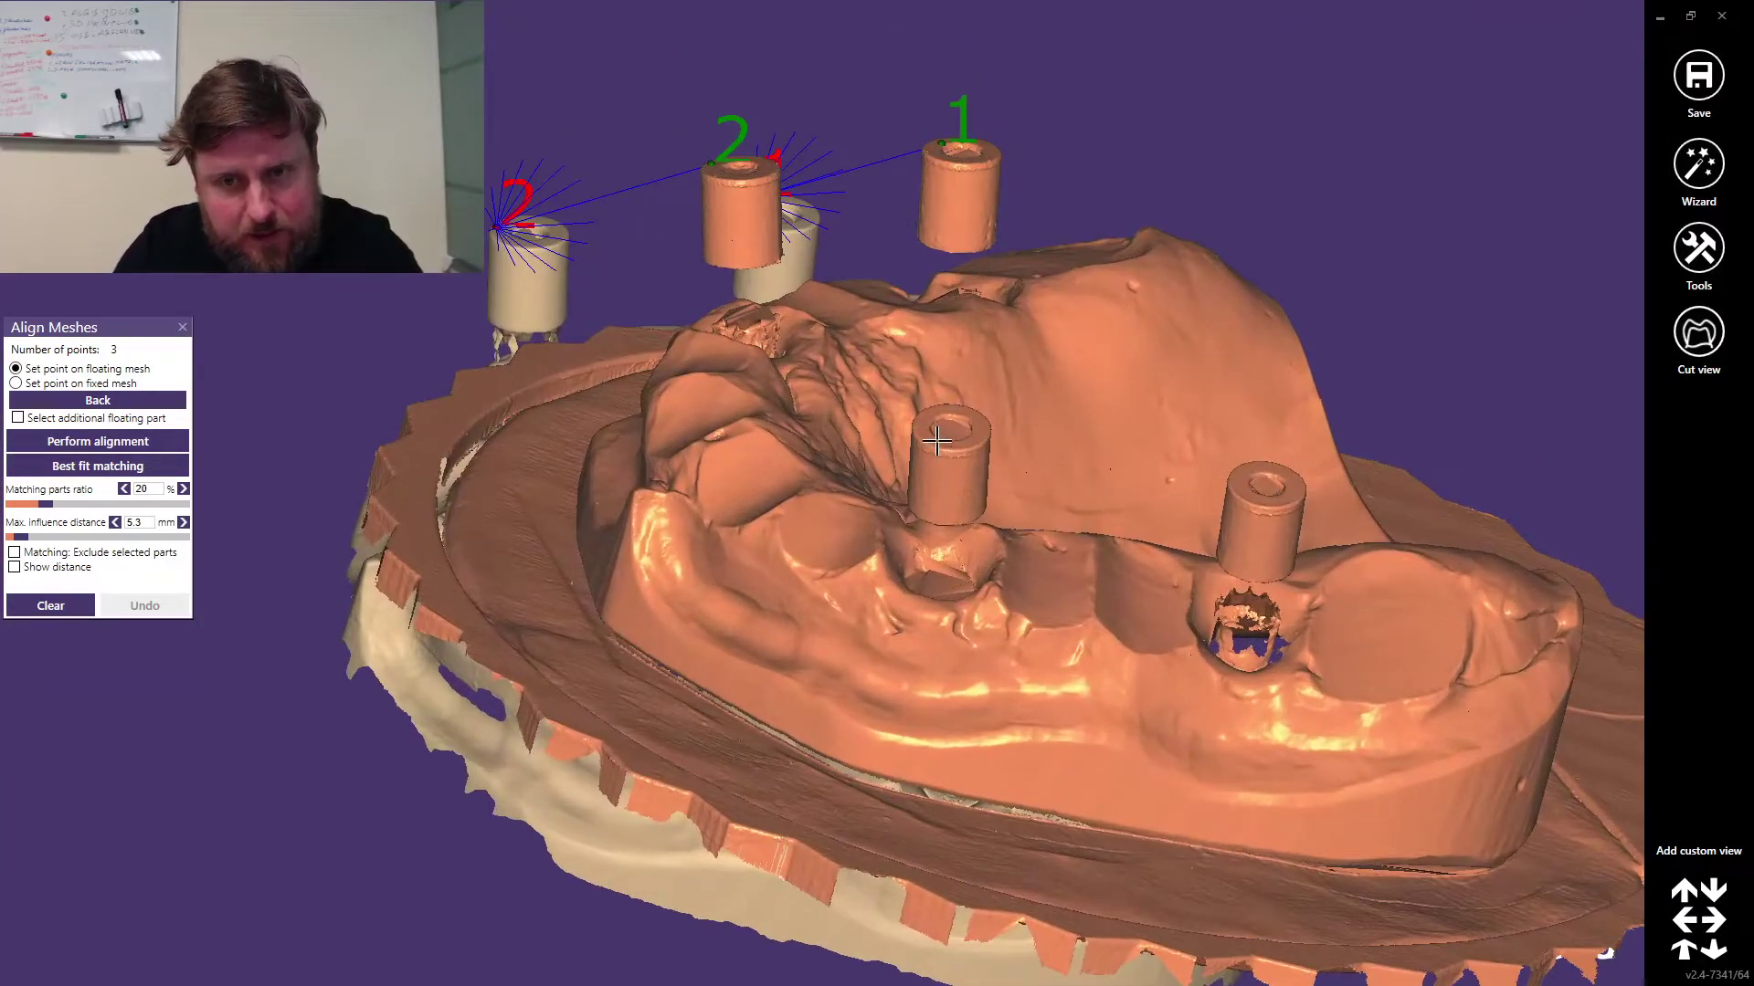
click(936, 441)
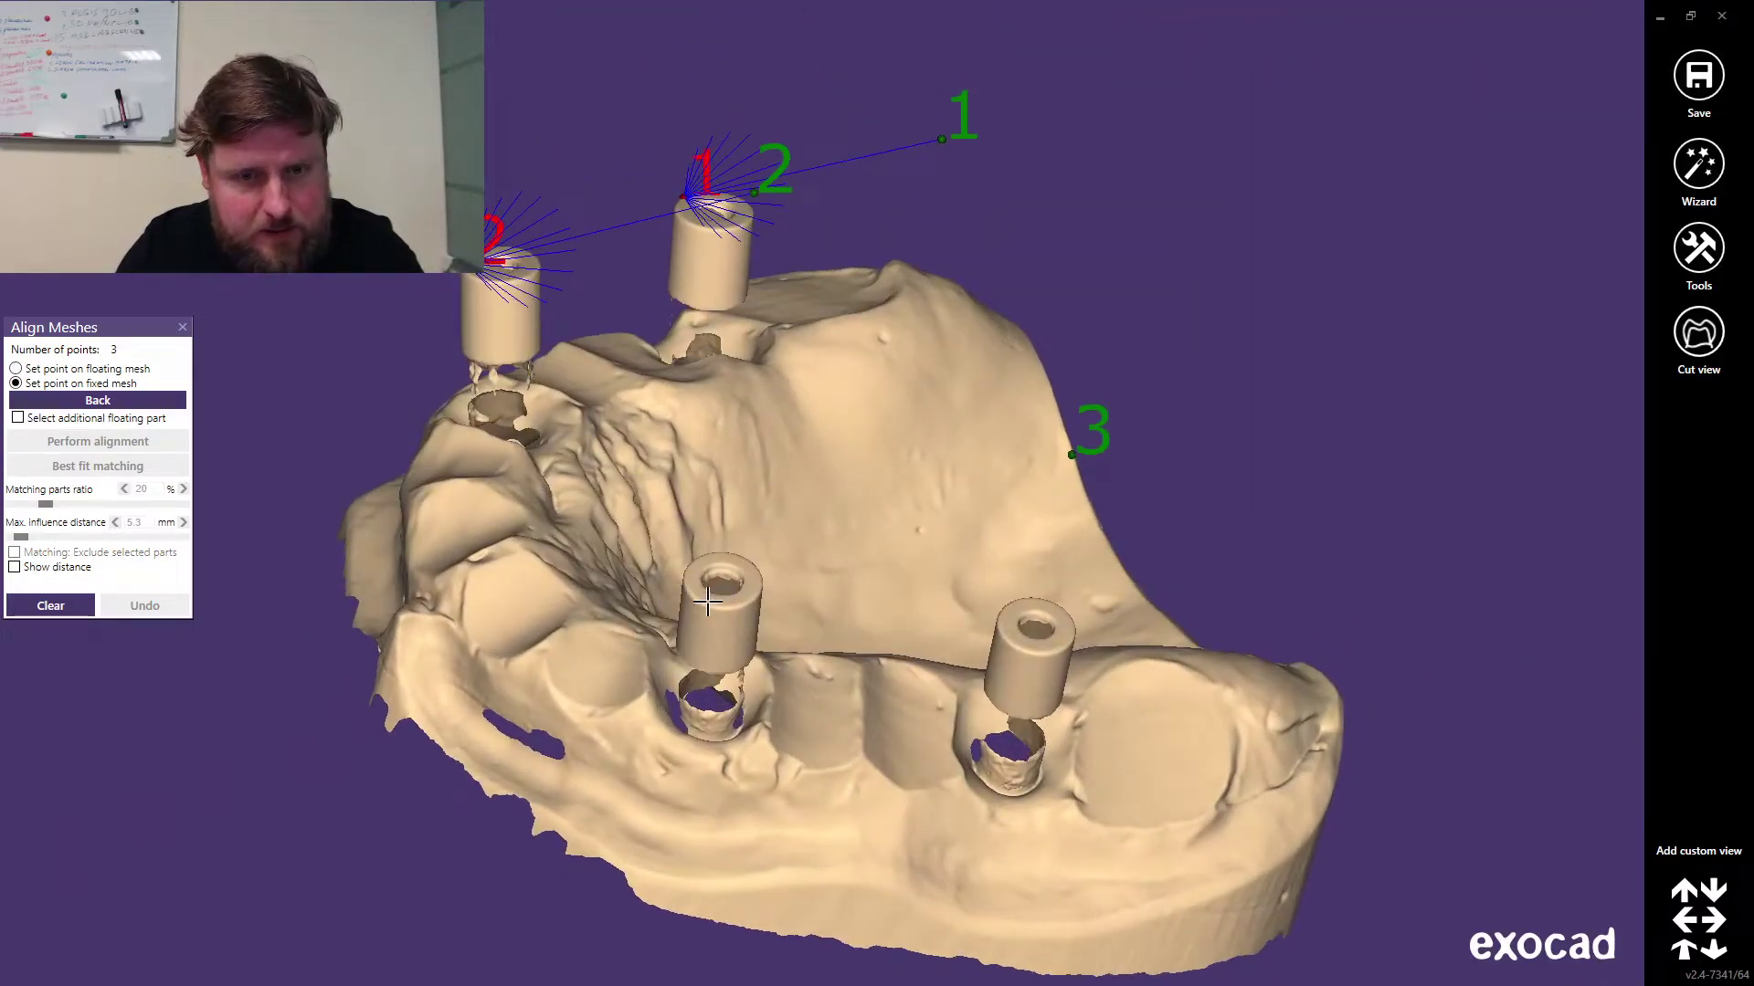
click(707, 600)
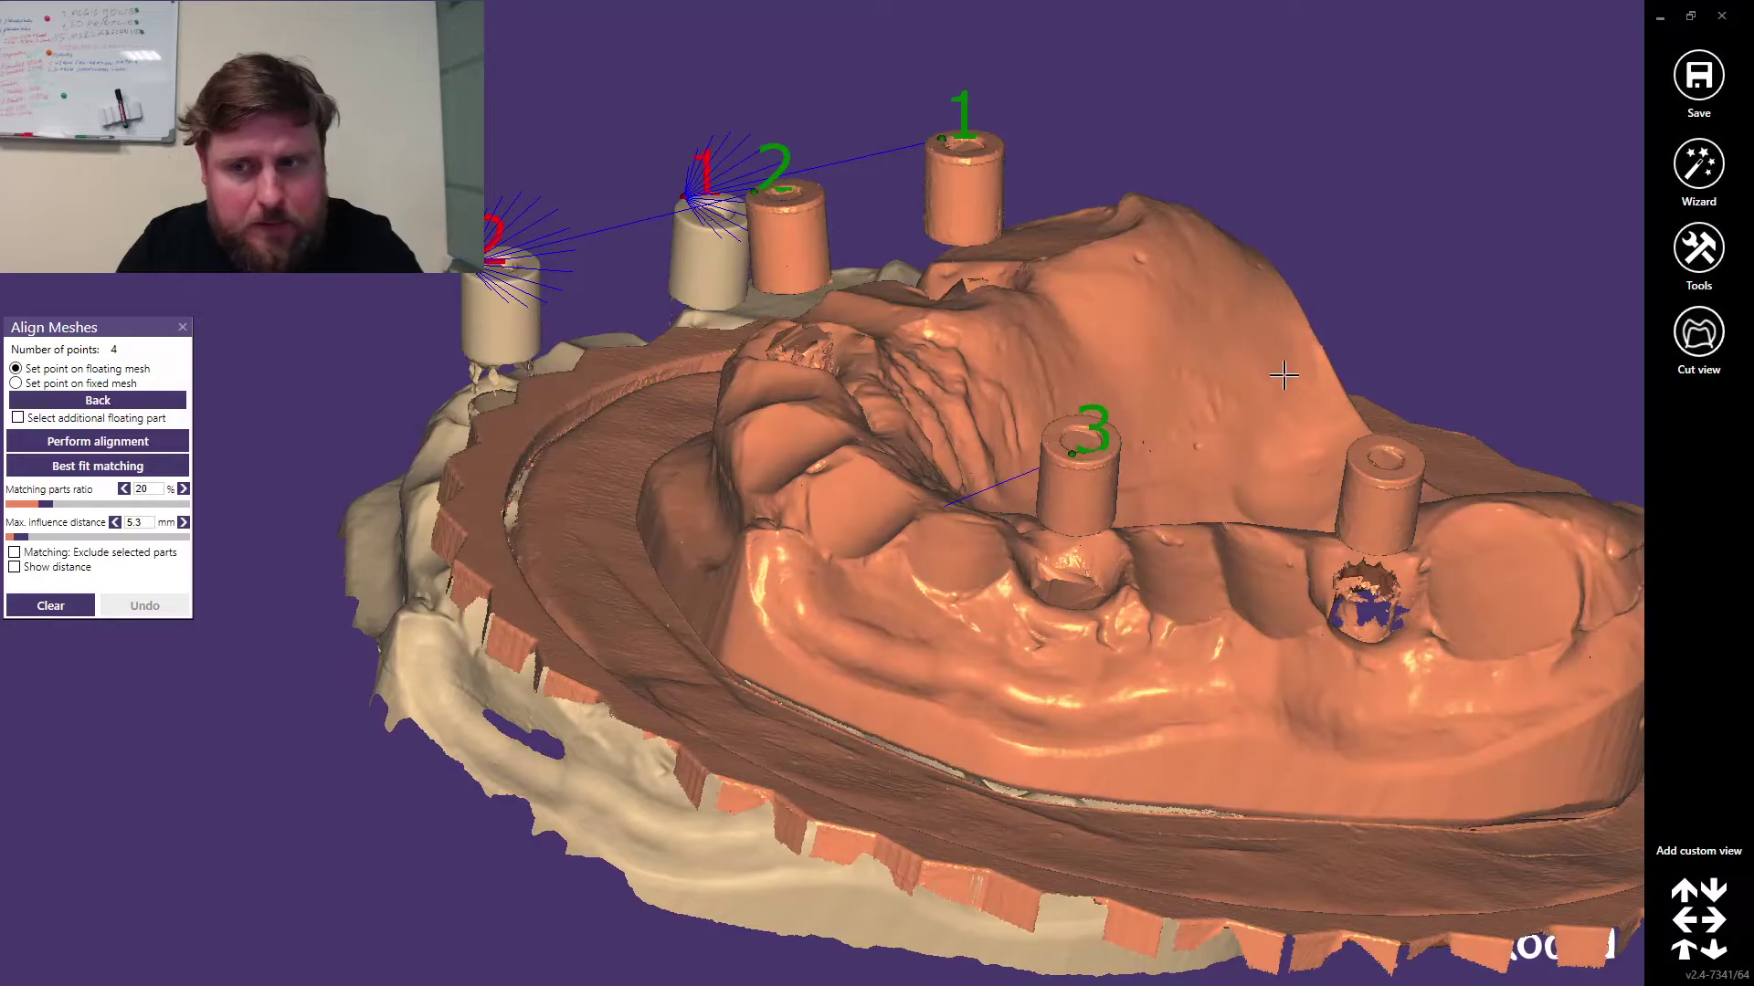
click(1382, 477)
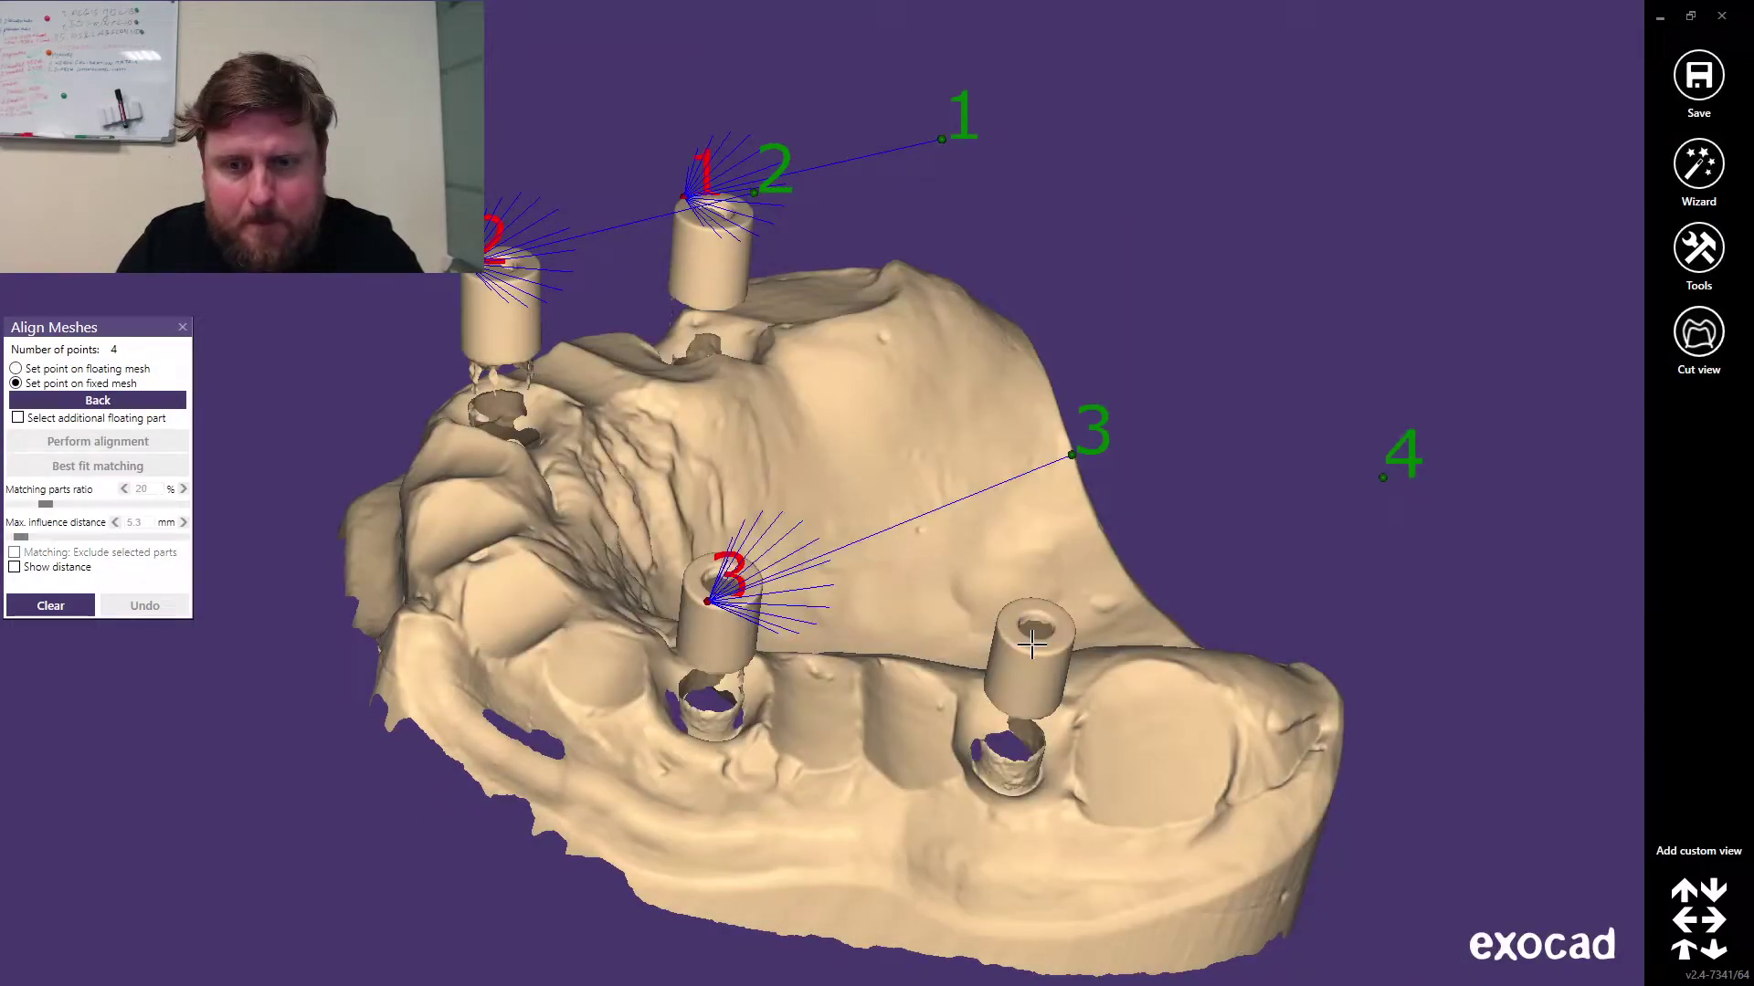
click(1032, 644)
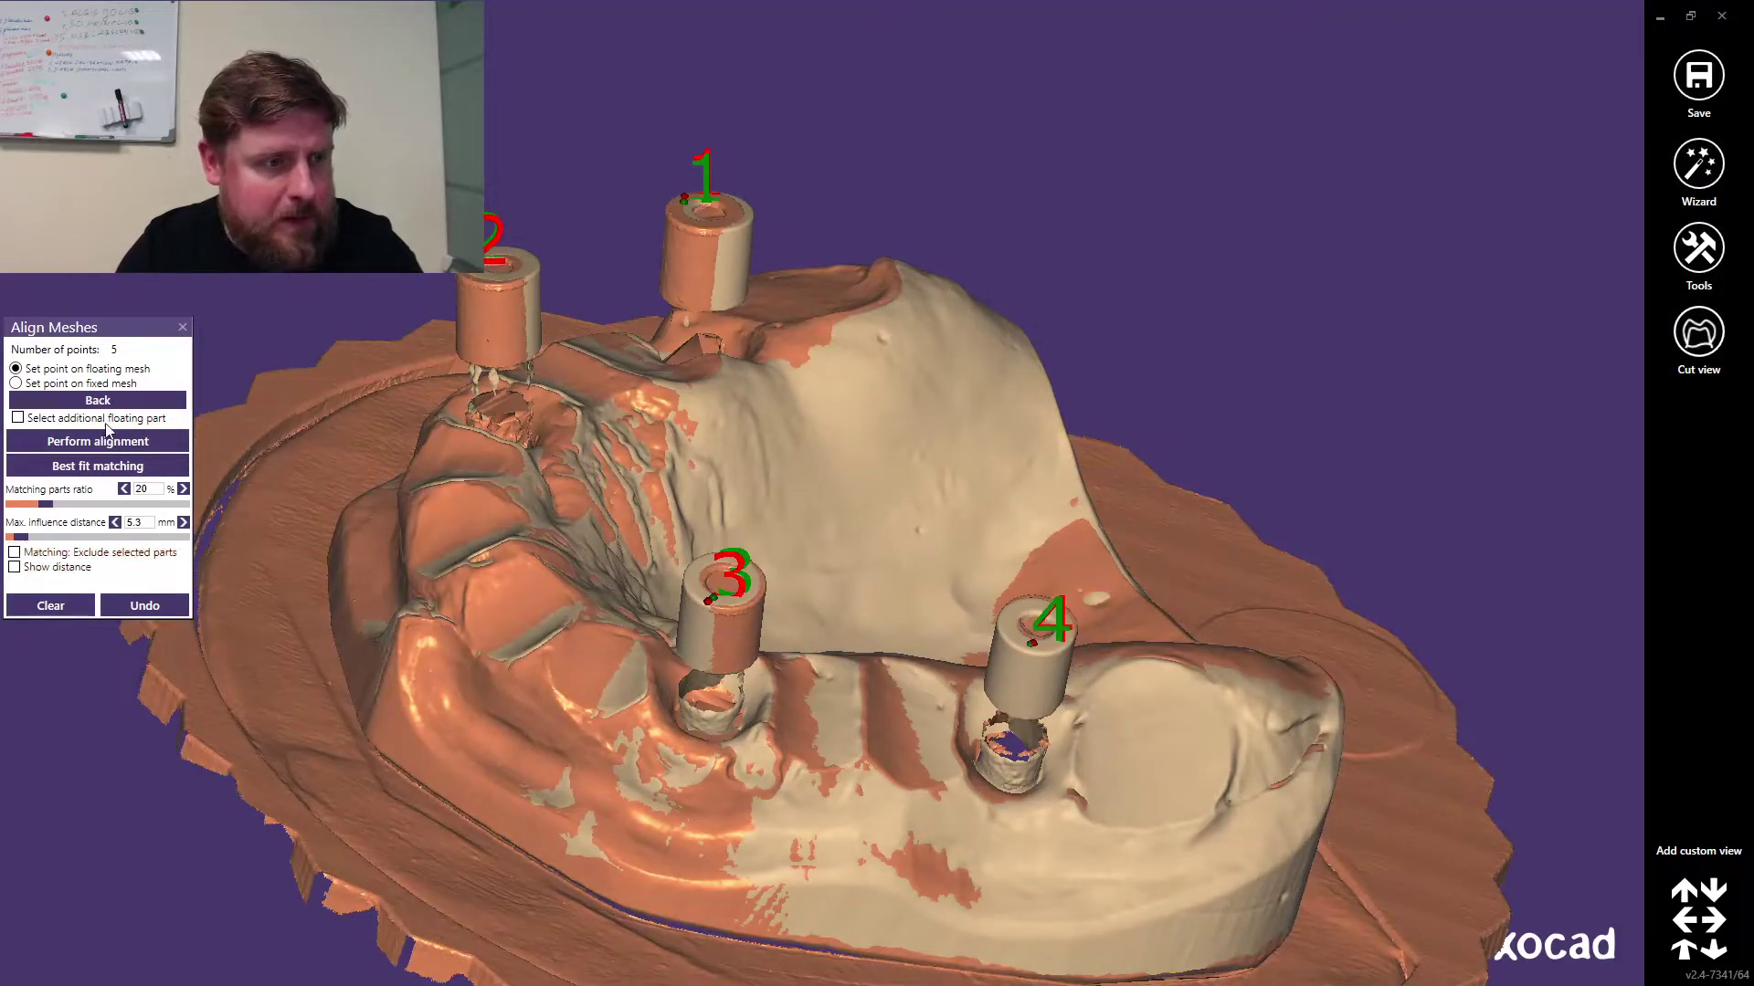
Step: Refine the orange scan's alignment with best fit matching and inspect its distance map around all four posts
click(104, 468)
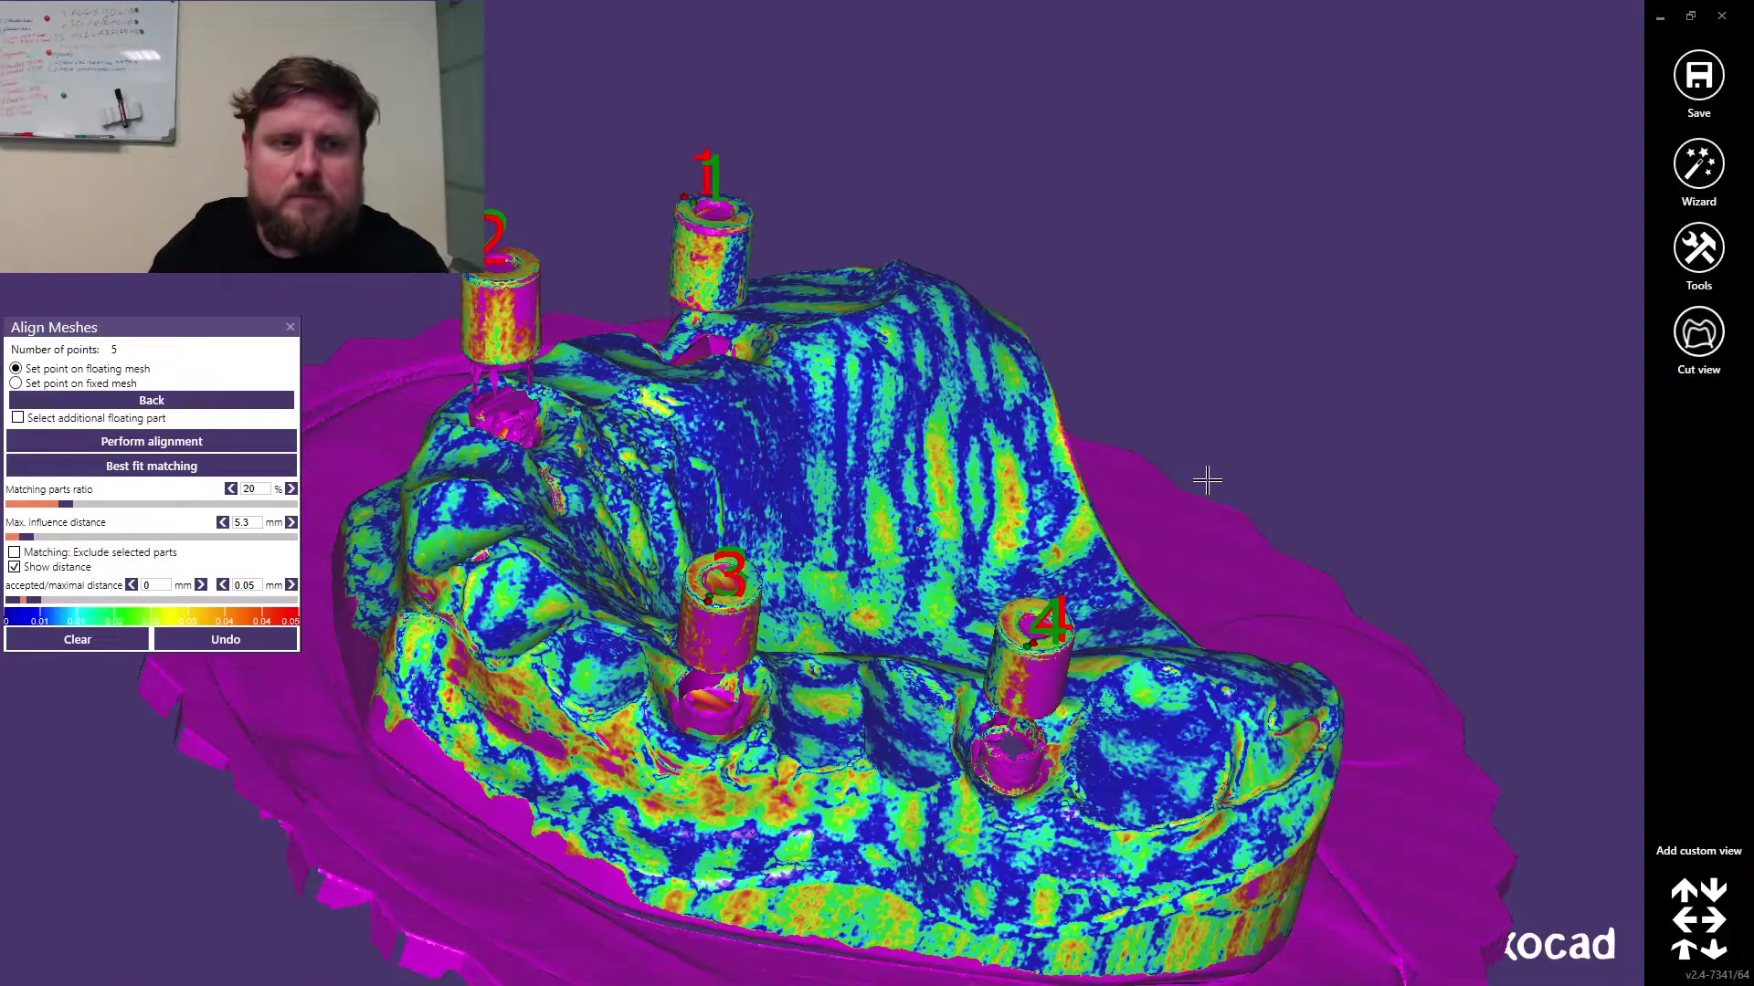
right_drag(1206, 481, 1183, 615)
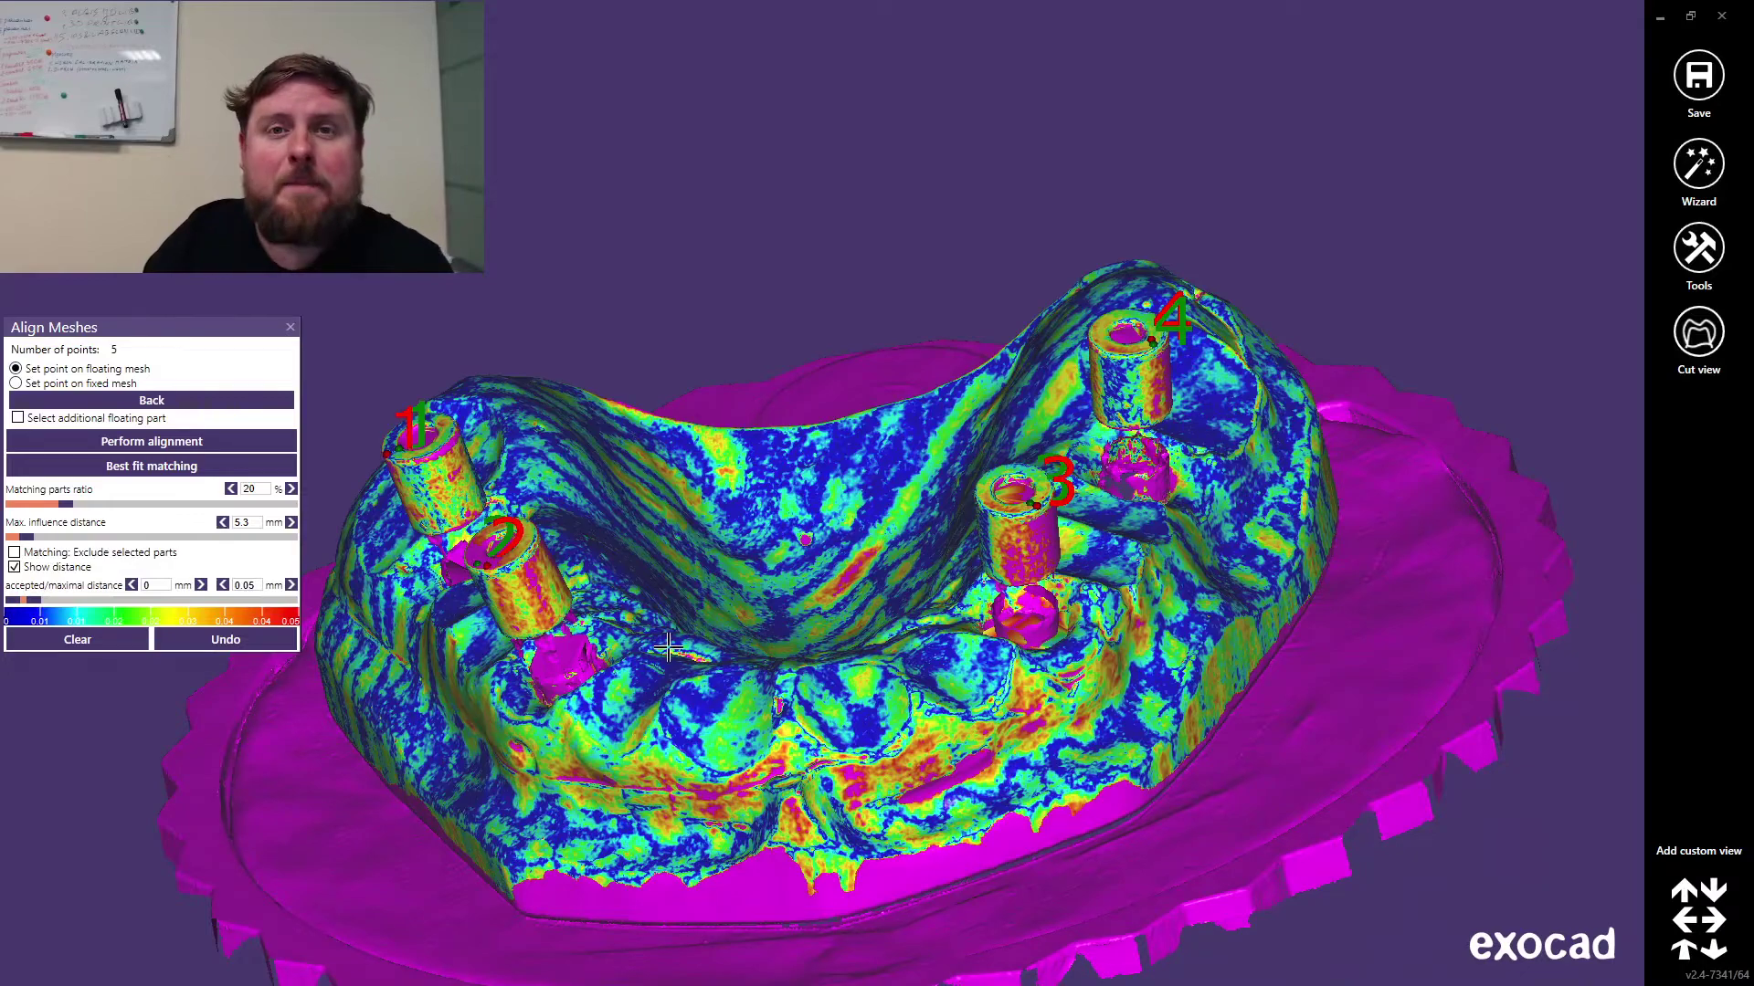
mouse_move(772, 643)
right_down()
mouse_move(794, 639)
mouse_move(760, 654)
right_up()
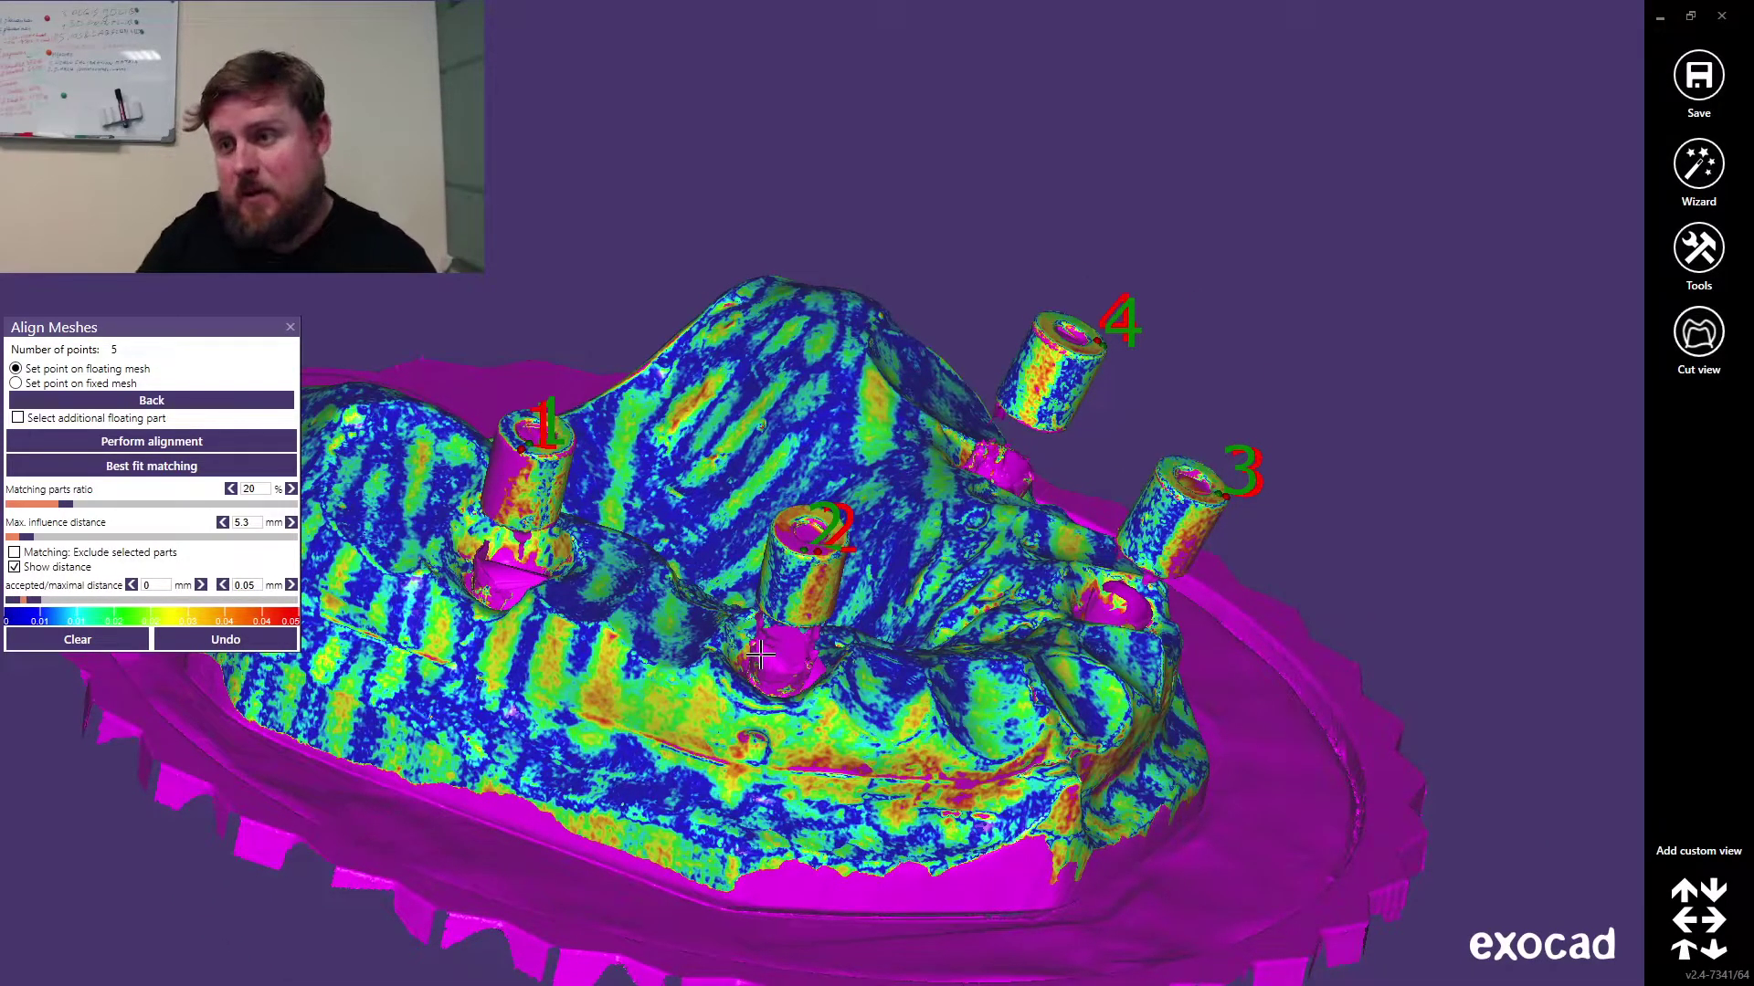
right_drag(759, 654, 877, 534)
scroll(877, 535, up, 3)
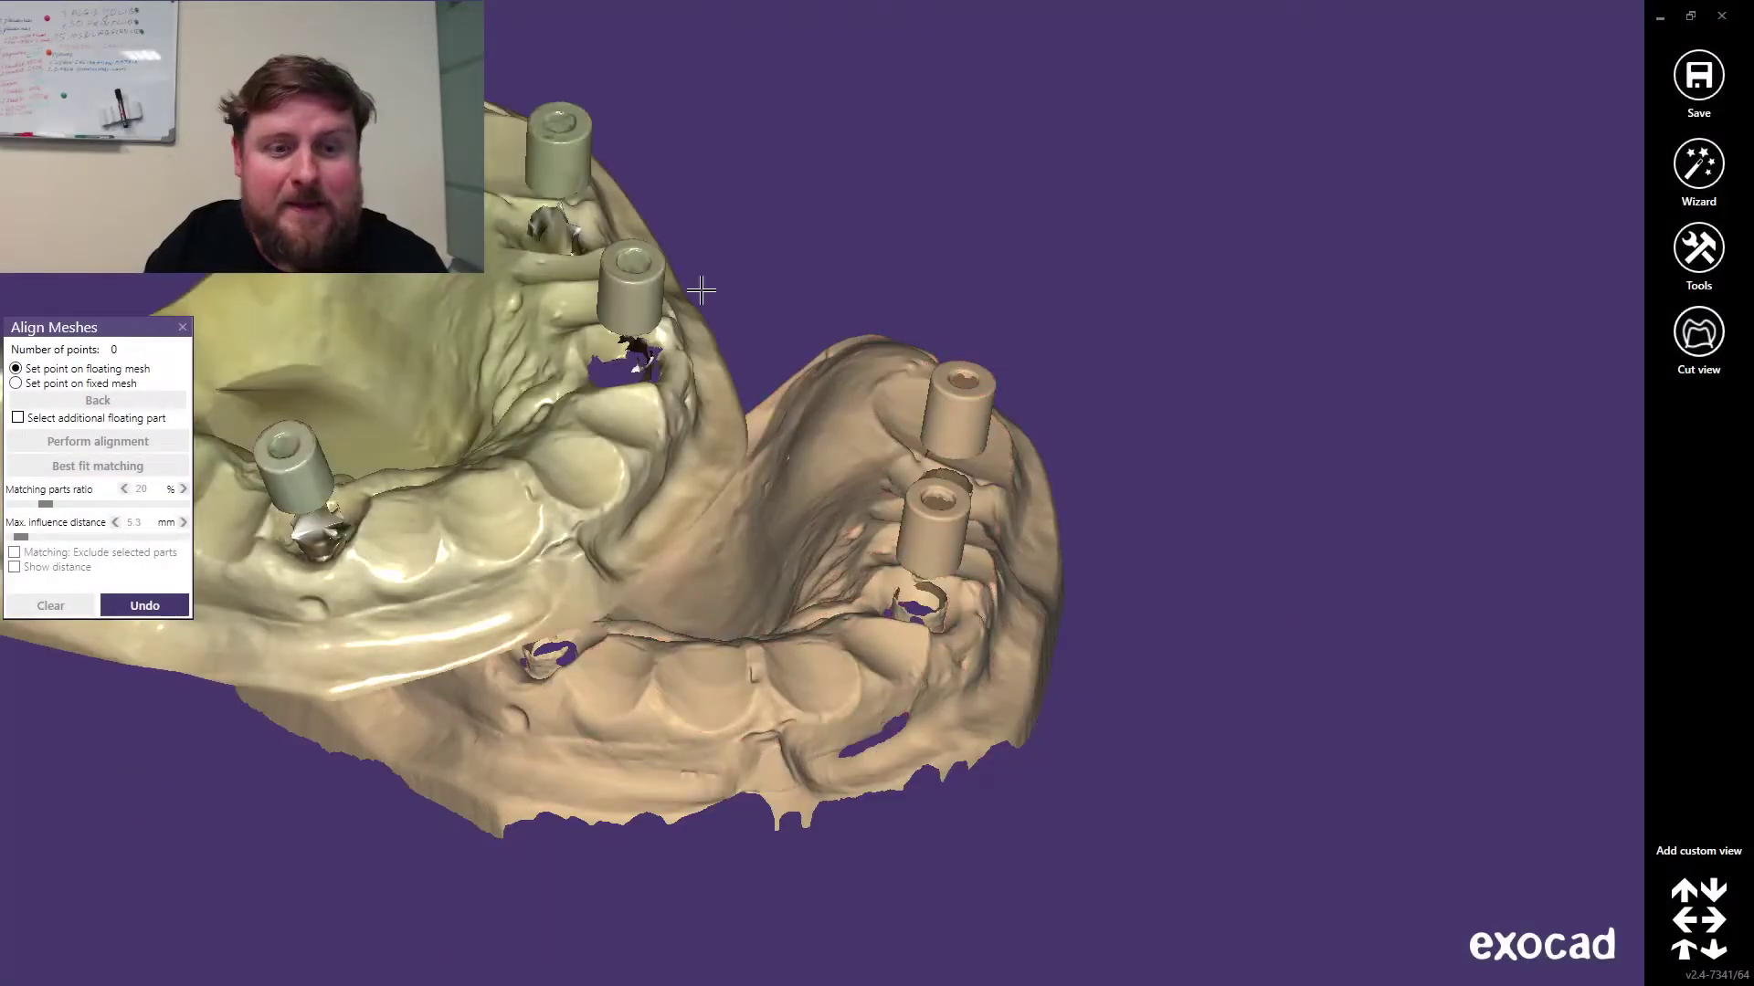
Step: Align the greenish Upper_PRE scan to the beige jaw using matching points on the posts and display the distance map
right_drag(697, 281, 884, 402)
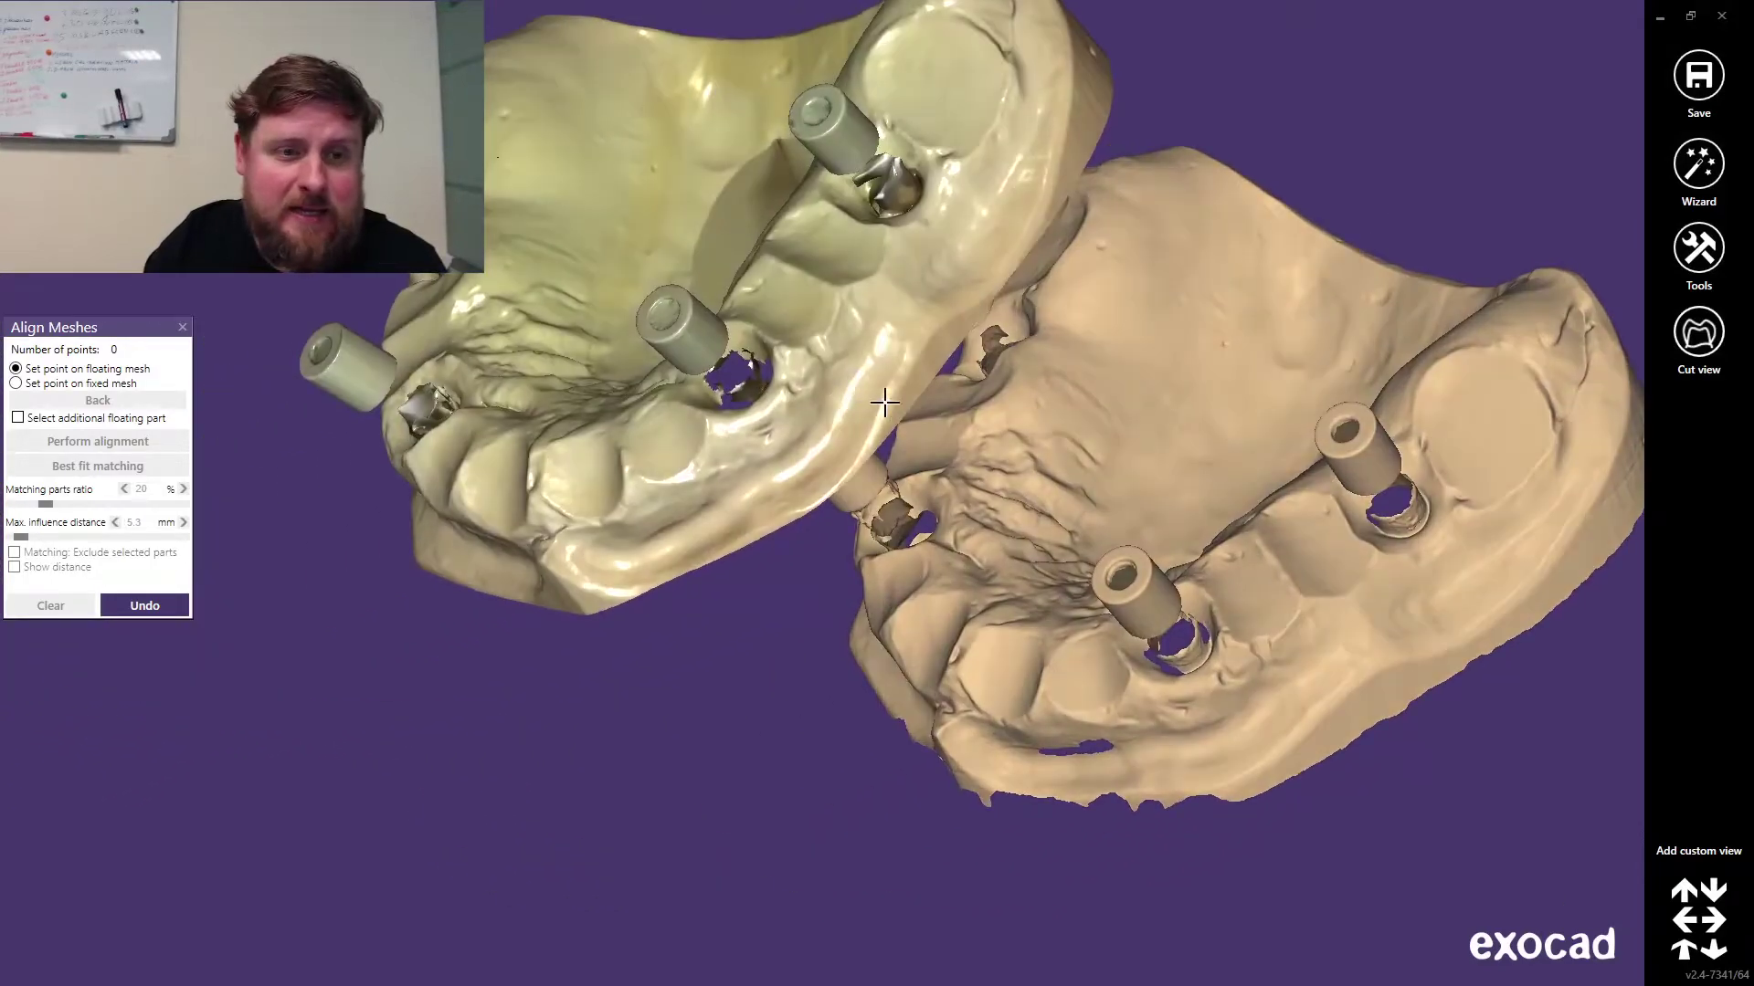
scroll(675, 318, up, 4)
click(679, 337)
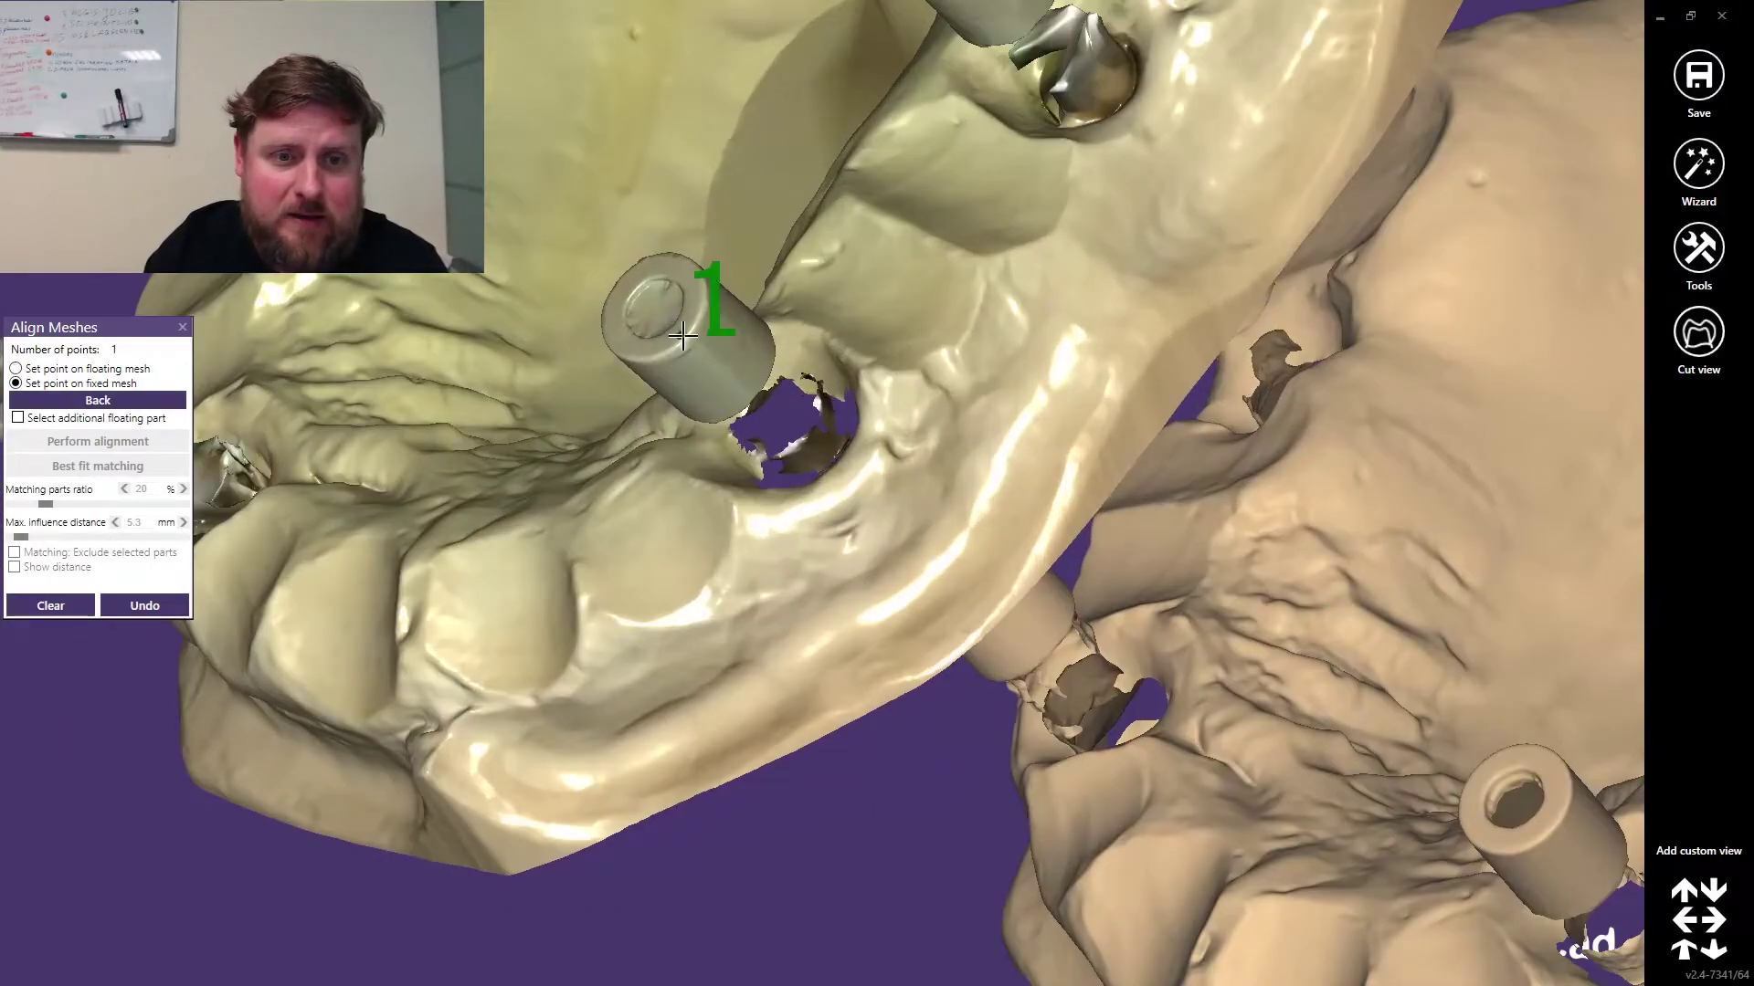
click(1162, 591)
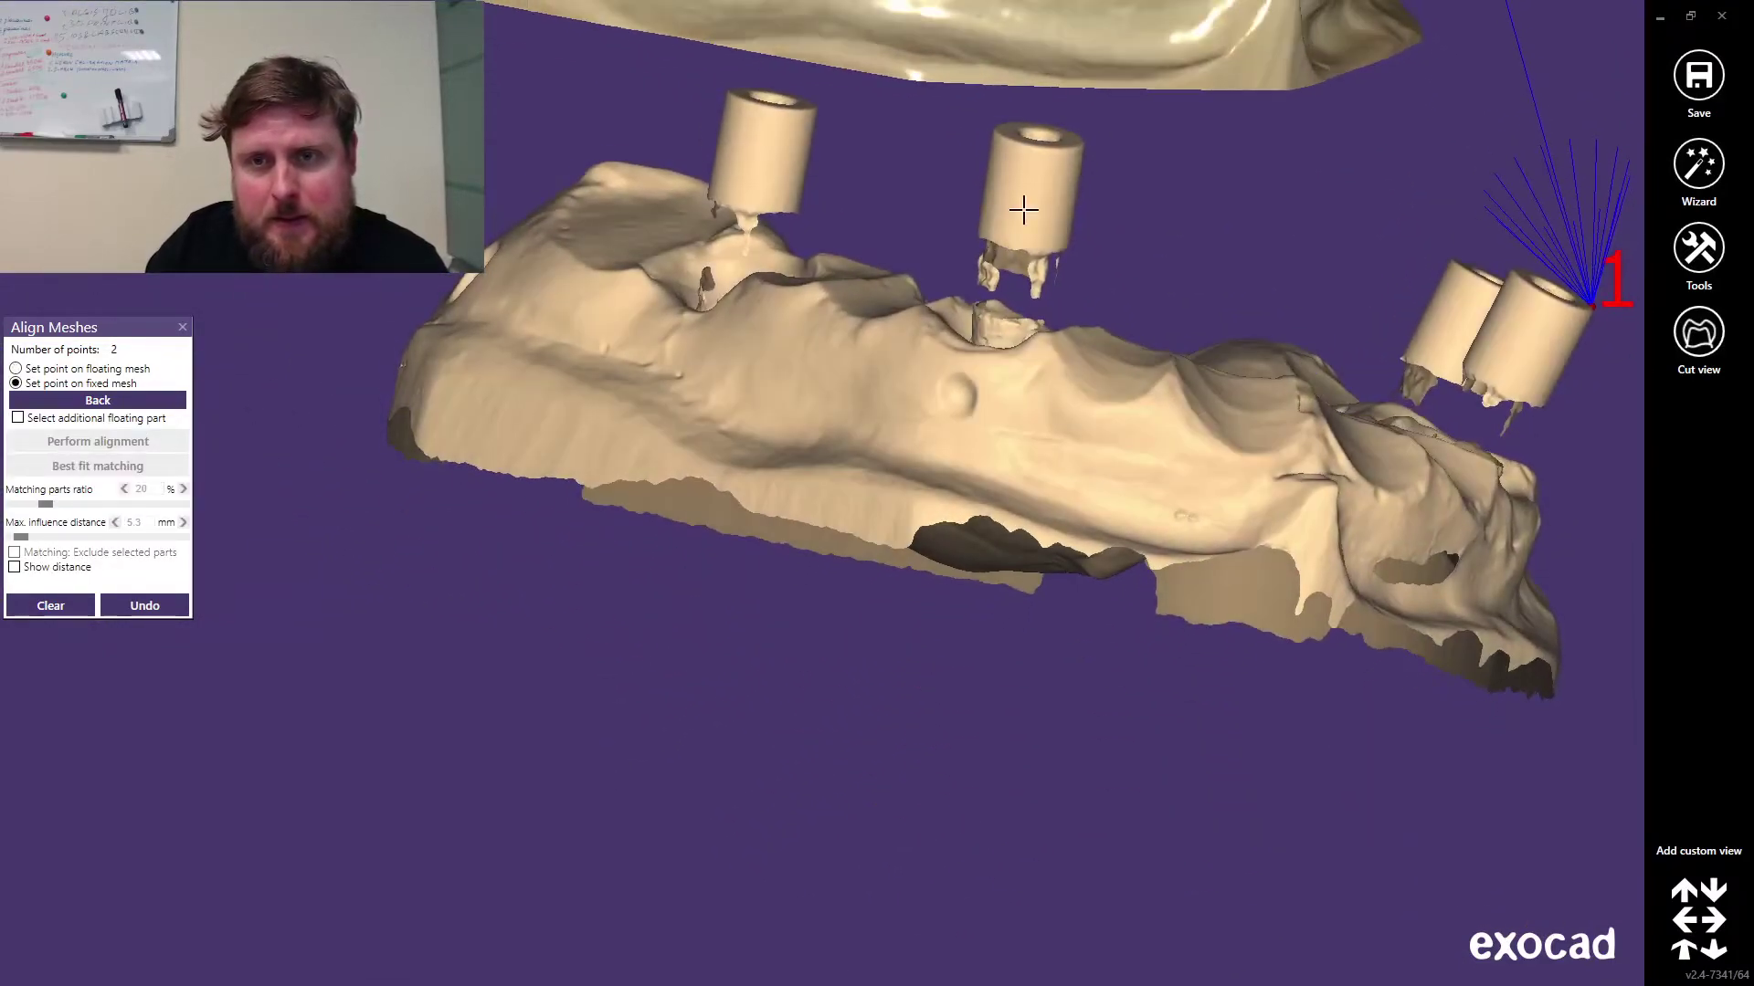
click(1025, 203)
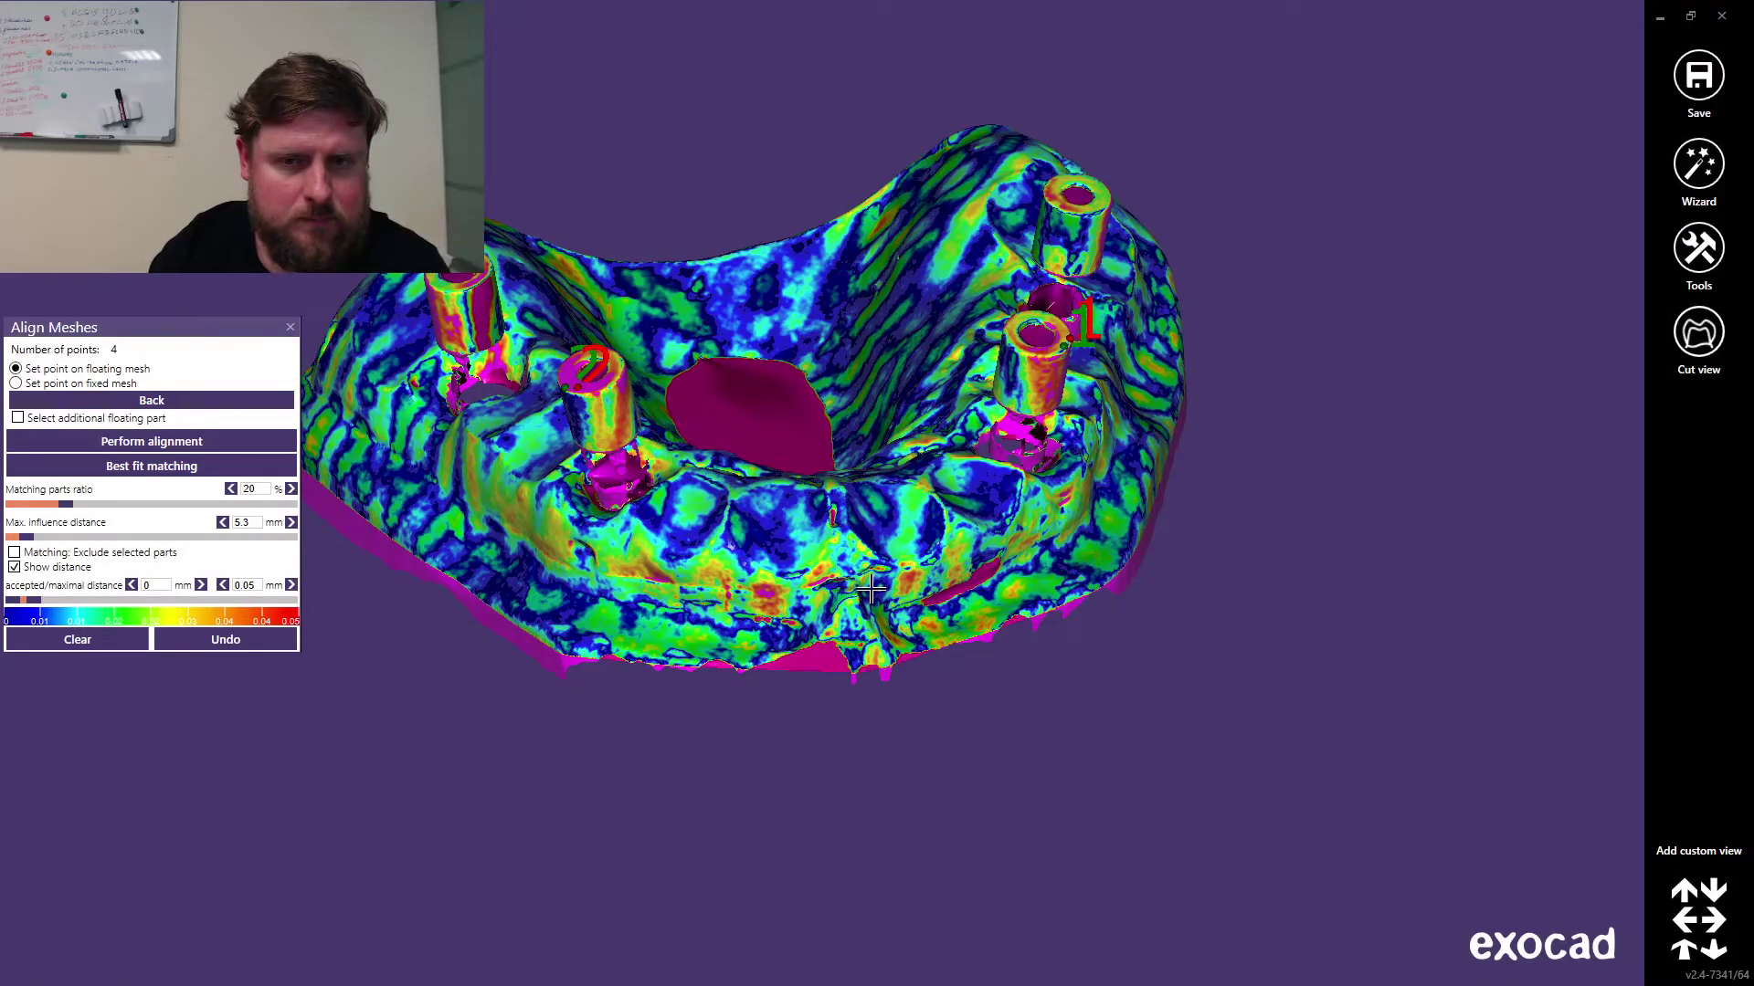
right_drag(872, 589, 871, 571)
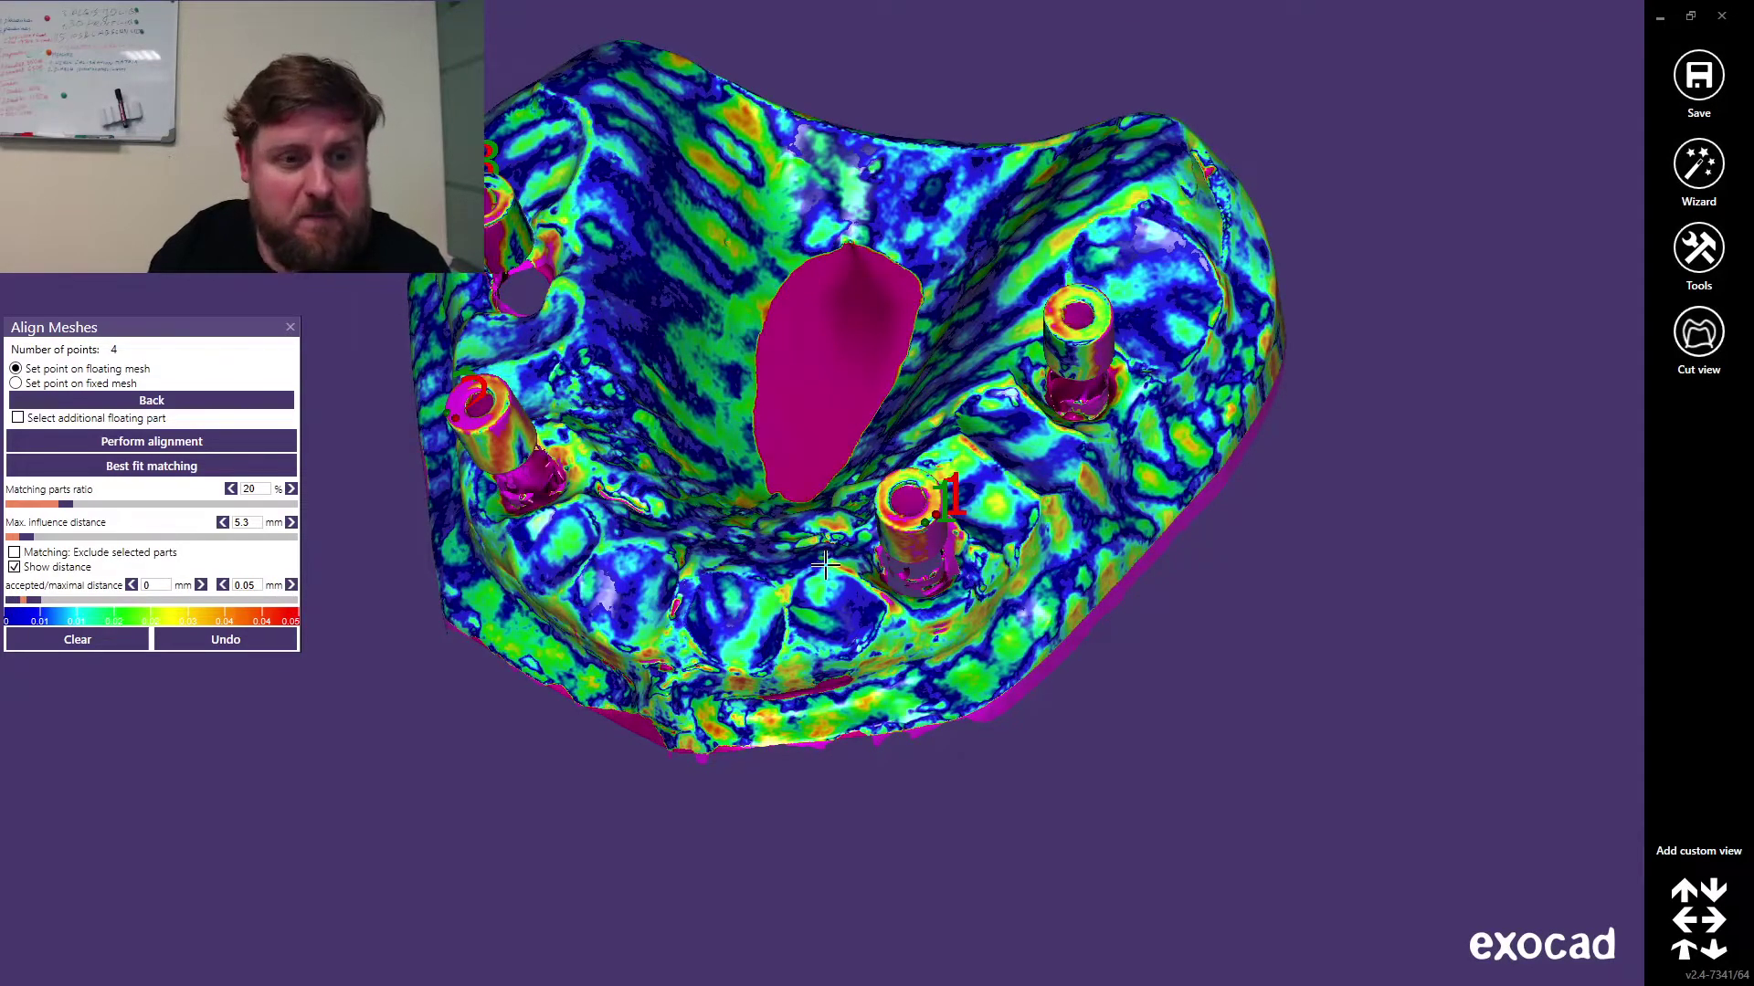
Step: Check the Upper_PRE scan's distance map from the front of the jaw and clear the alignment points
right_drag(783, 617, 785, 606)
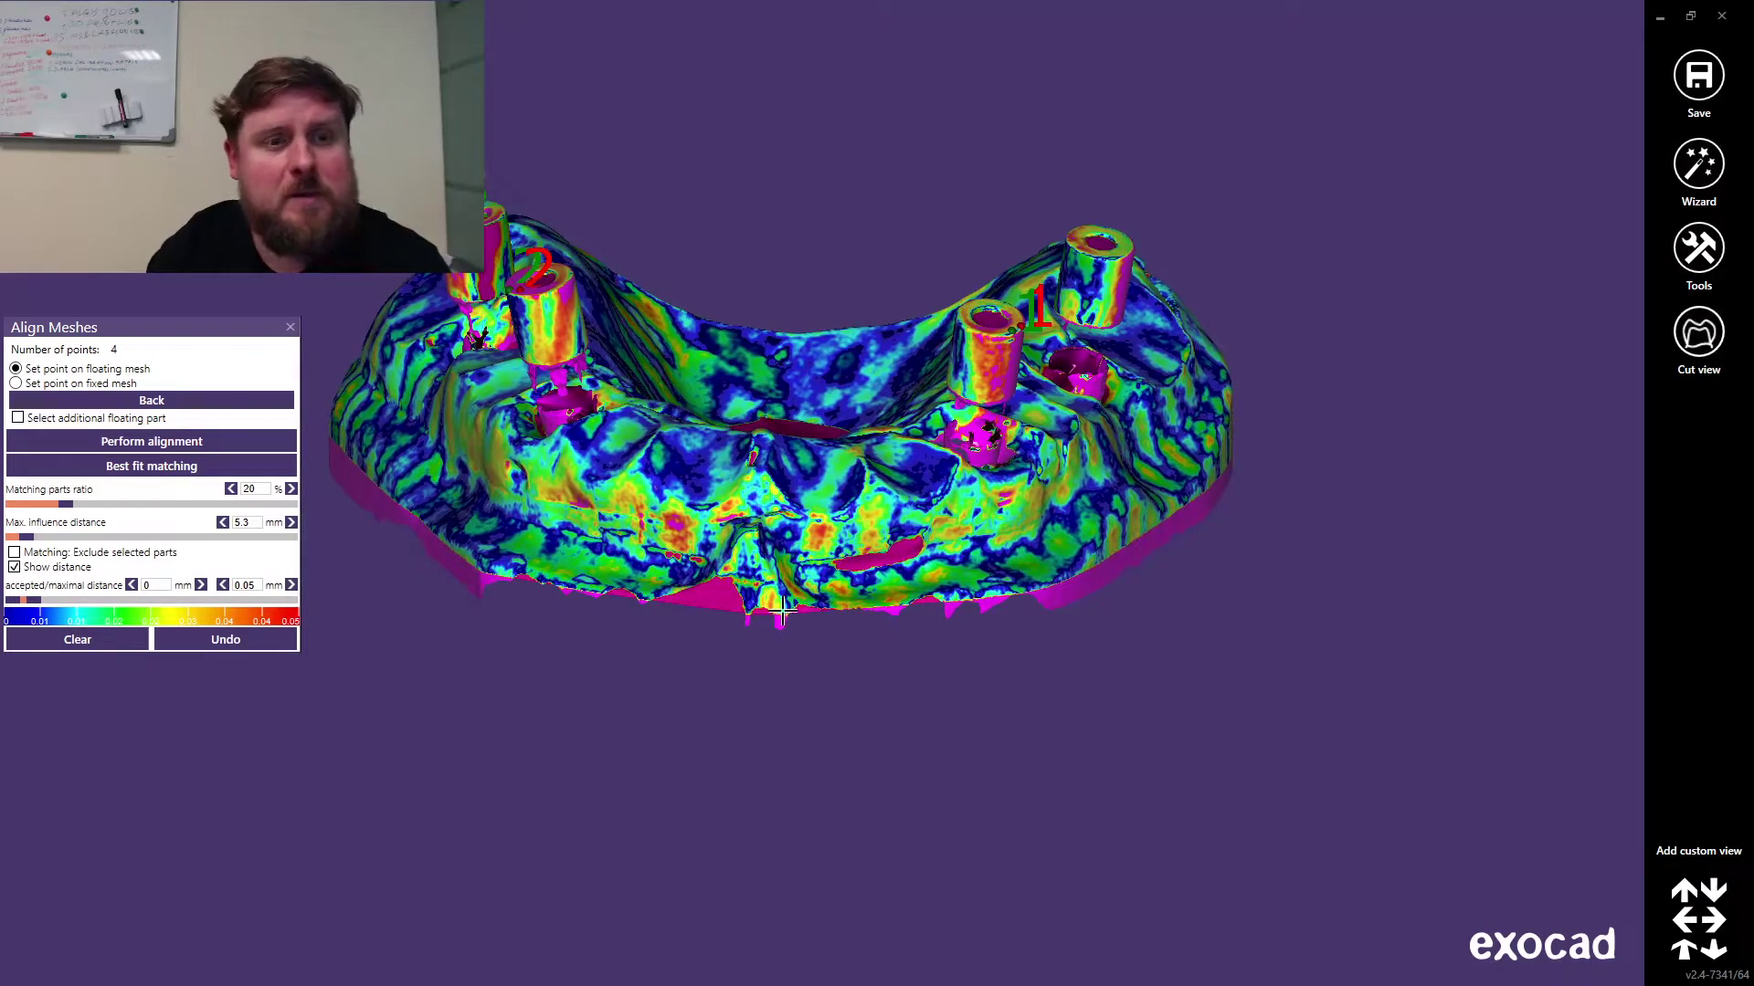
click(124, 641)
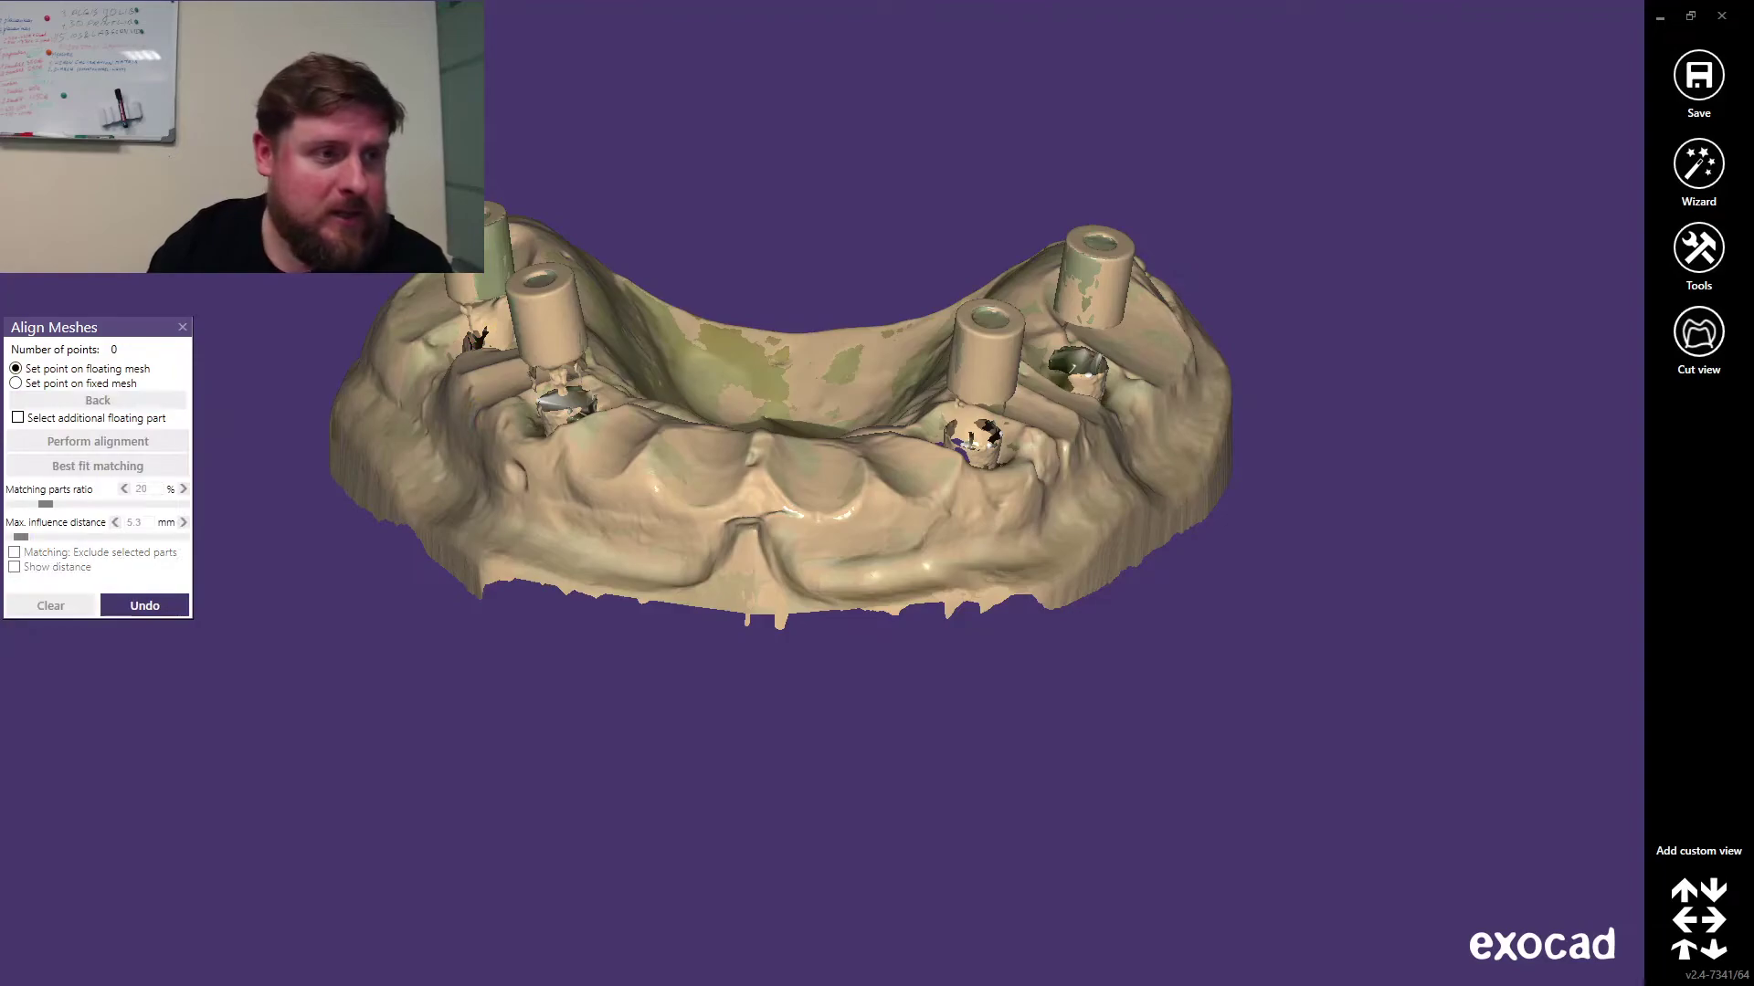
Step: Cut a cross-section through a post on the jaw and measure the gap between the greenish and beige contours
right_drag(599, 450, 608, 456)
scroll(568, 380, up, 4)
right_drag(774, 401, 1549, 595)
scroll(767, 401, down, 3)
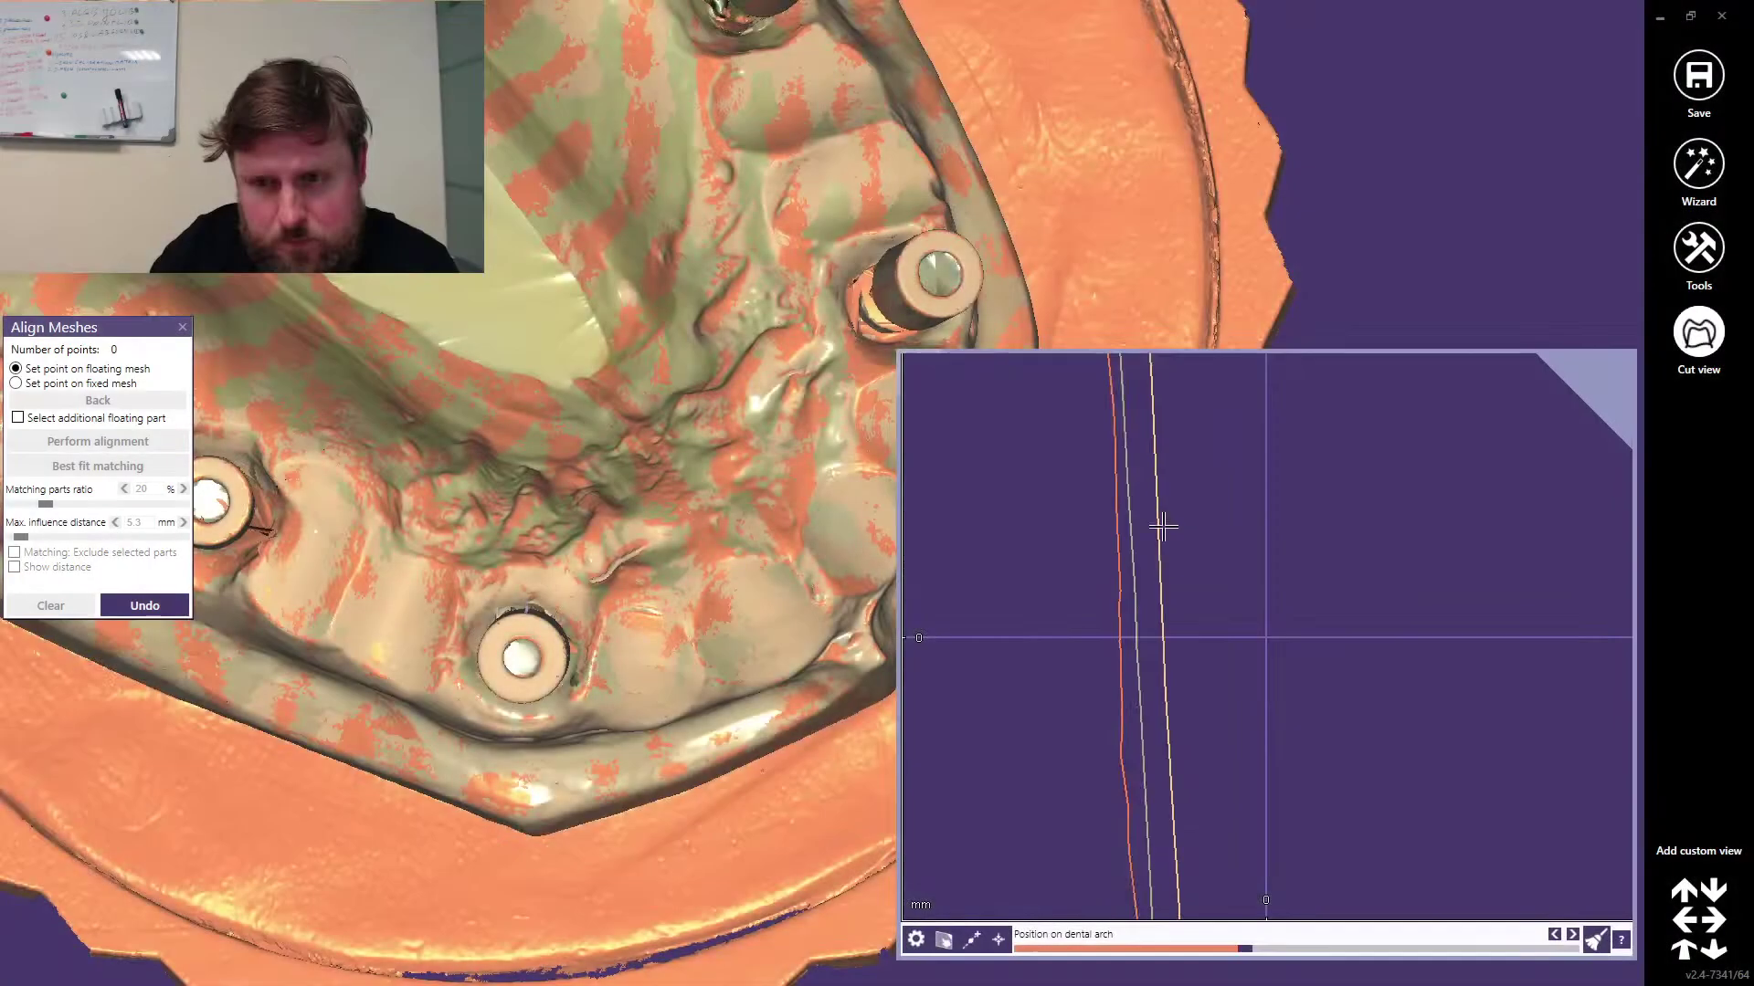
scroll(1159, 529, up, 4)
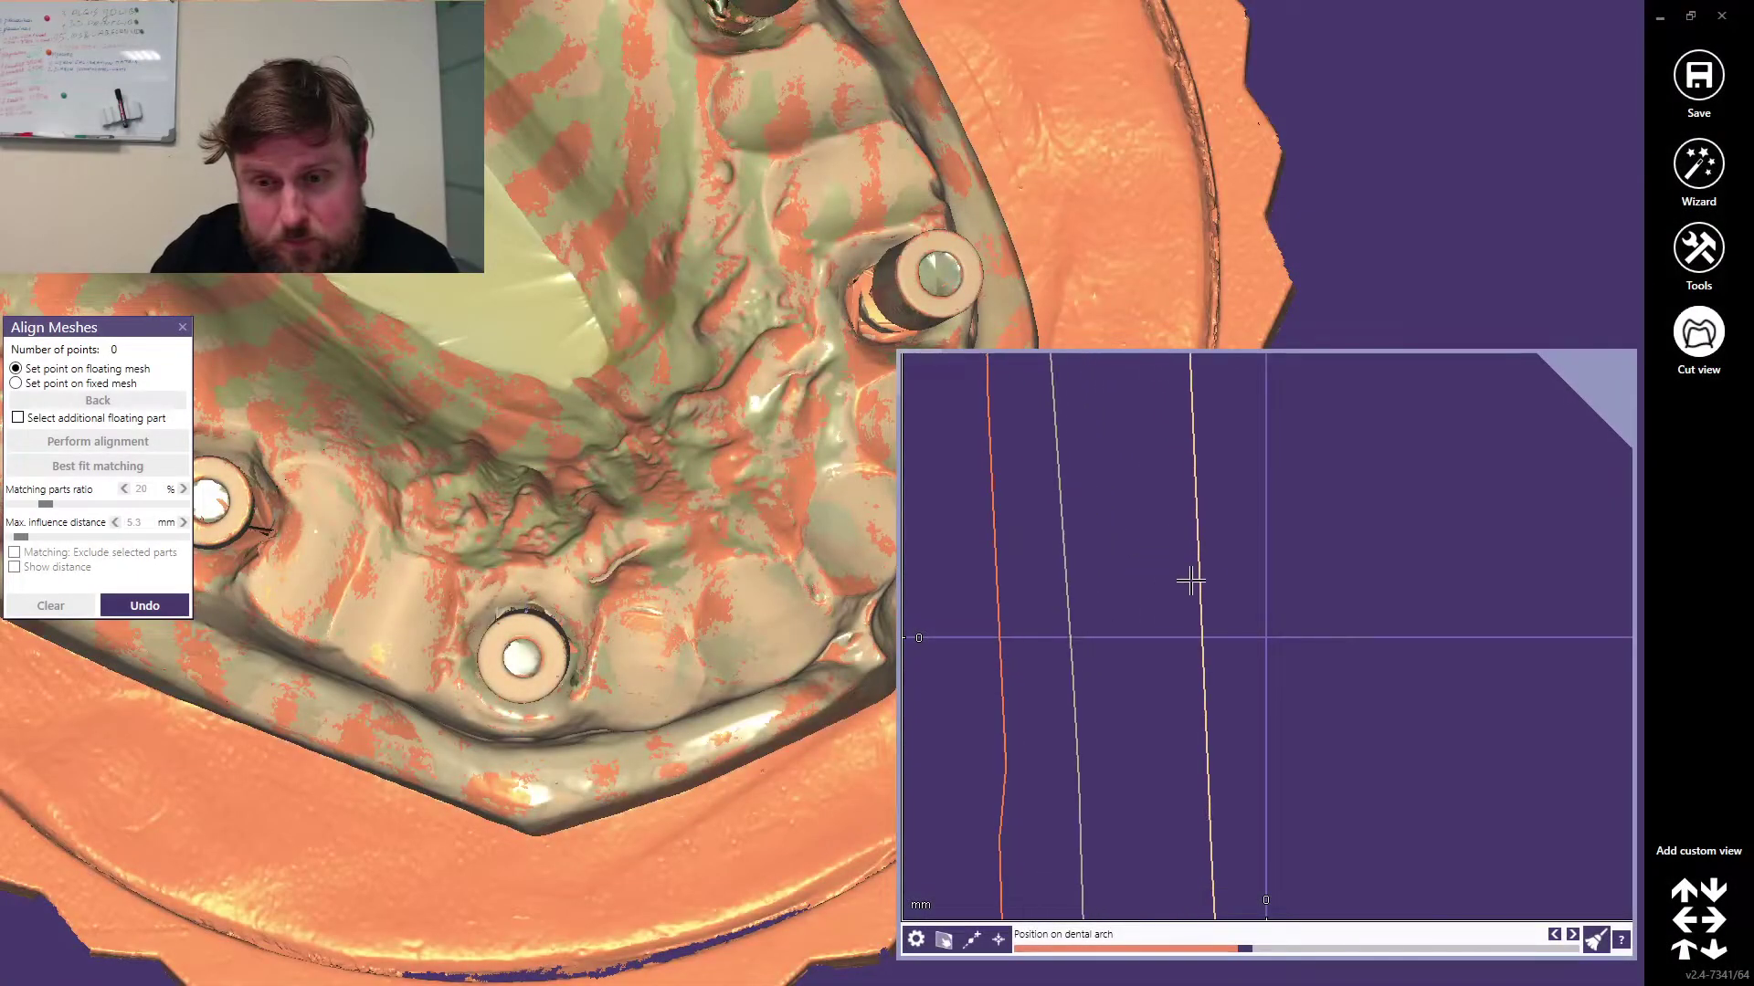
drag(1125, 637, 1053, 625)
scroll(1041, 628, down, 6)
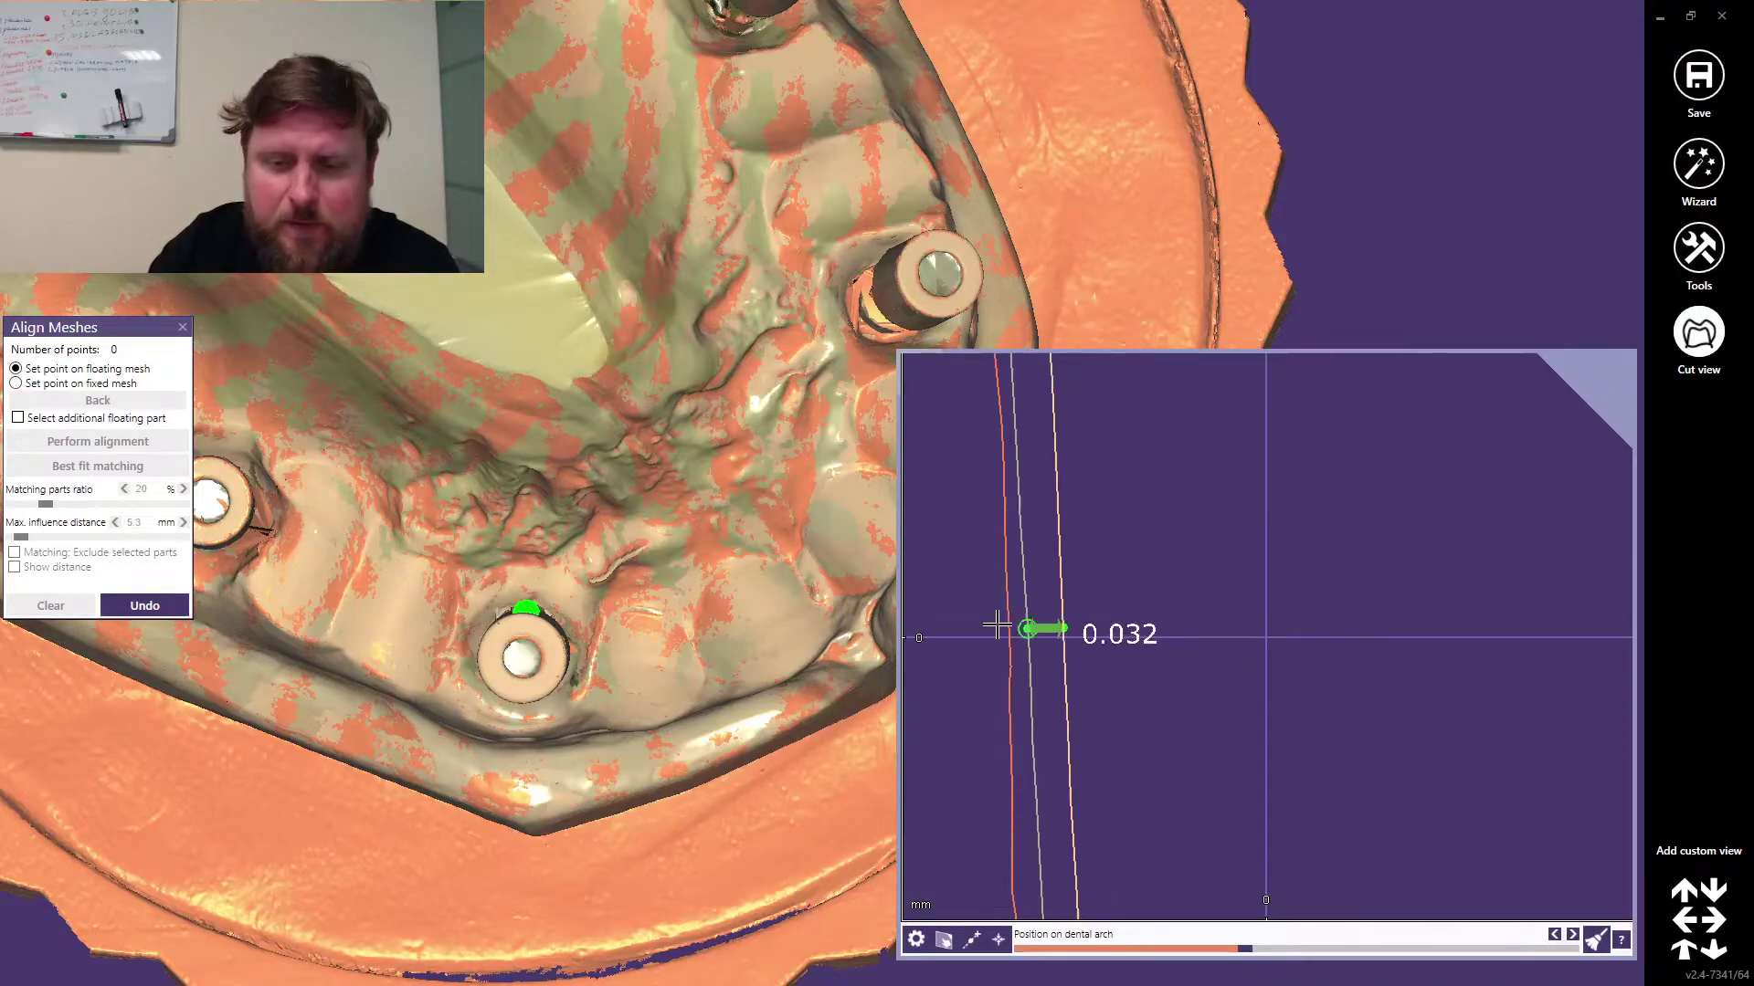
Step: Remove the gap measurement and measure the spacing of the greenish, beige and orange contours at another spot on the post
right_drag(1195, 688, 1562, 619)
scroll(1263, 640, down, 5)
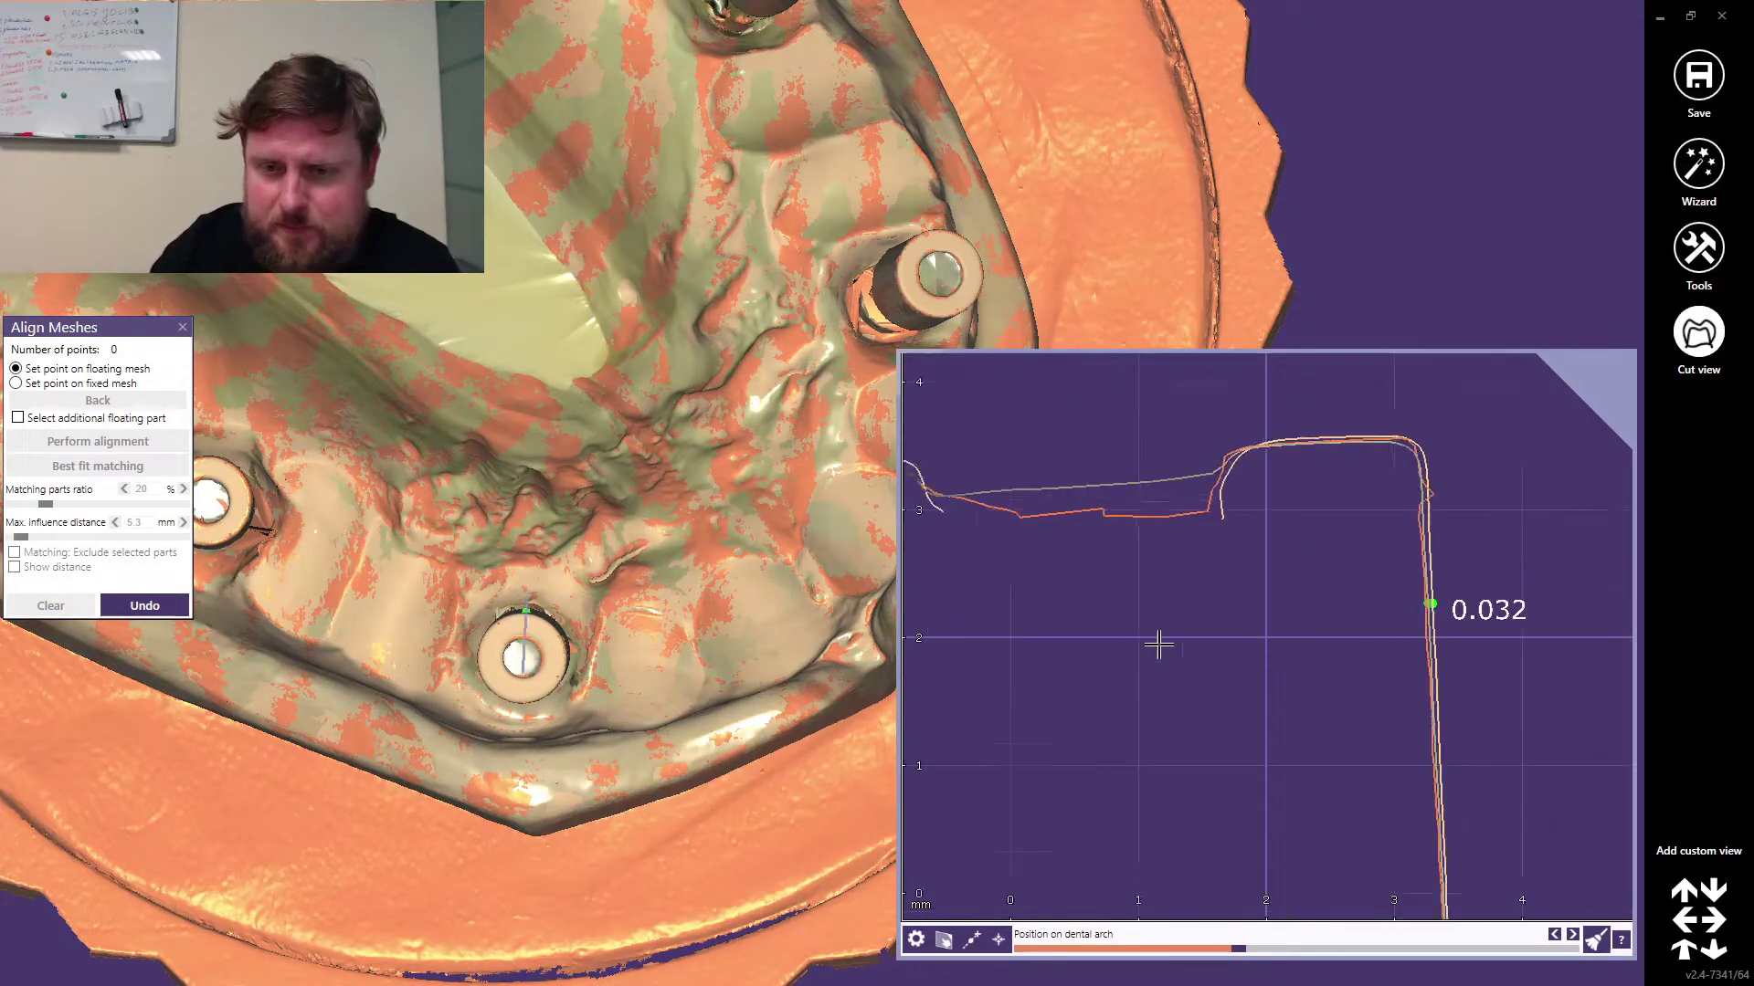
click(1129, 673)
right_drag(998, 693, 1177, 641)
scroll(1178, 642, up, 5)
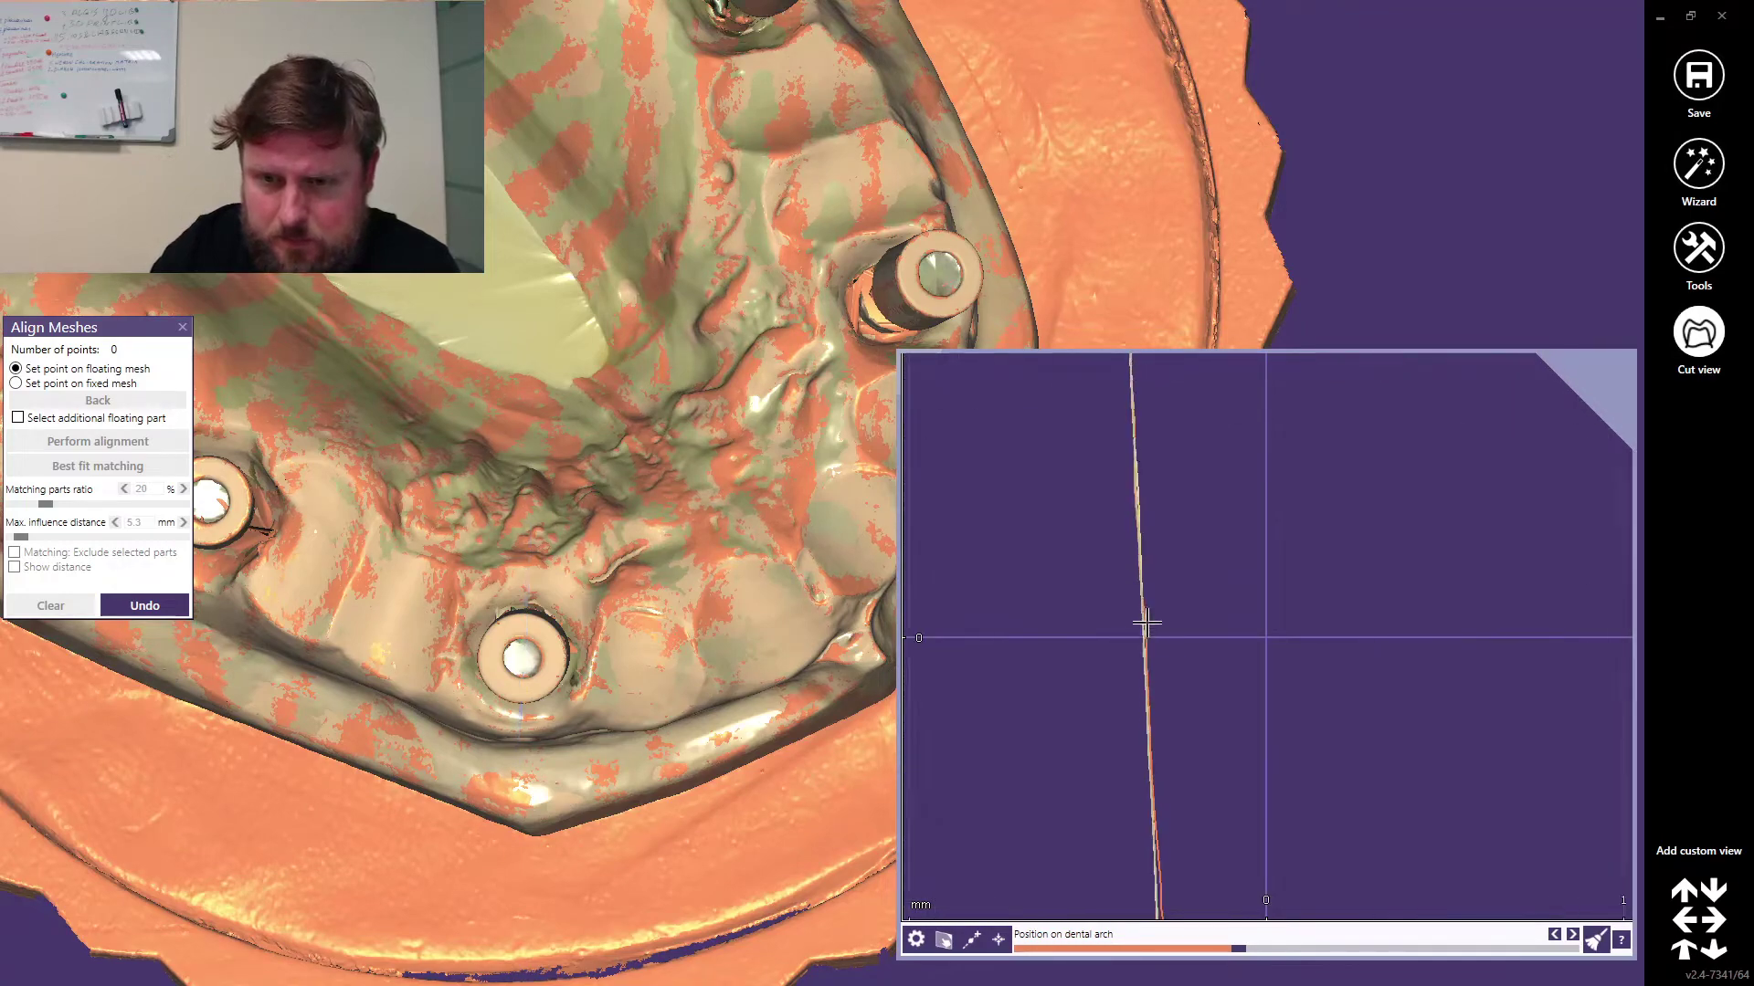
scroll(1147, 595, up, 5)
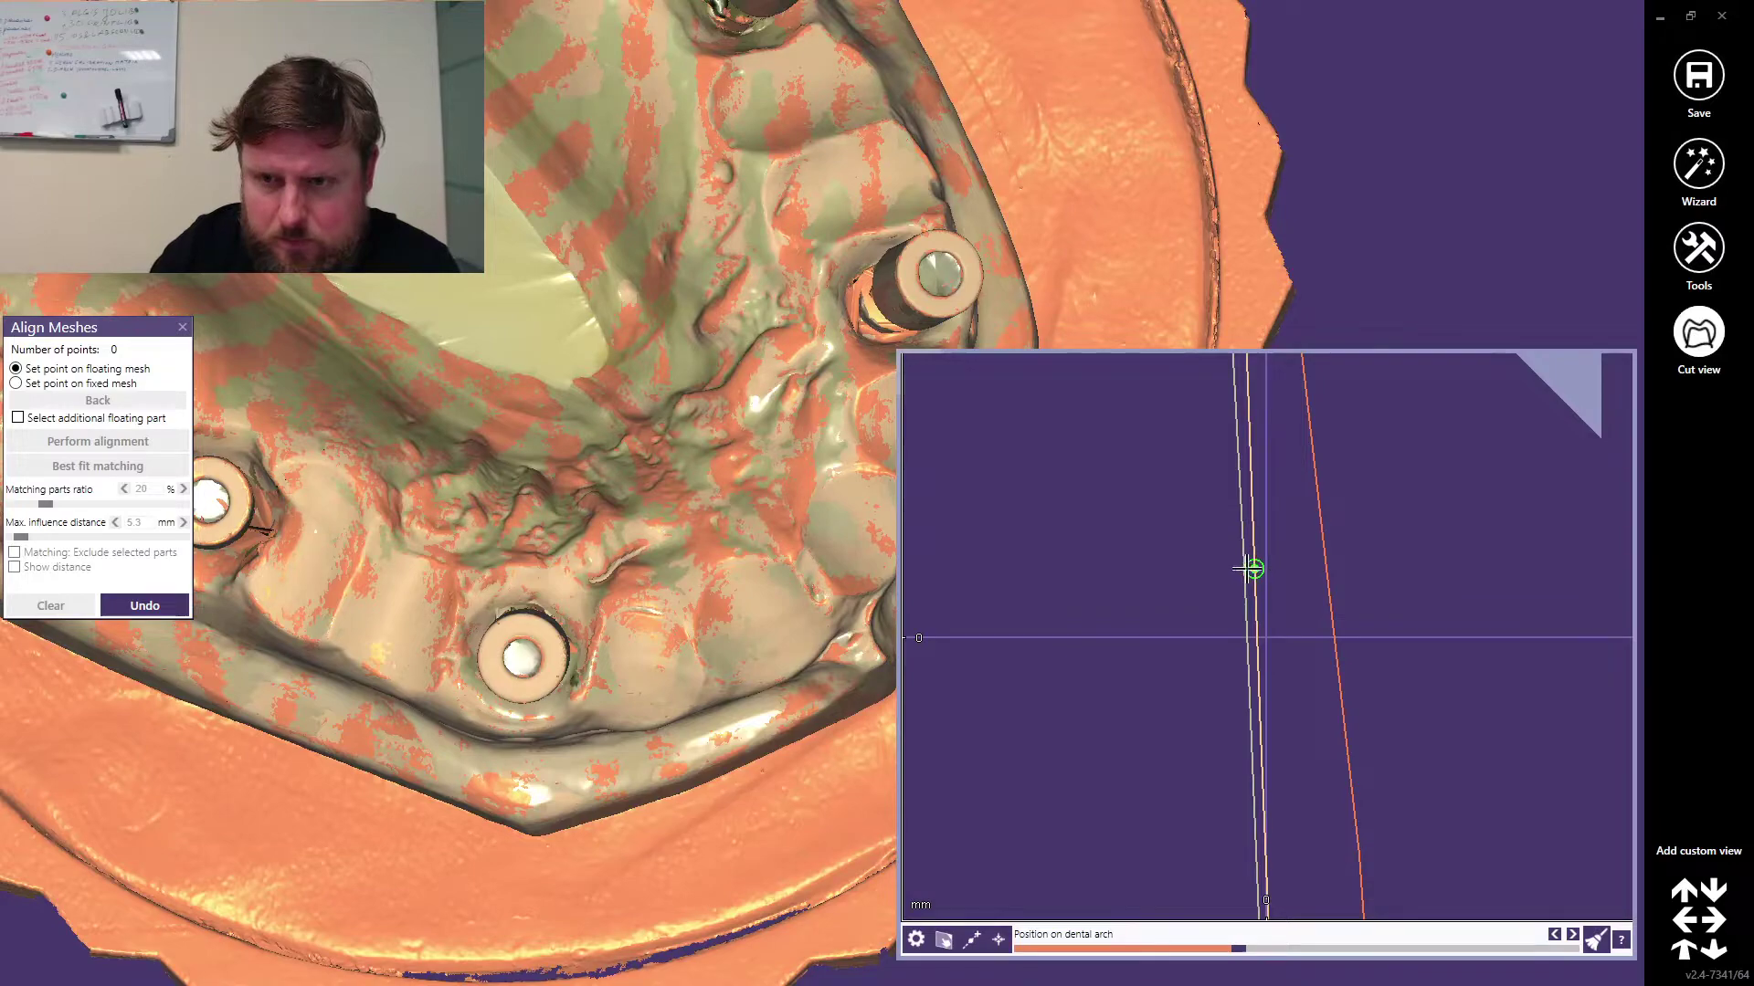
mouse_move(1253, 568)
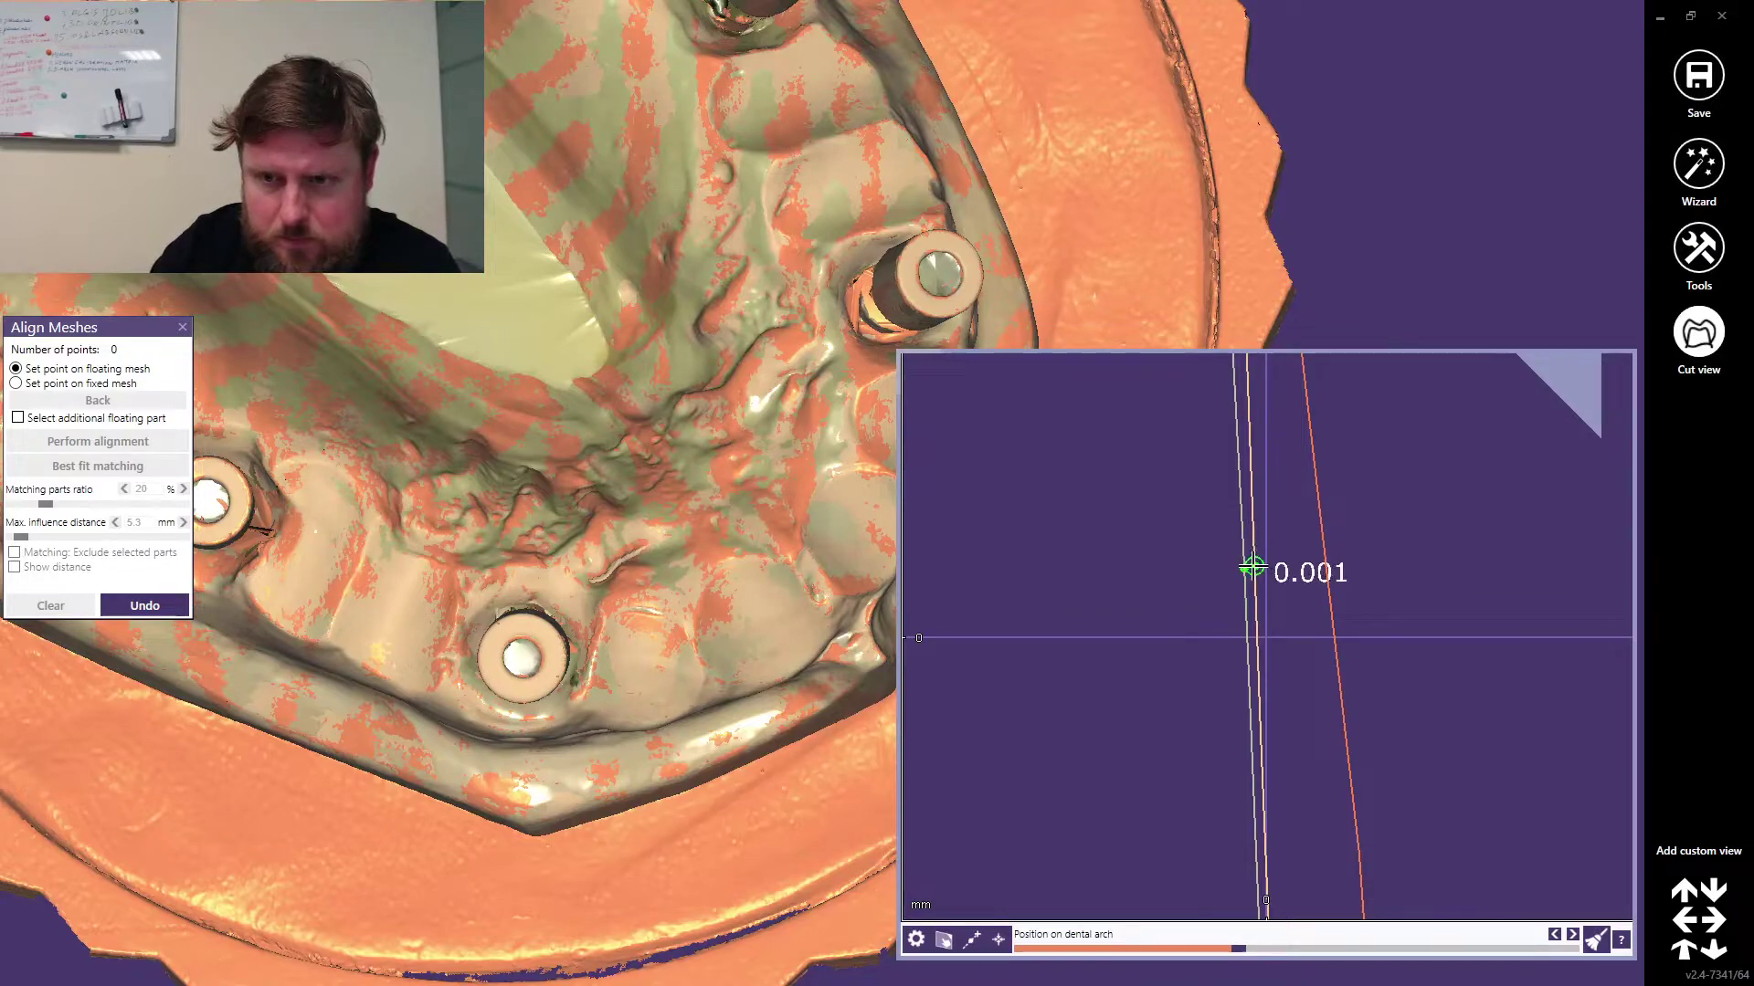
drag(1253, 568, 1321, 571)
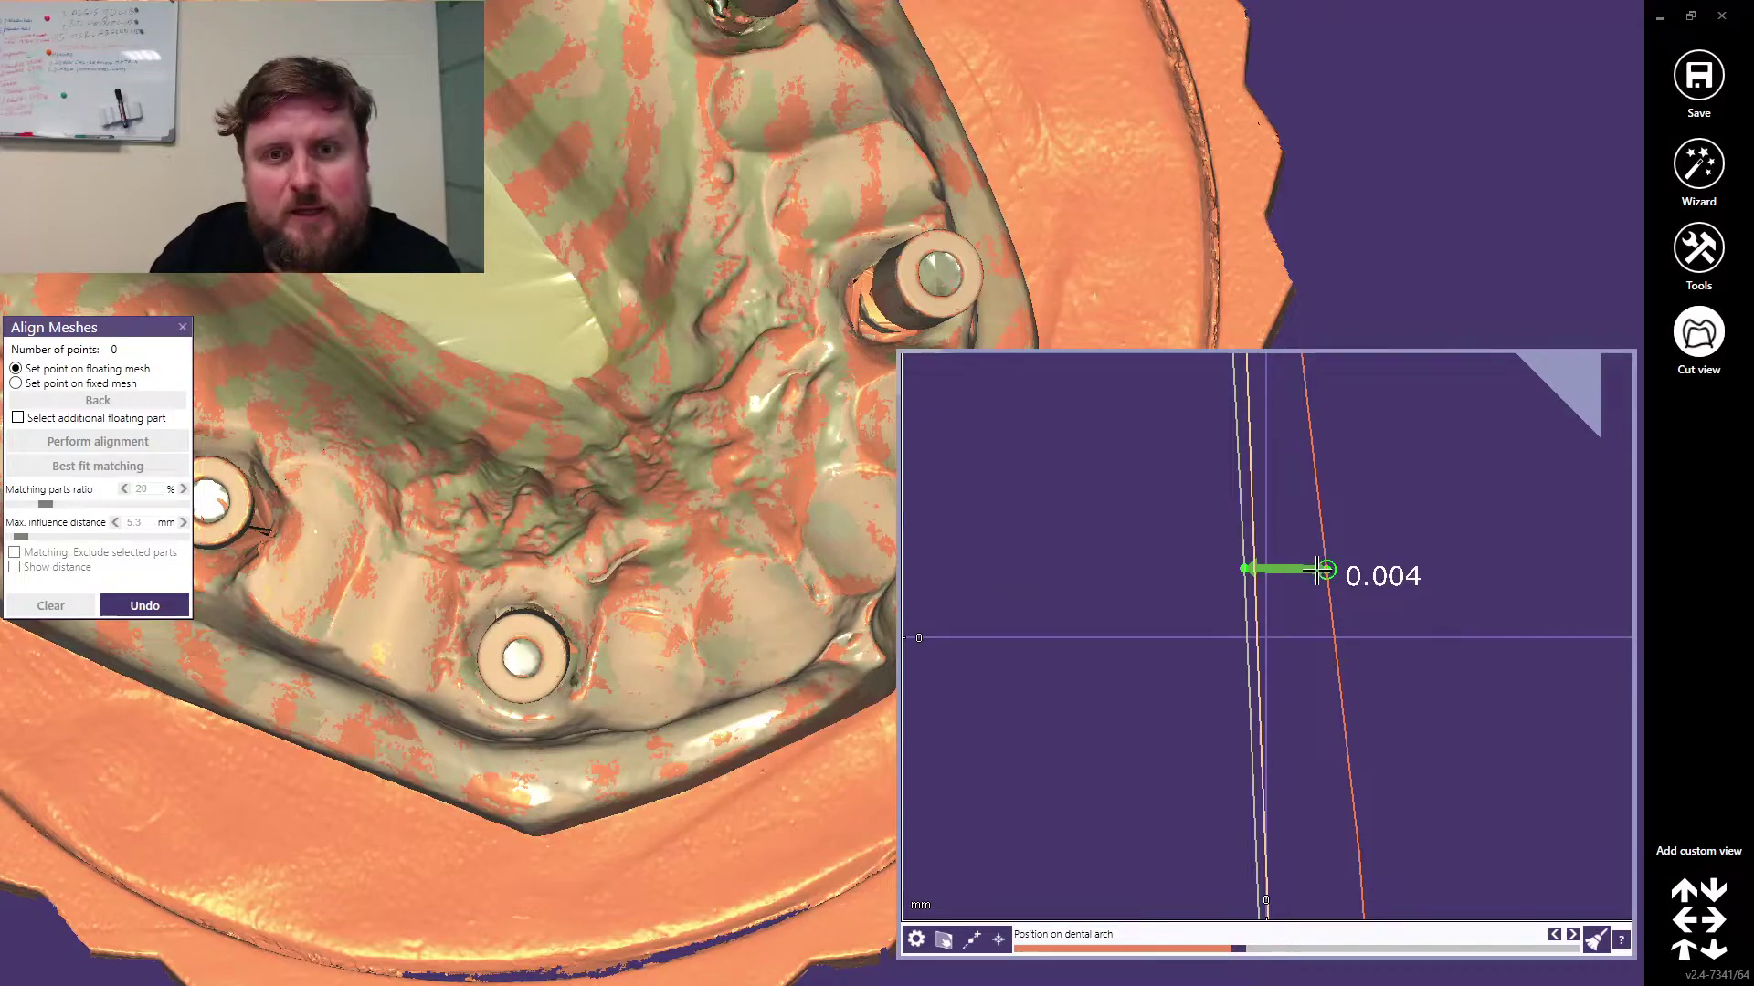
scroll(730, 630, down, 5)
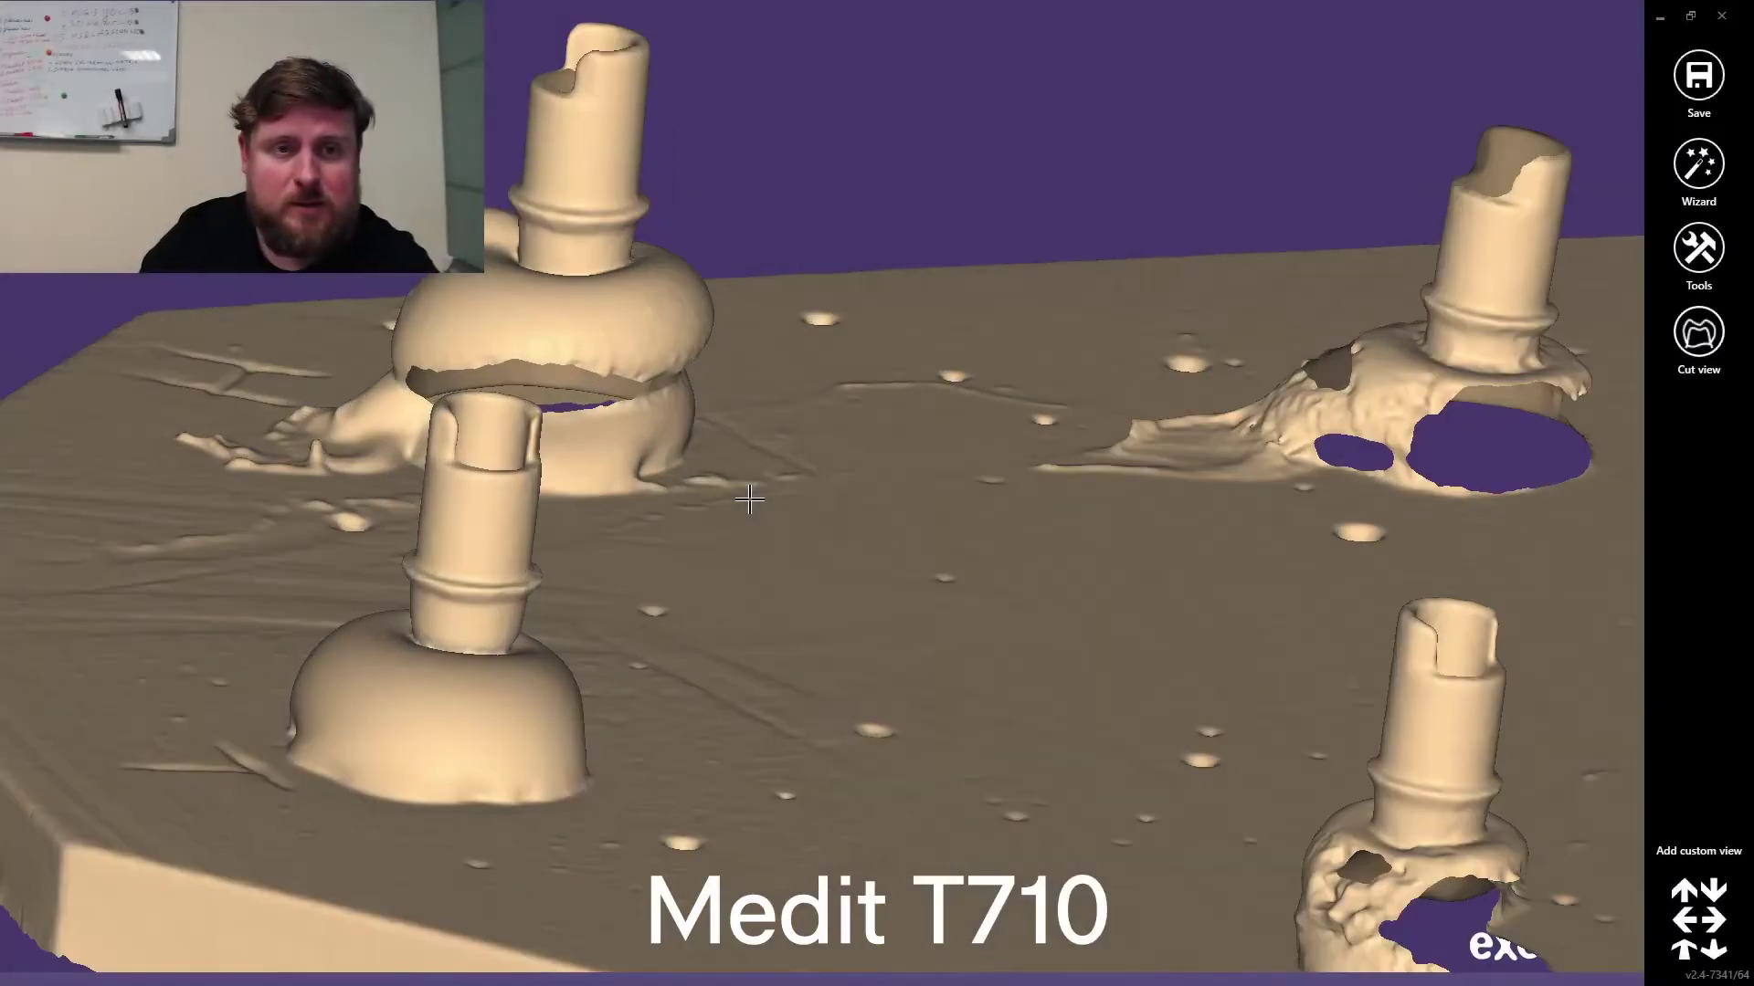
Step: Examine the Medit T710 Ti-base scan around all four posts, including their rims, notches and surface quality
scroll(557, 470, up, 3)
scroll(558, 471, down, 3)
scroll(557, 471, down, 2)
right_drag(626, 509, 471, 437)
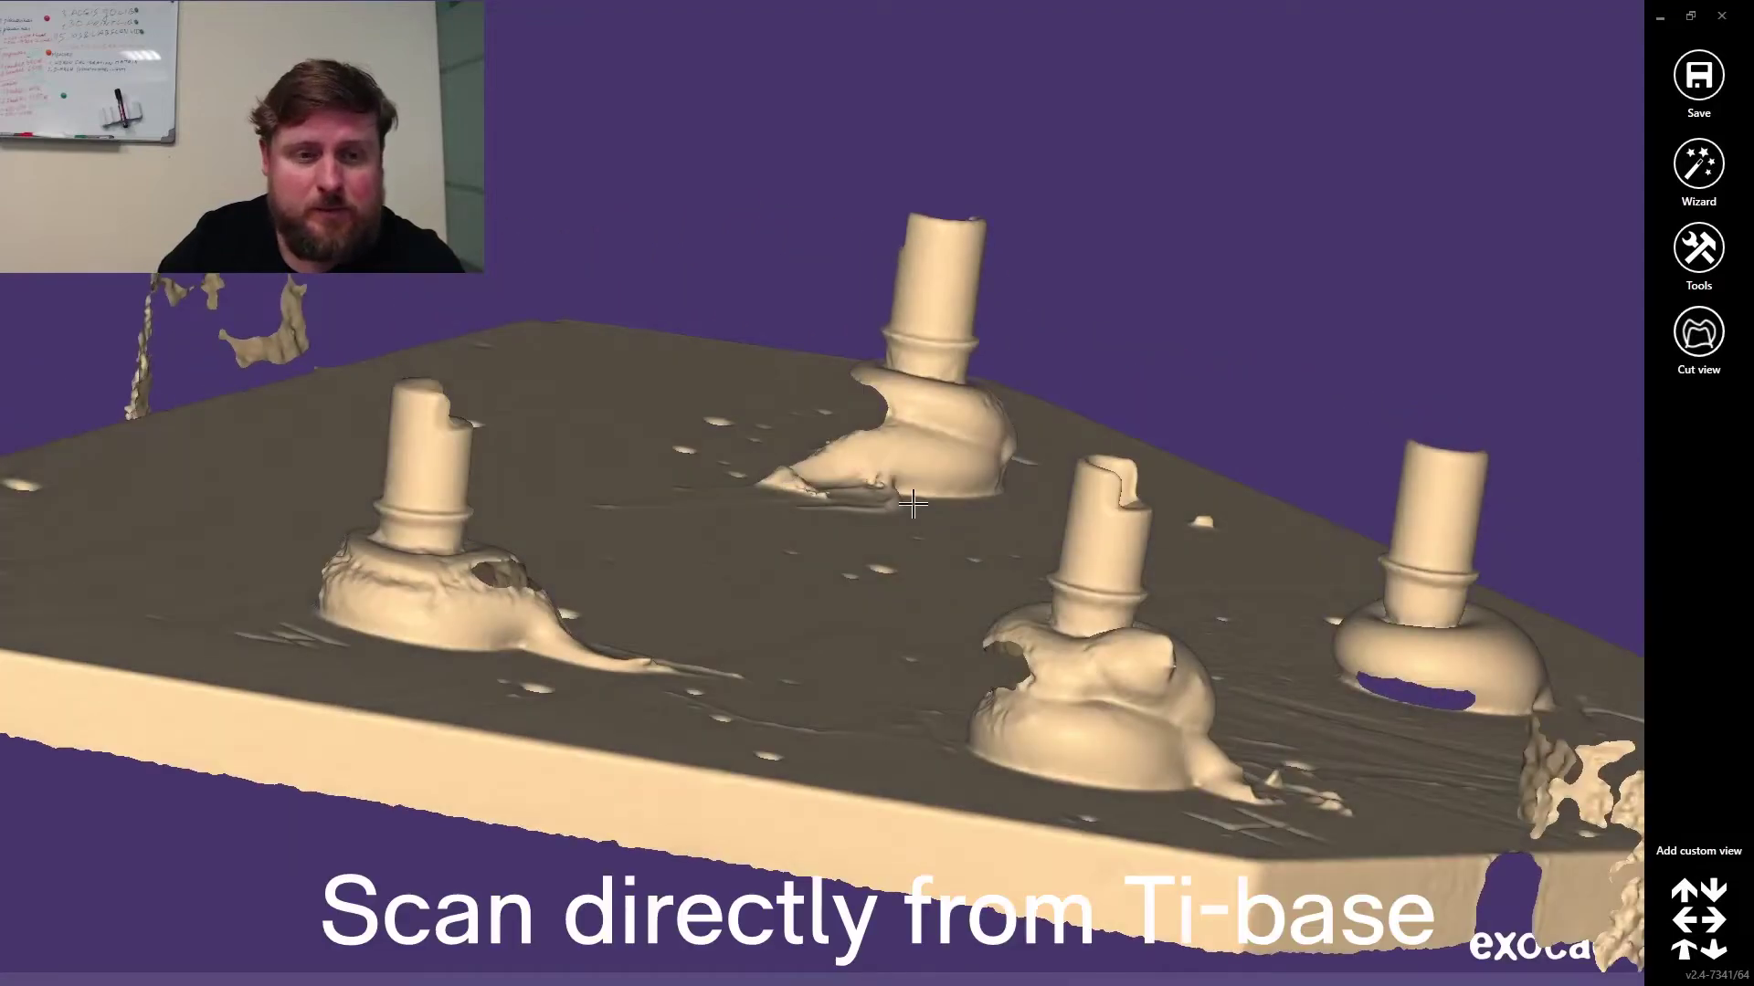
right_drag(1049, 548, 859, 539)
scroll(860, 539, up, 5)
scroll(854, 550, up, 1)
scroll(850, 567, down, 4)
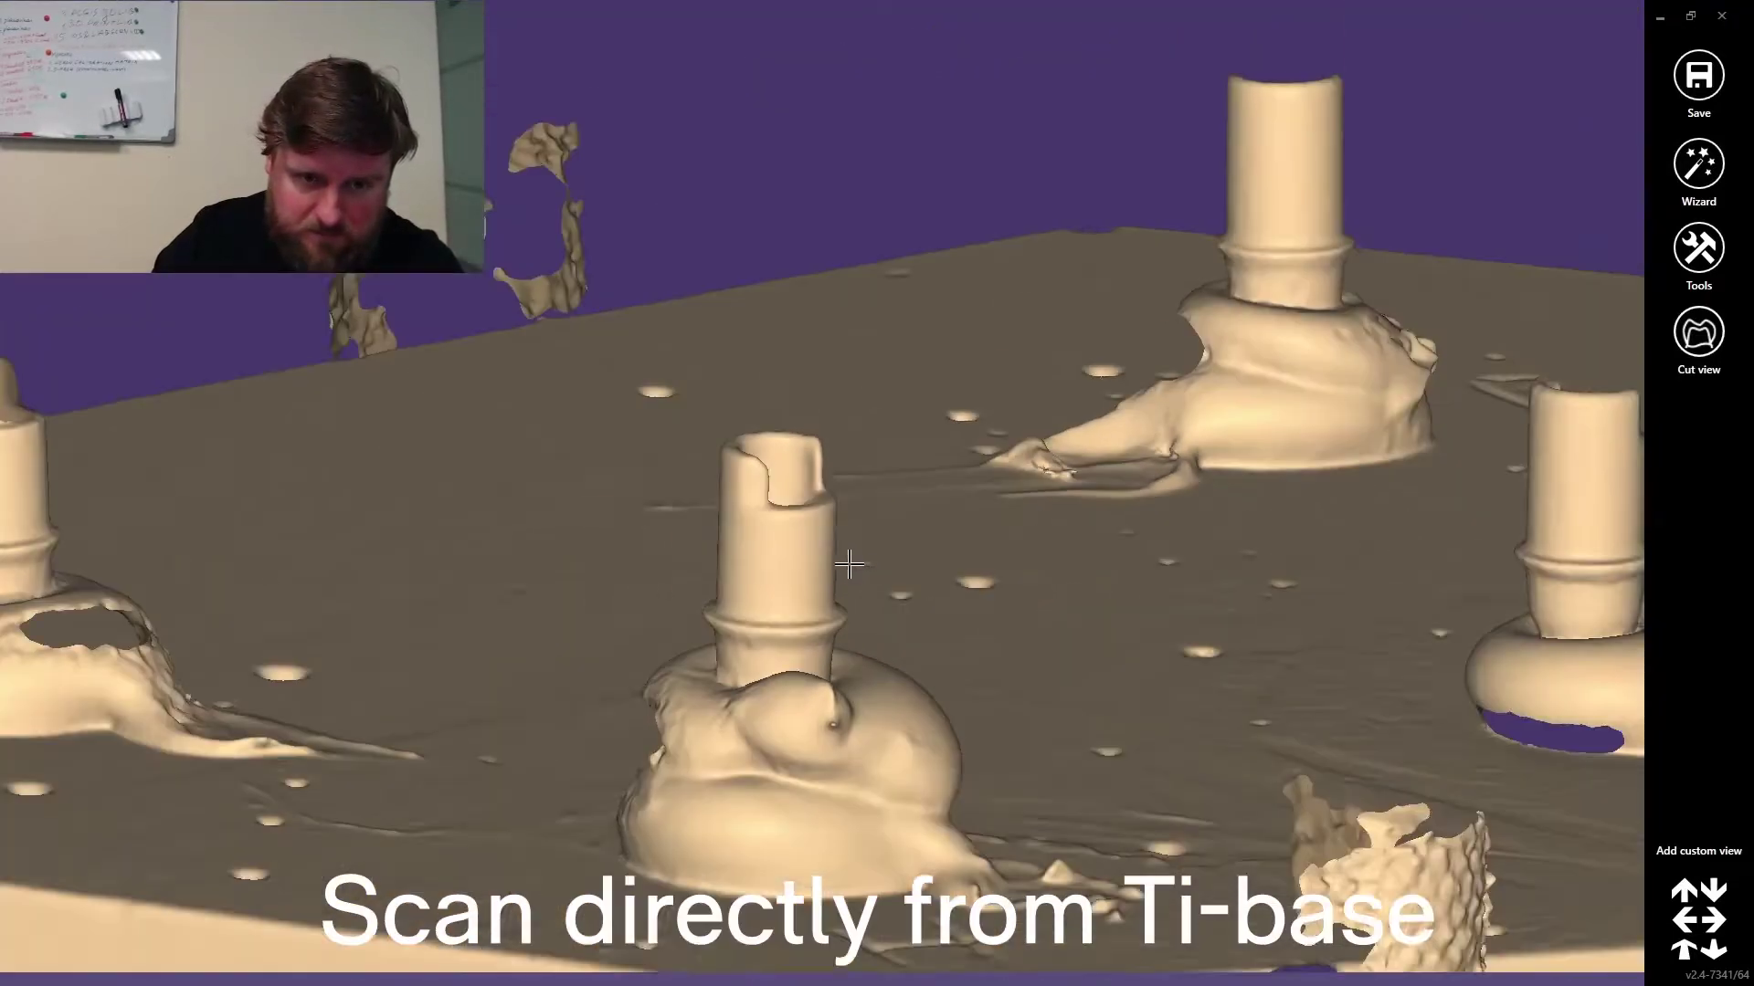
right_drag(908, 627, 906, 619)
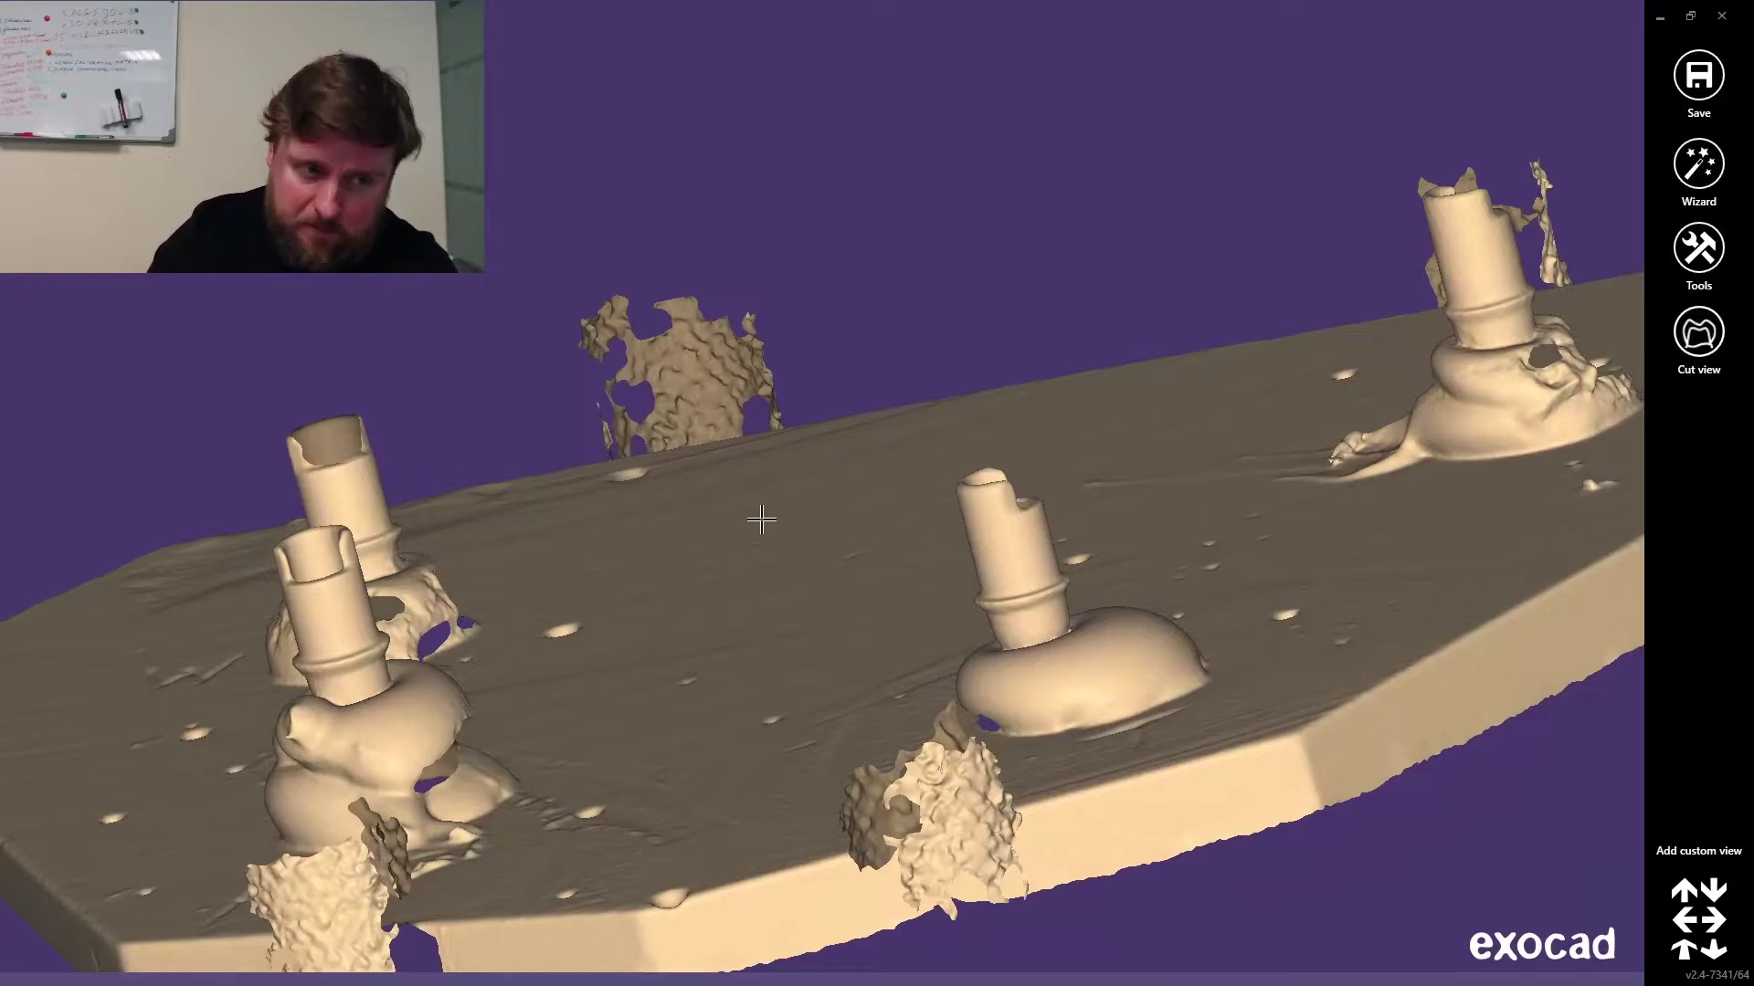
right_drag(761, 519, 757, 515)
scroll(757, 515, up, 6)
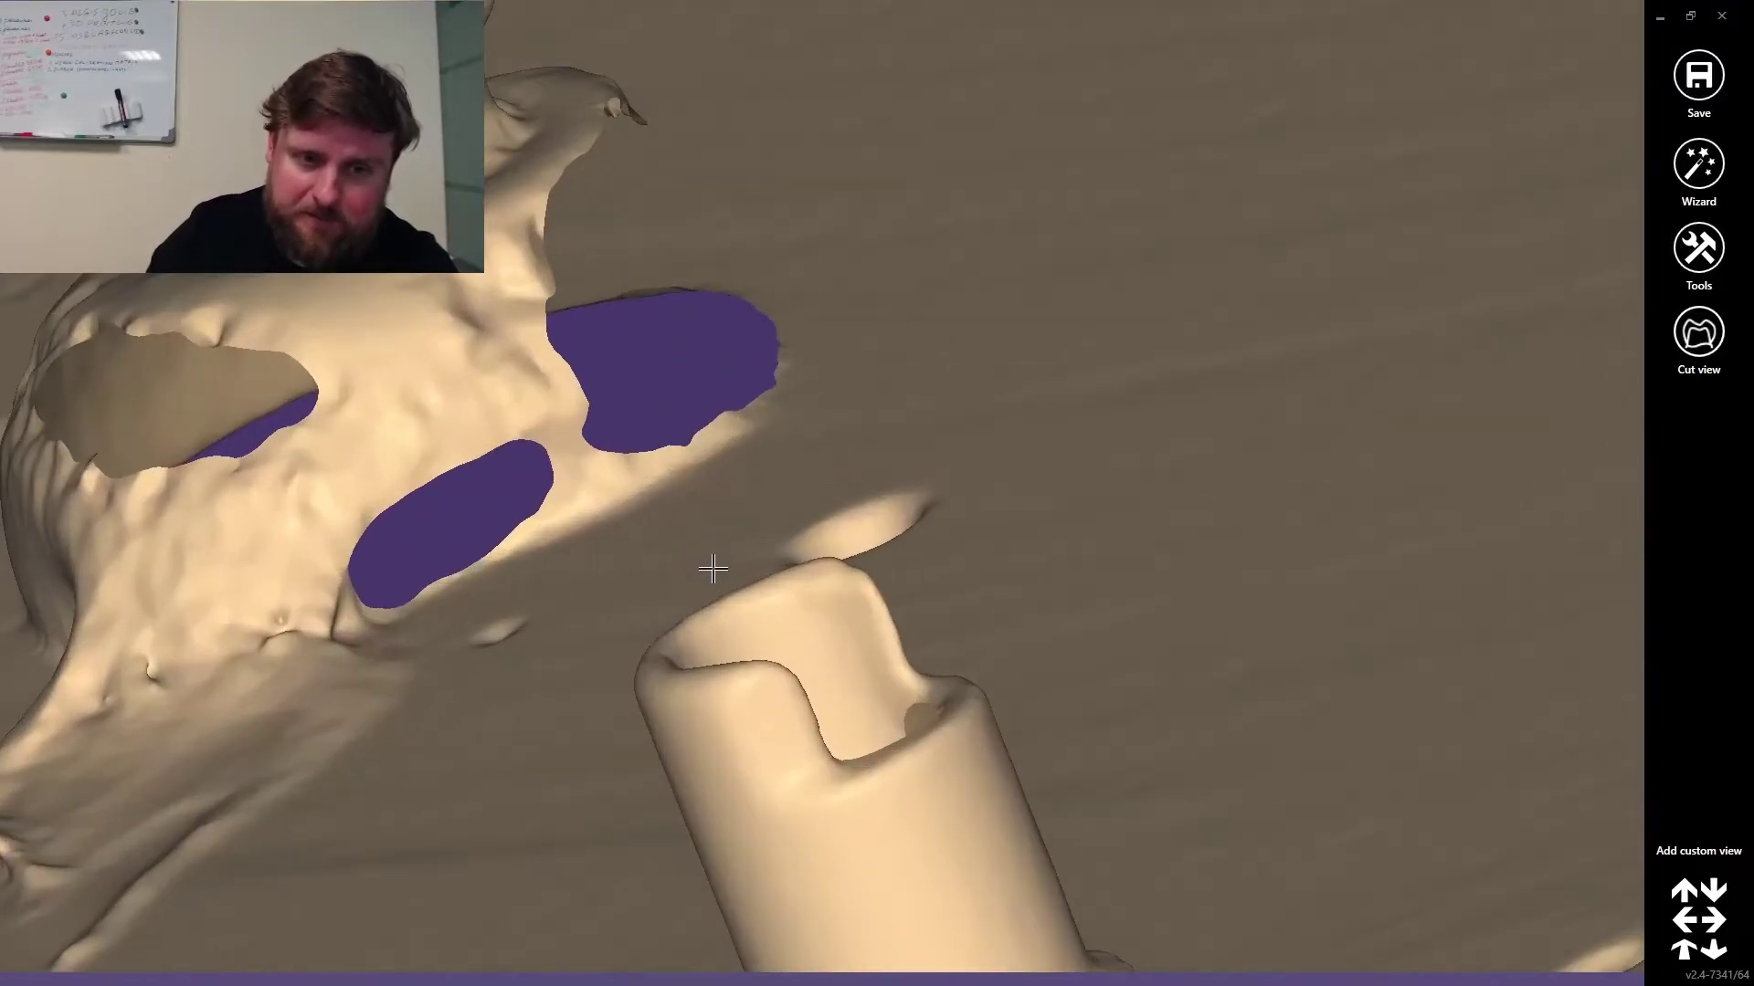
scroll(712, 570, down, 8)
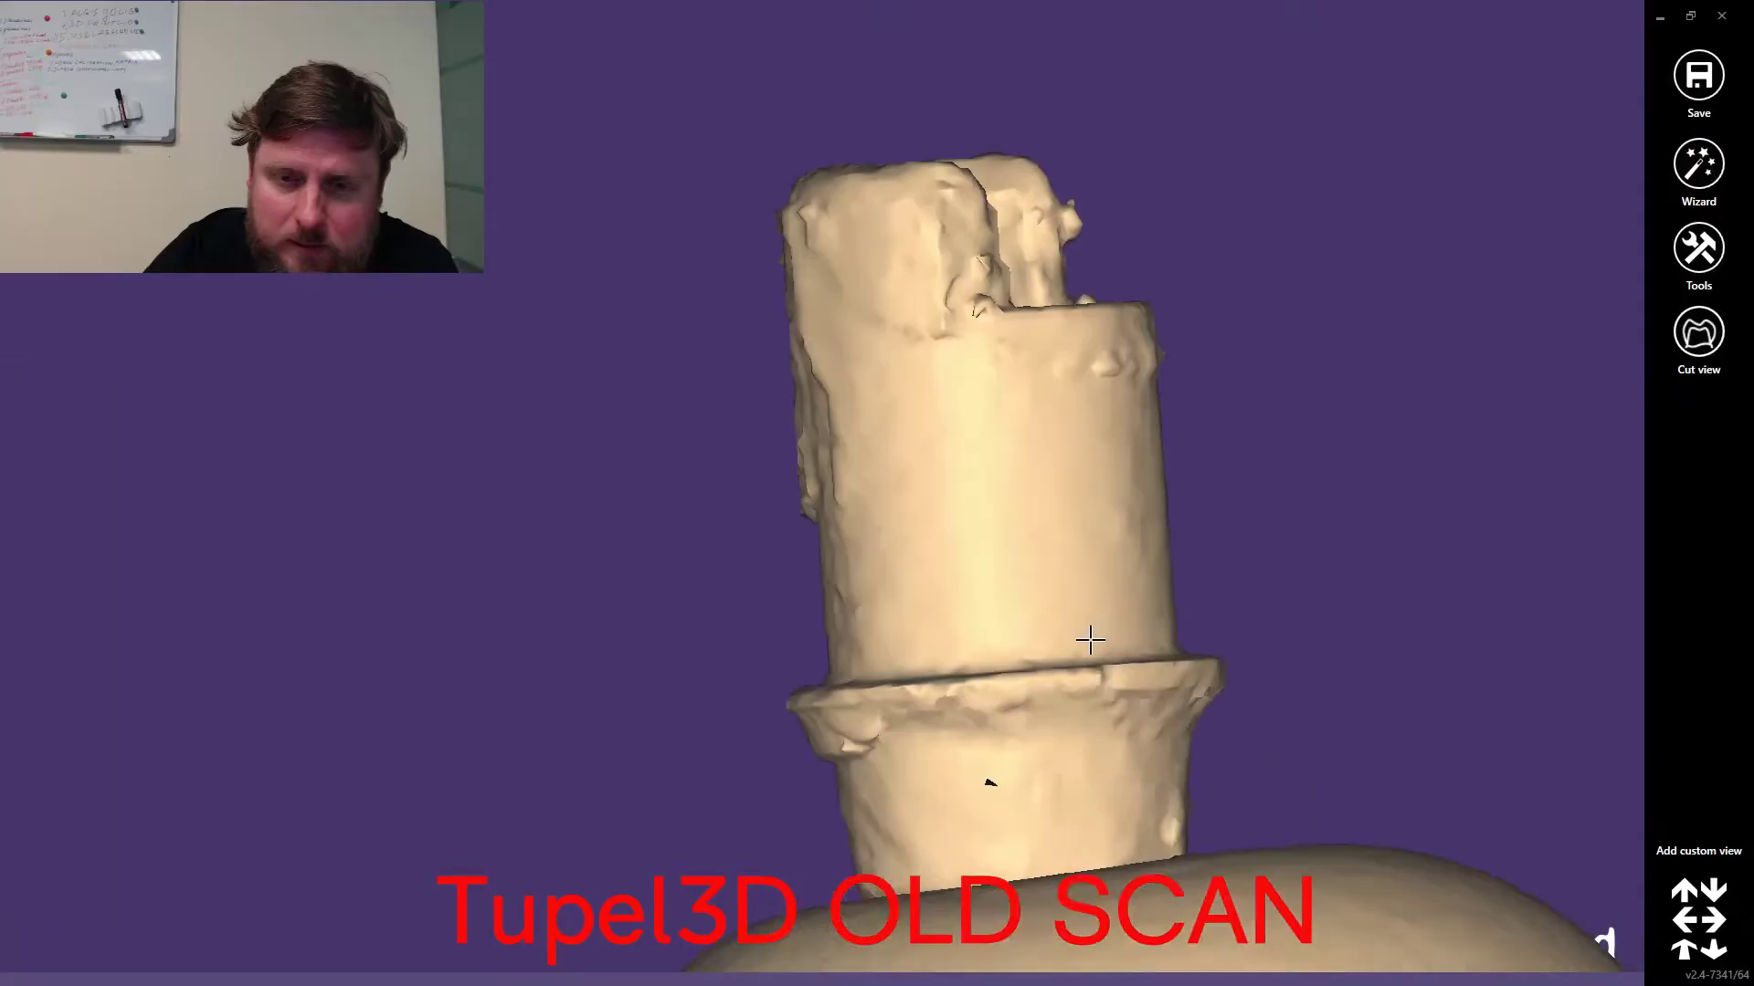
Step: Examine the old Tupel3D Ti-base scan for surface roughness and edge artefacts on several posts
scroll(1089, 641, up, 3)
scroll(1078, 639, down, 5)
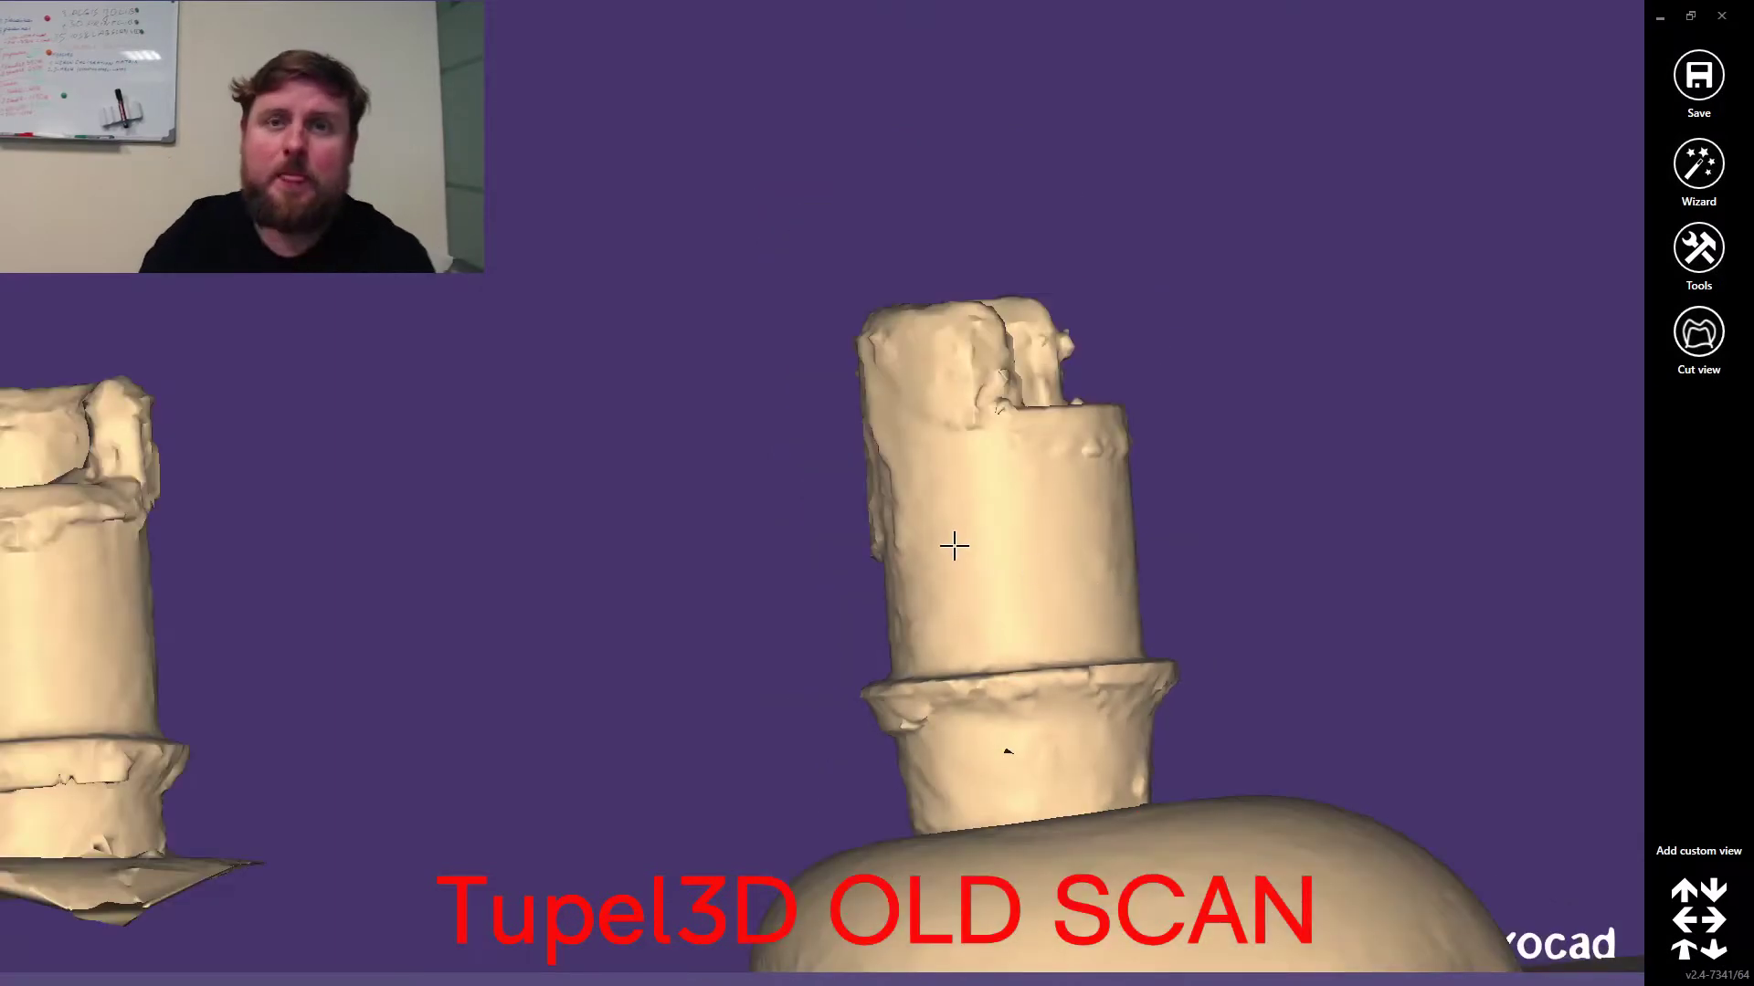
scroll(770, 701, down, 3)
right_drag(989, 686, 291, 650)
middle_drag(291, 651, 967, 544)
middle_drag(274, 546, 594, 519)
scroll(748, 524, up, 4)
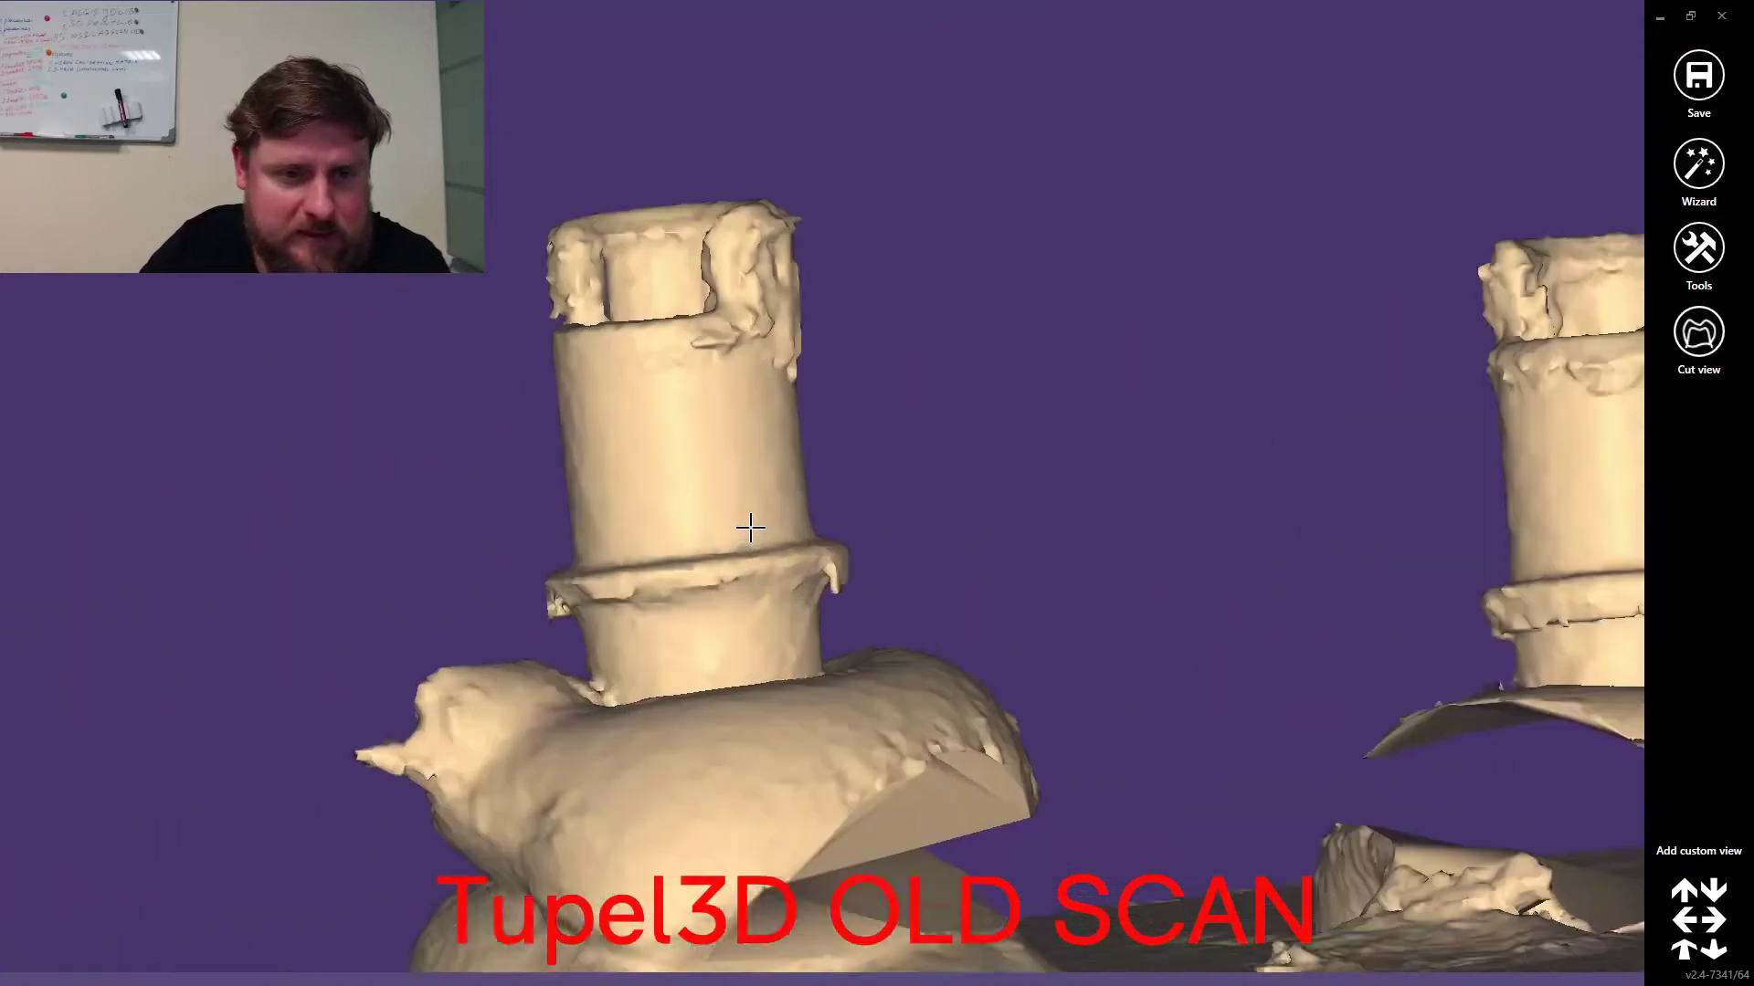
scroll(755, 527, down, 5)
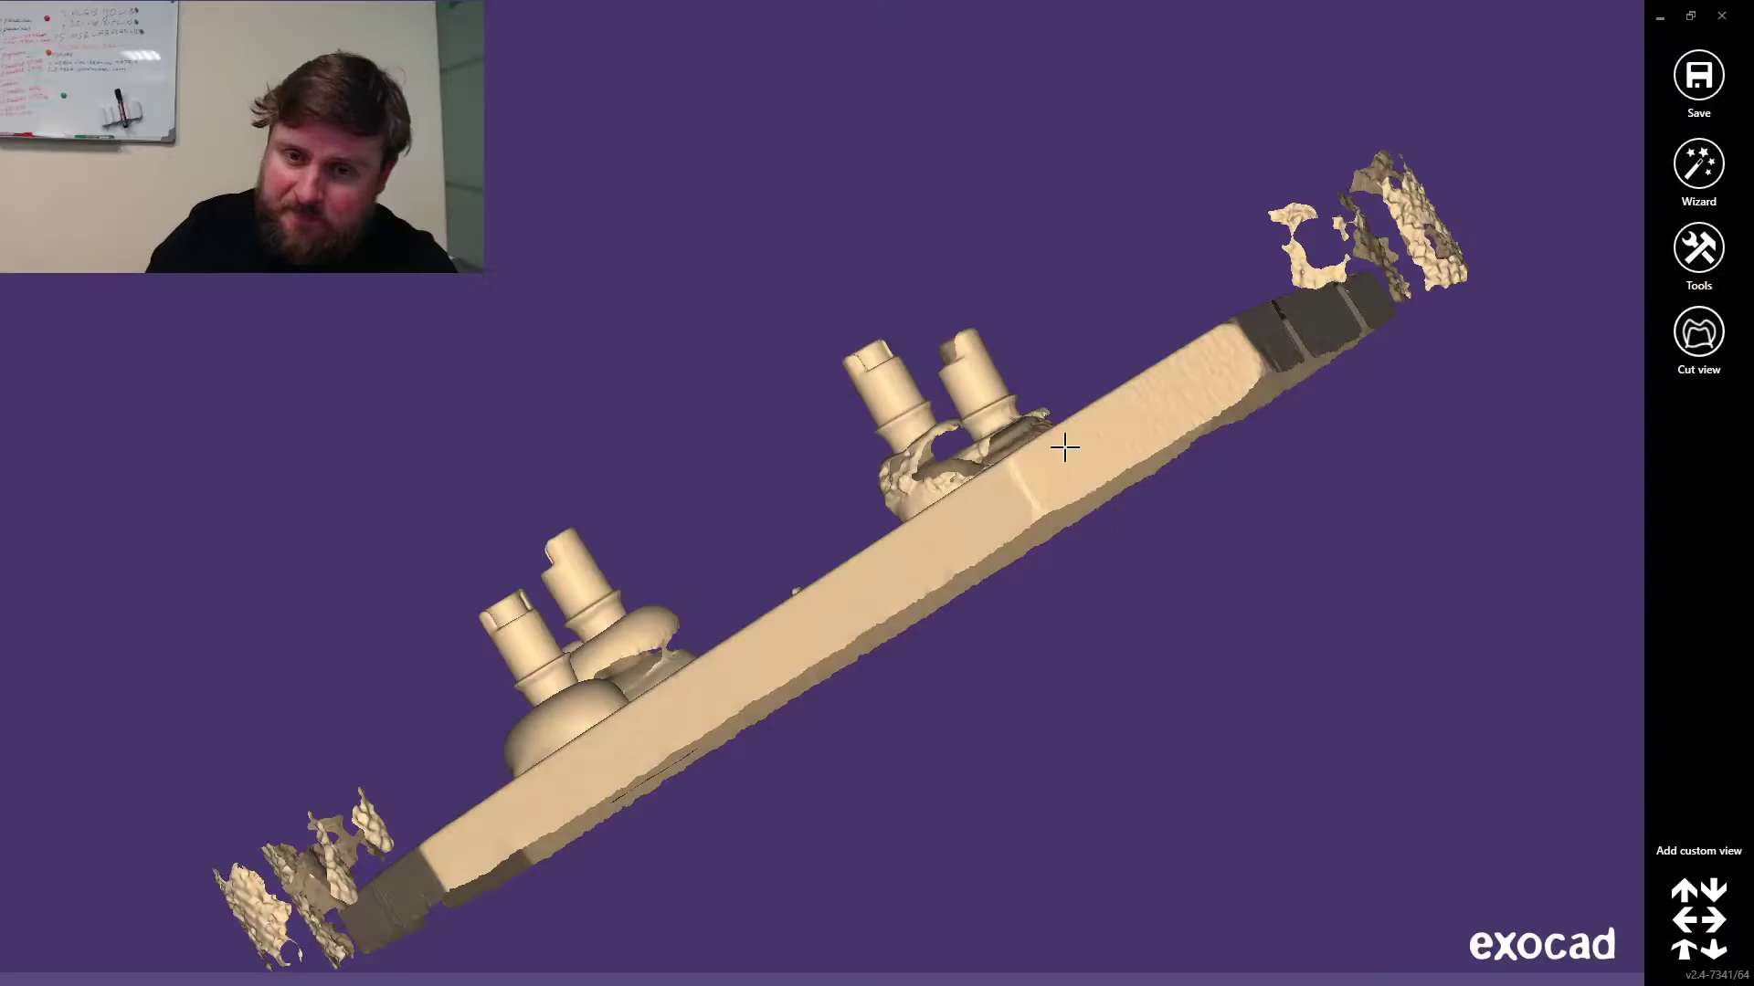
Step: Inspect the Medit Ti-base scan again up close on two neighbouring posts and as a whole plate
scroll(968, 409, up, 4)
scroll(926, 395, up, 2)
right_drag(924, 394, 928, 395)
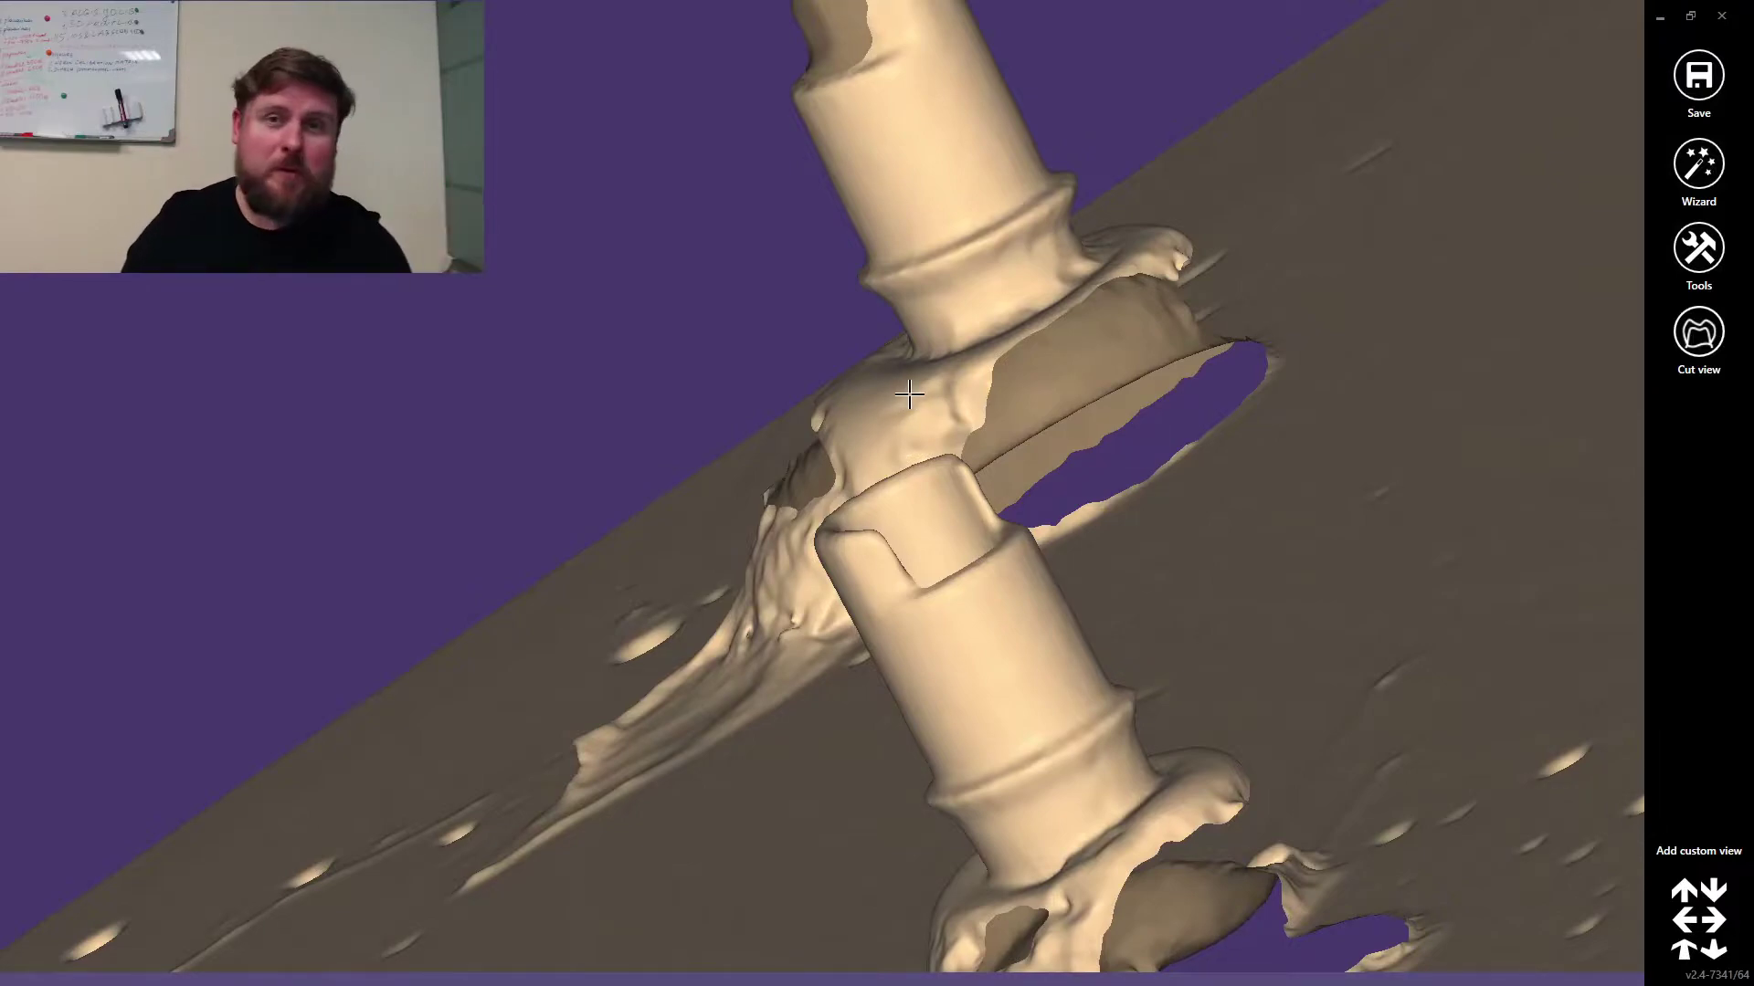
scroll(822, 393, down, 6)
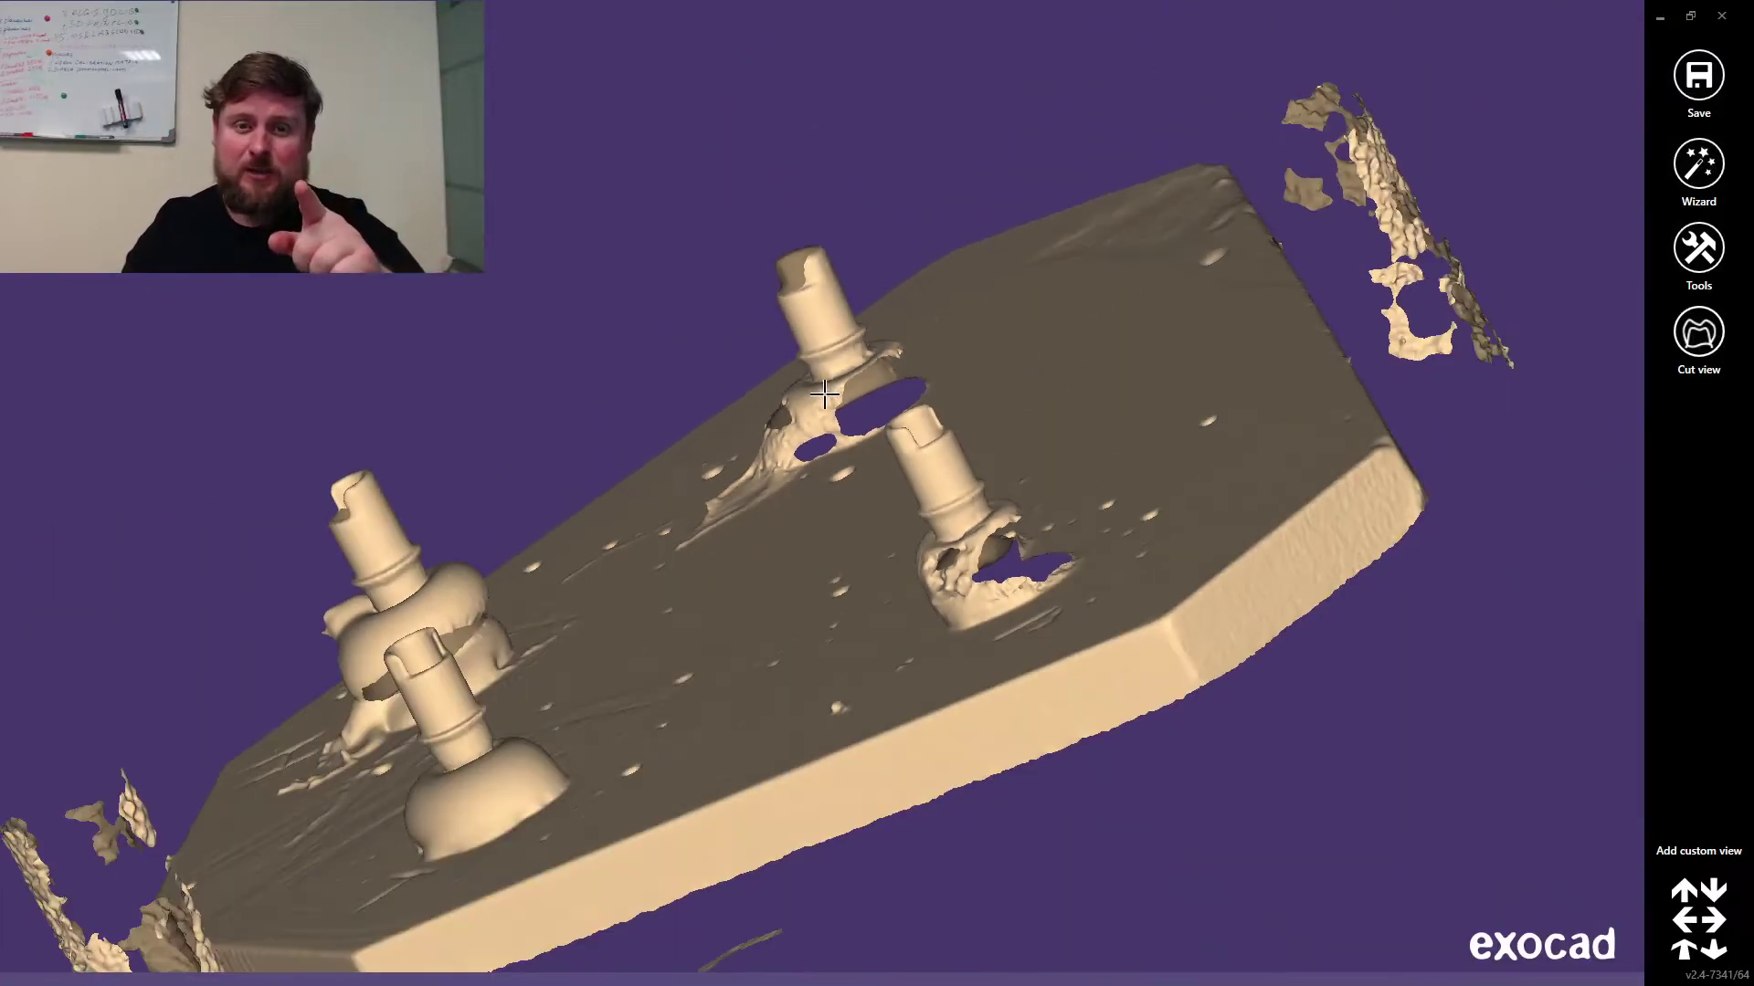
mouse_move(807, 434)
right_down()
mouse_move(829, 435)
mouse_move(806, 435)
right_up()
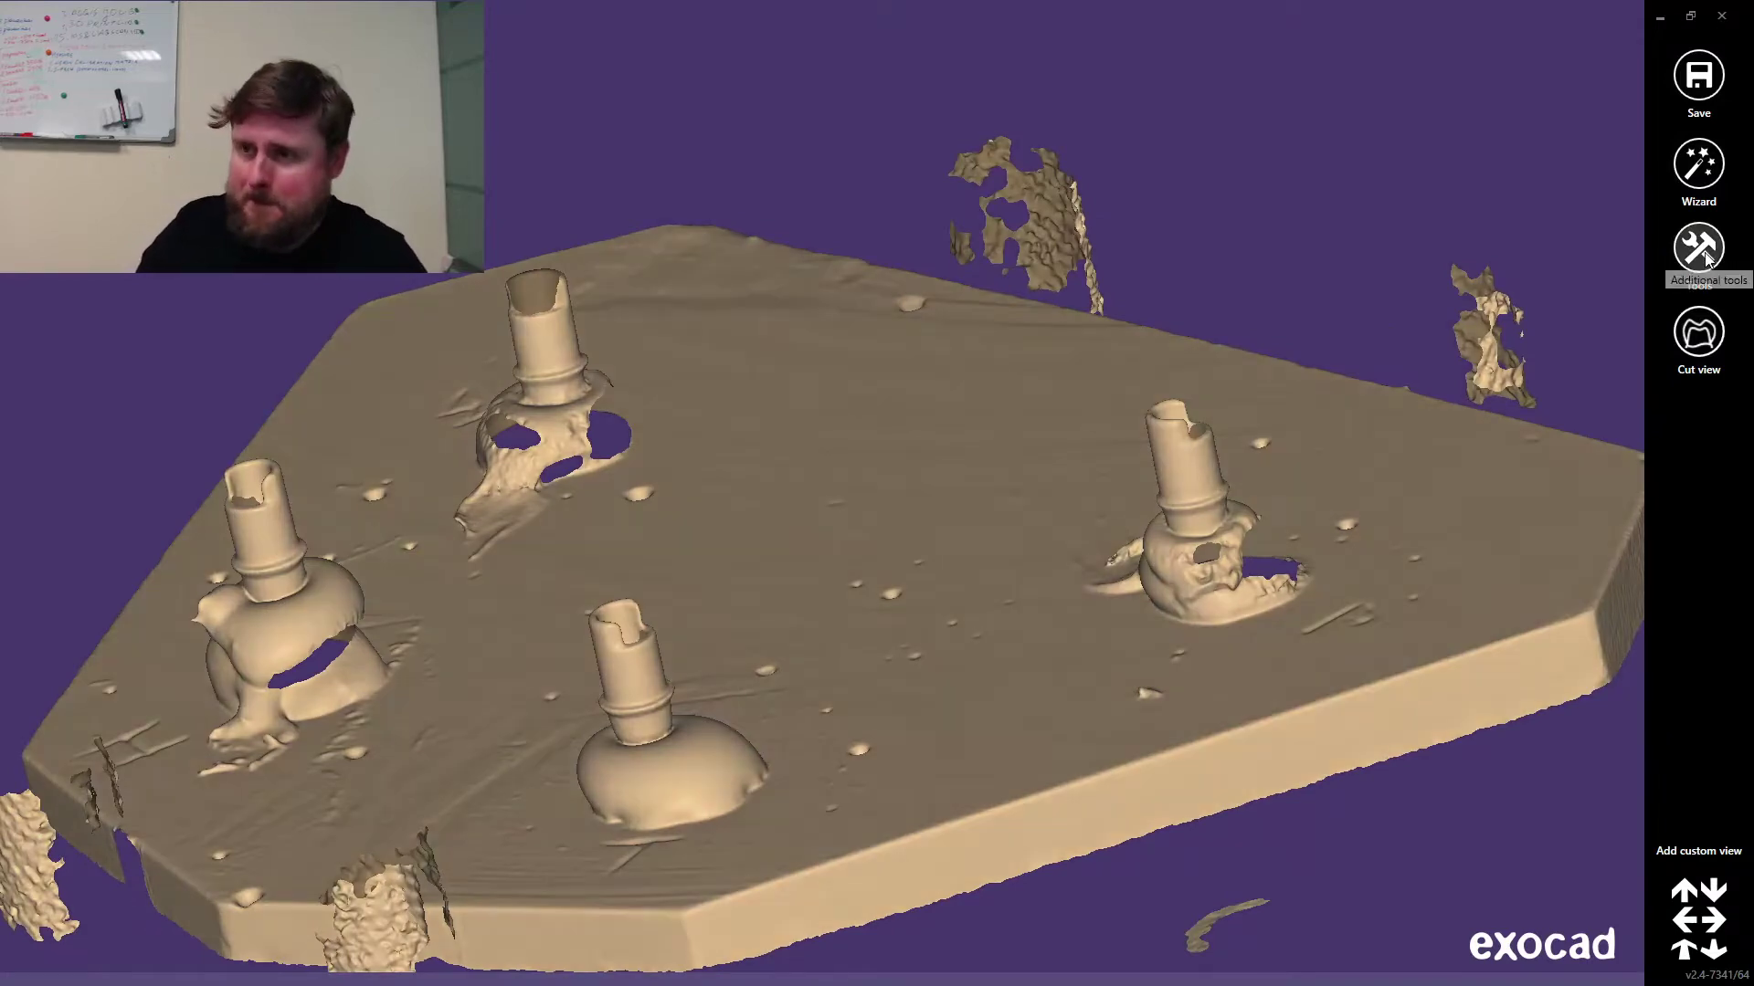
Step: Start adding a mesh with the type set to Generic visualization mesh
click(1697, 251)
click(1381, 599)
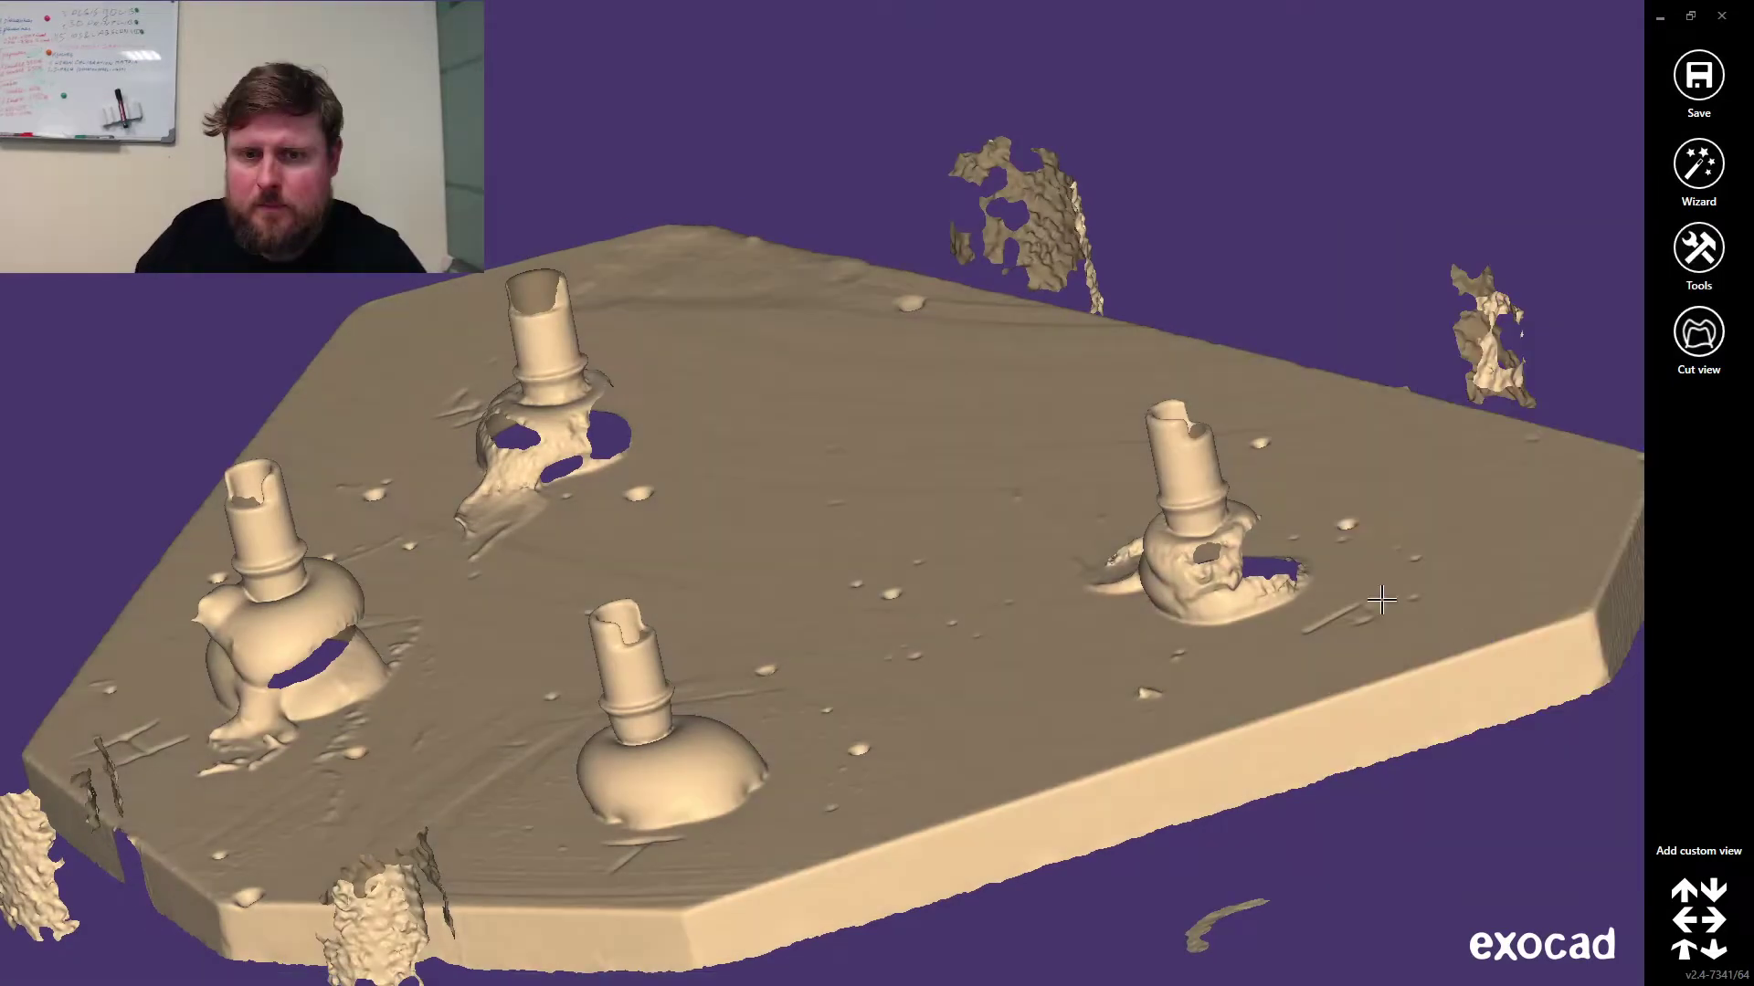
click(1177, 307)
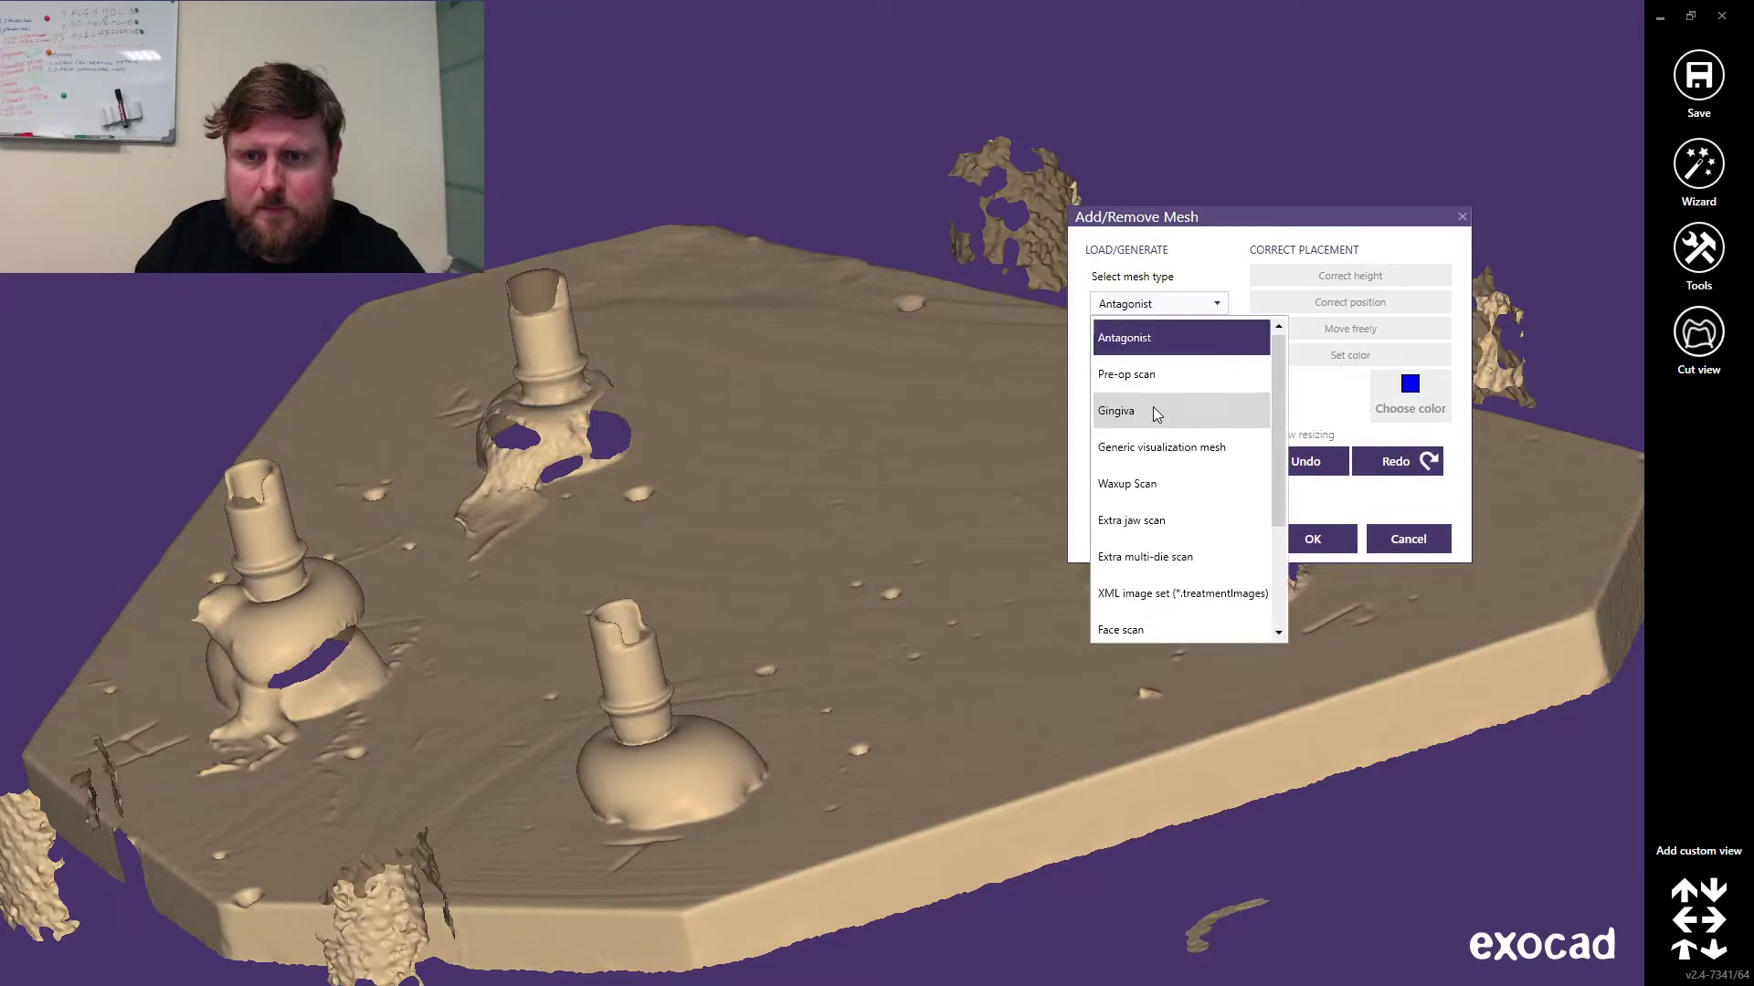
click(1176, 445)
click(1162, 450)
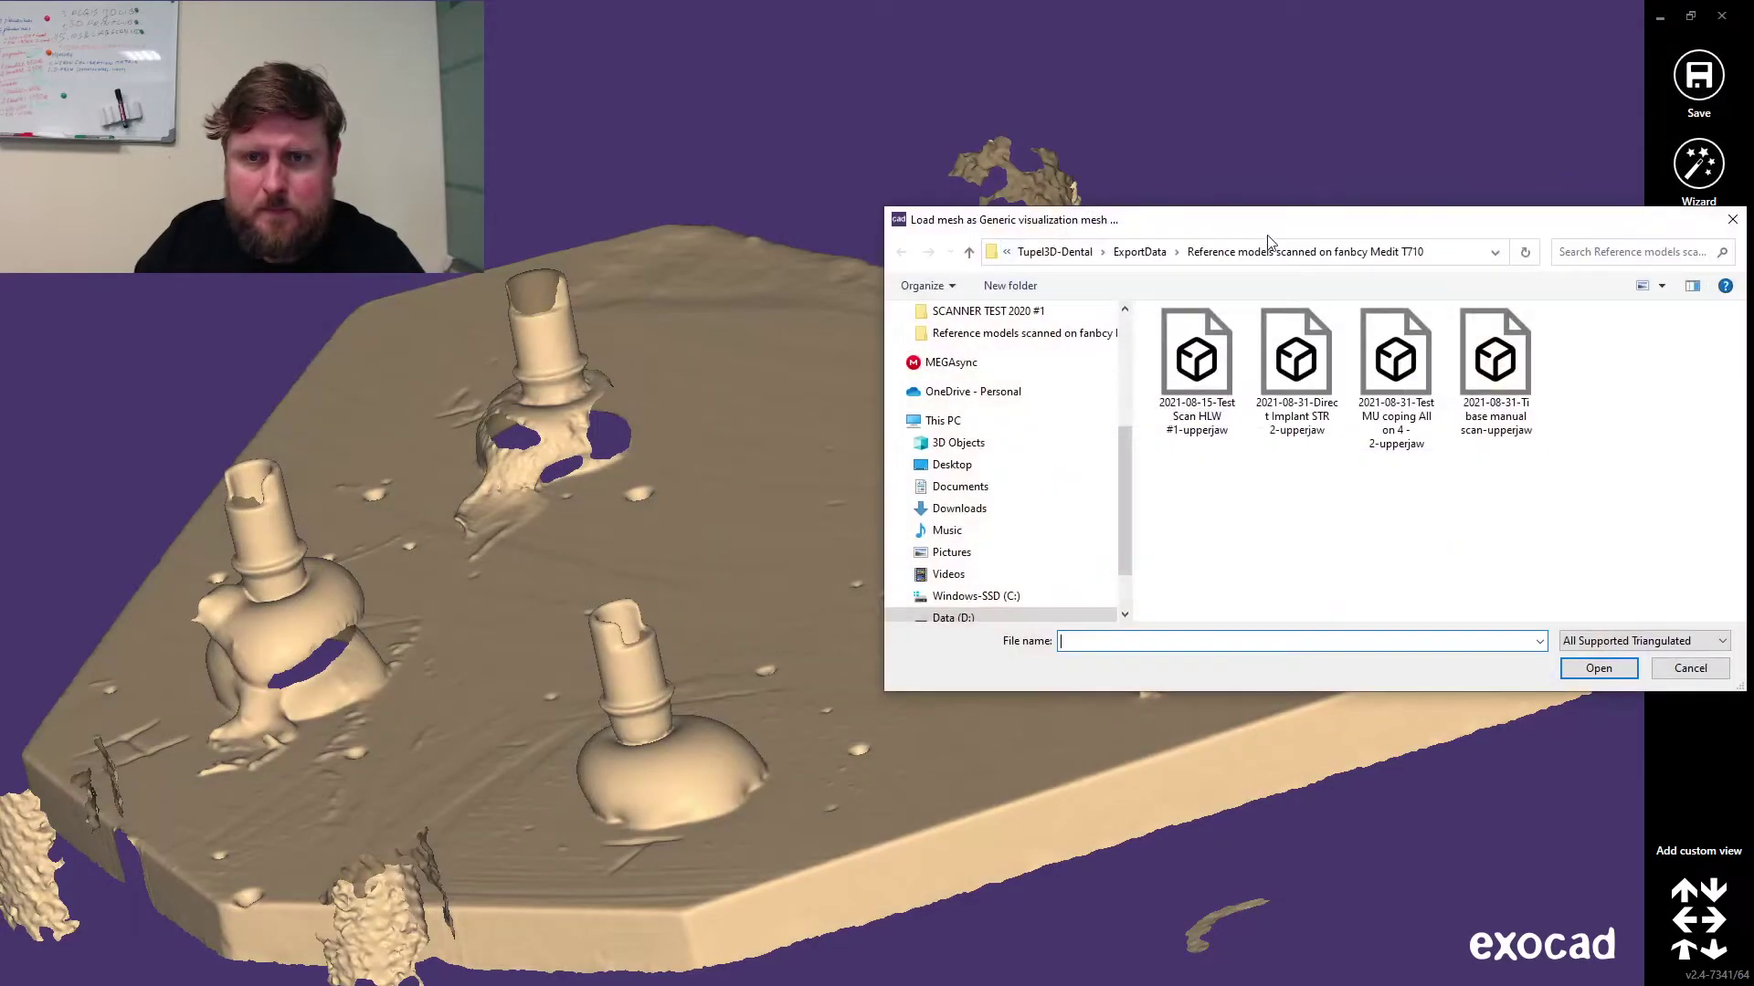
click(1451, 255)
key(ctrl+v)
key(Return)
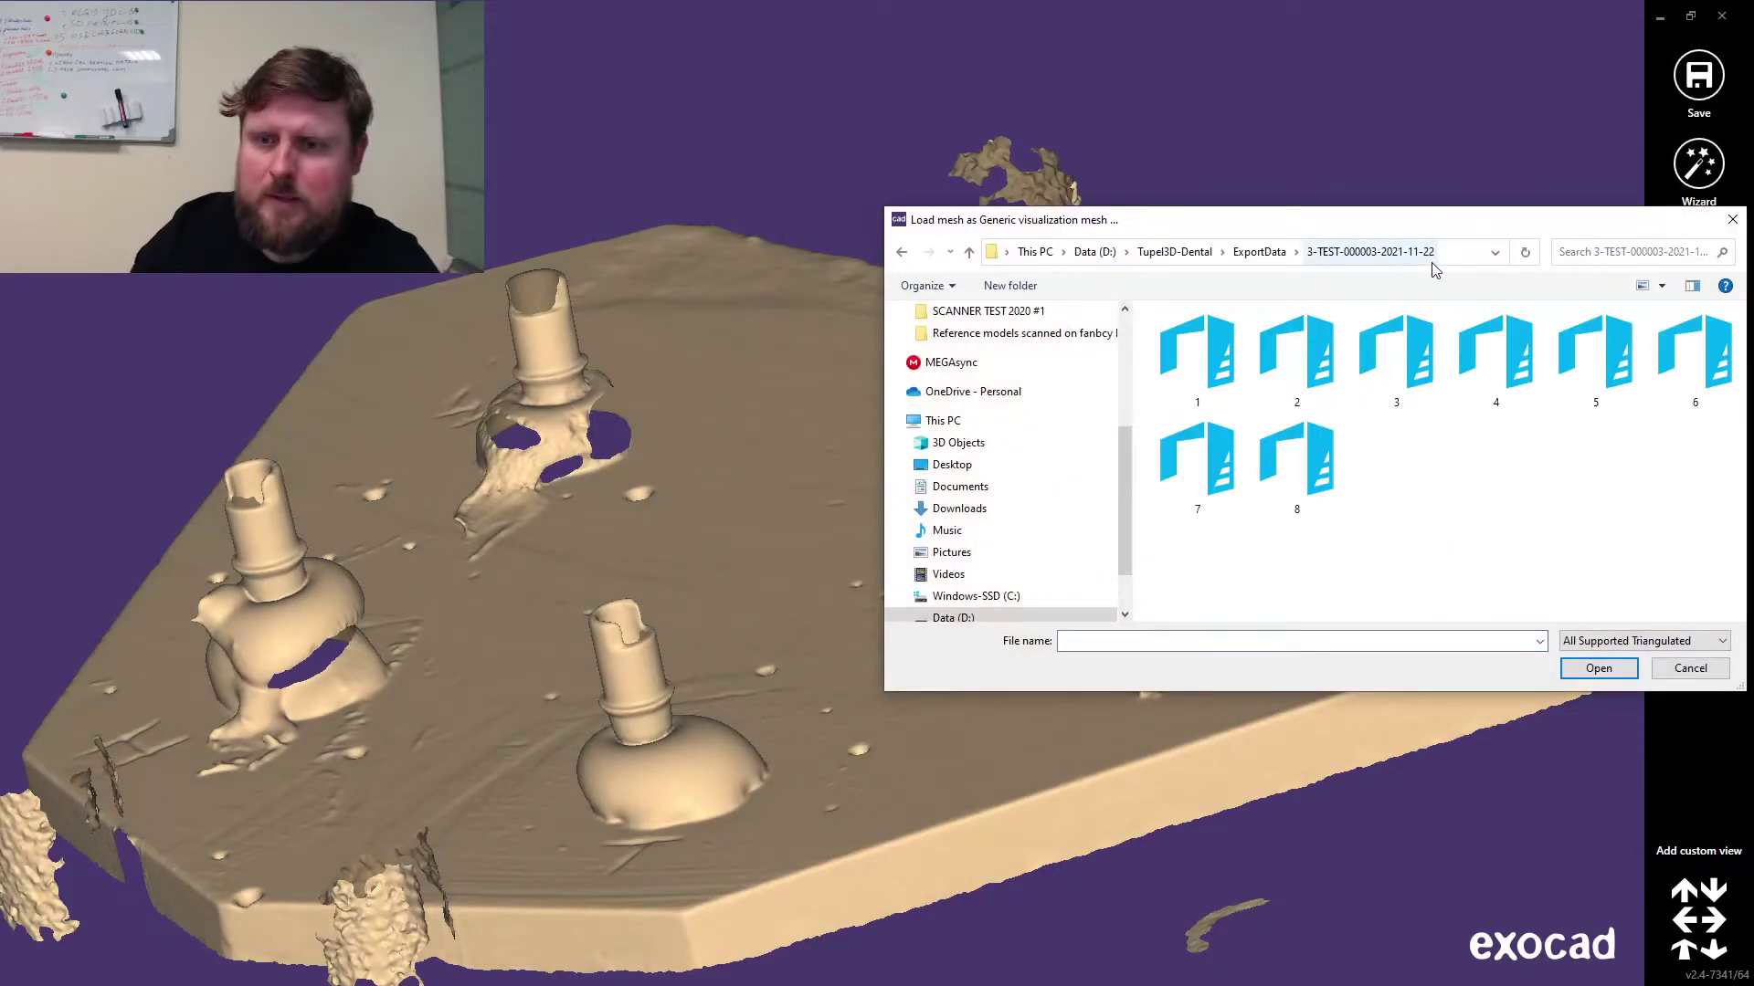
click(1496, 366)
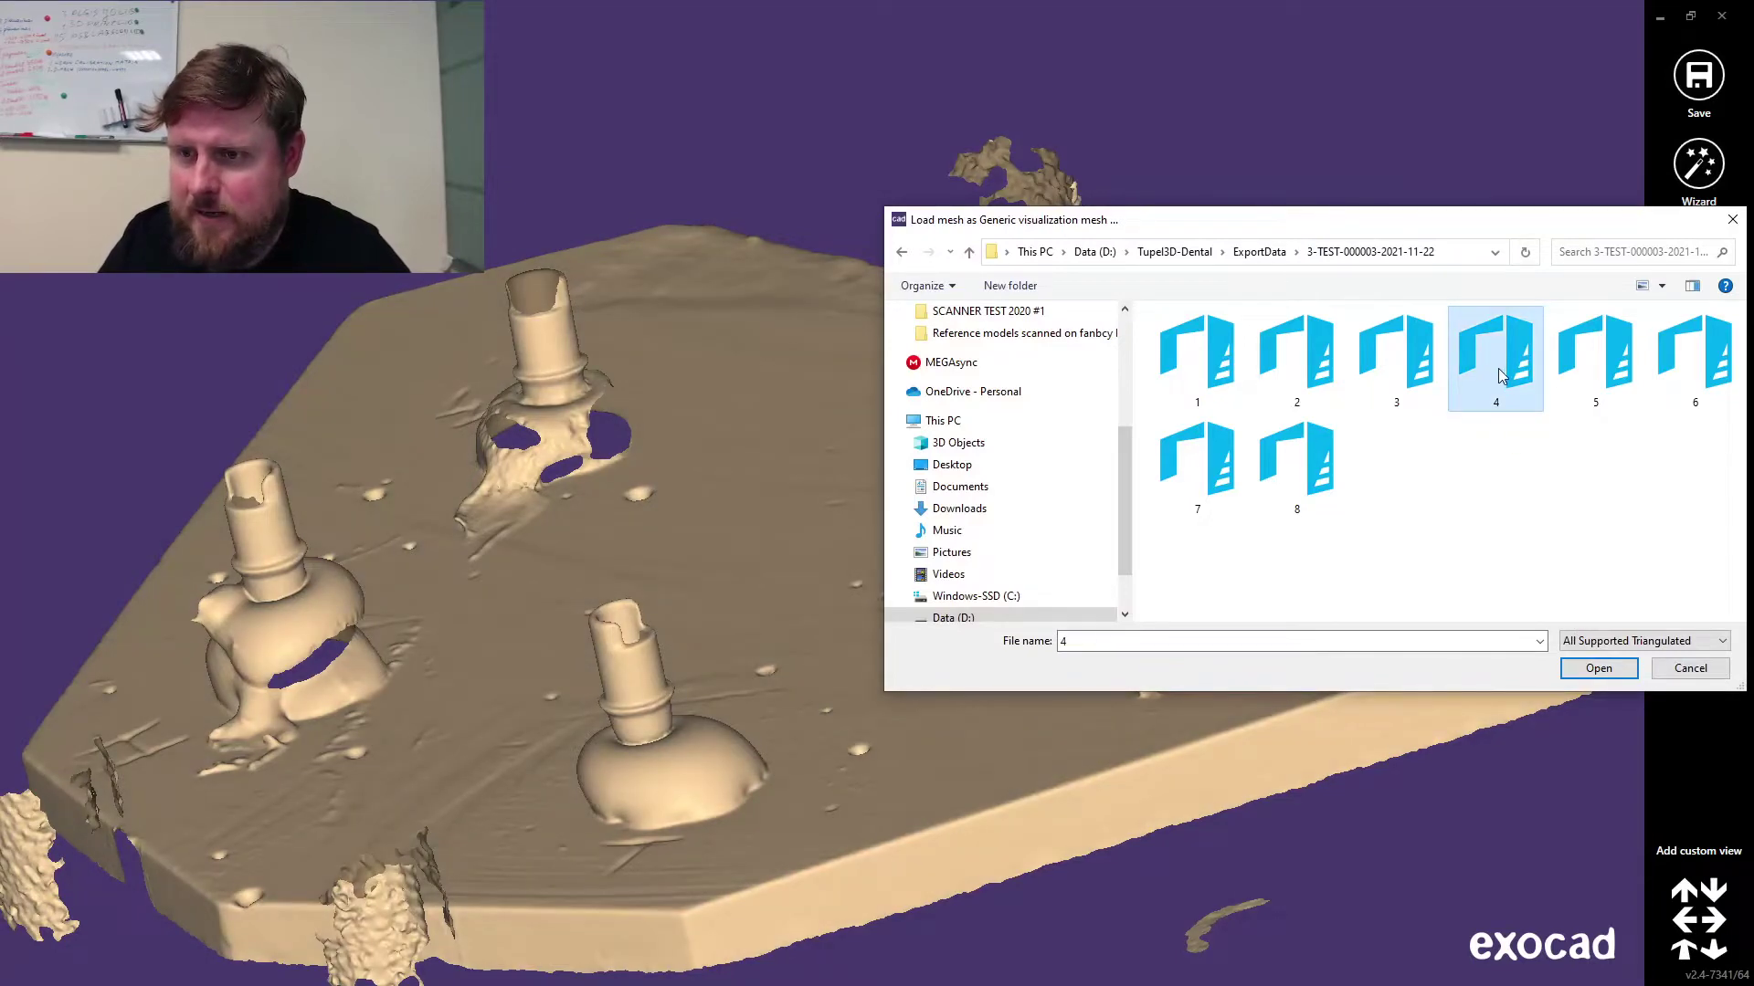
drag(1452, 221, 1220, 201)
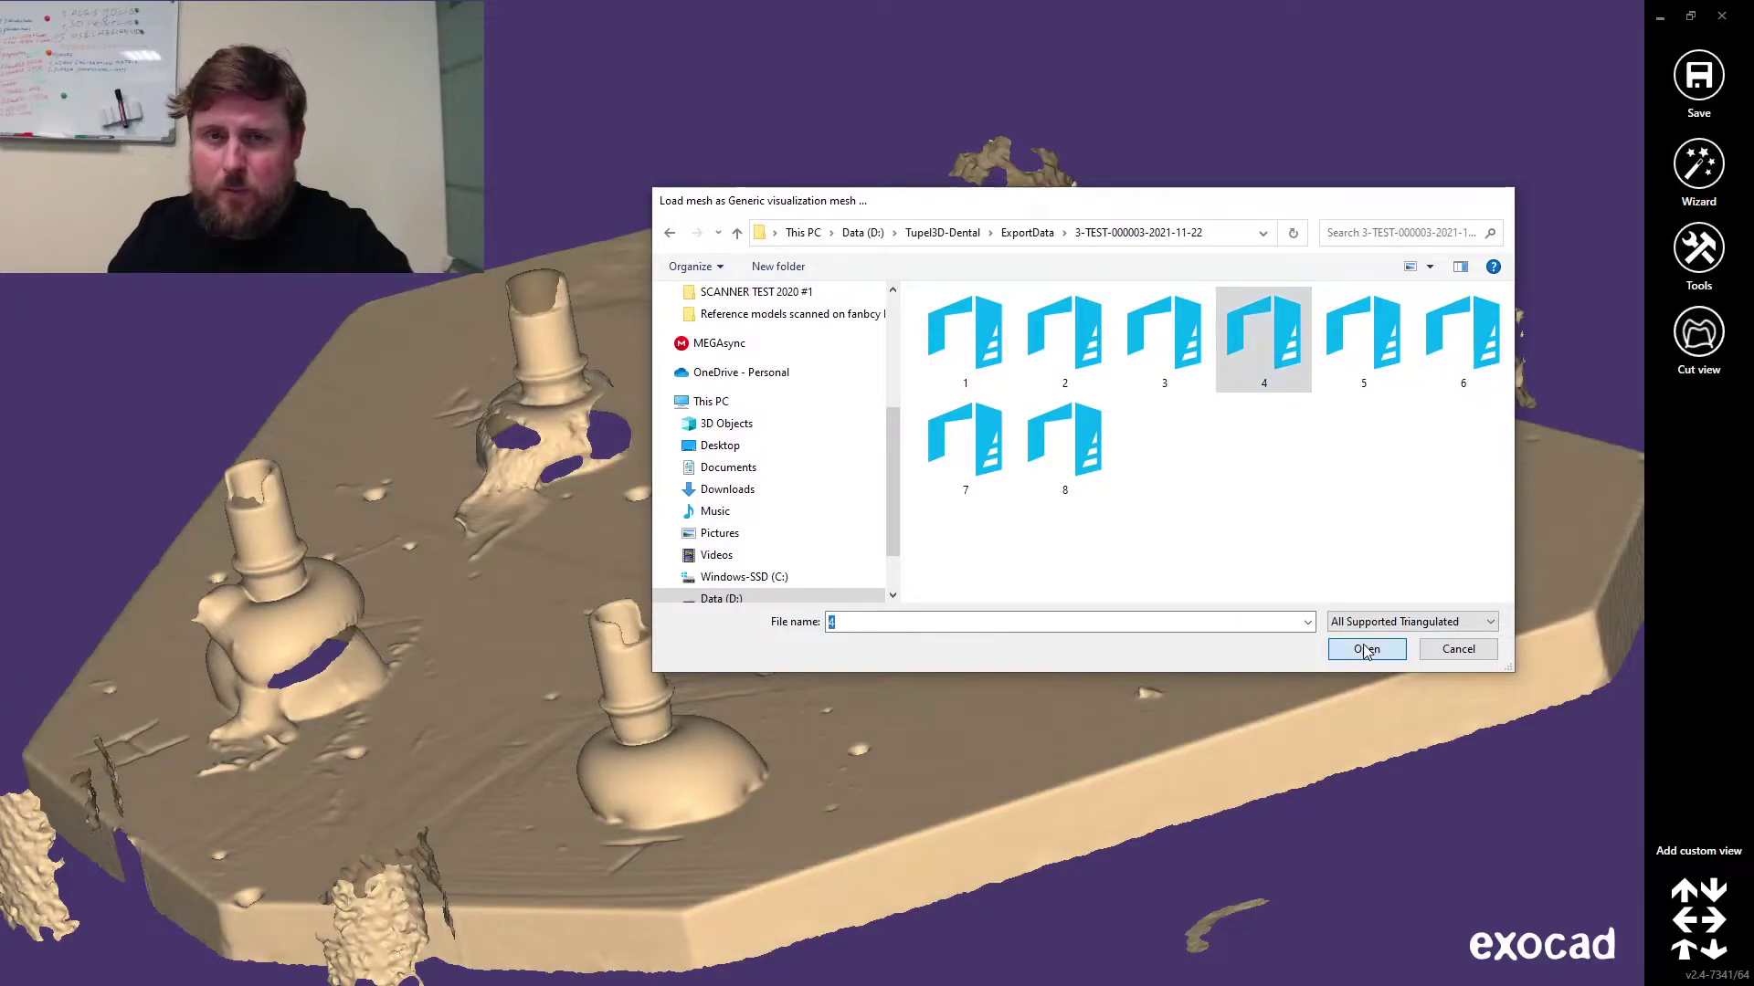
click(1365, 649)
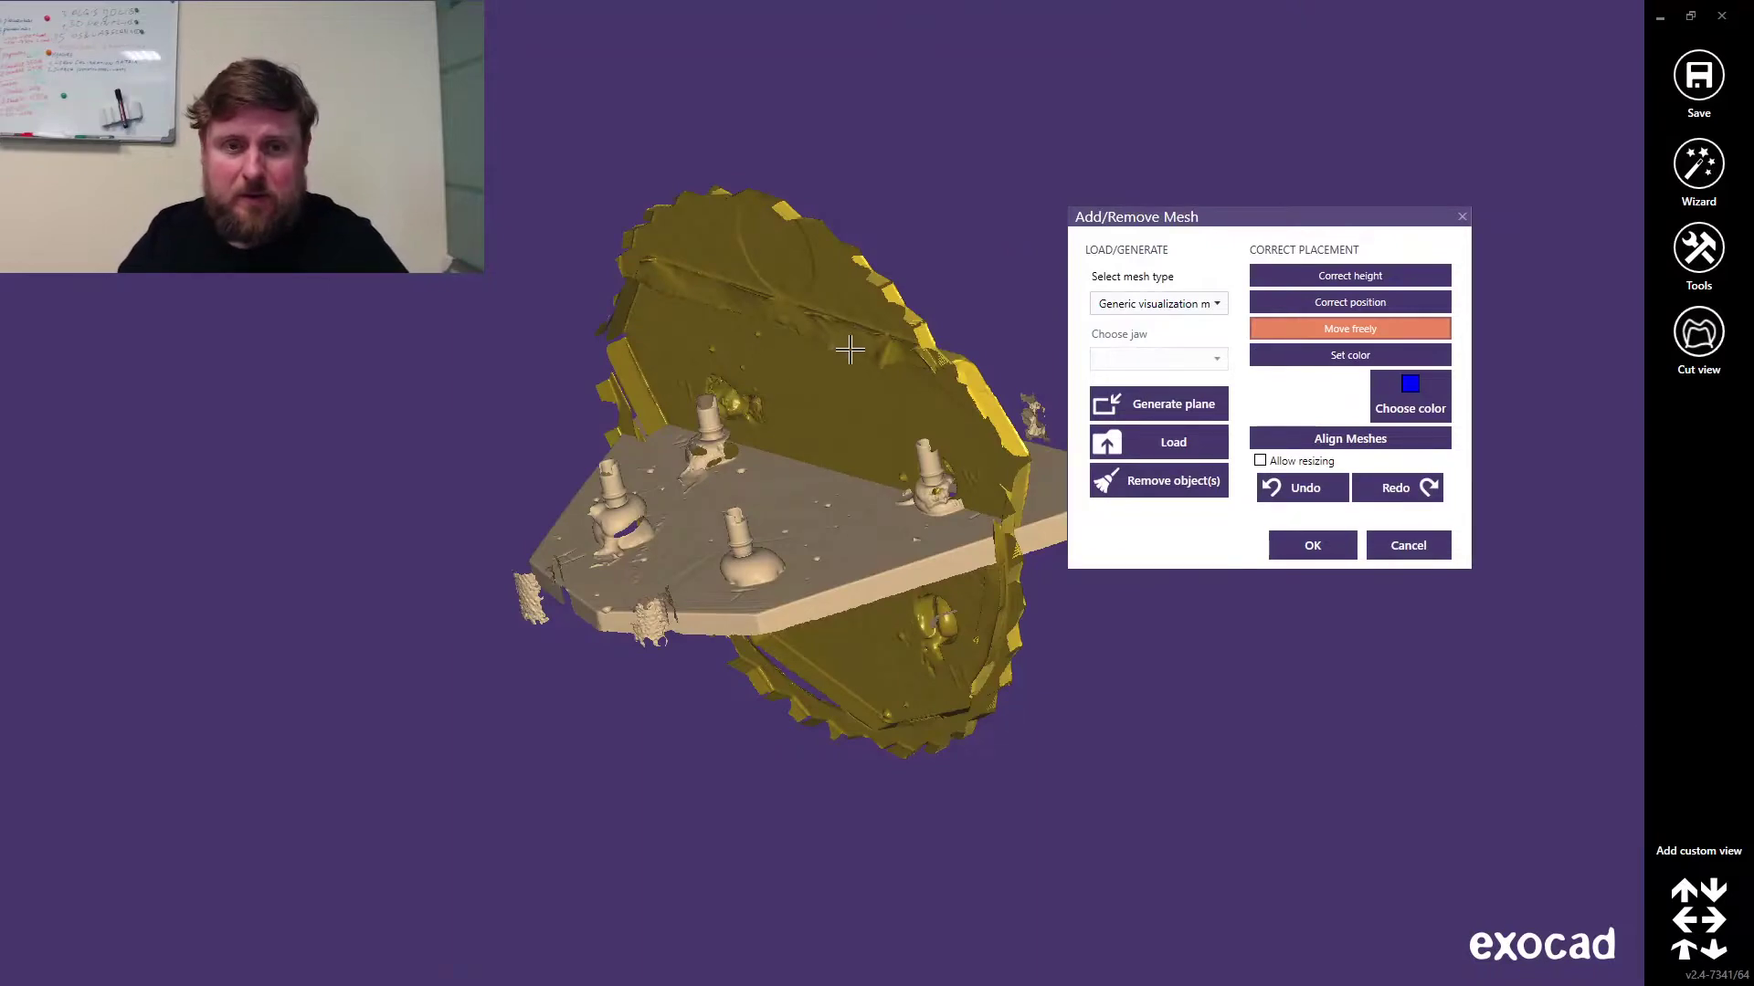
Step: Turn the loaded scan level with its posts upright above the beige plate and colour it orange
mouse_move(849, 350)
mouse_down()
mouse_move(731, 392)
mouse_move(791, 403)
mouse_move(708, 579)
mouse_move(816, 385)
mouse_move(865, 360)
mouse_move(839, 374)
mouse_up()
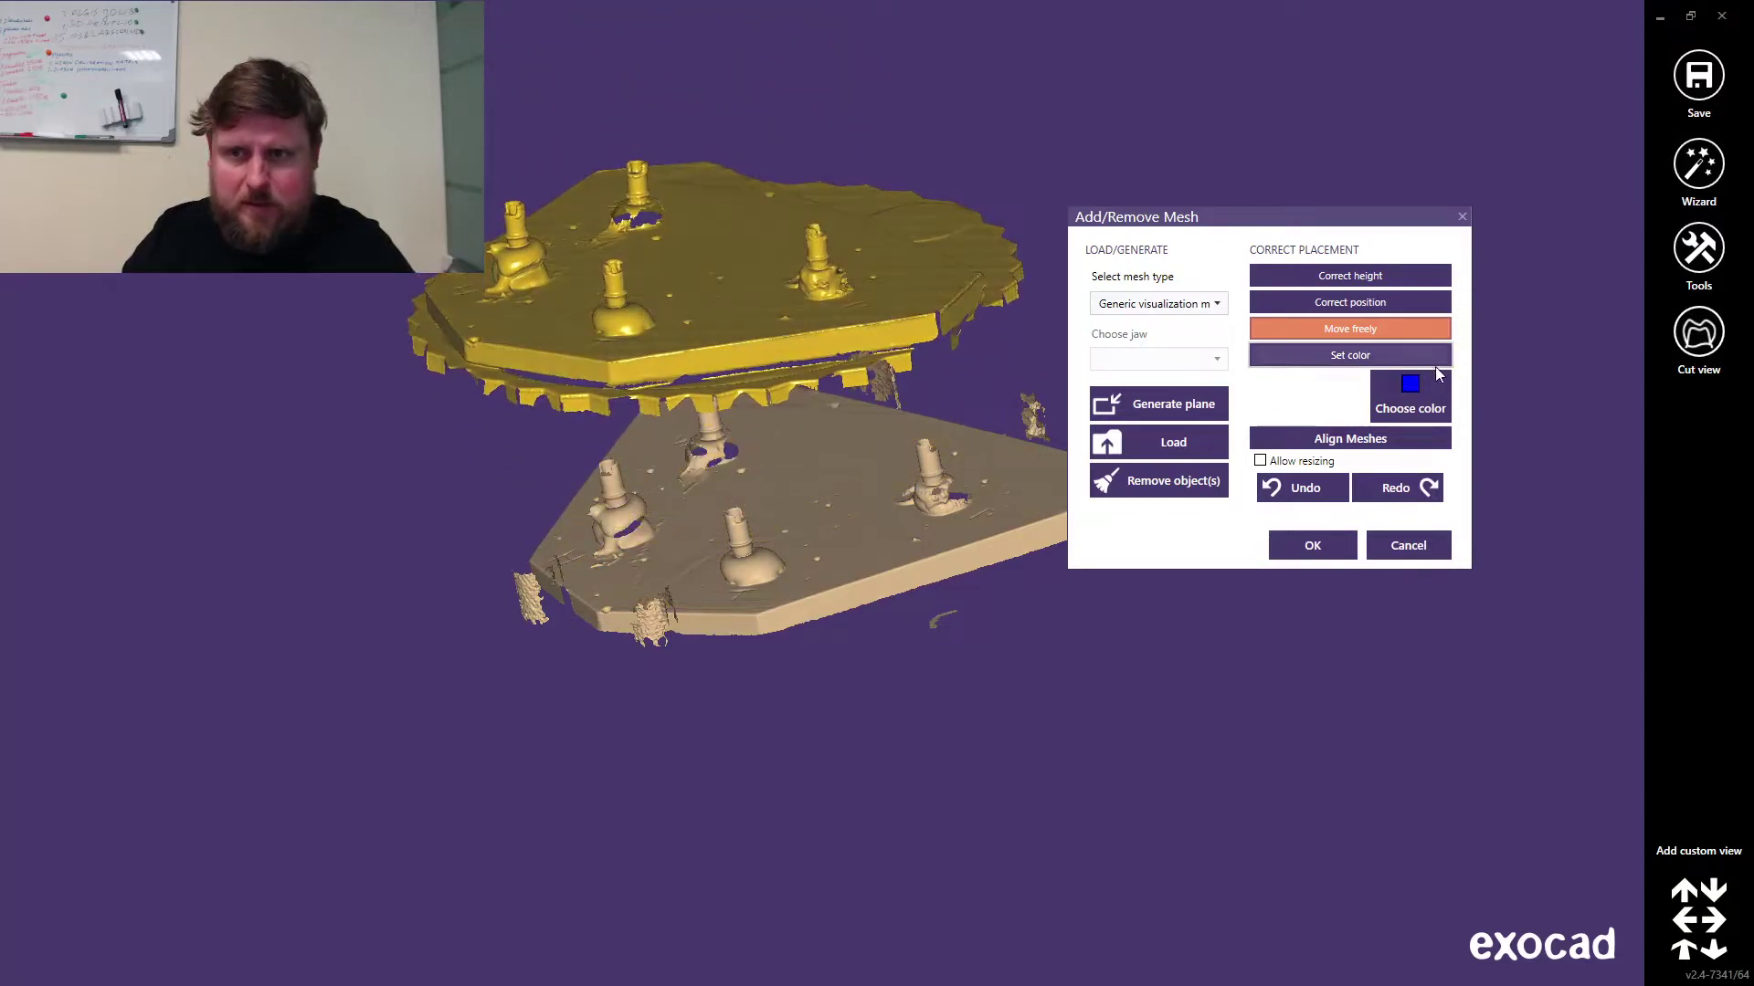
click(1350, 355)
click(1410, 402)
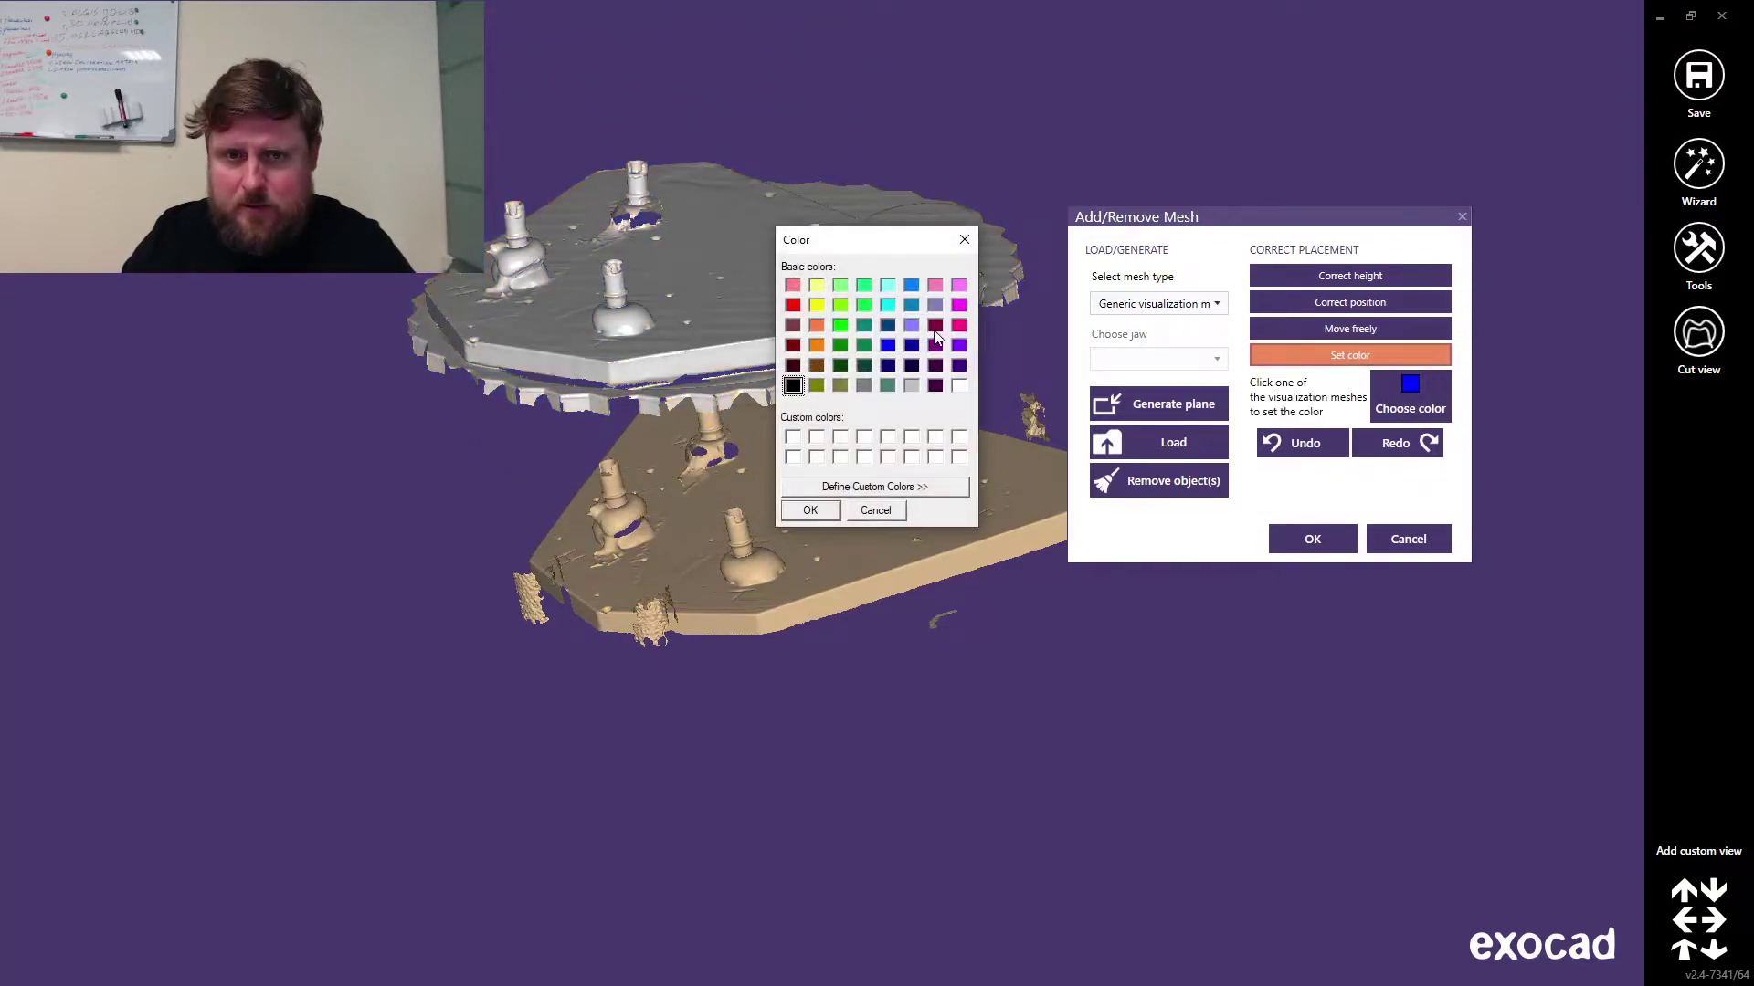
click(810, 510)
click(736, 305)
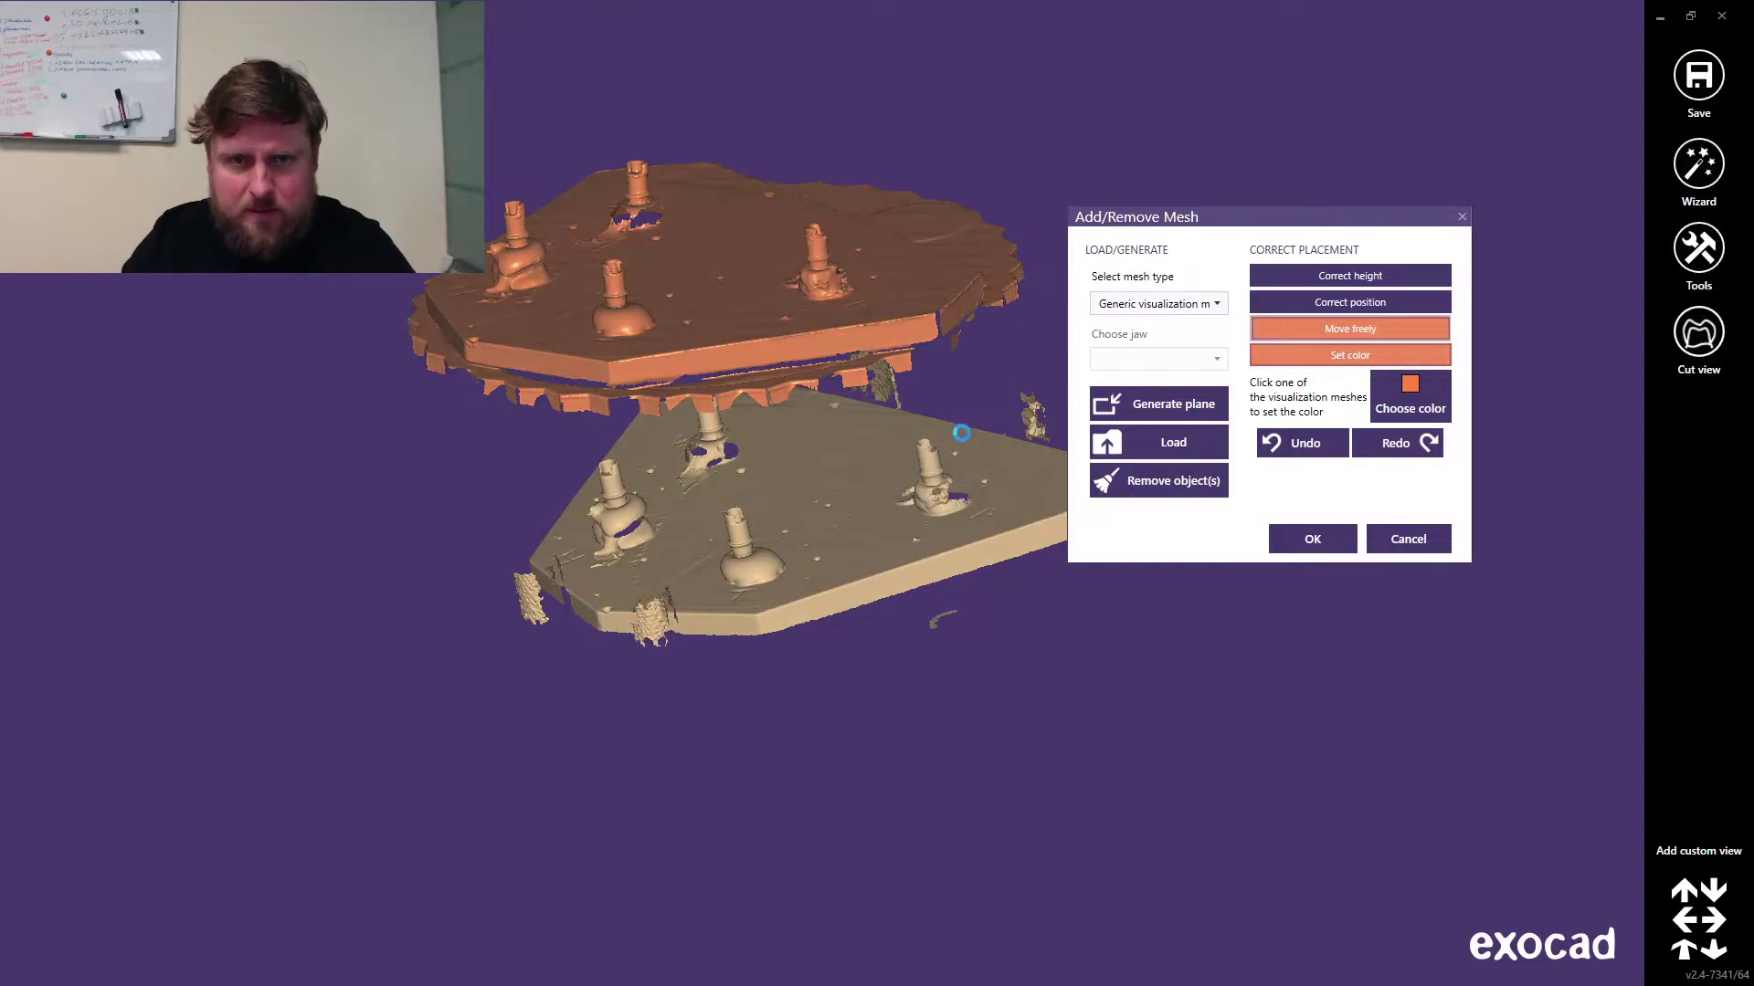
Step: Move the orange scan closer above the beige plate with its posts over the matching ones, and start loading another mesh
right_drag(825, 457, 779, 457)
scroll(744, 320, up, 3)
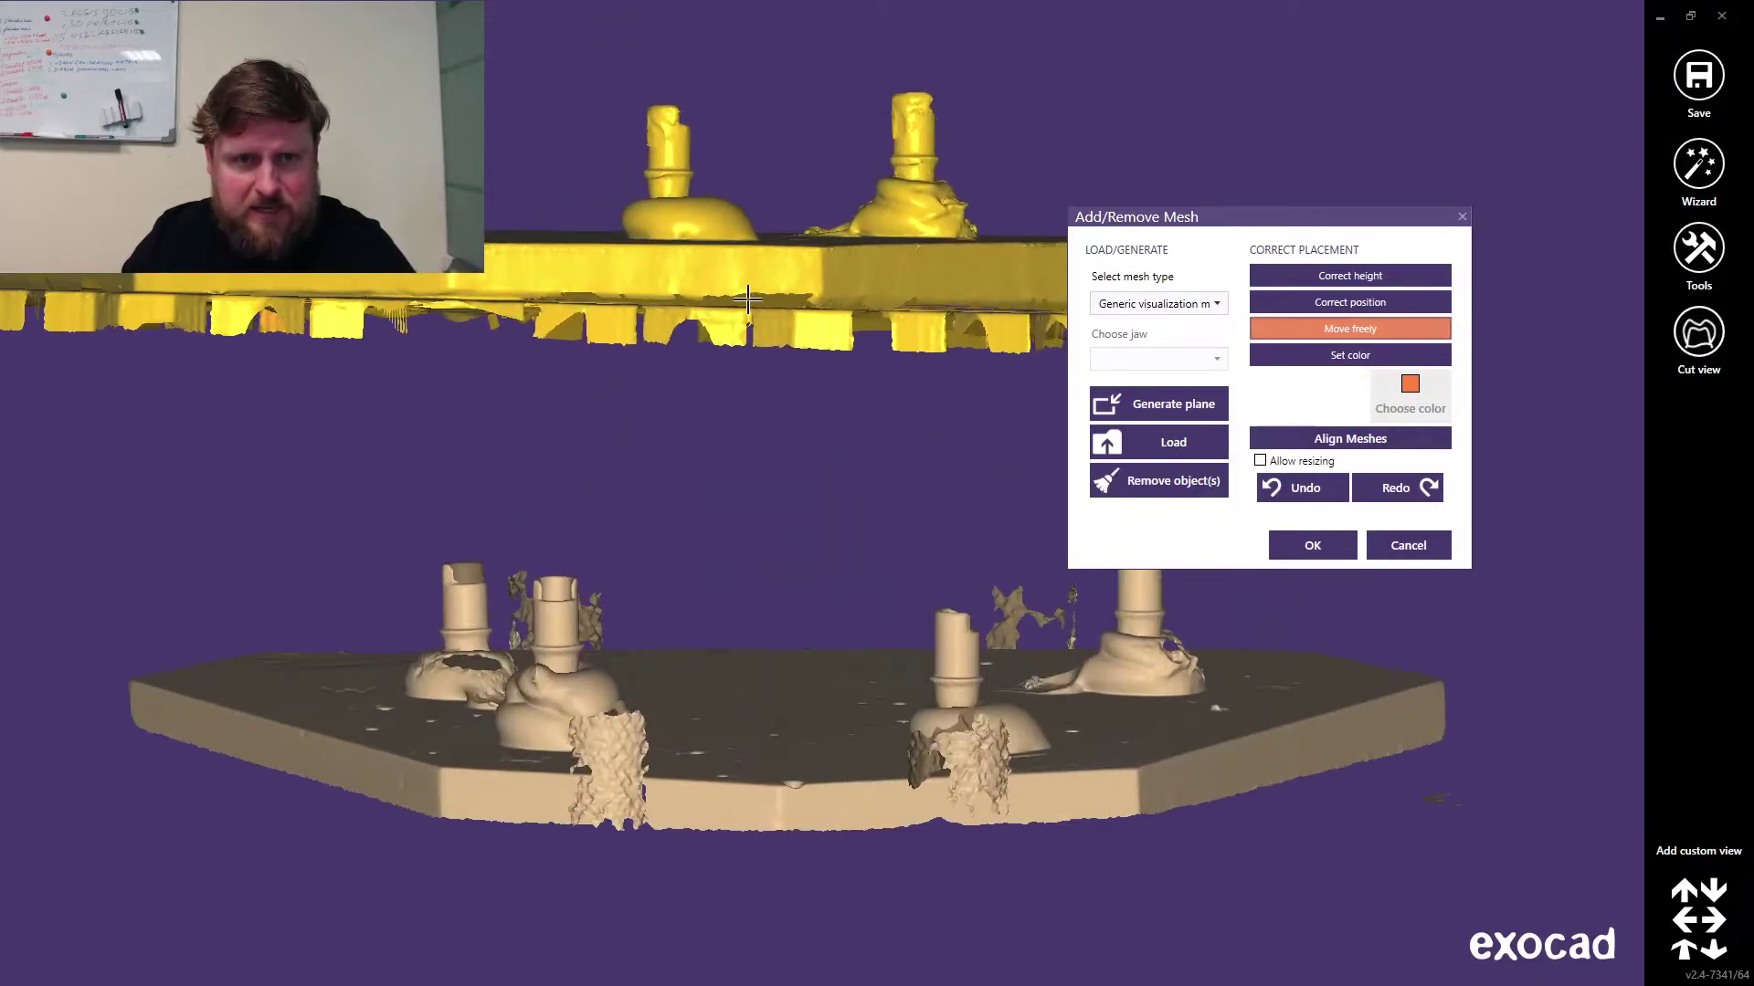
drag(757, 270, 868, 528)
drag(699, 520, 791, 626)
middle_drag(791, 627, 559, 523)
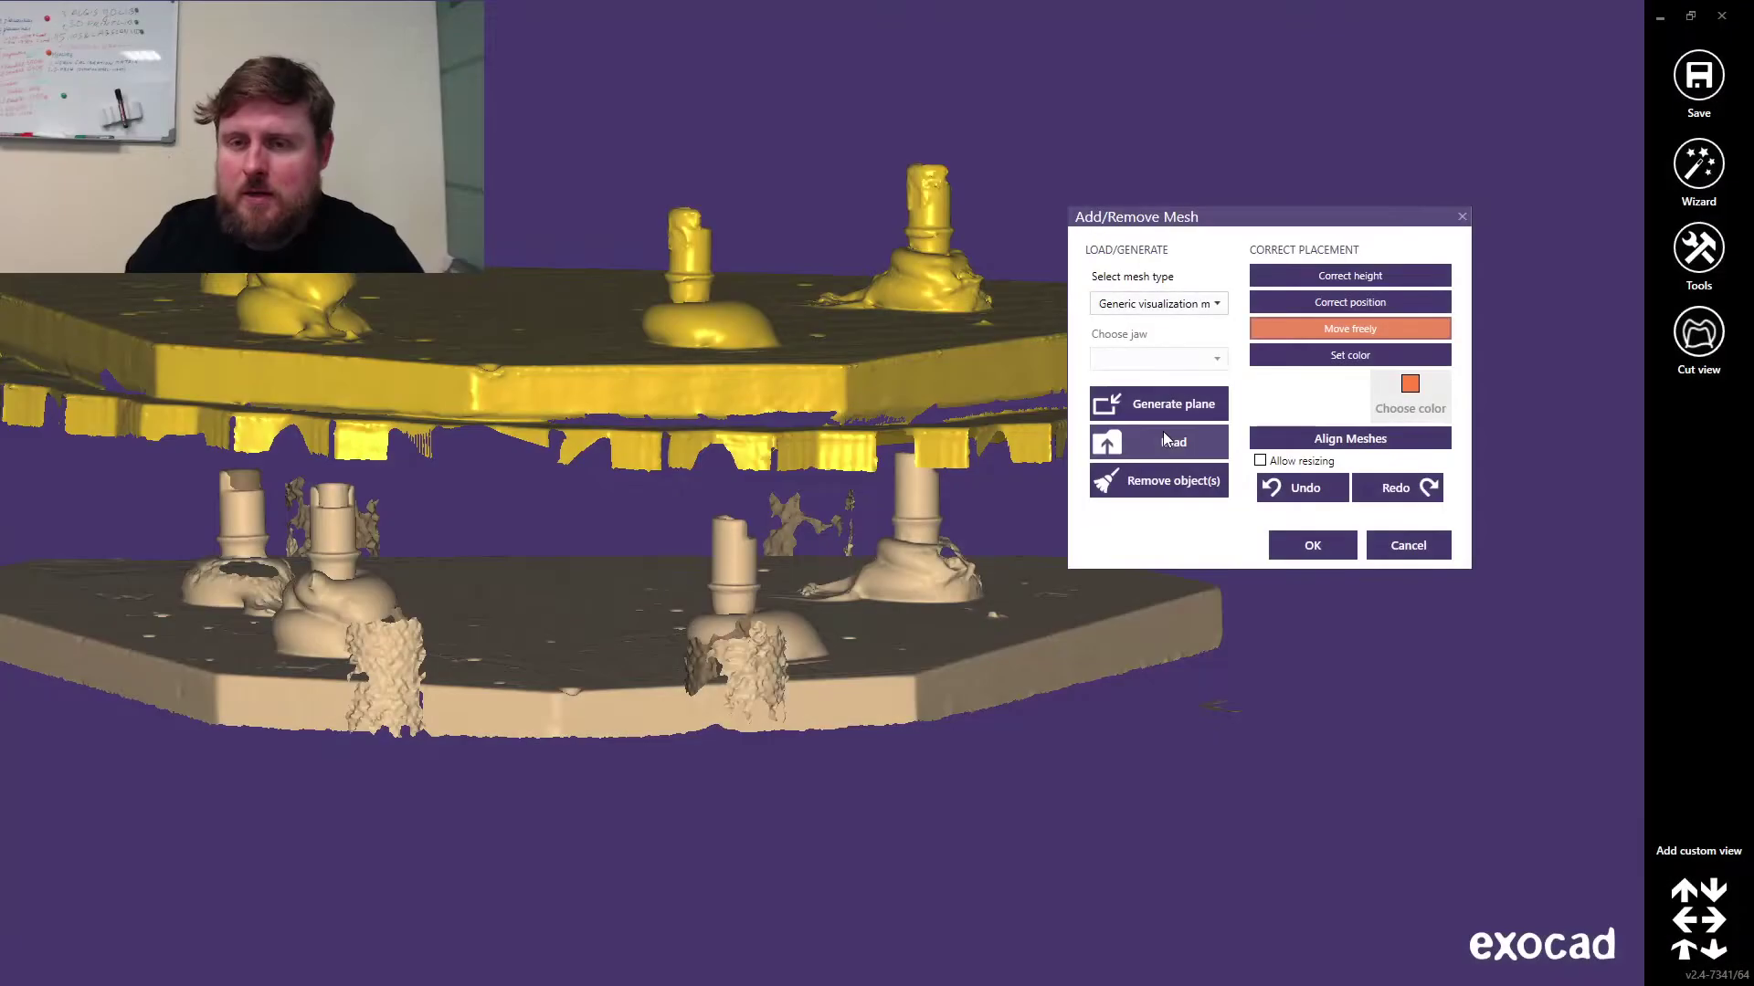
click(1164, 442)
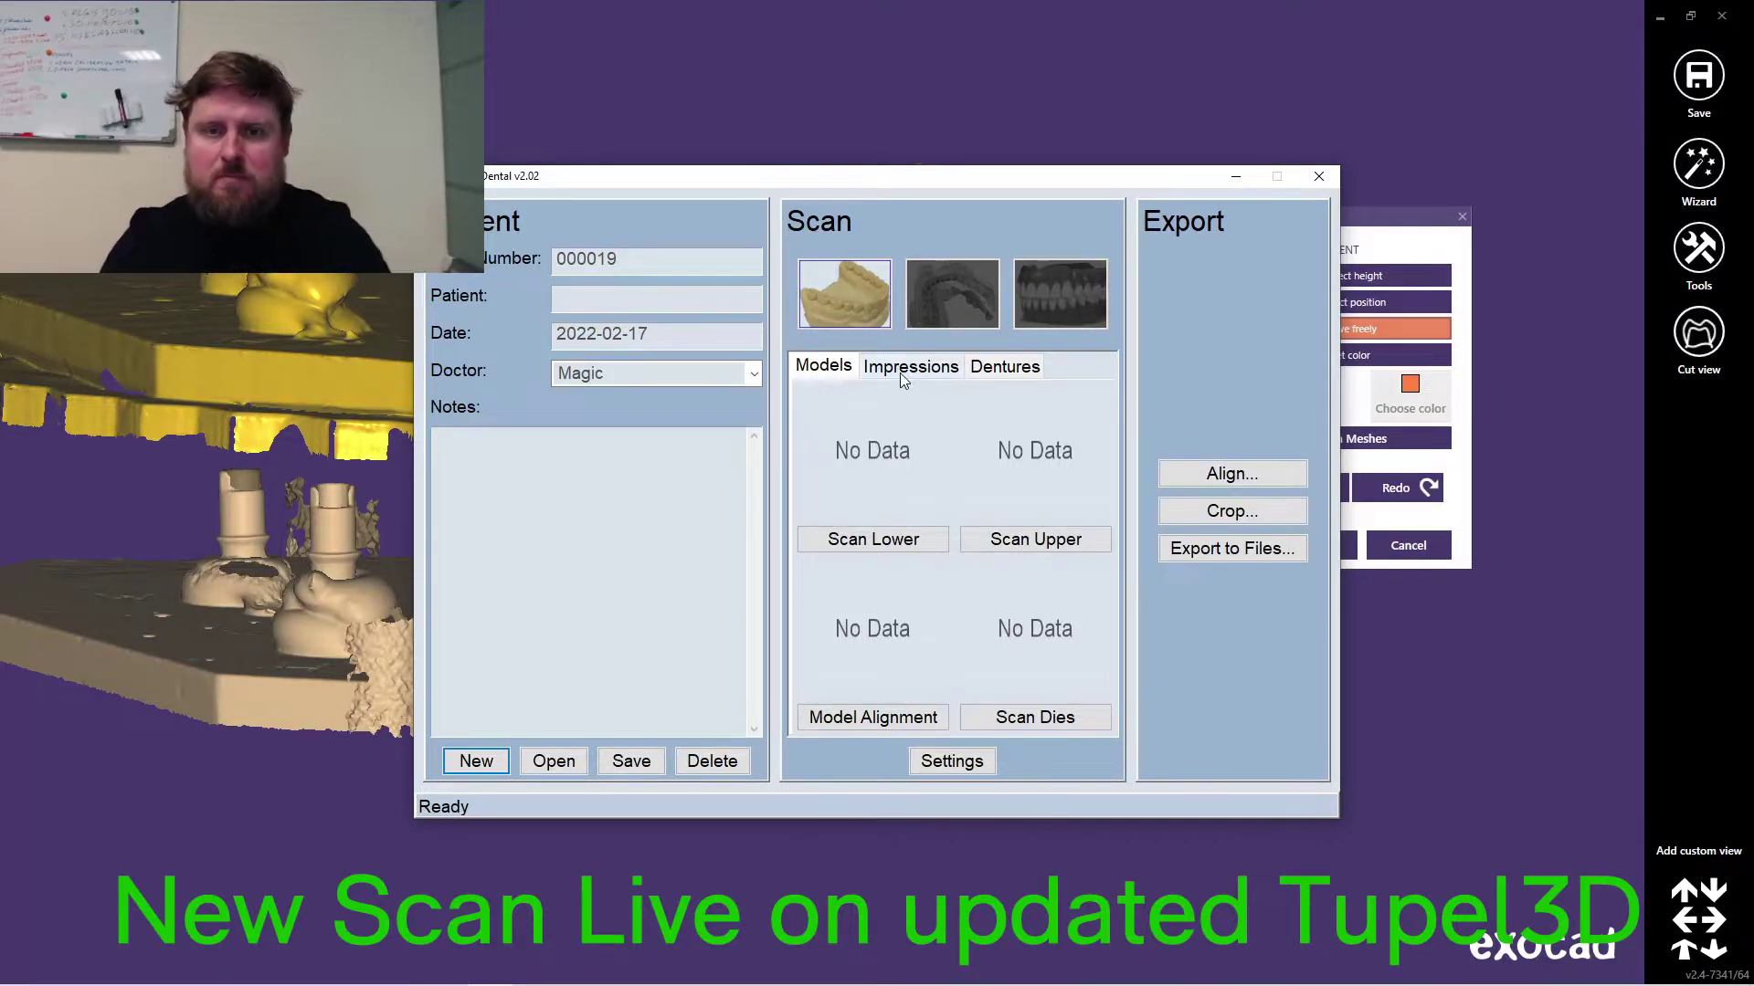
Step: In the Tupel3D scanning software, scan the lower model with the manual exposure at 0.020 seconds and add another view
click(868, 541)
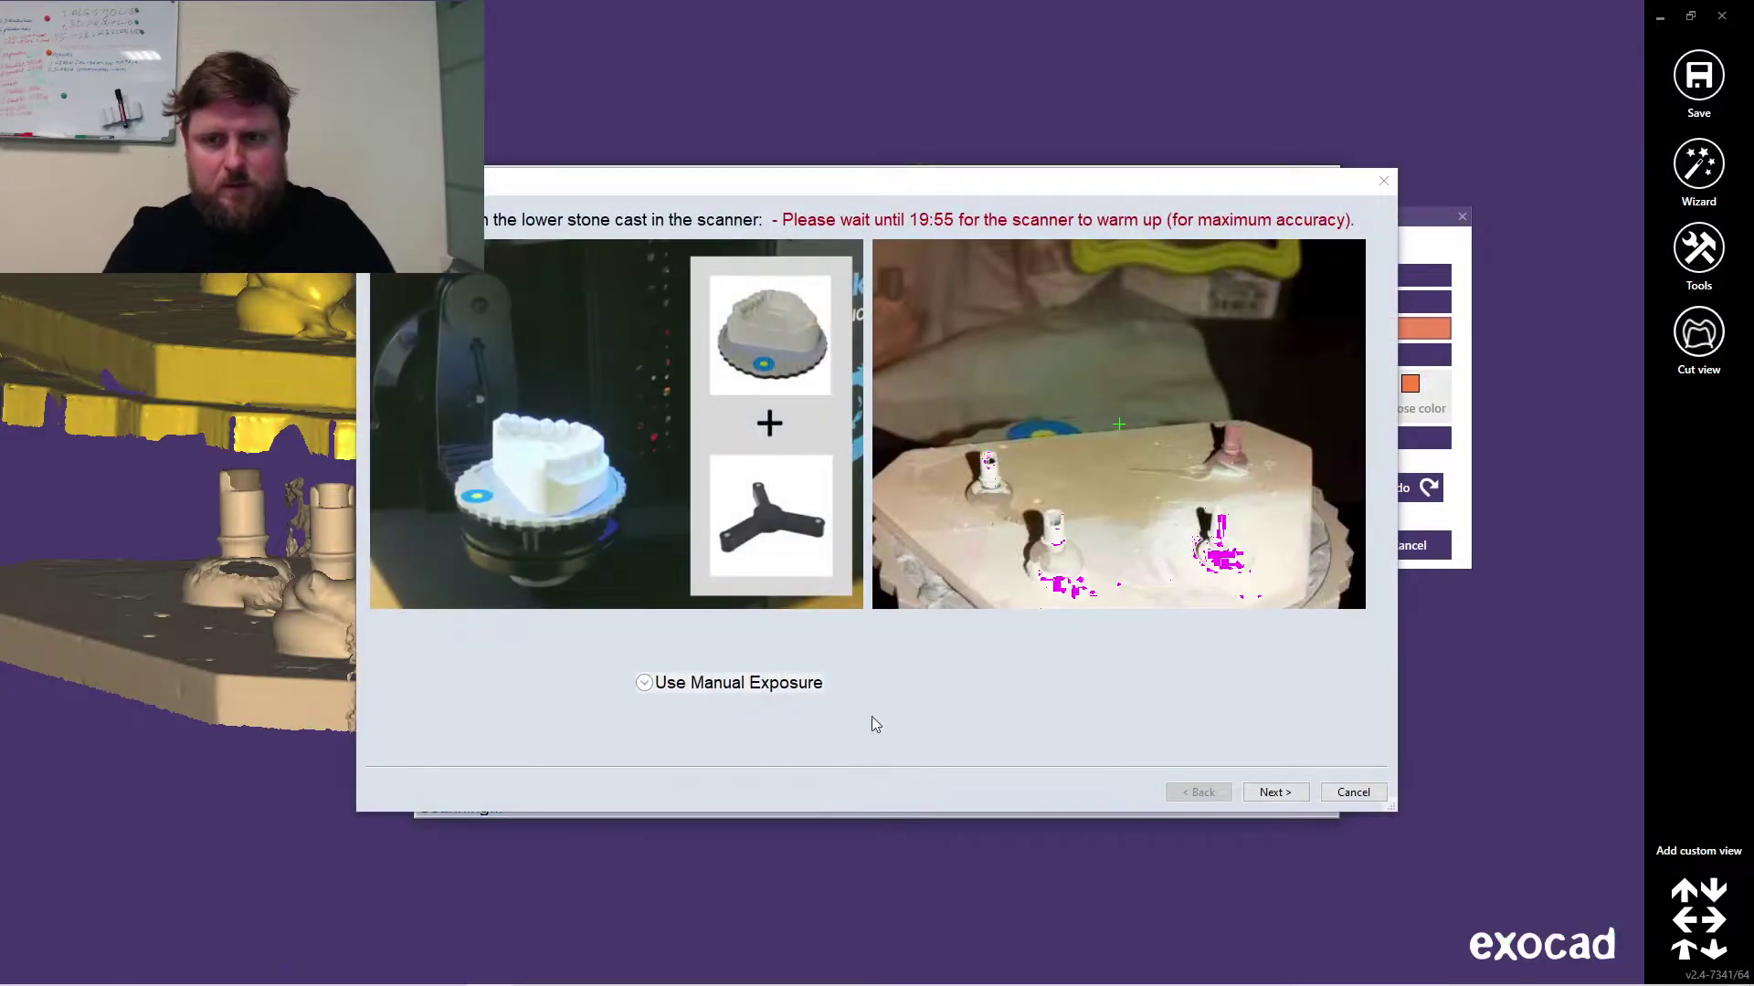
click(645, 683)
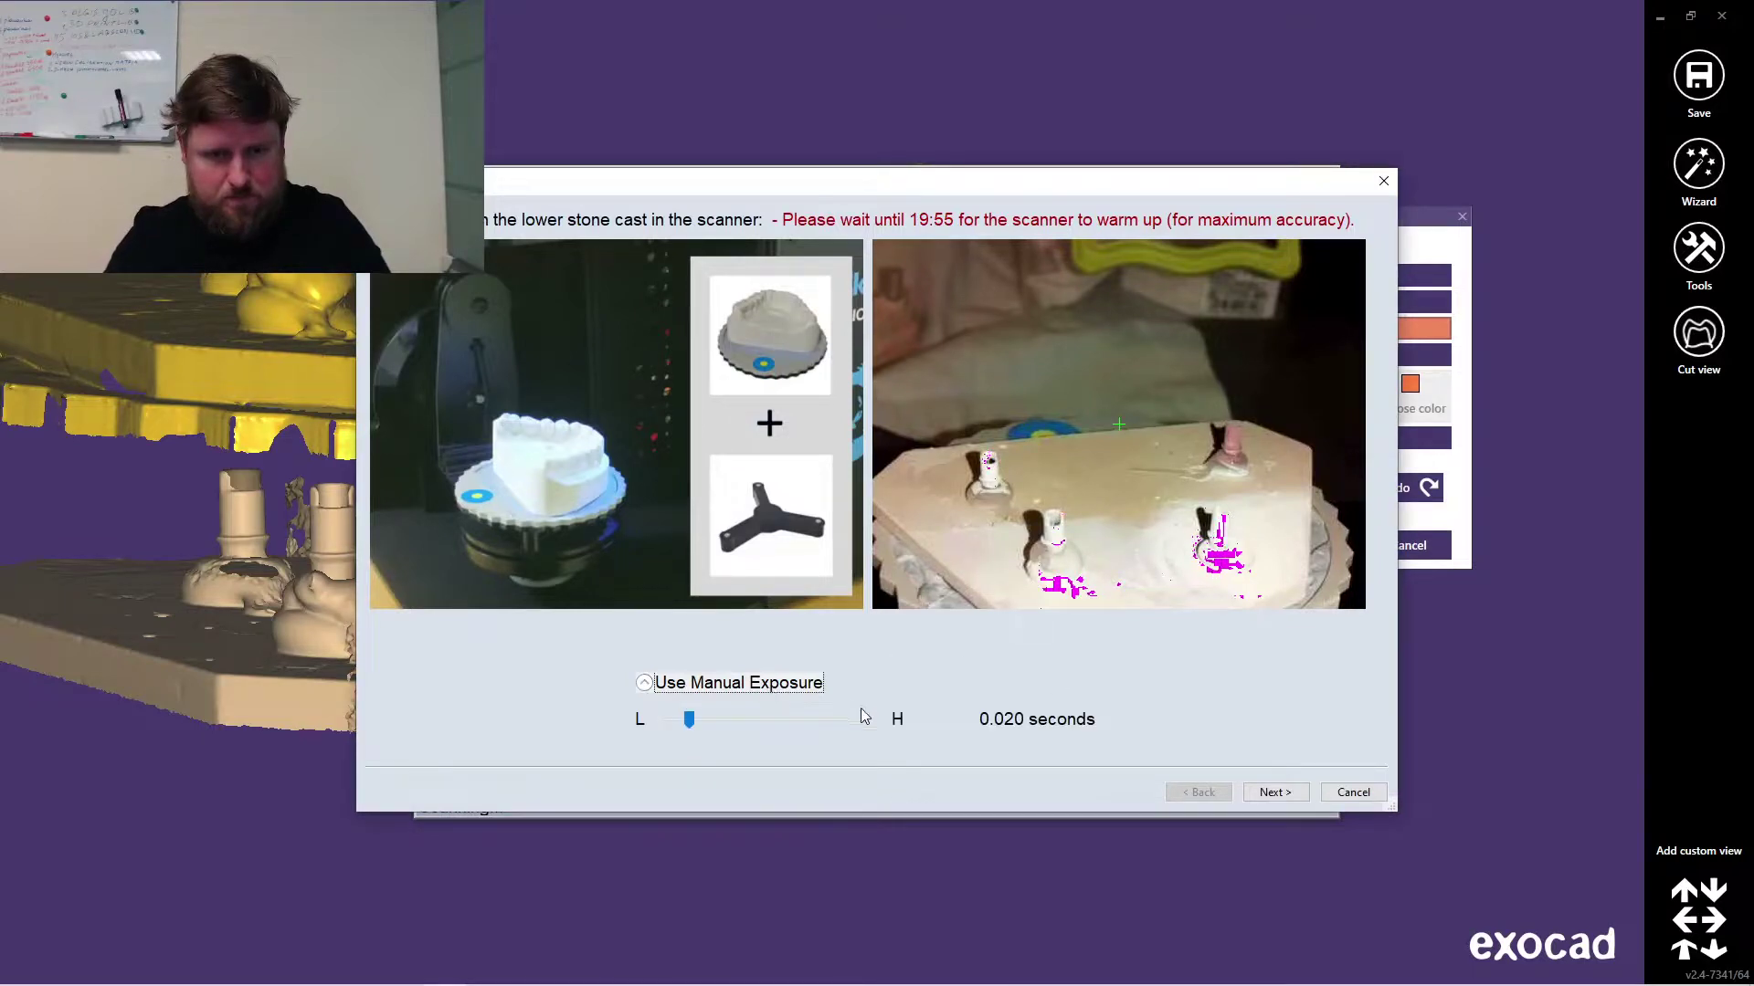
click(681, 728)
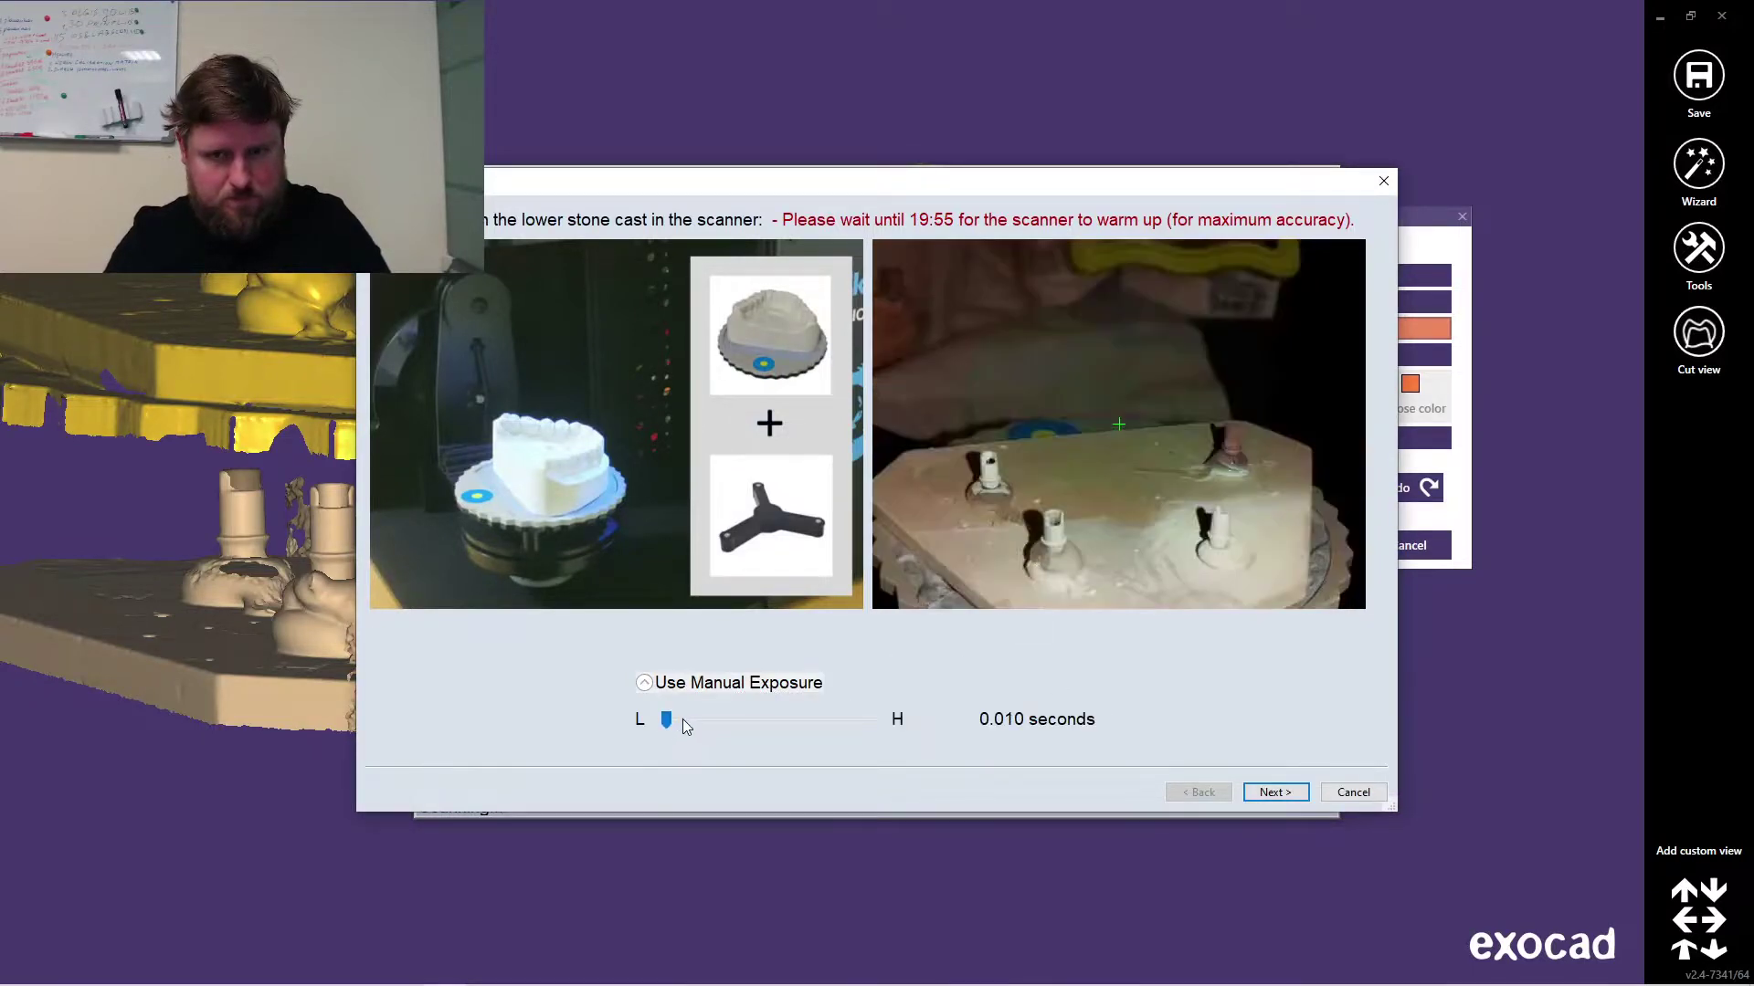
drag(683, 719, 689, 720)
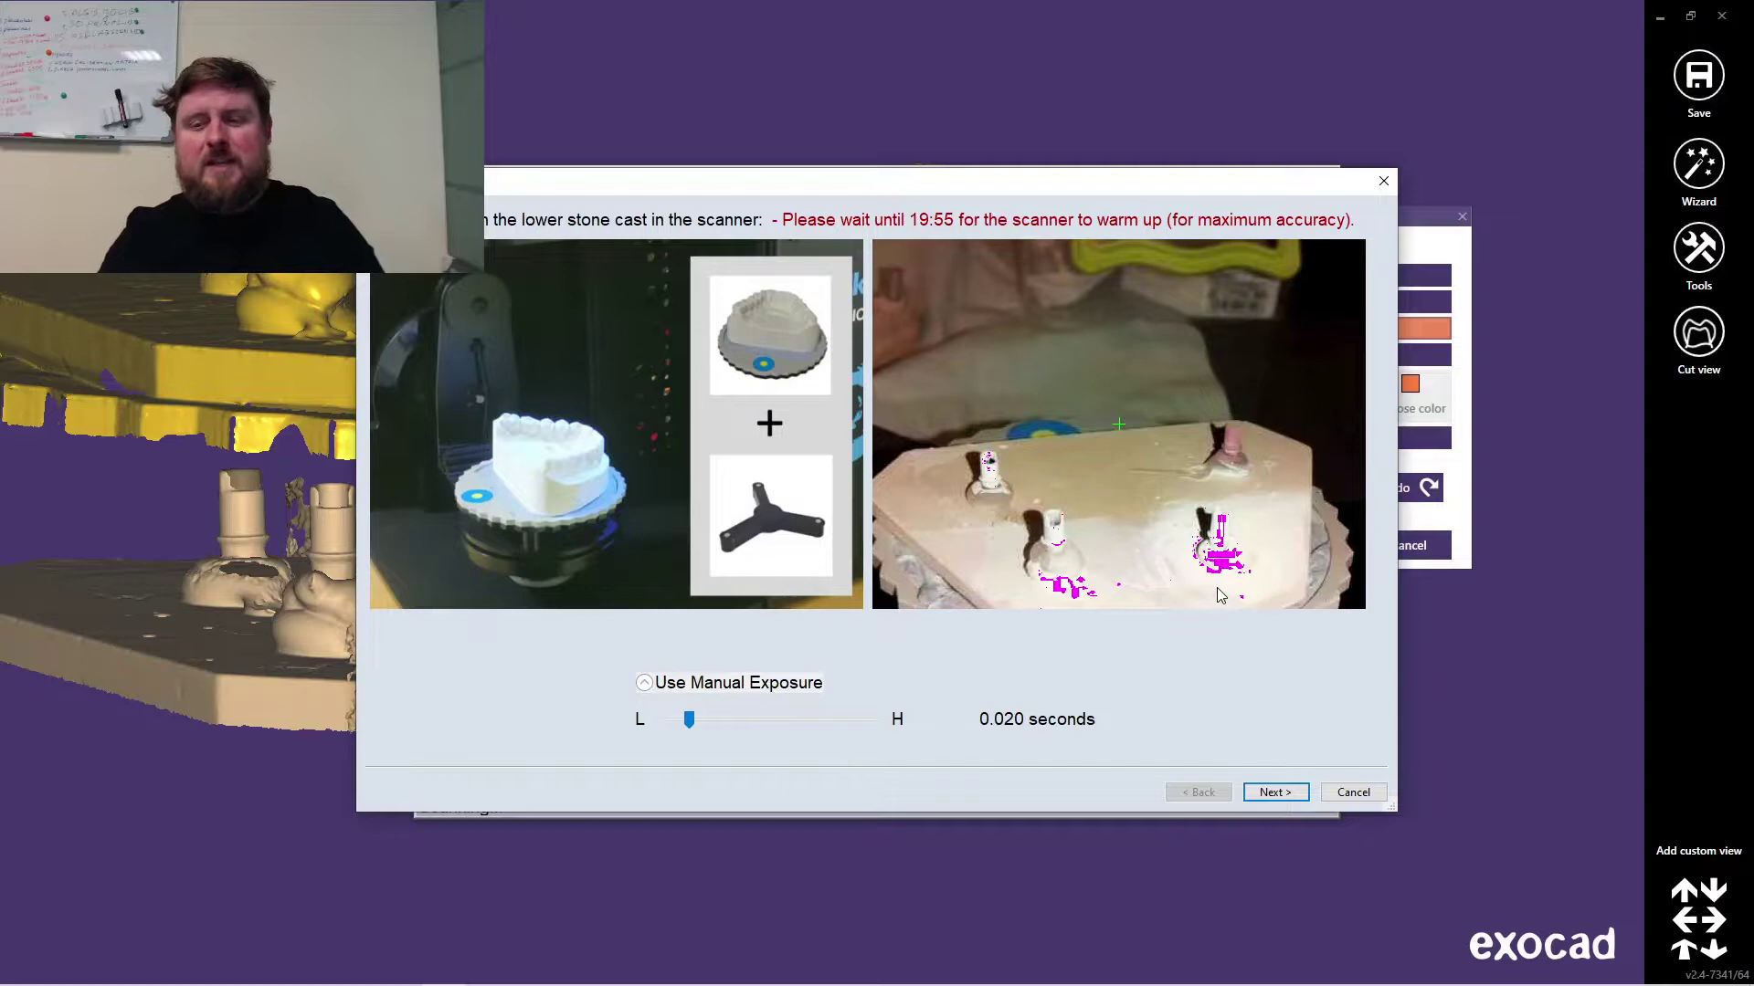
drag(672, 721, 696, 725)
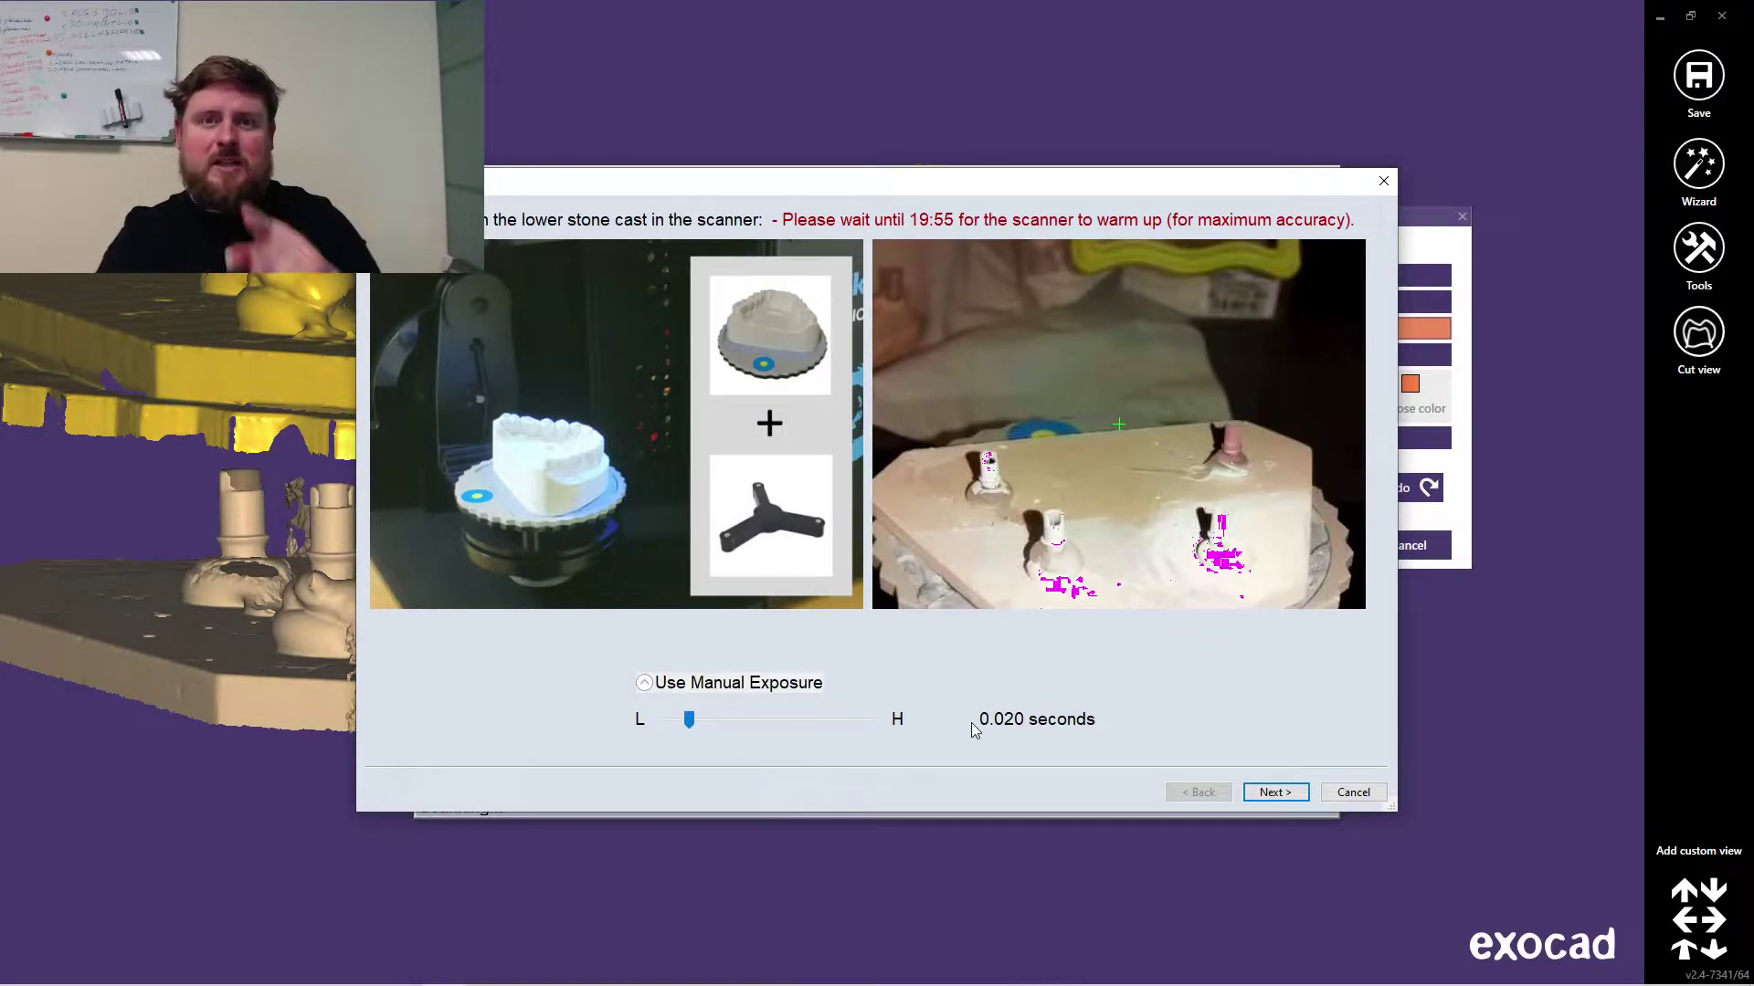
click(1276, 793)
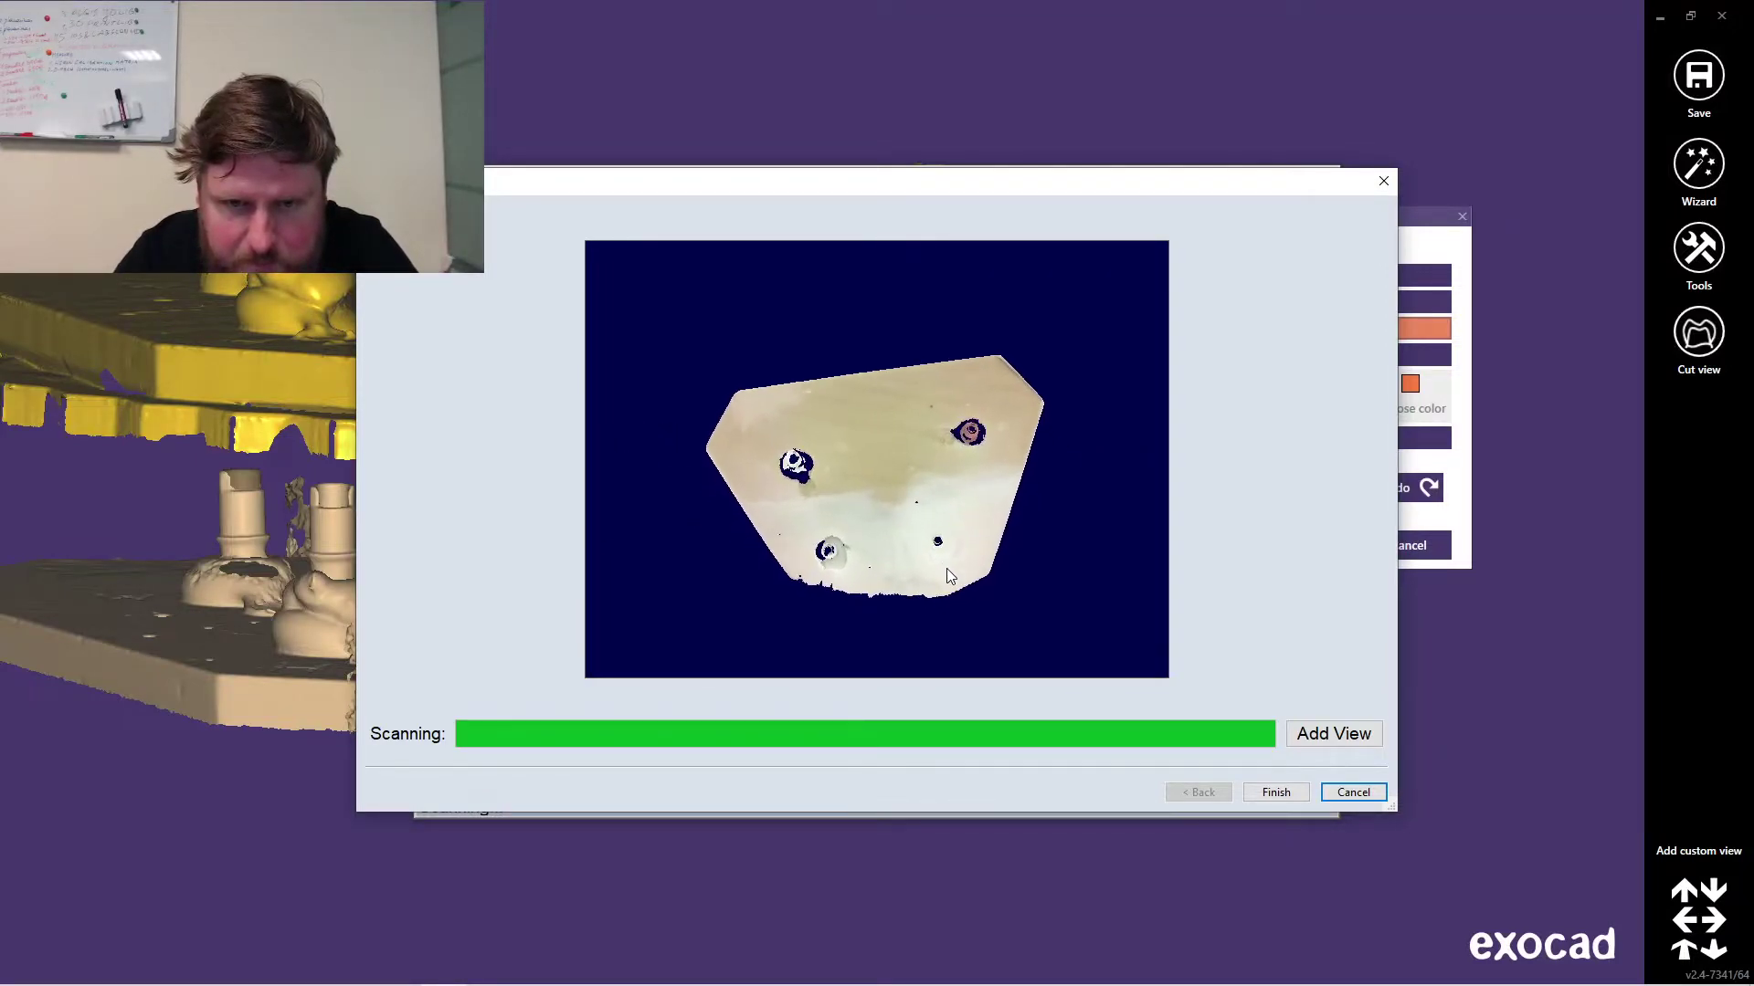
click(1330, 736)
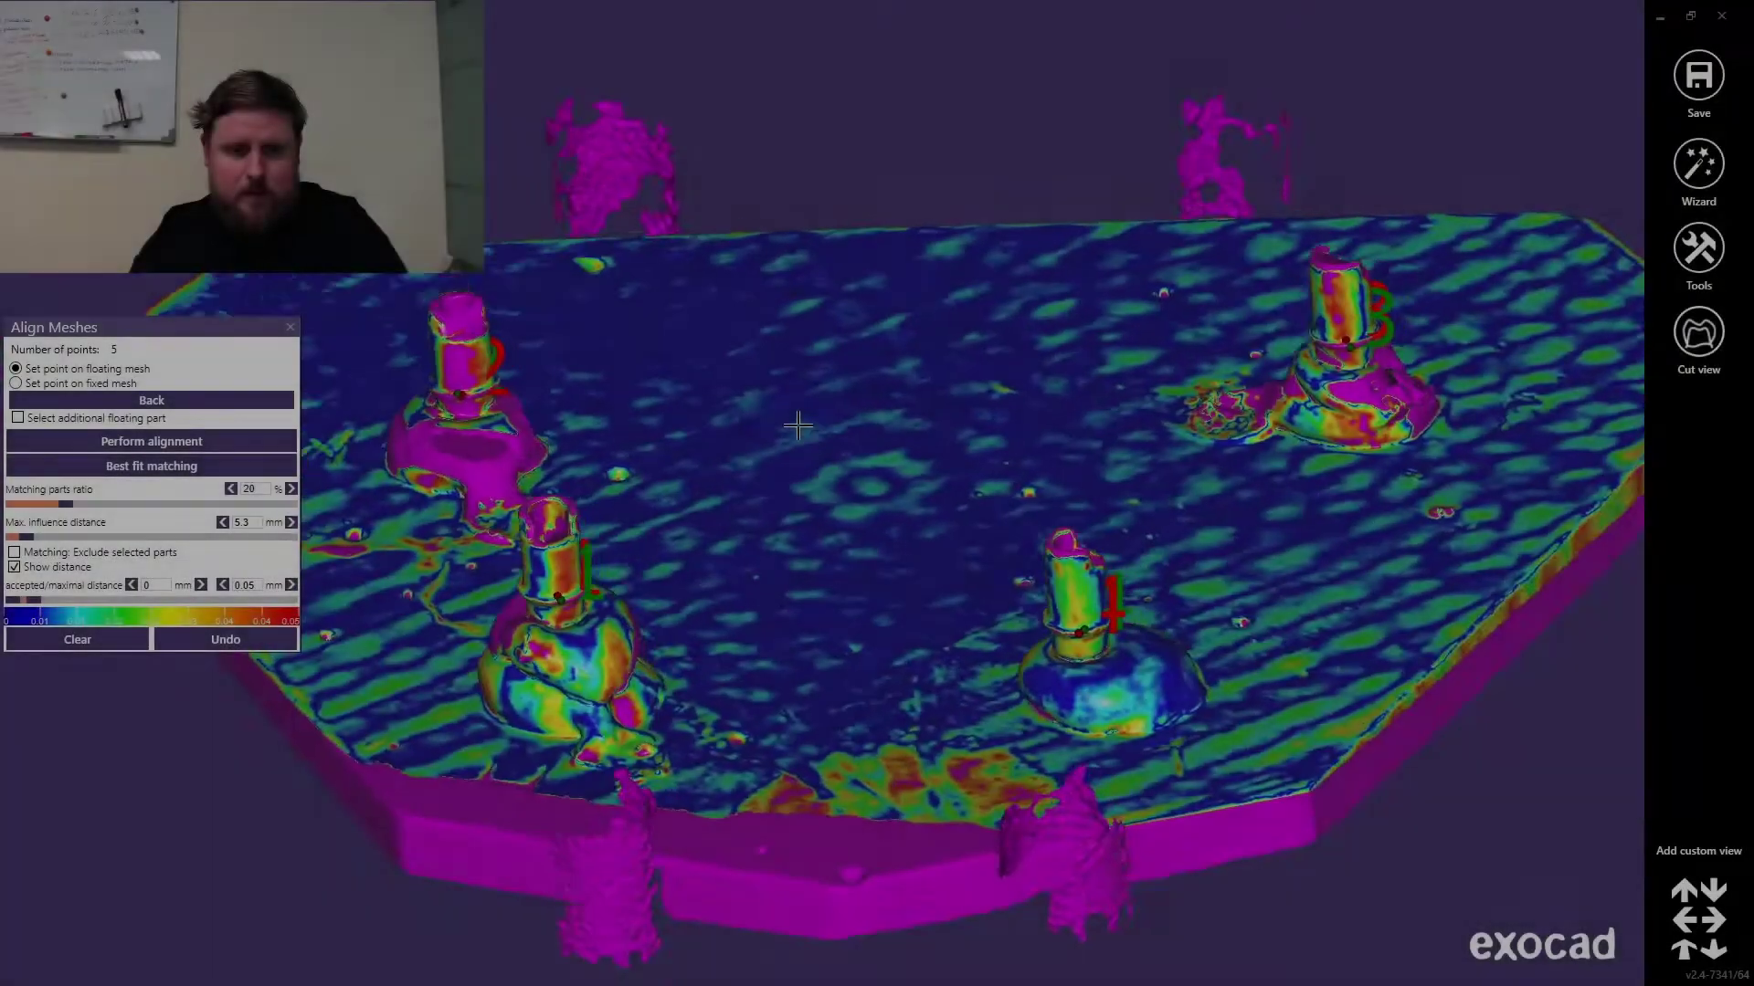
Step: Inspect the exocad distance map around the four posts on the plate and clear the alignment points
right_drag(797, 426, 1192, 450)
scroll(1194, 450, down, 4)
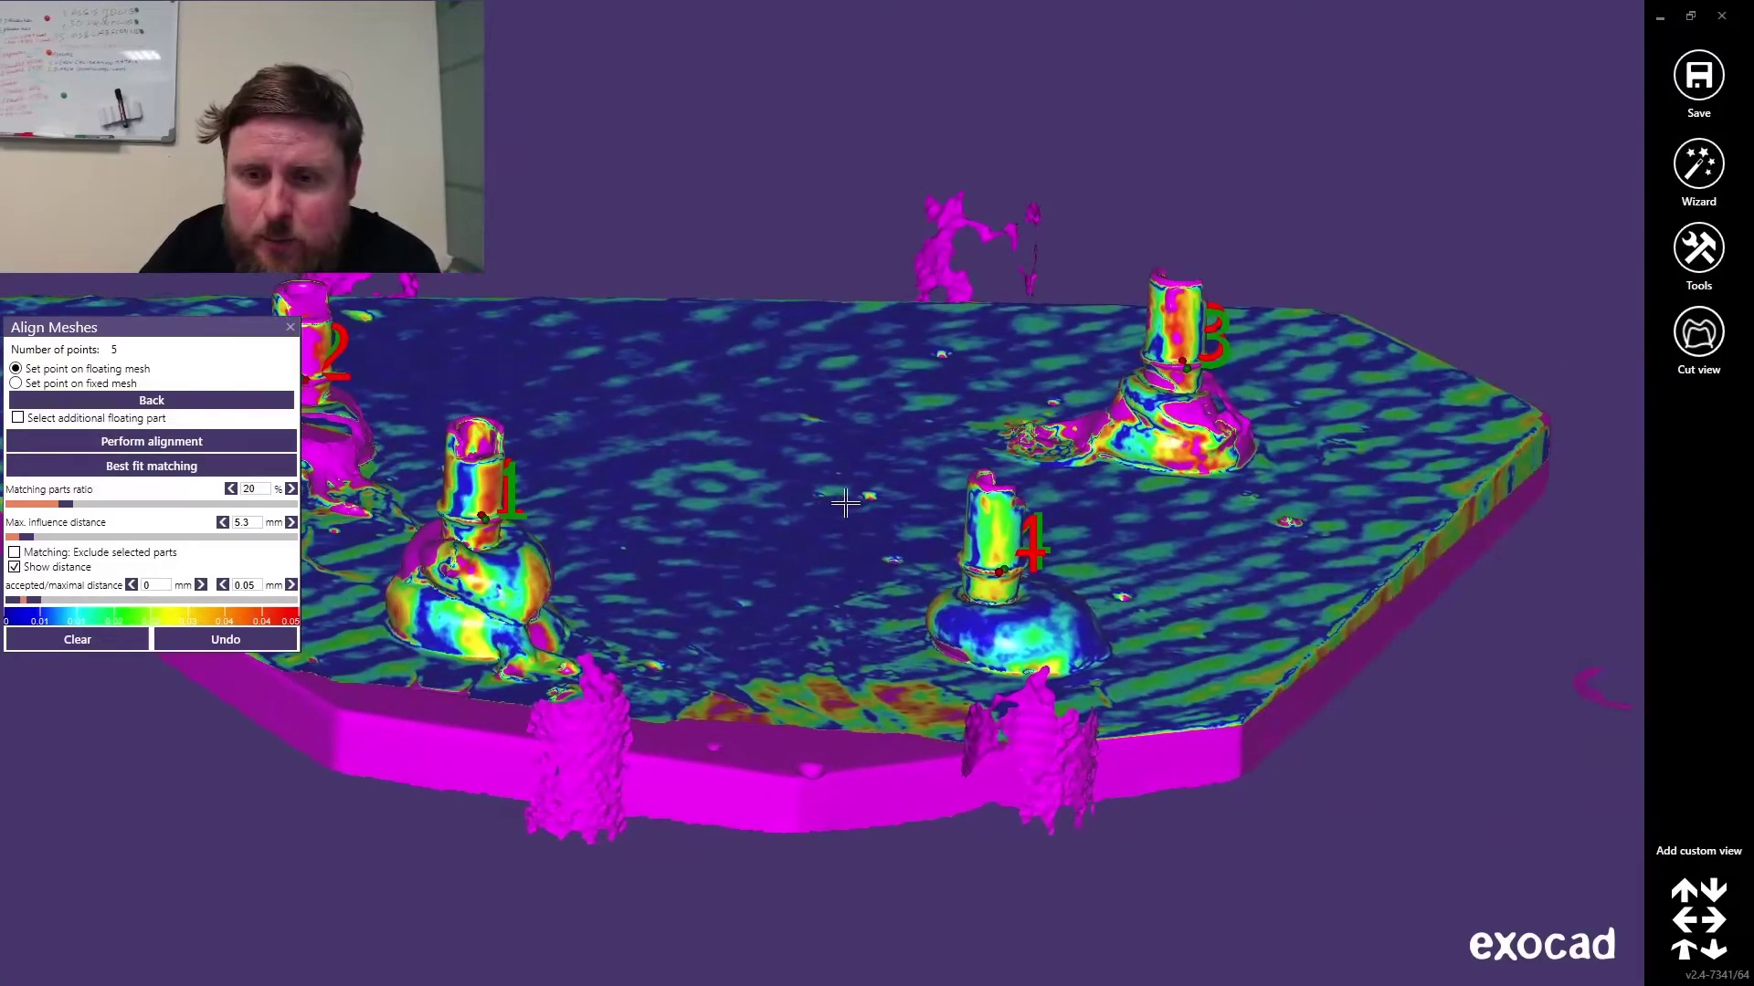
scroll(1101, 426, up, 8)
scroll(1101, 426, down, 6)
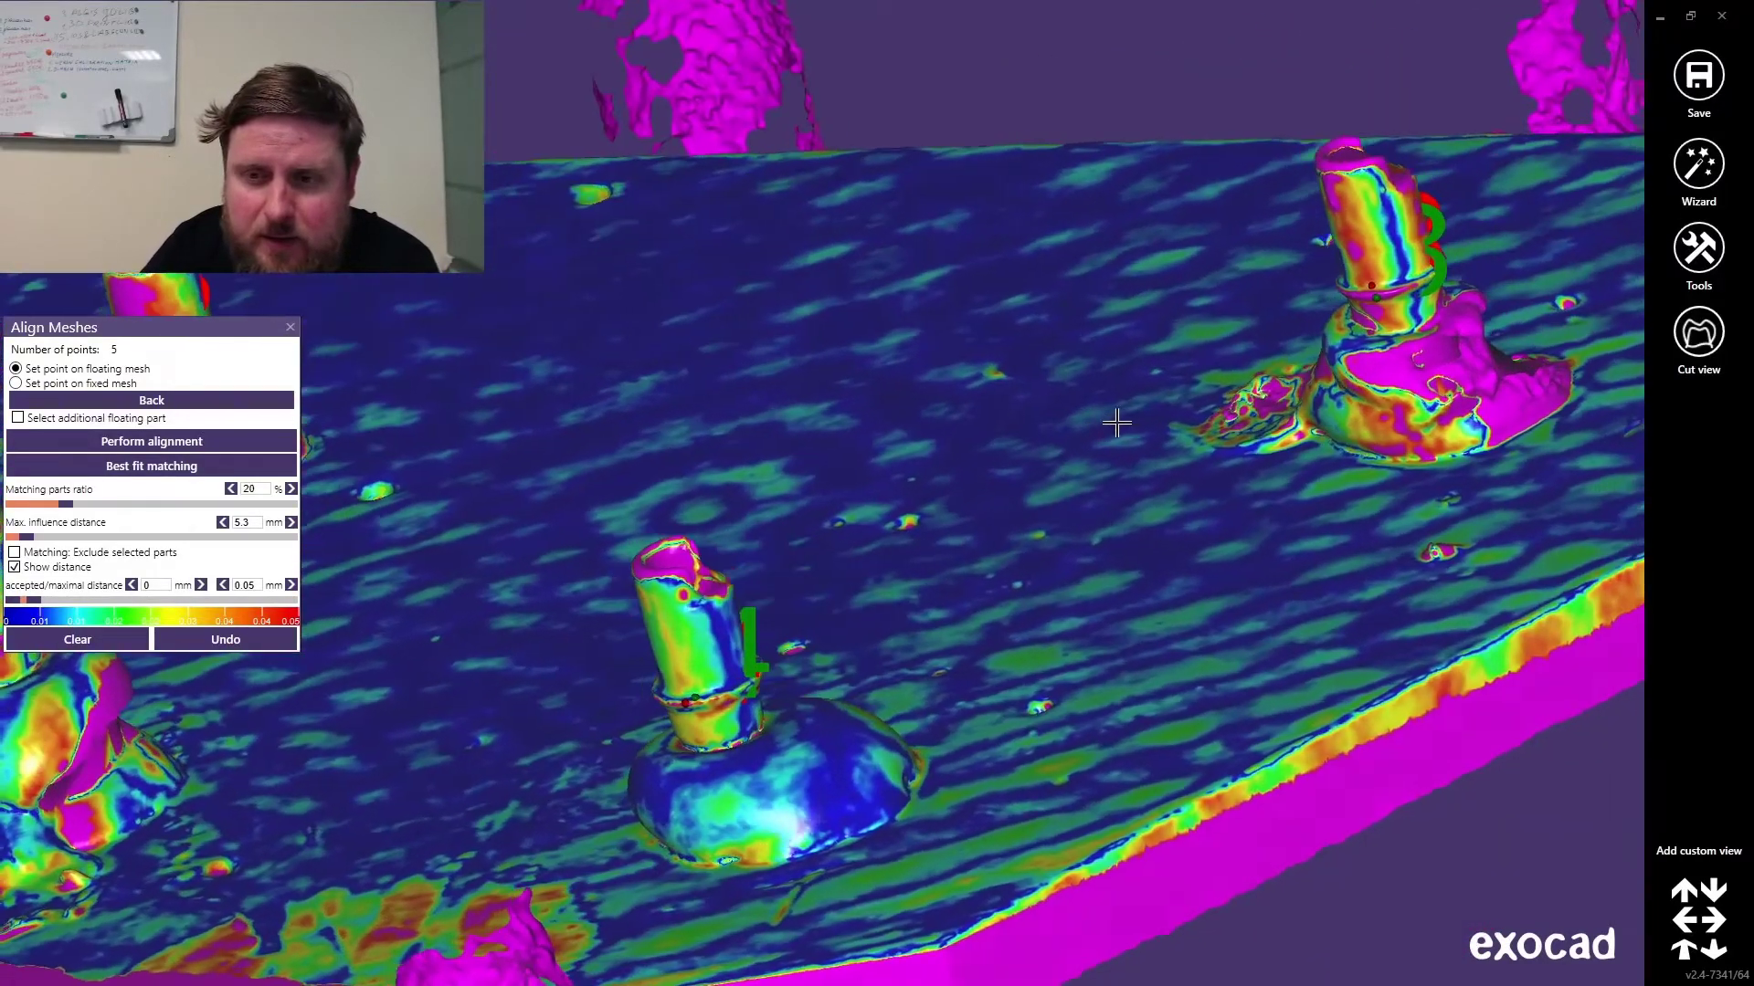
mouse_move(826, 521)
right_down()
mouse_move(858, 507)
mouse_move(834, 548)
mouse_move(853, 511)
right_up()
click(146, 639)
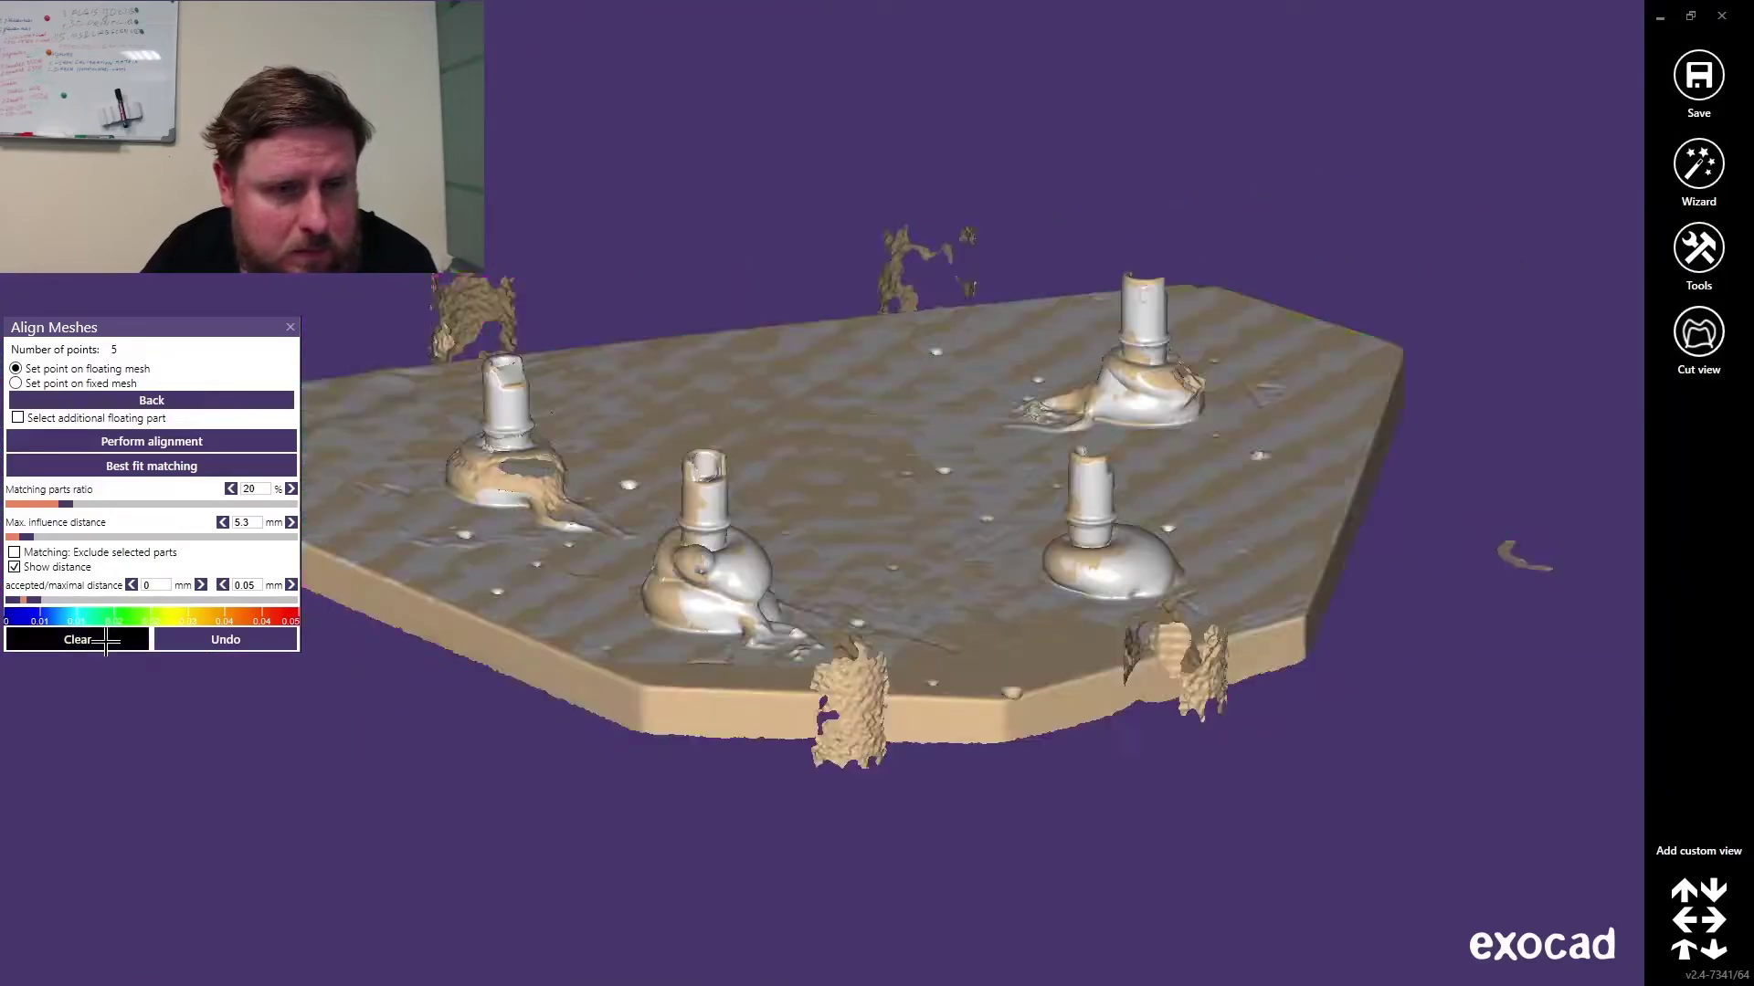
Step: Examine how the beige and white plate scans overlap on the posts and their bases from several angles
scroll(667, 518, up, 5)
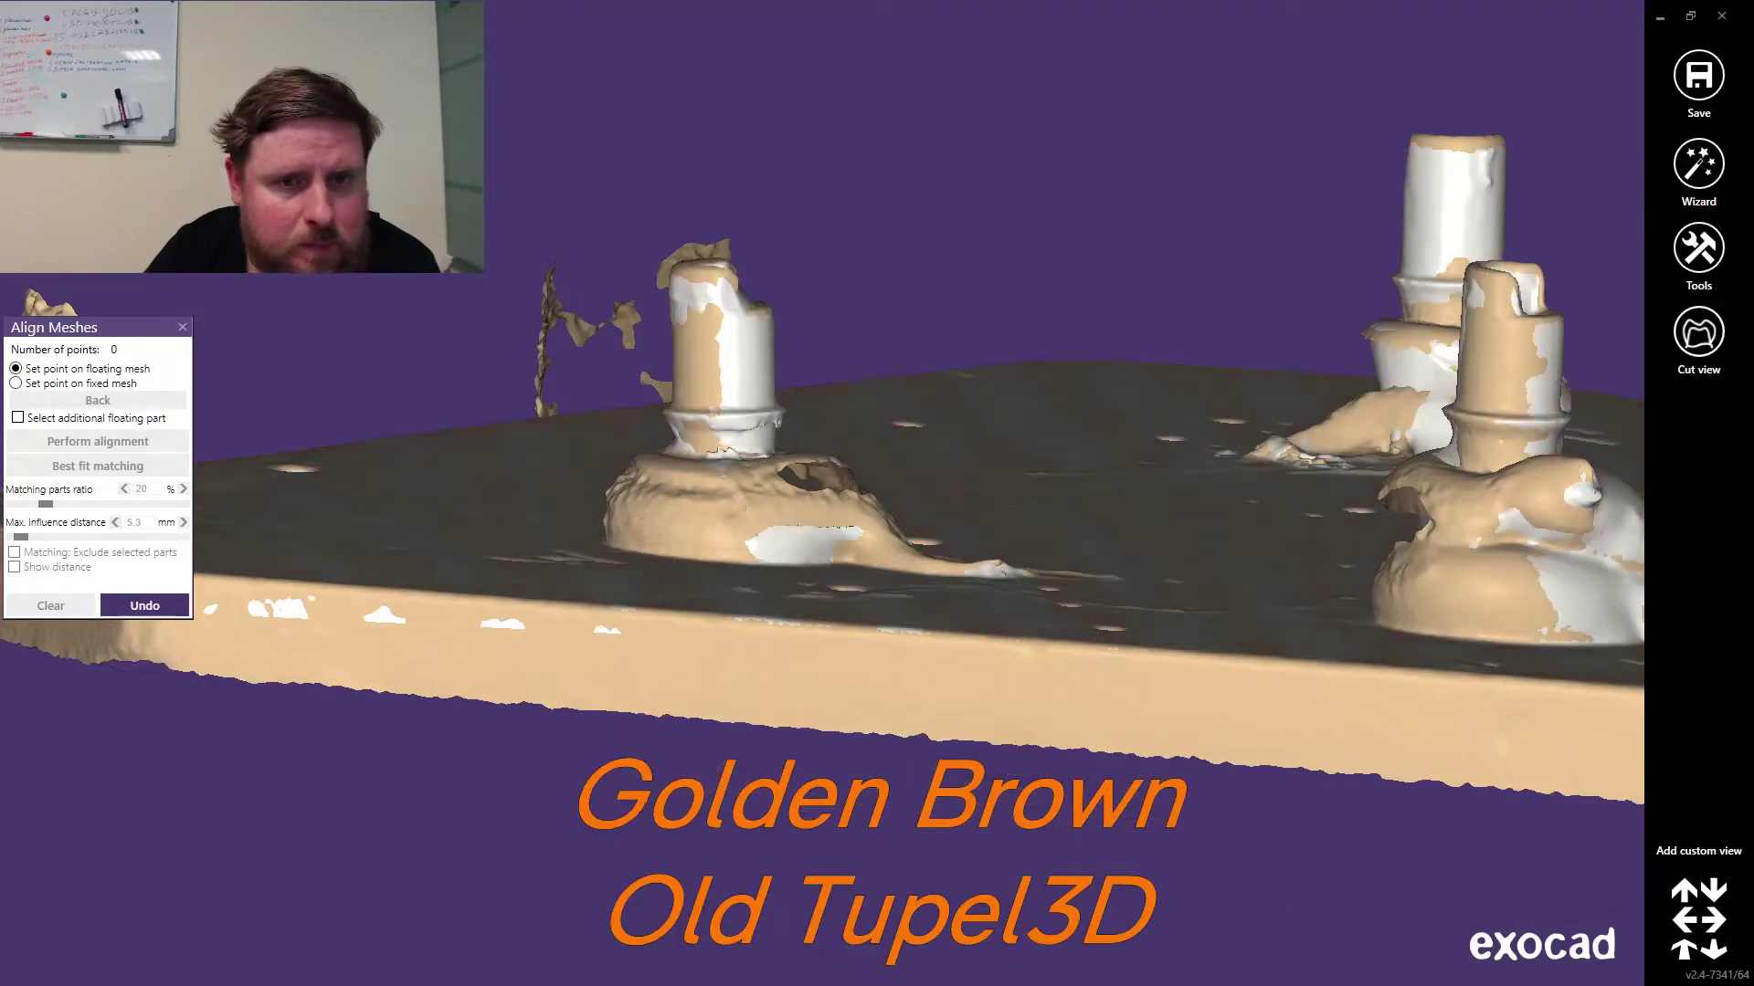
right_drag(722, 595, 878, 548)
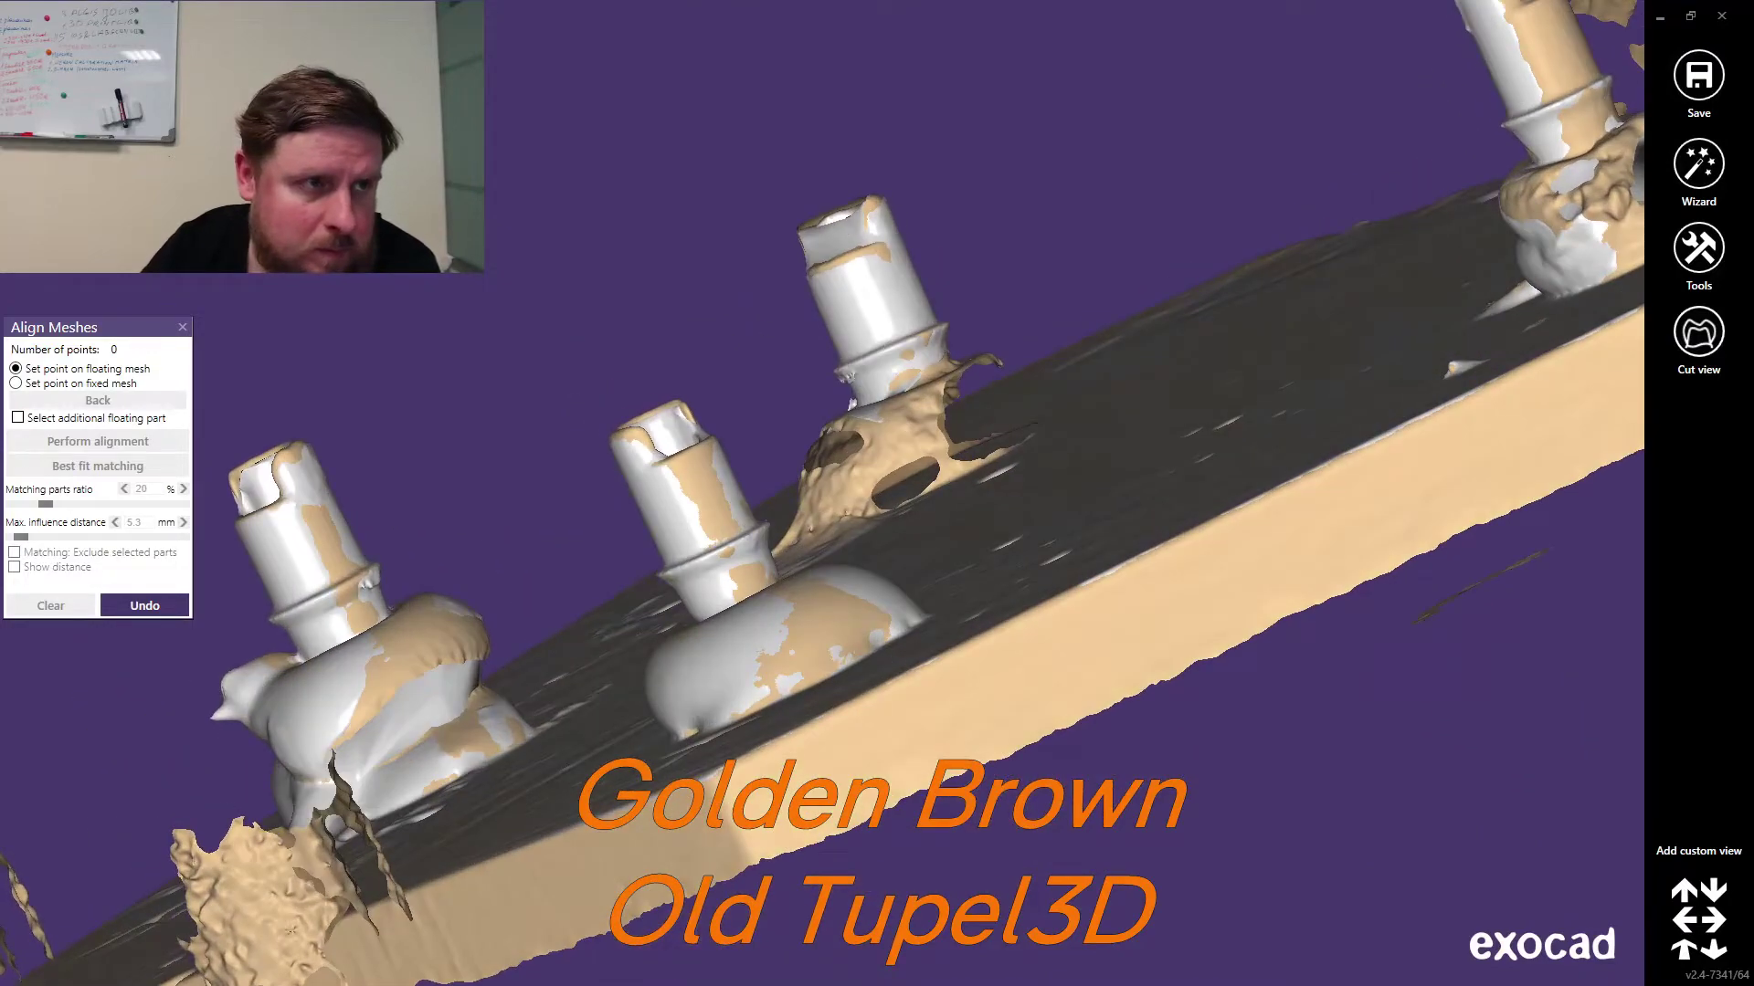
ctrl+click(291, 931)
right_drag(608, 286, 631, 301)
scroll(603, 282, down, 2)
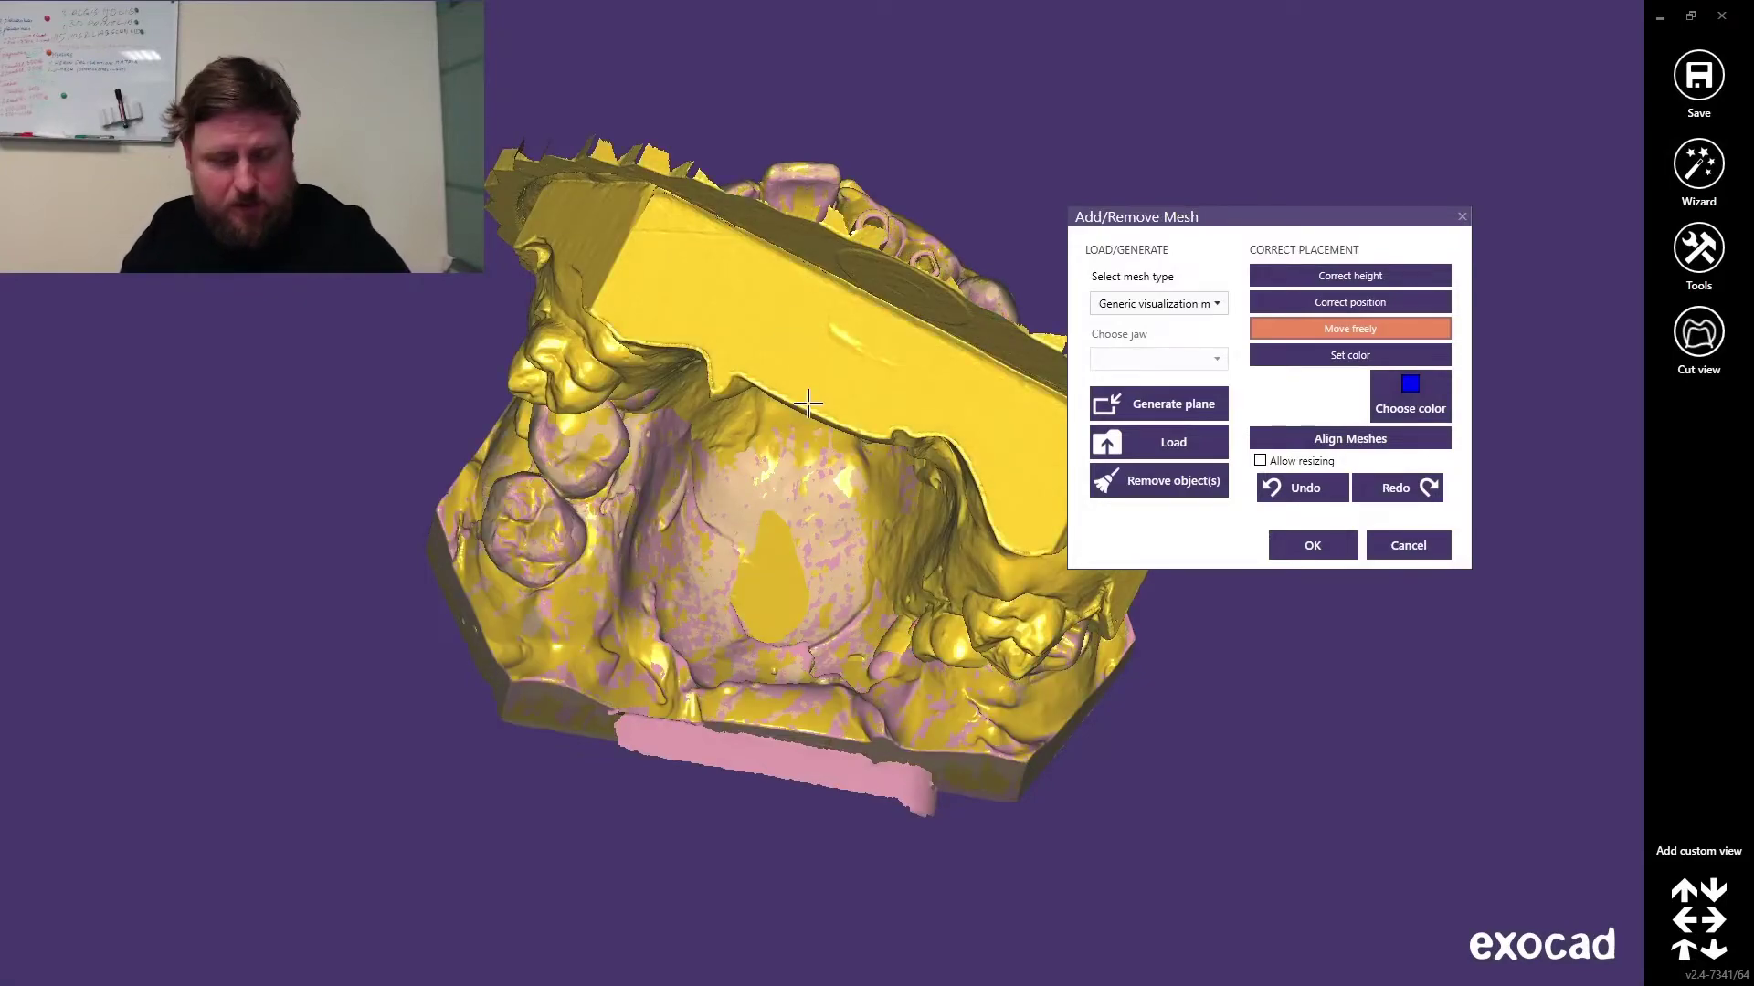
Step: Move and turn the newly loaded jaw scan until it sits upright above the matching jaw model
right_drag(808, 404, 803, 385)
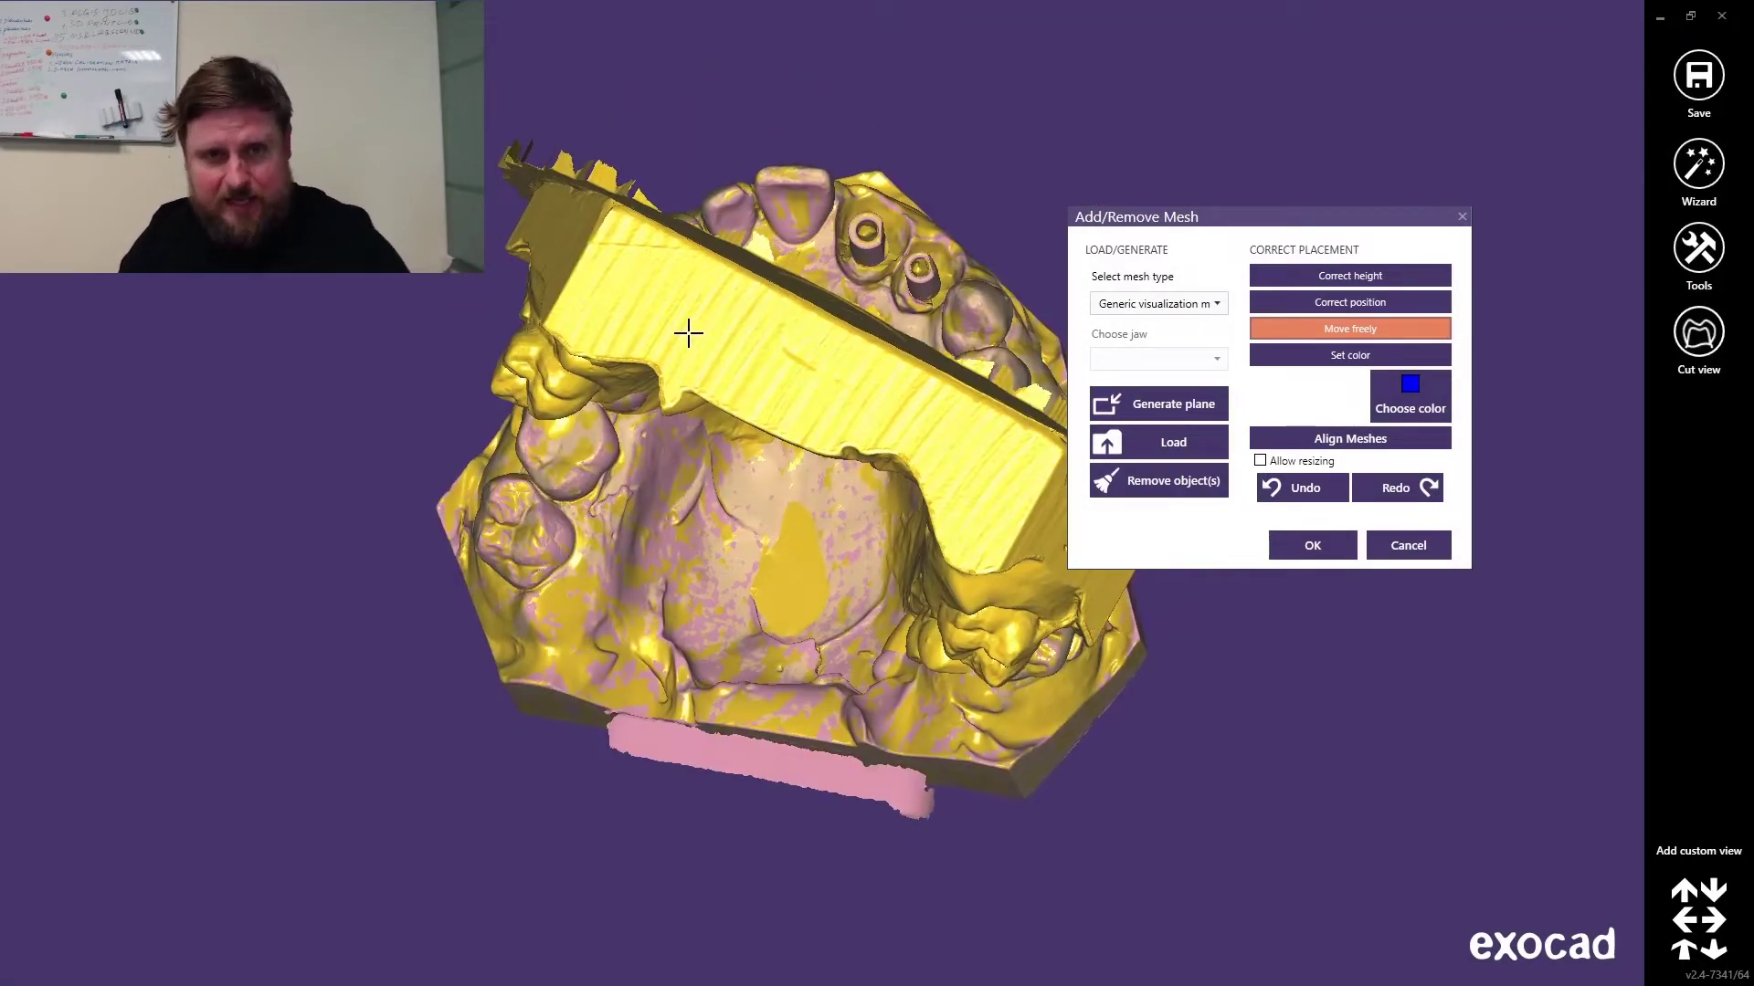
drag(804, 384, 504, 291)
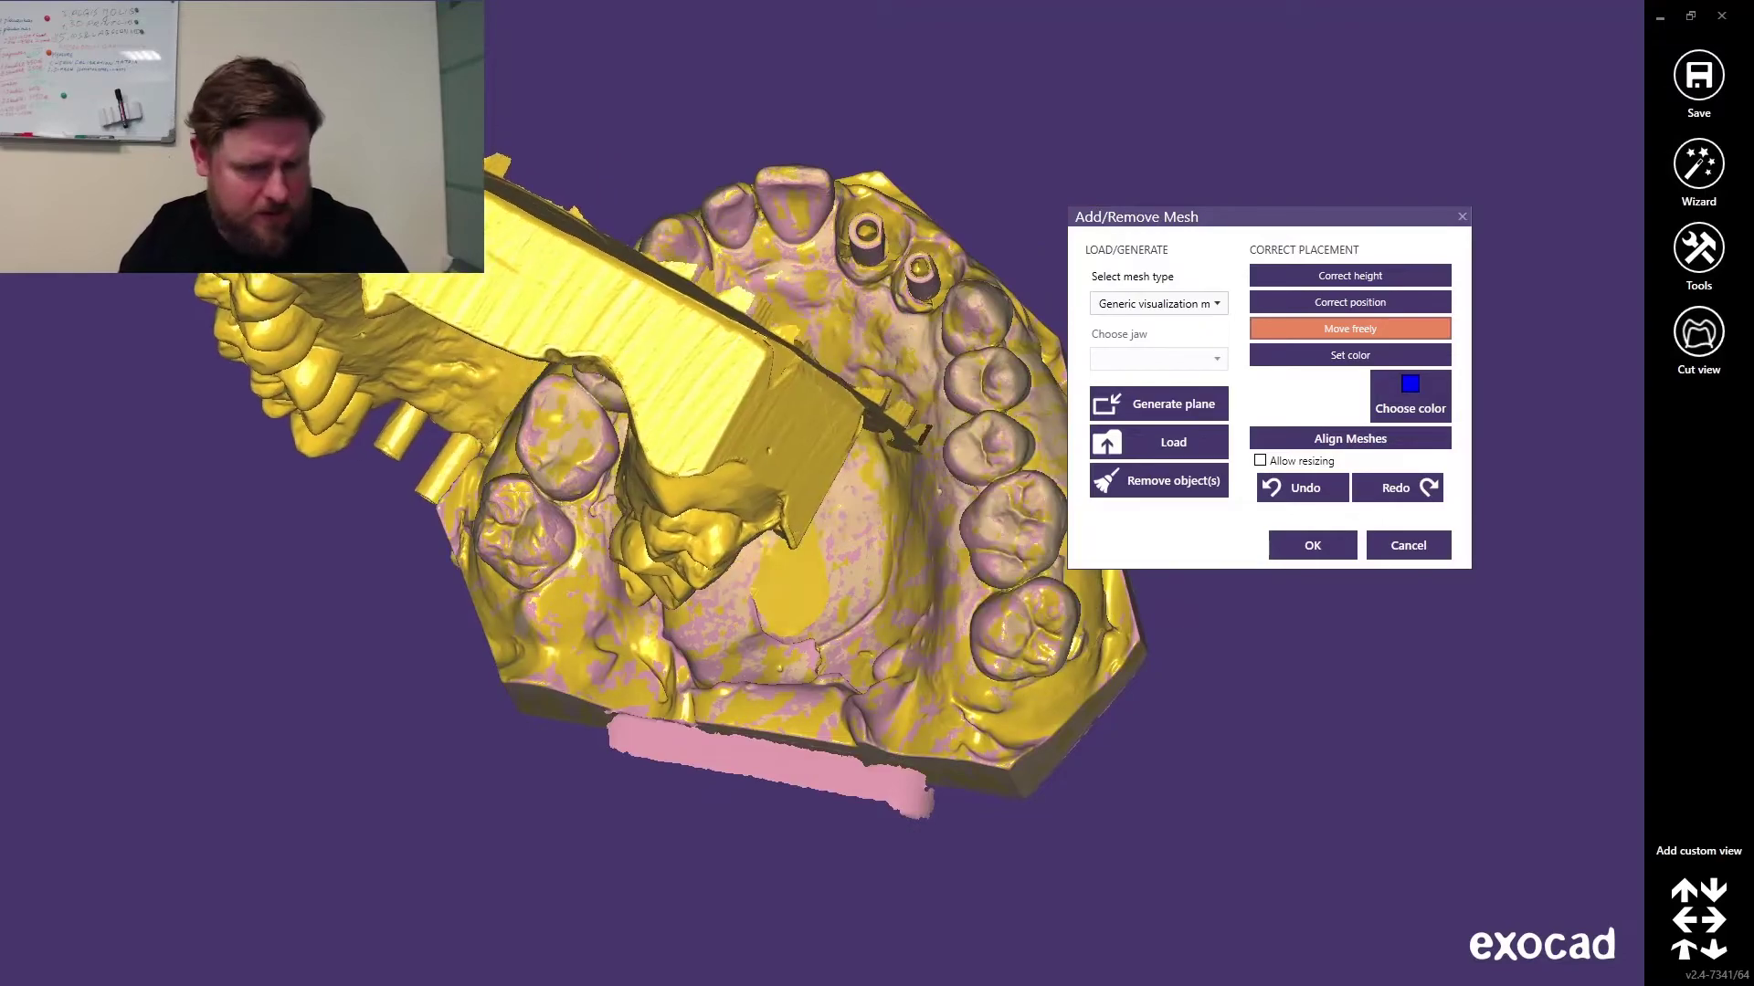
drag(684, 395, 816, 166)
drag(681, 554, 763, 603)
right_drag(763, 603, 672, 384)
drag(671, 383, 924, 223)
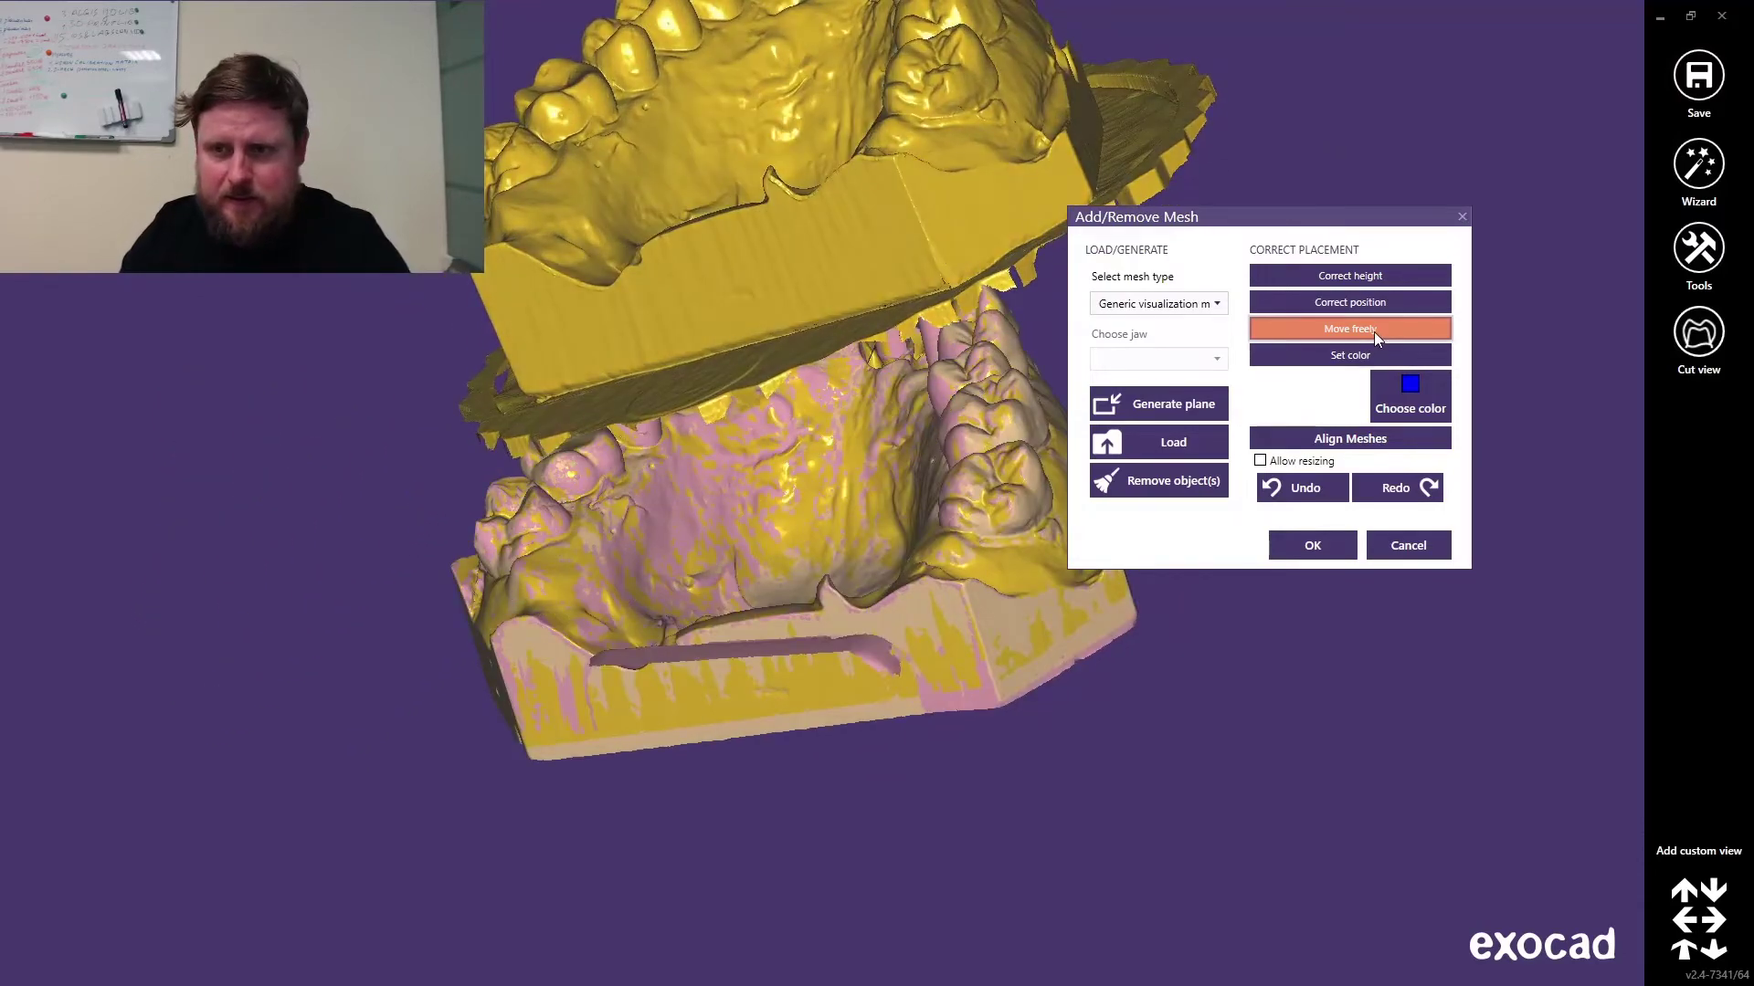
Step: Colour the raised jaw scan orange and confirm the mesh changes
click(1370, 355)
click(1405, 397)
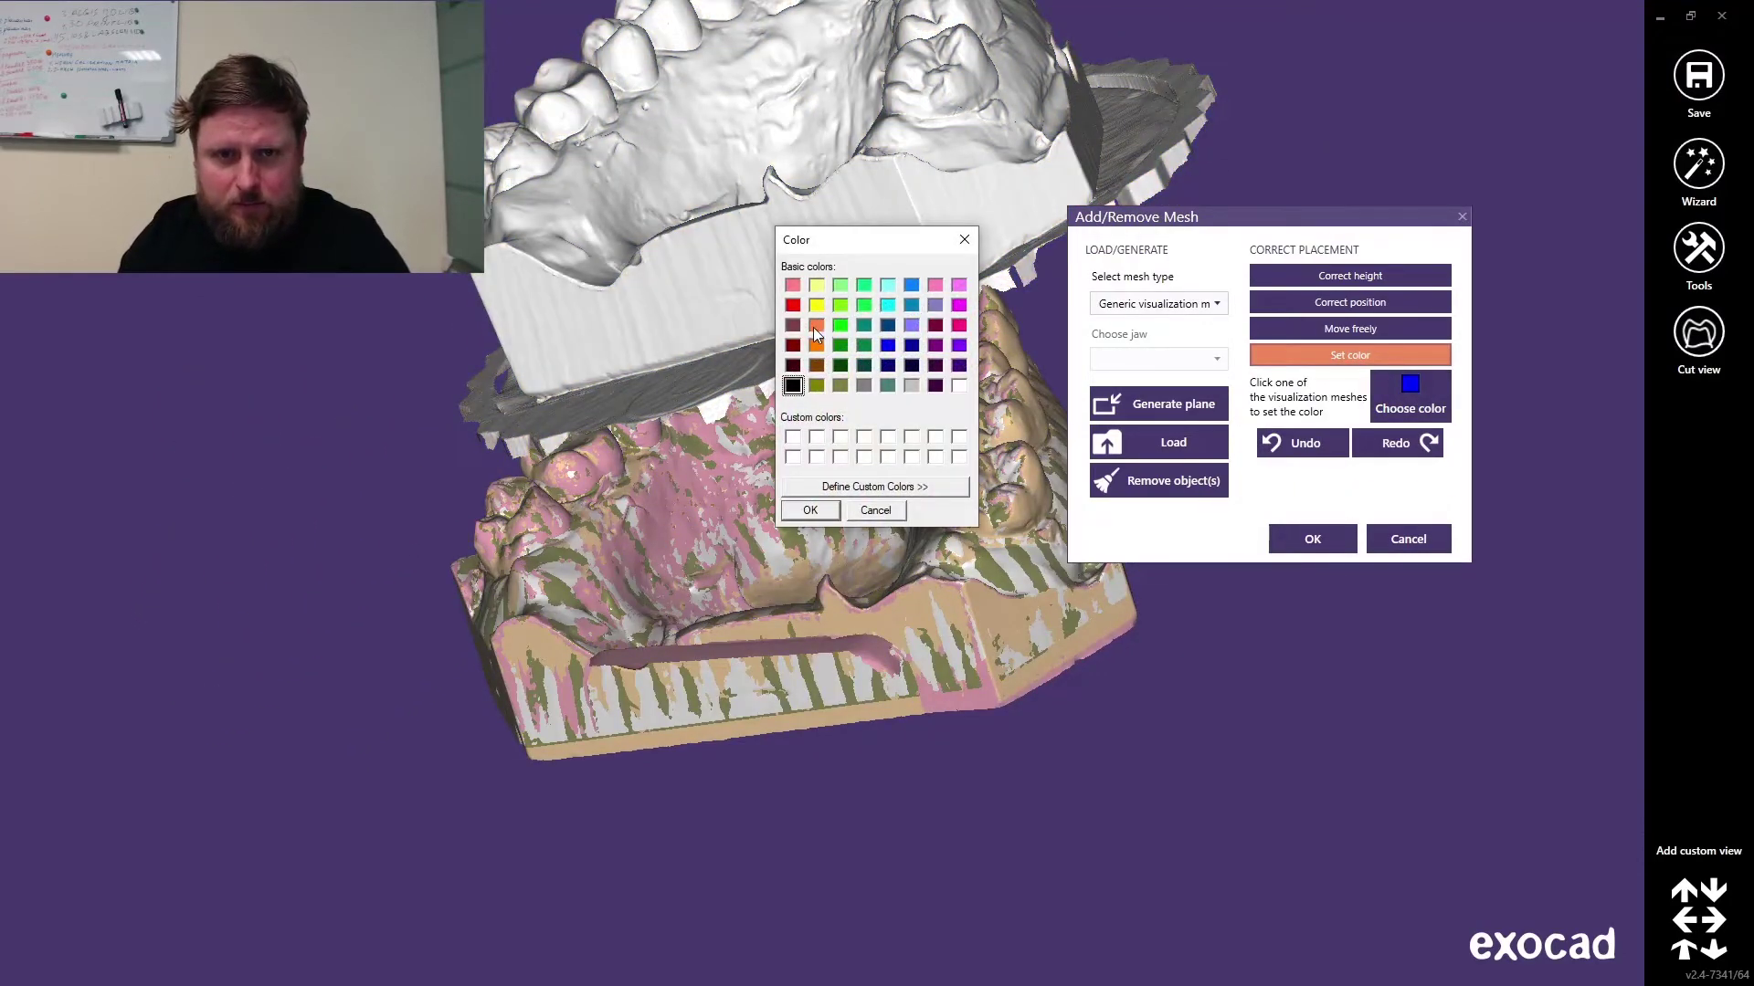
click(819, 511)
click(704, 290)
right_drag(704, 291, 858, 365)
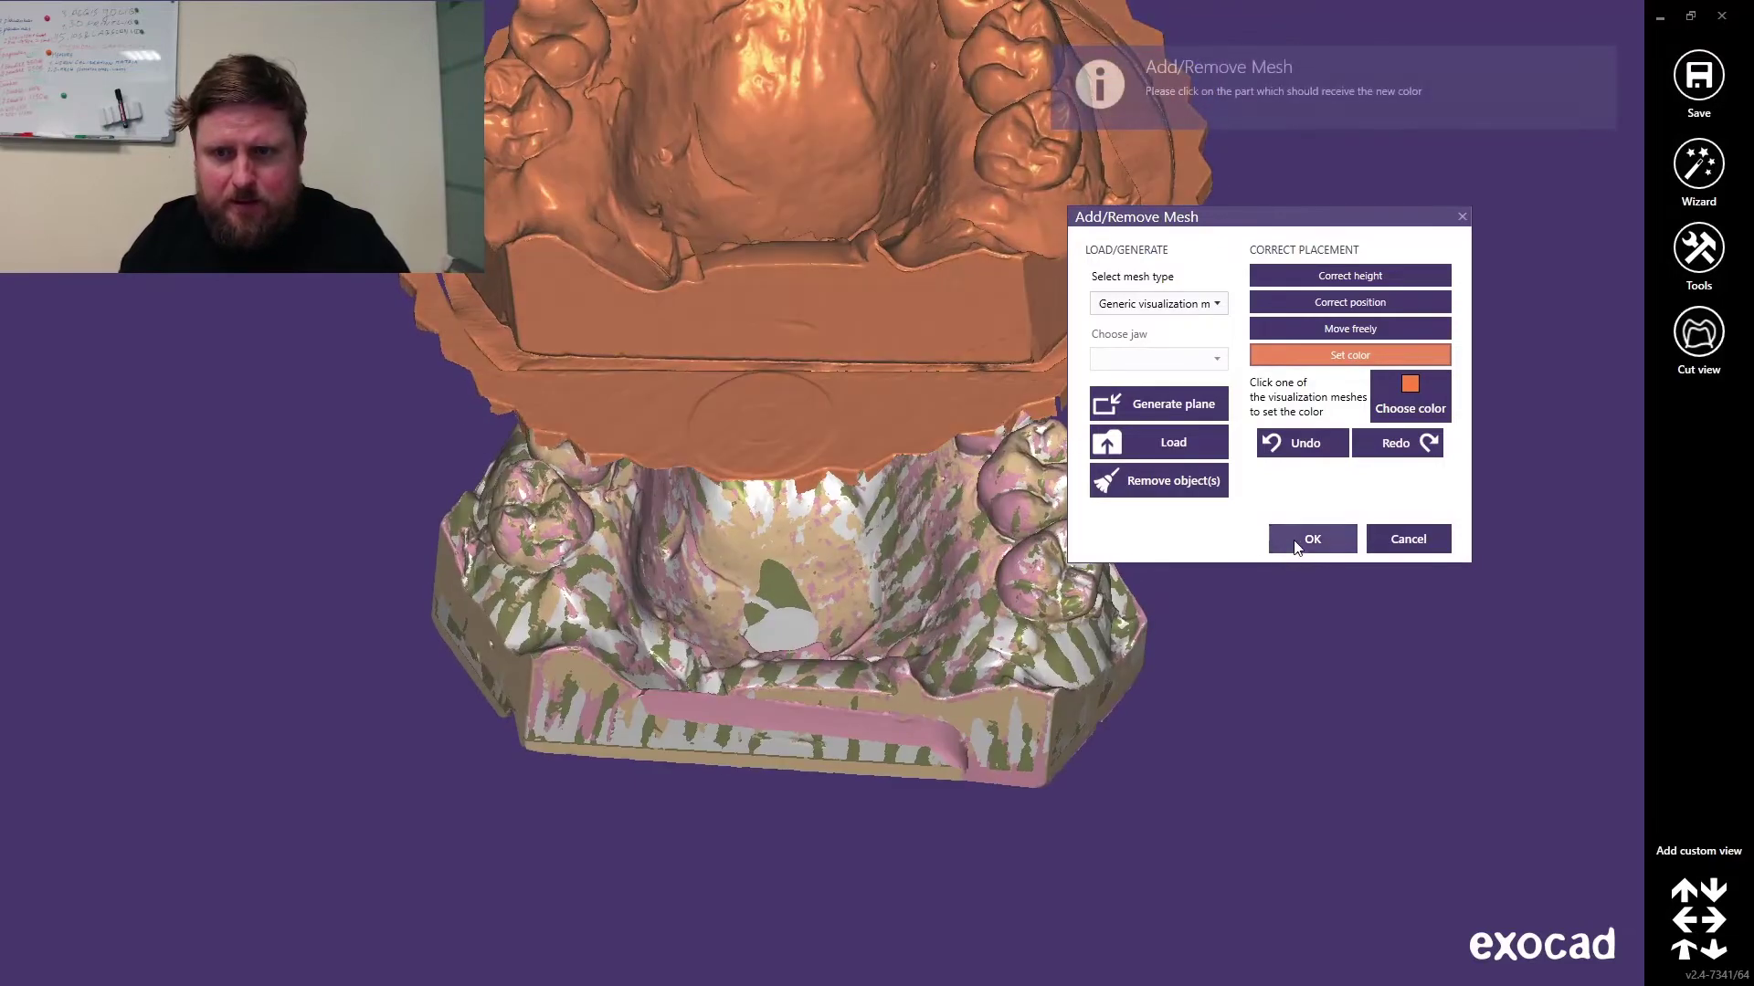
click(1296, 546)
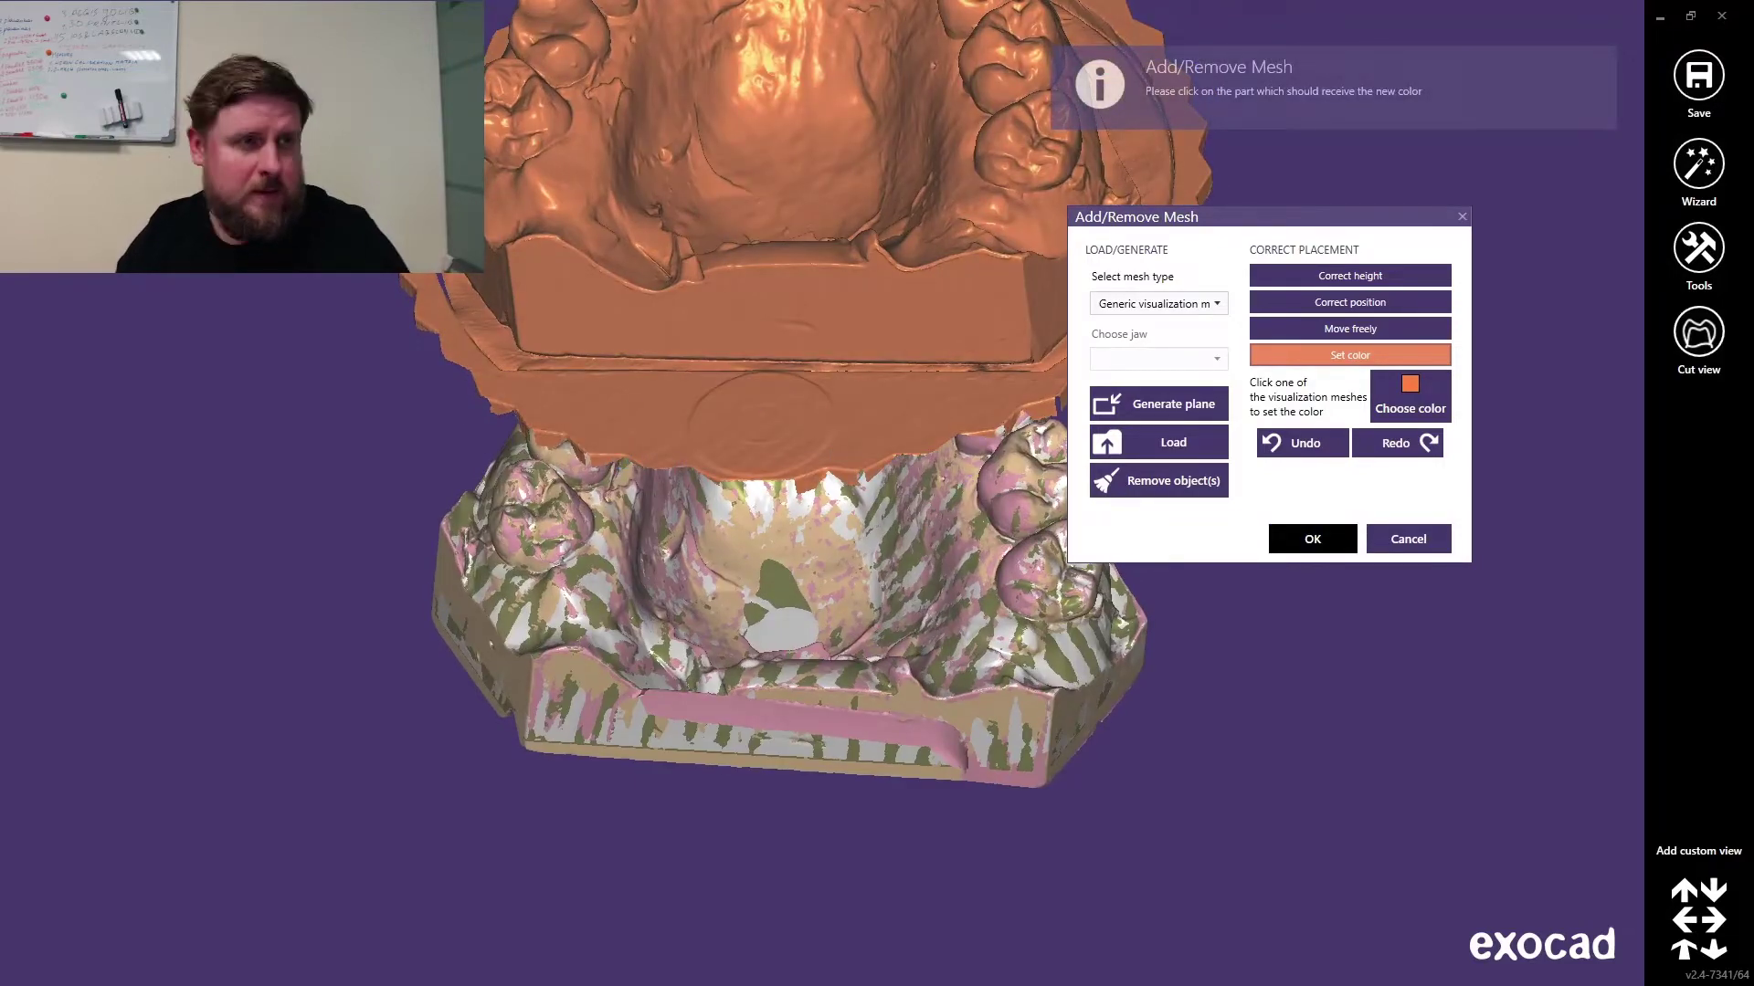
Step: Start aligning the orange scan to the beige jaw model with matching point pairs on both rear molars and the post beside the incisor
click(1380, 415)
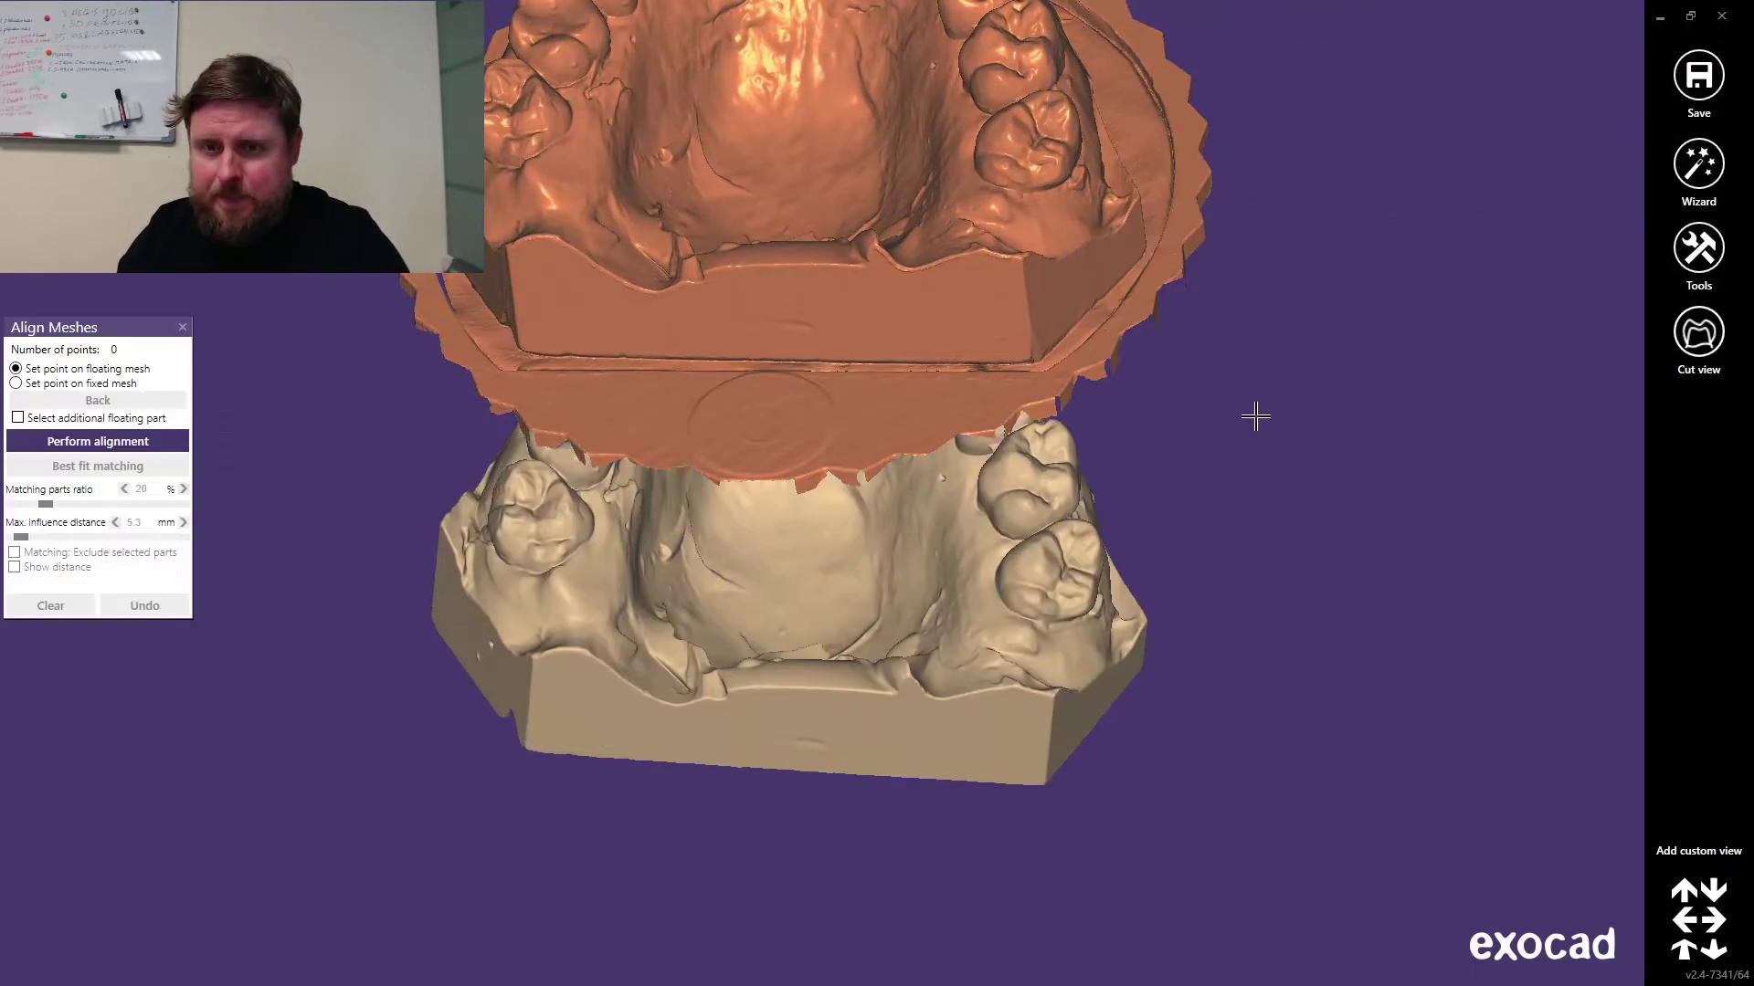
right_drag(1312, 471, 1311, 458)
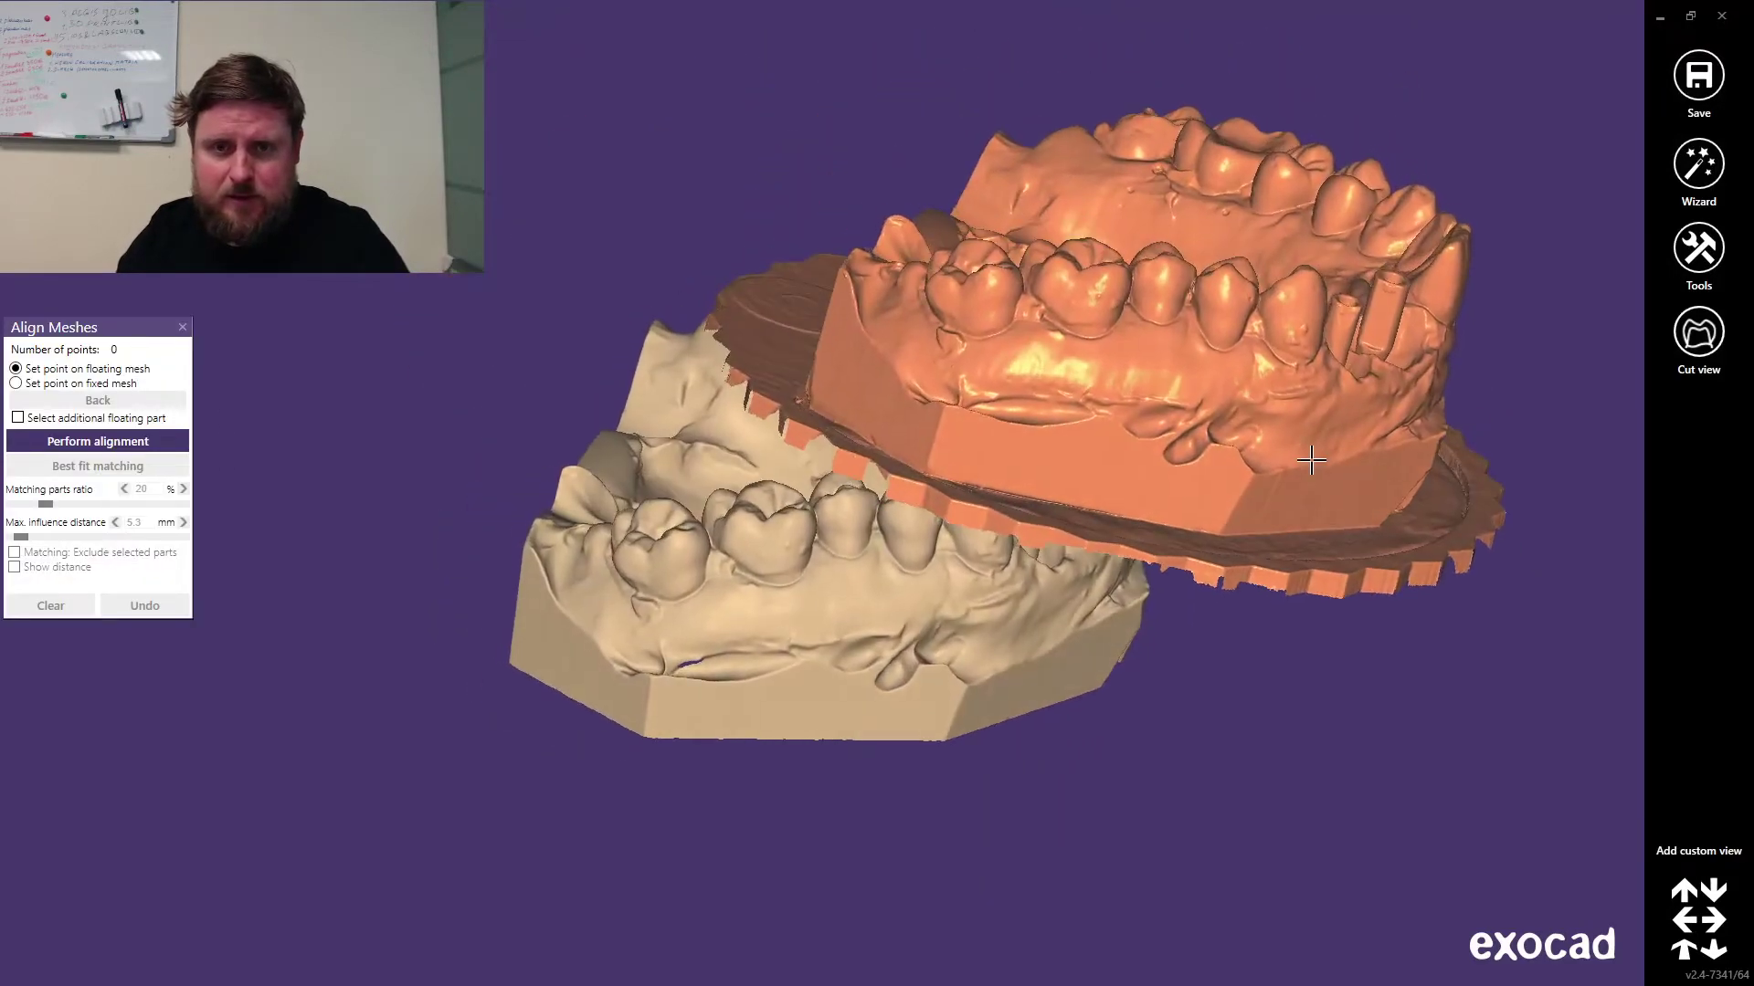
click(946, 273)
click(636, 545)
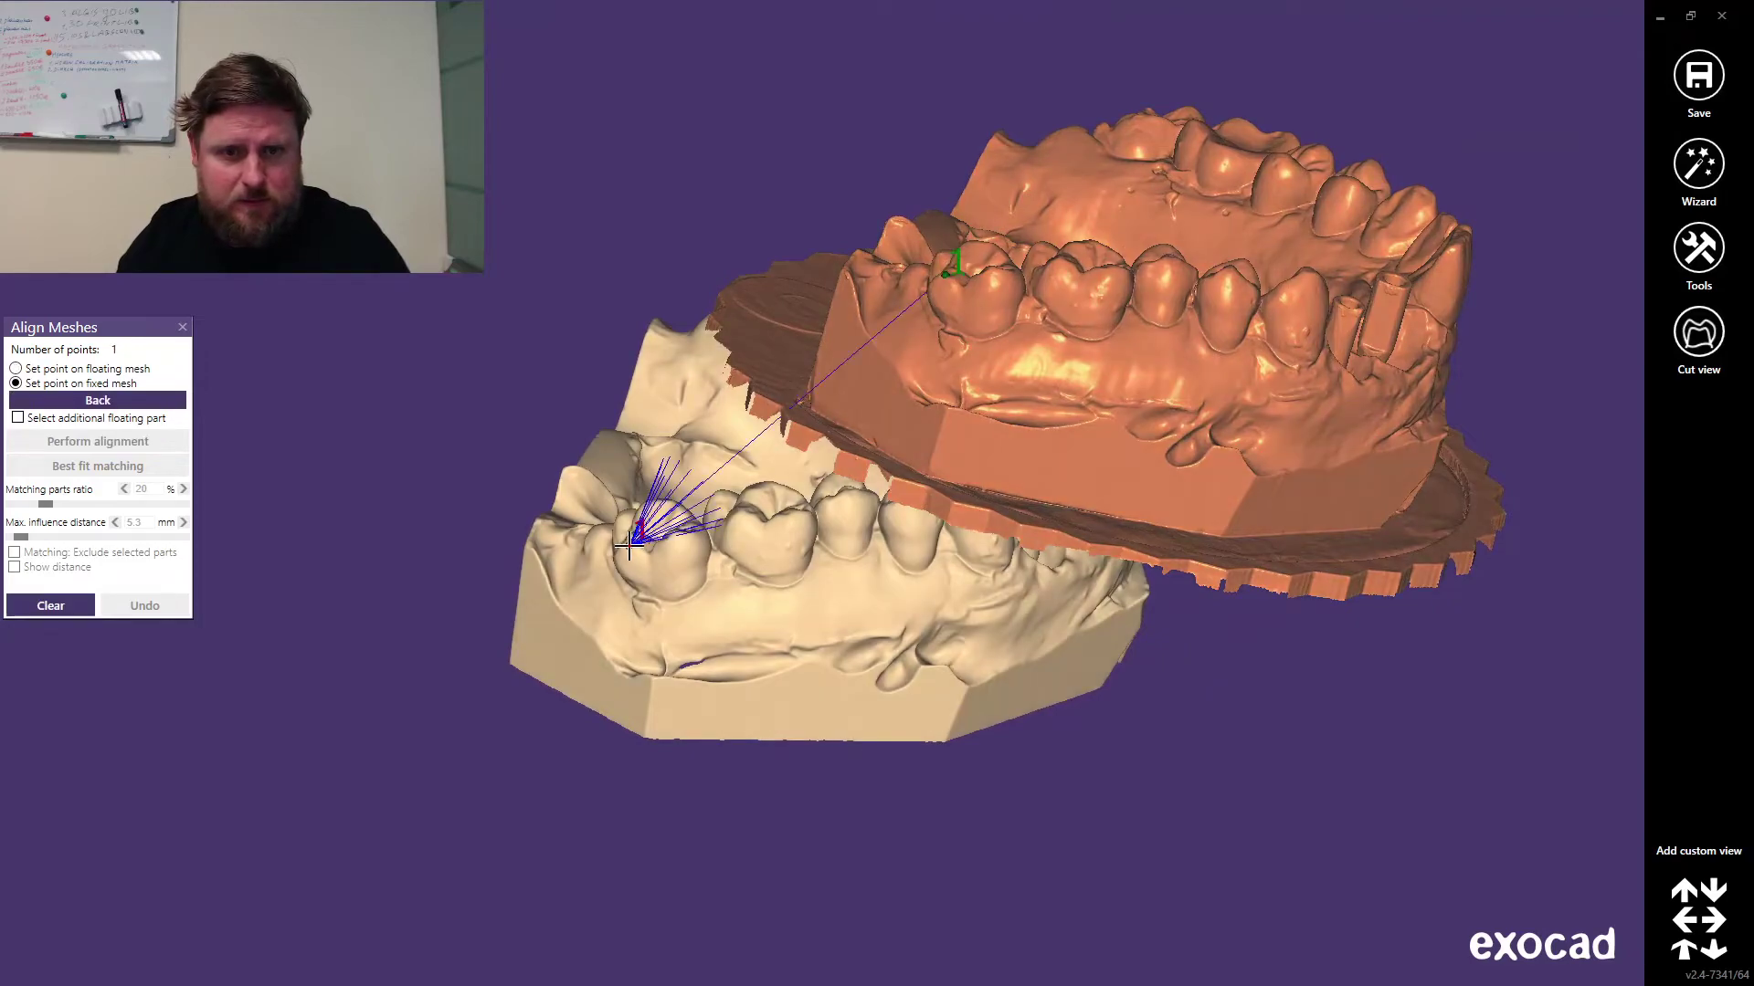
right_drag(636, 545, 283, 338)
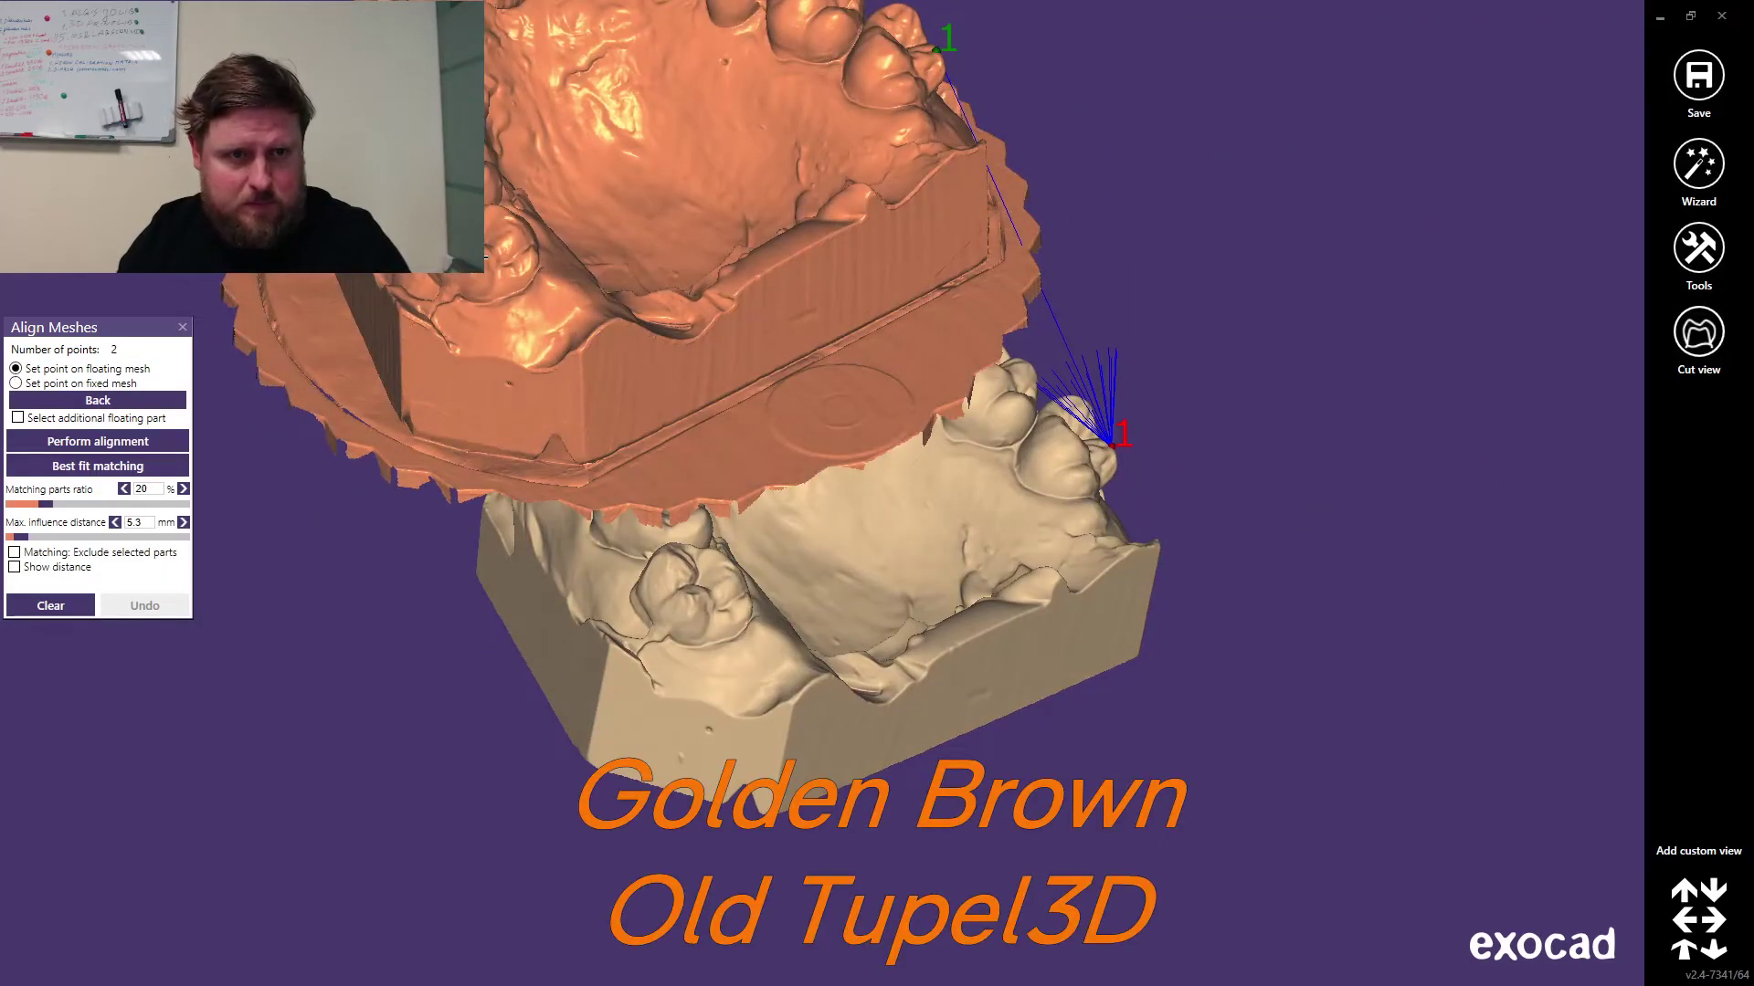
click(484, 256)
click(694, 592)
right_drag(685, 594, 721, 110)
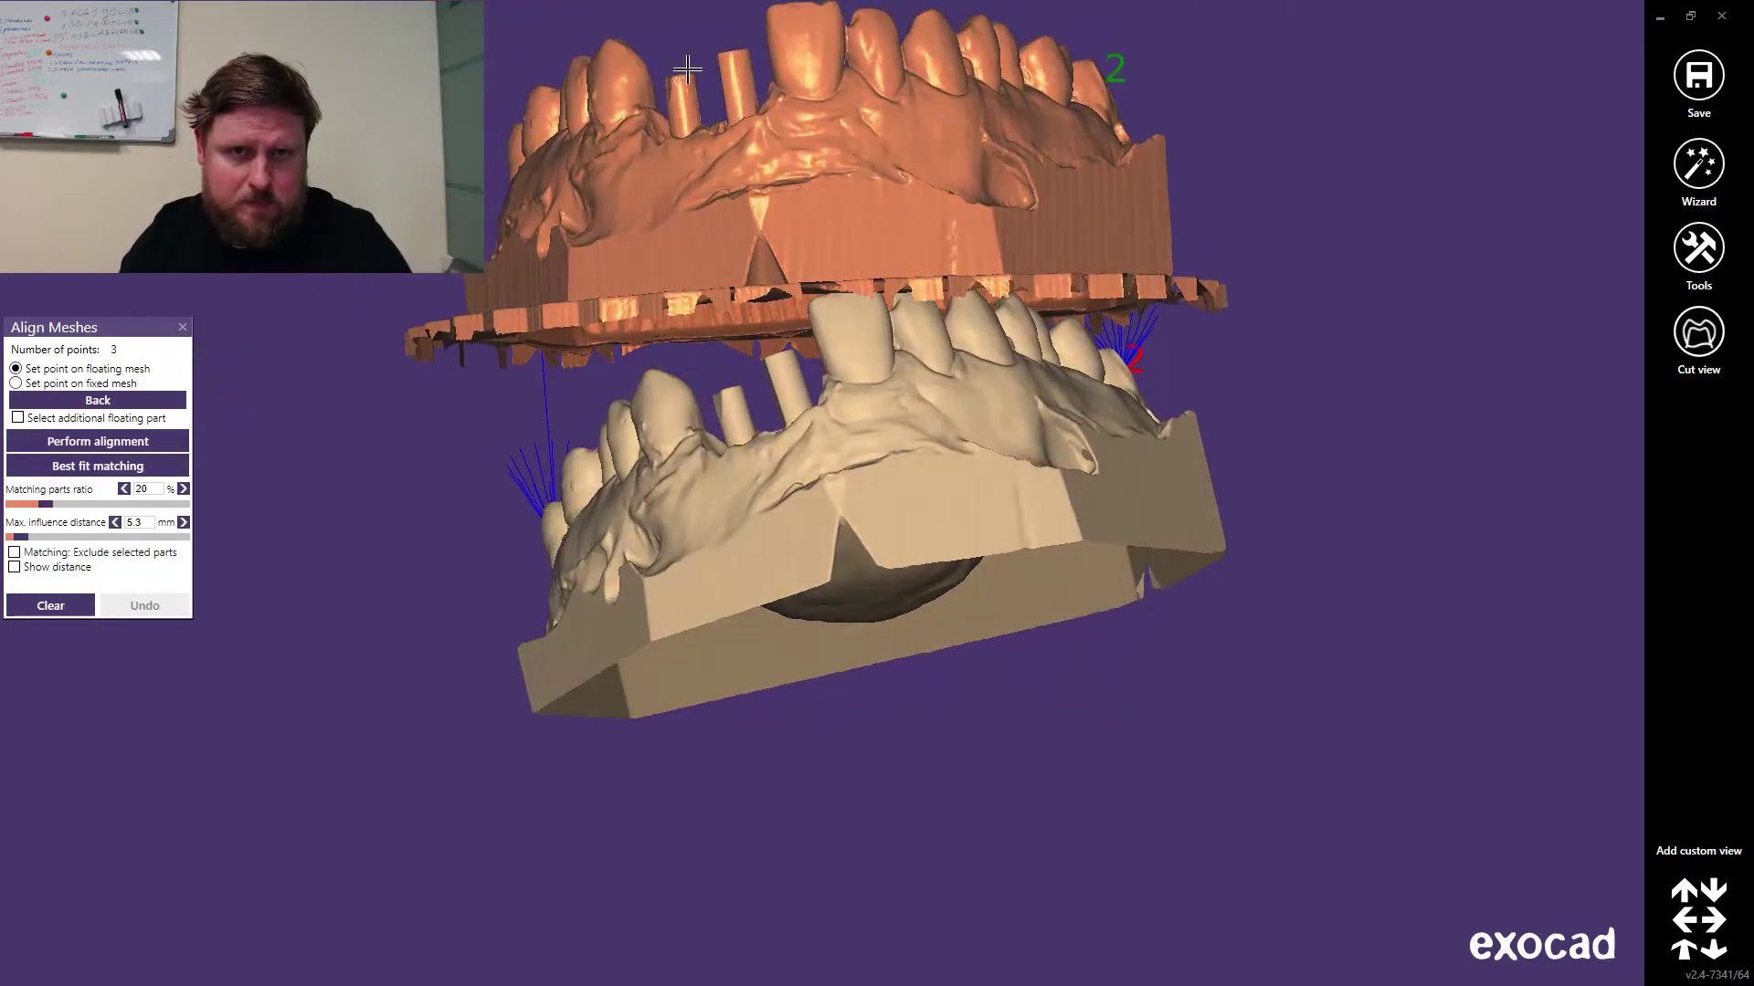
click(733, 52)
click(778, 362)
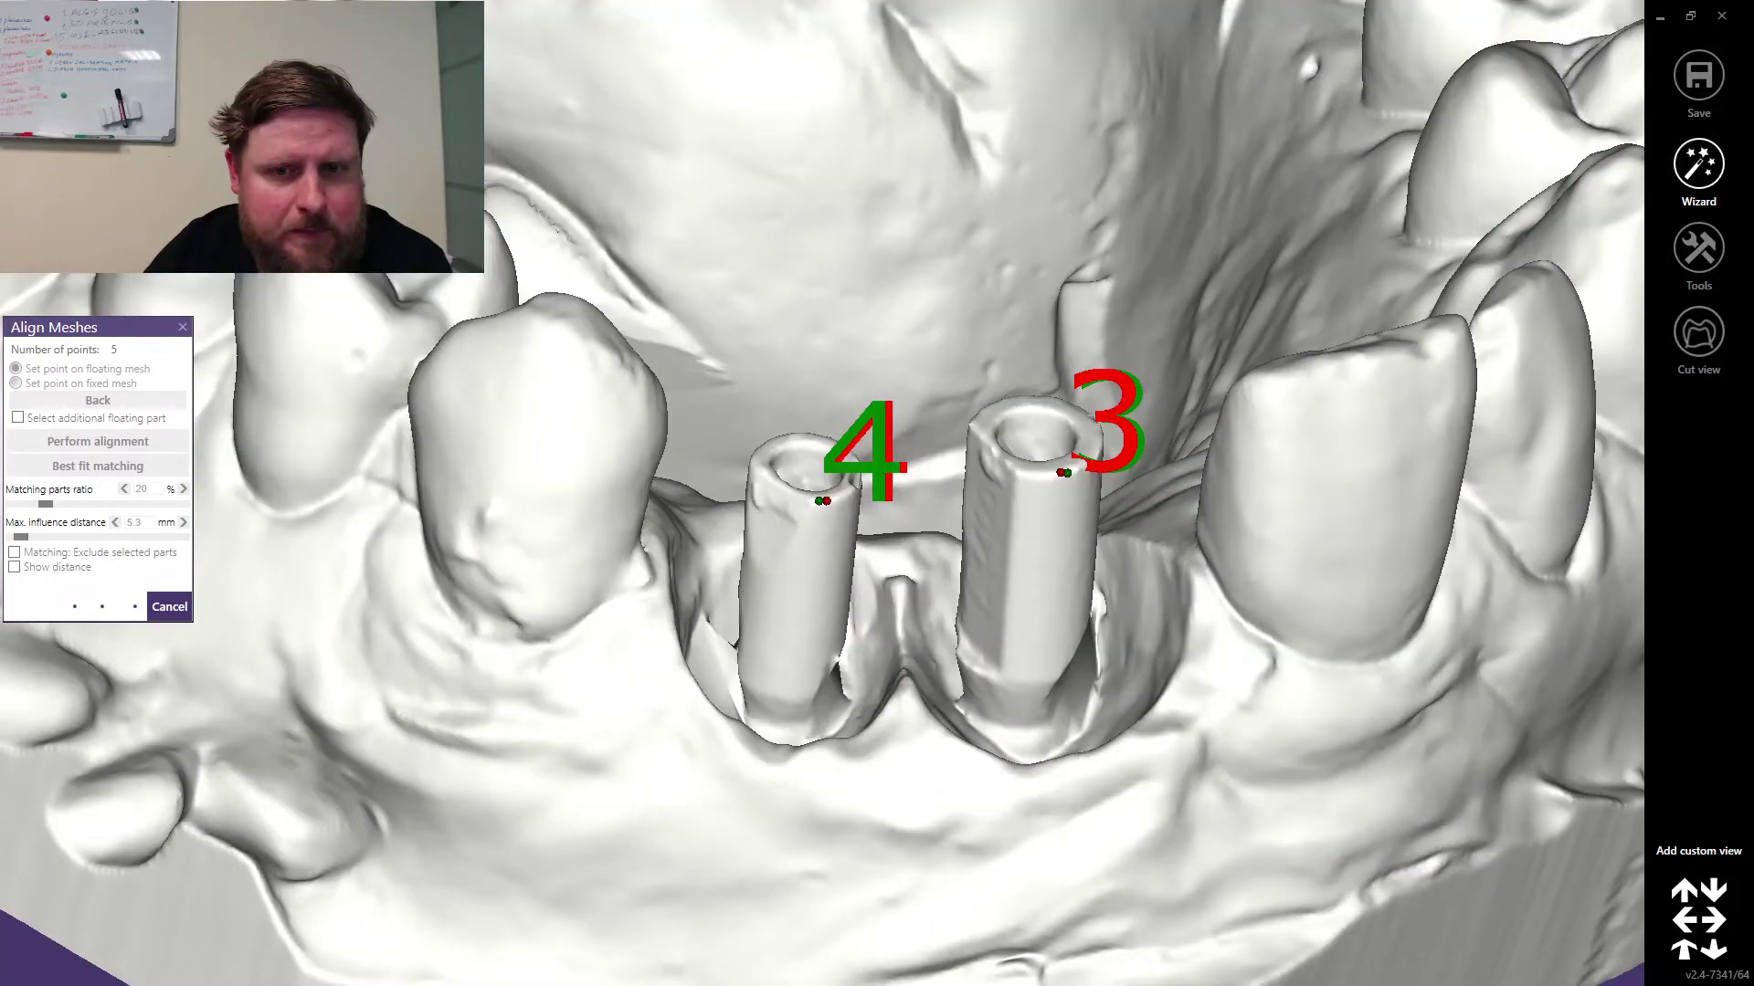
Step: Inspect the distance map across the aligned jaw model's teeth and two posts, and clear the alignment points
right_drag(889, 532, 872, 535)
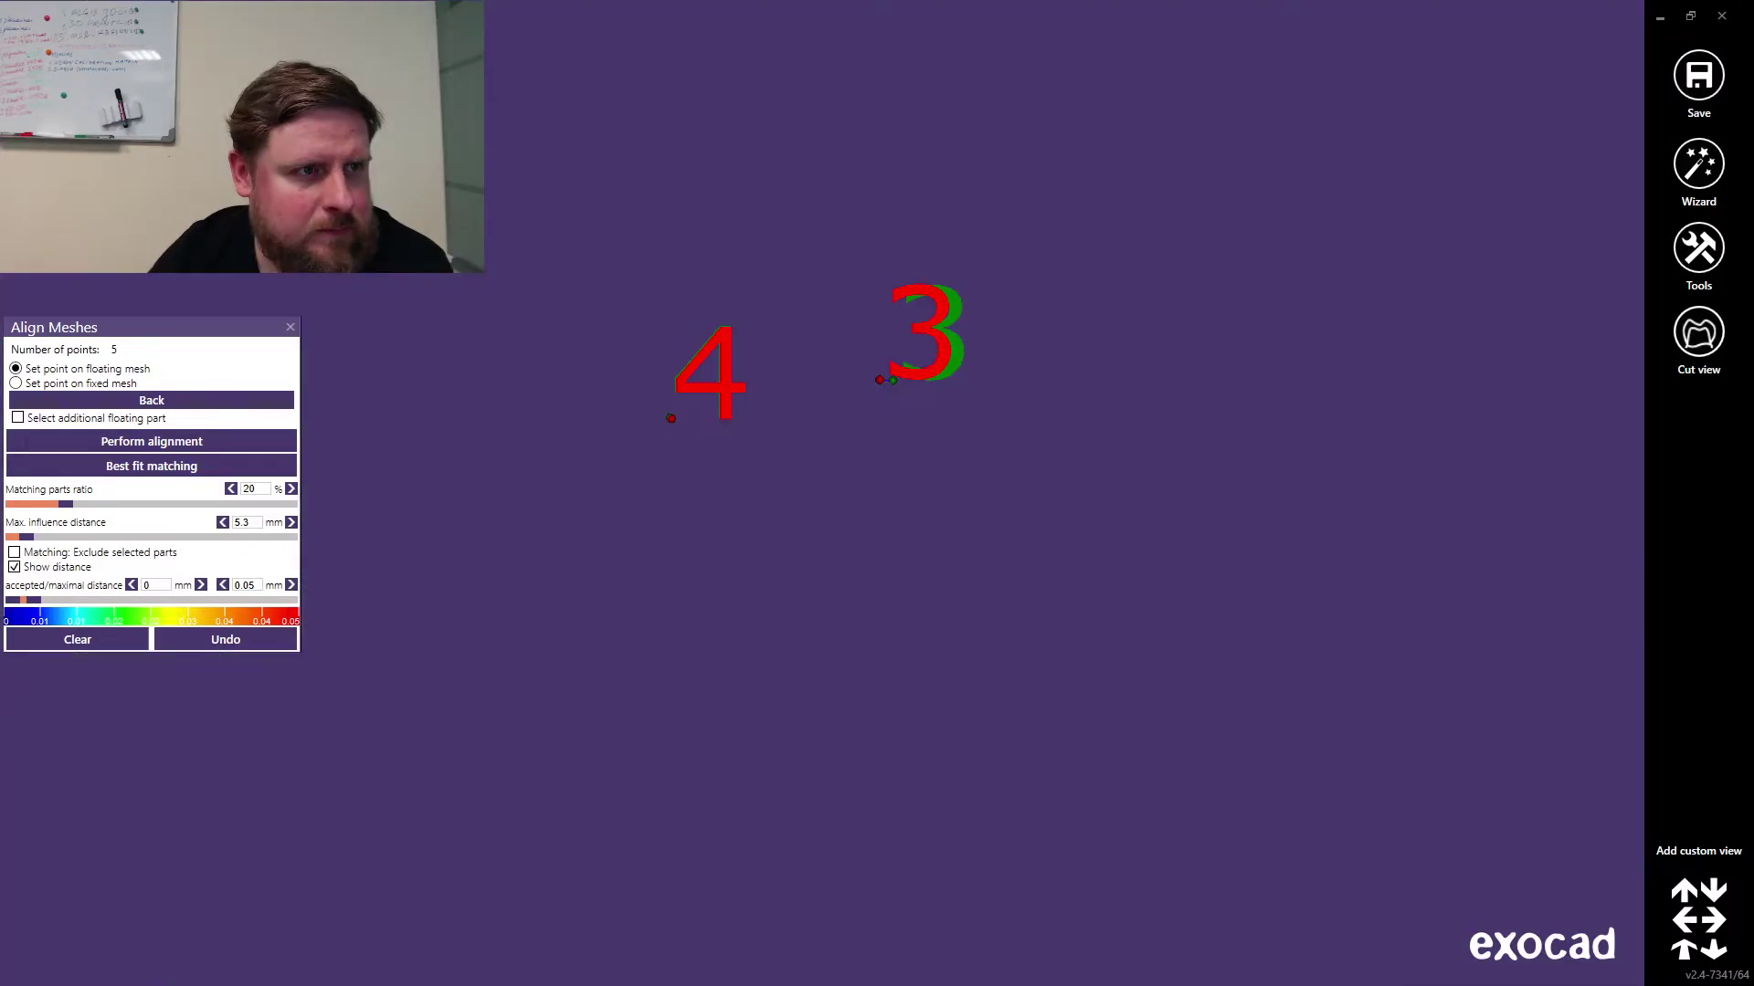
scroll(580, 349, down, 5)
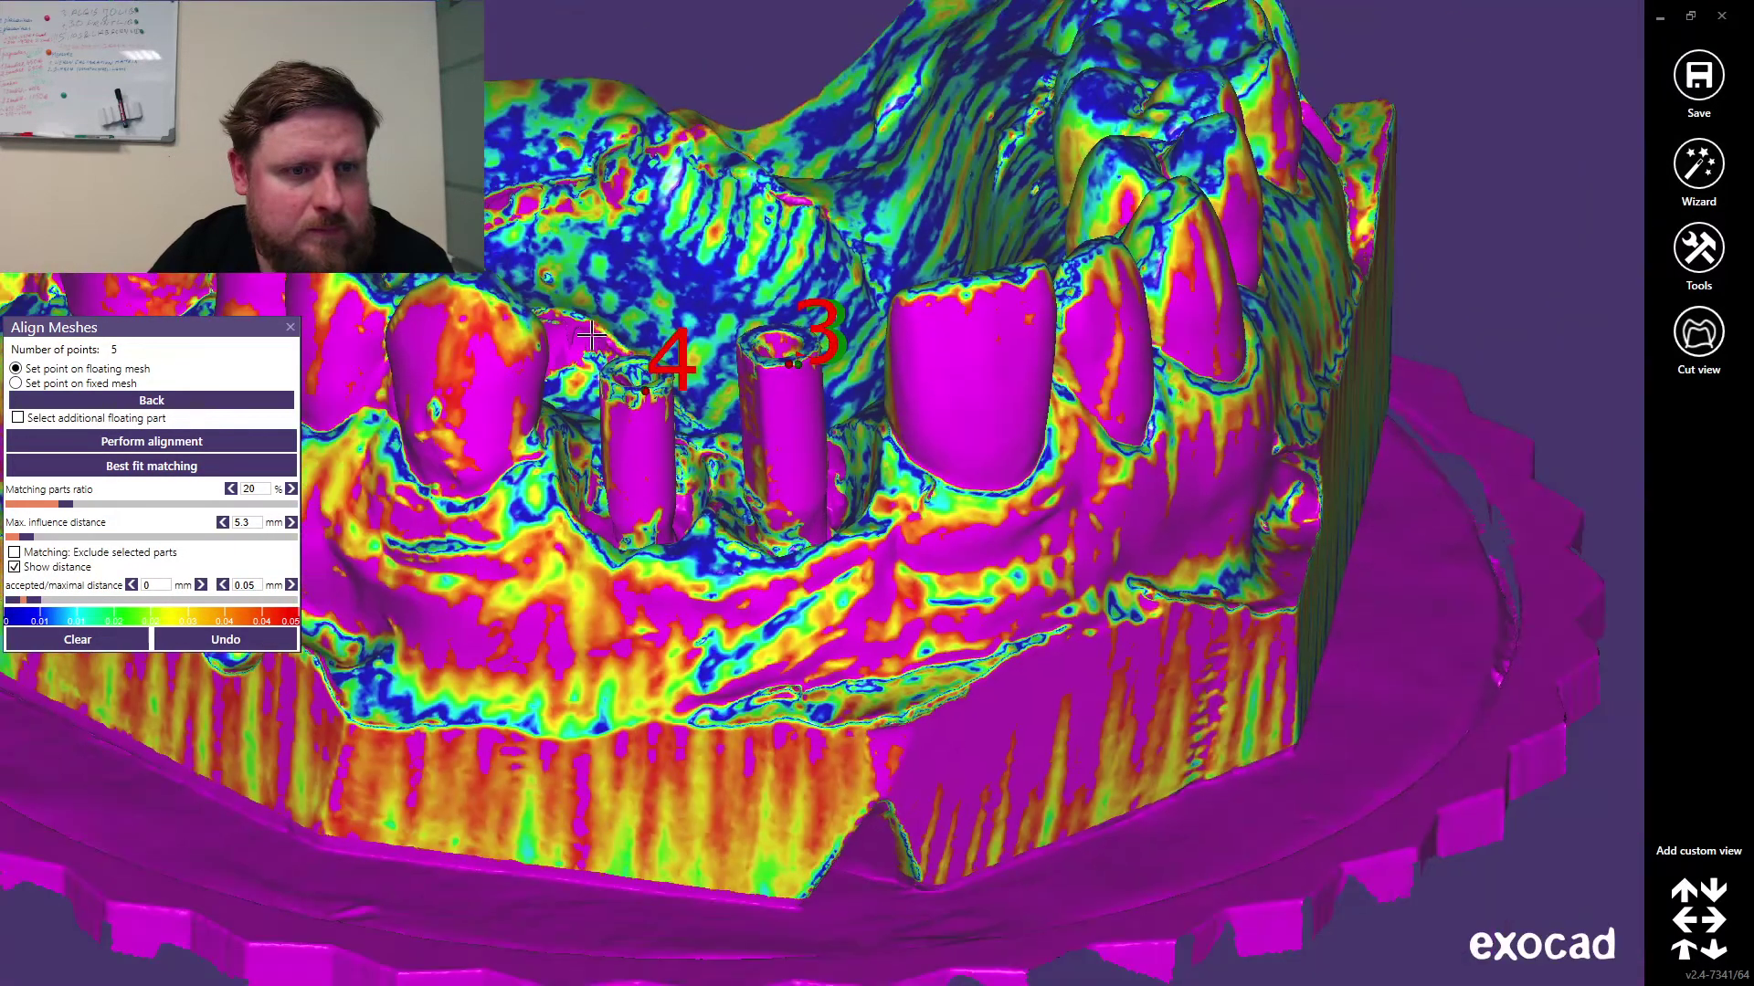
right_drag(580, 349, 1375, 326)
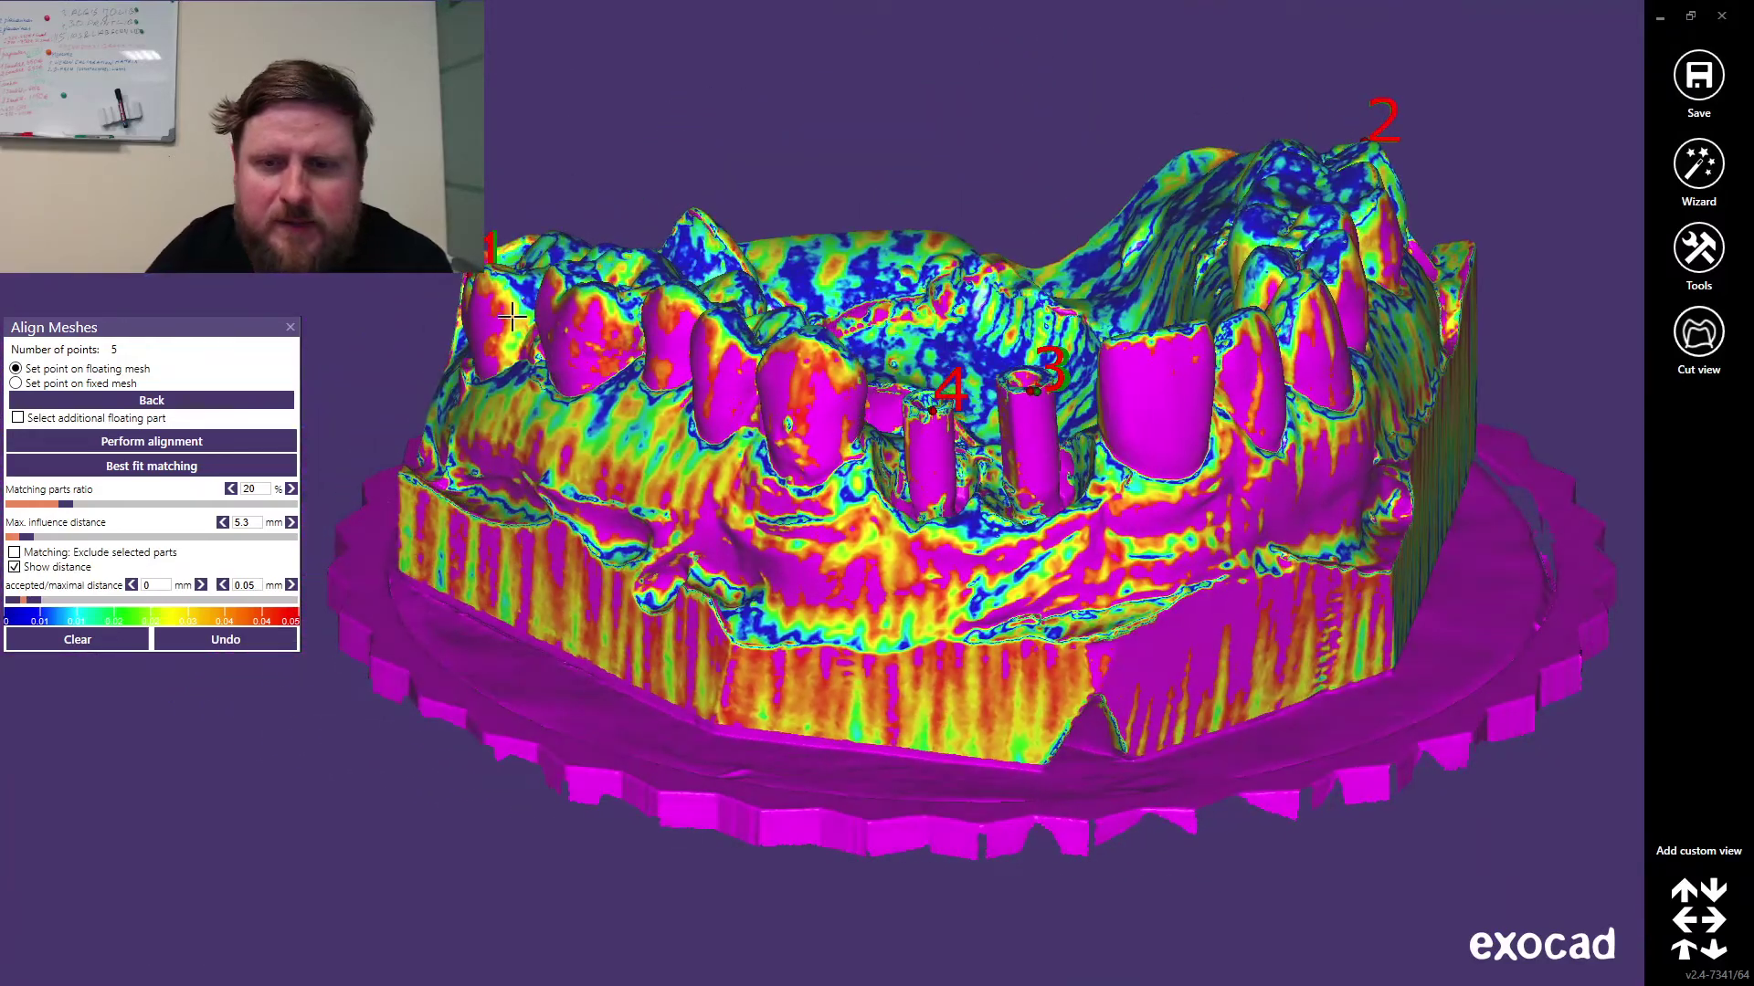
right_drag(1047, 473, 1077, 521)
click(93, 643)
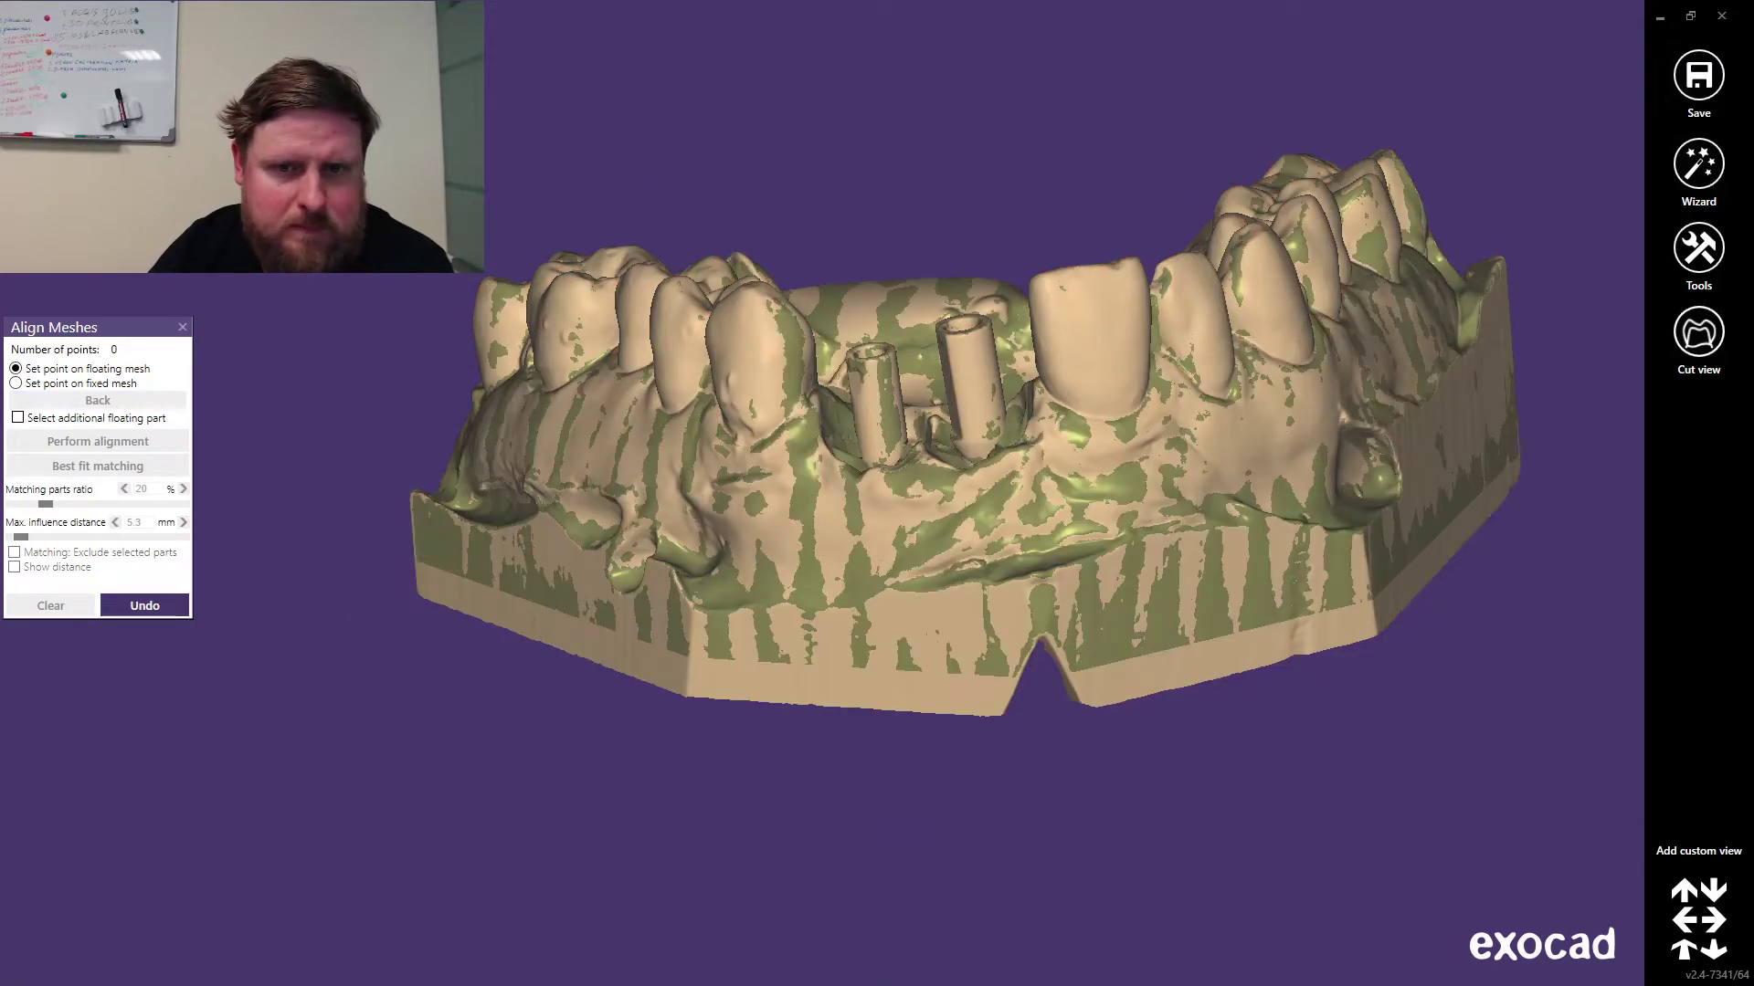
Step: Show the distance map between the beige and white jaw scans using one point pair on the canine, inspect it and clear it
scroll(795, 332, up, 5)
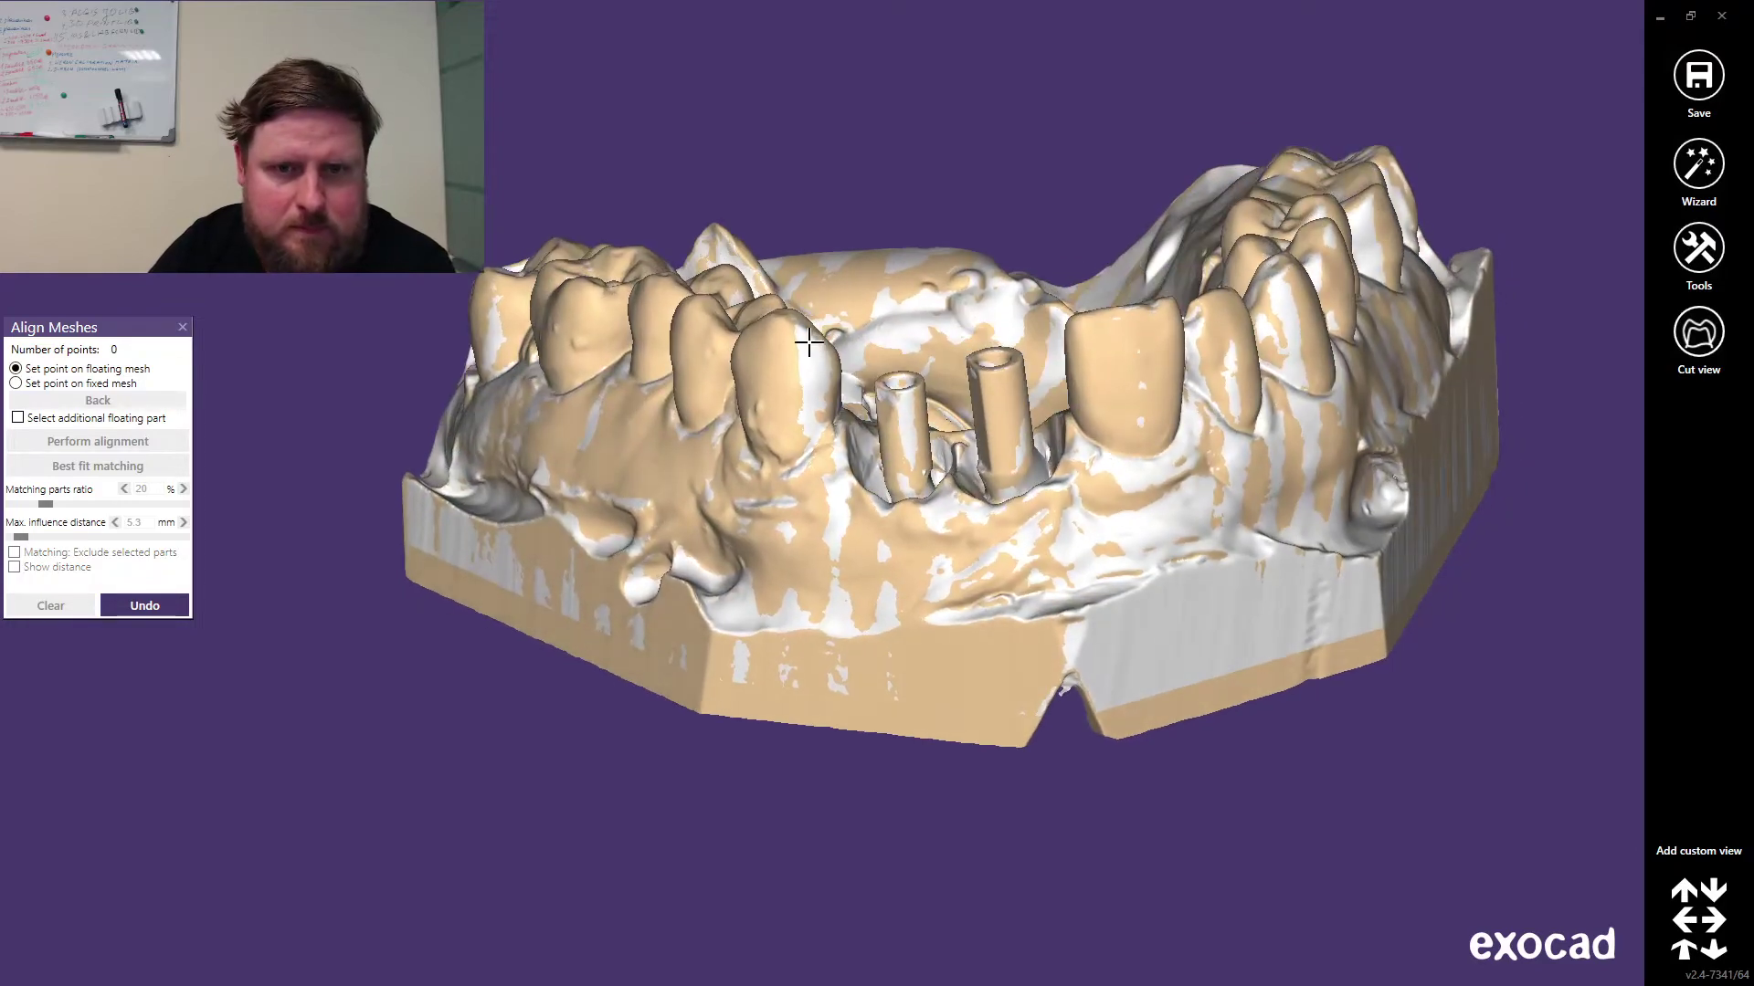
click(795, 332)
click(776, 325)
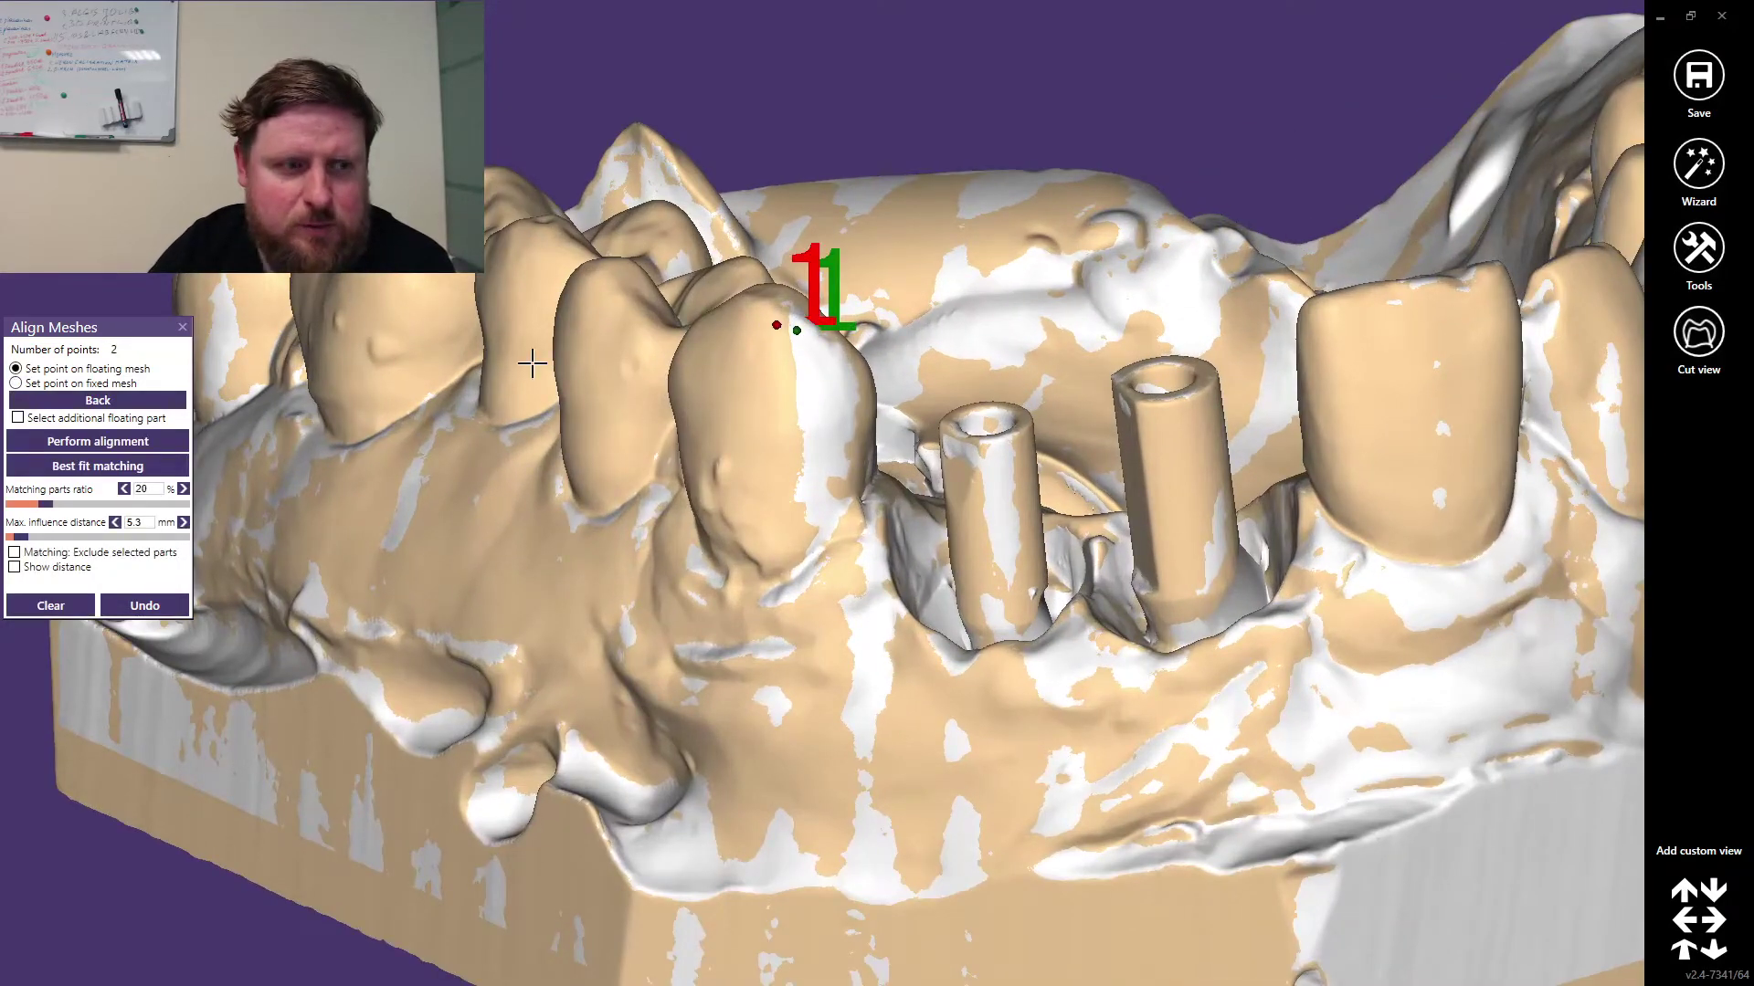
click(16, 567)
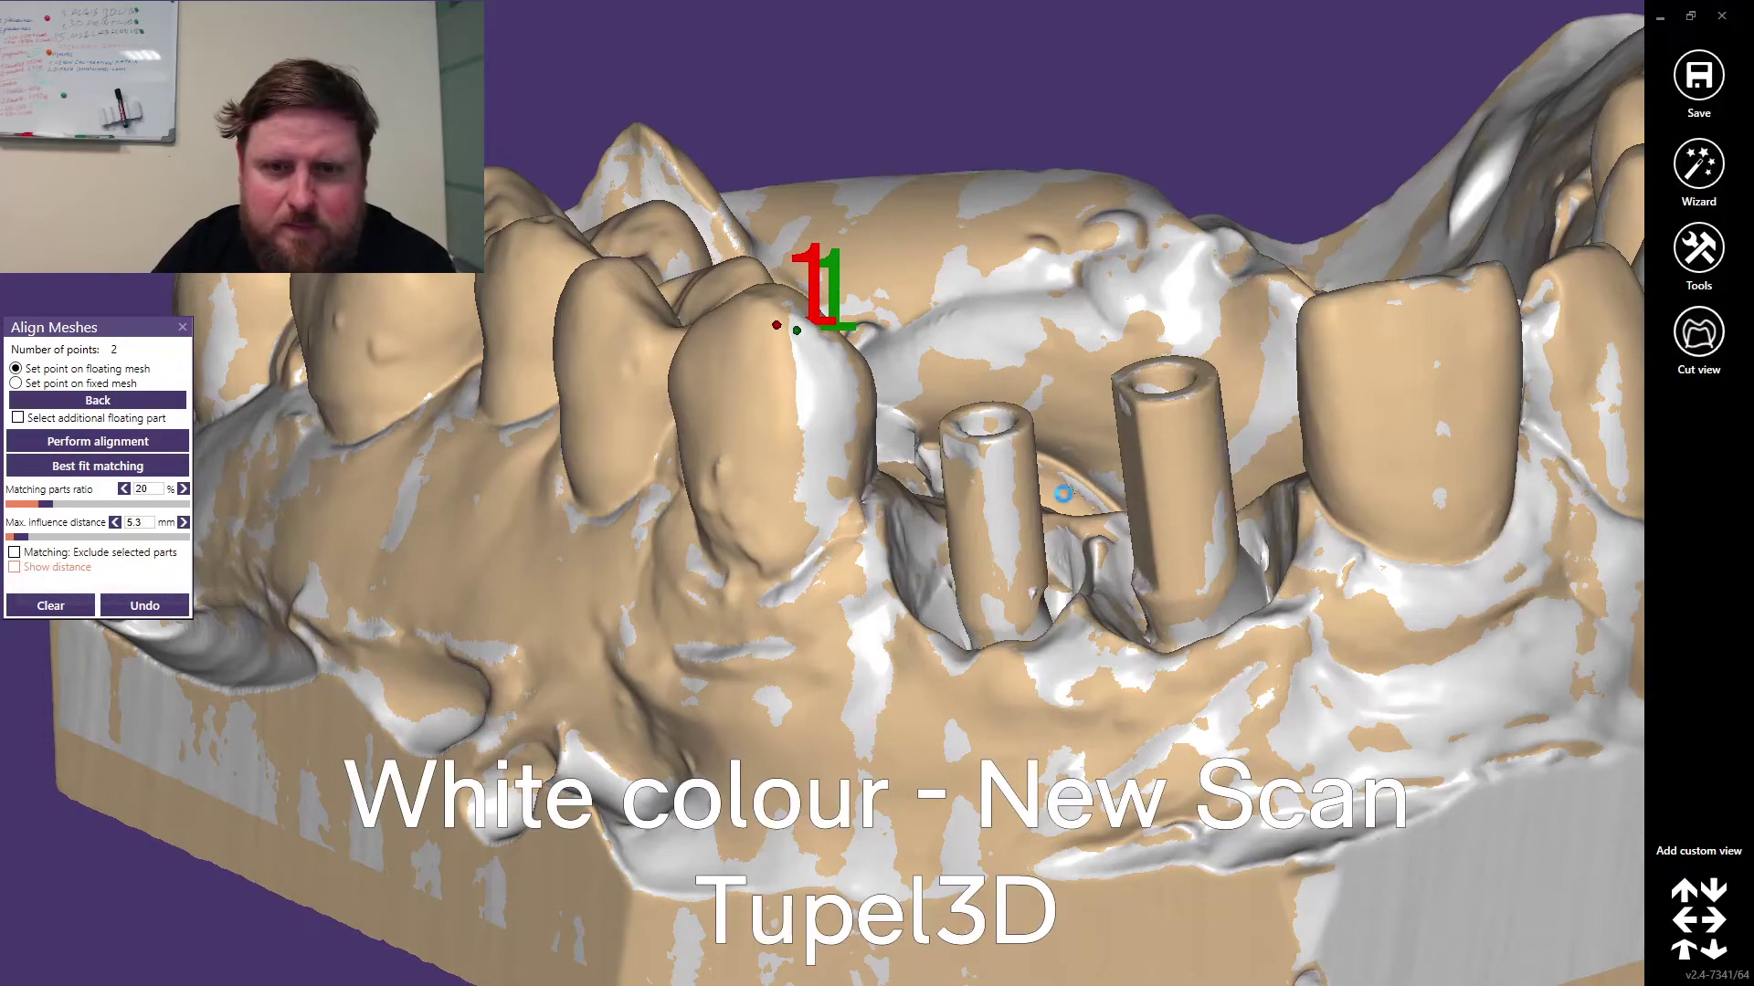
scroll(878, 568, down, 5)
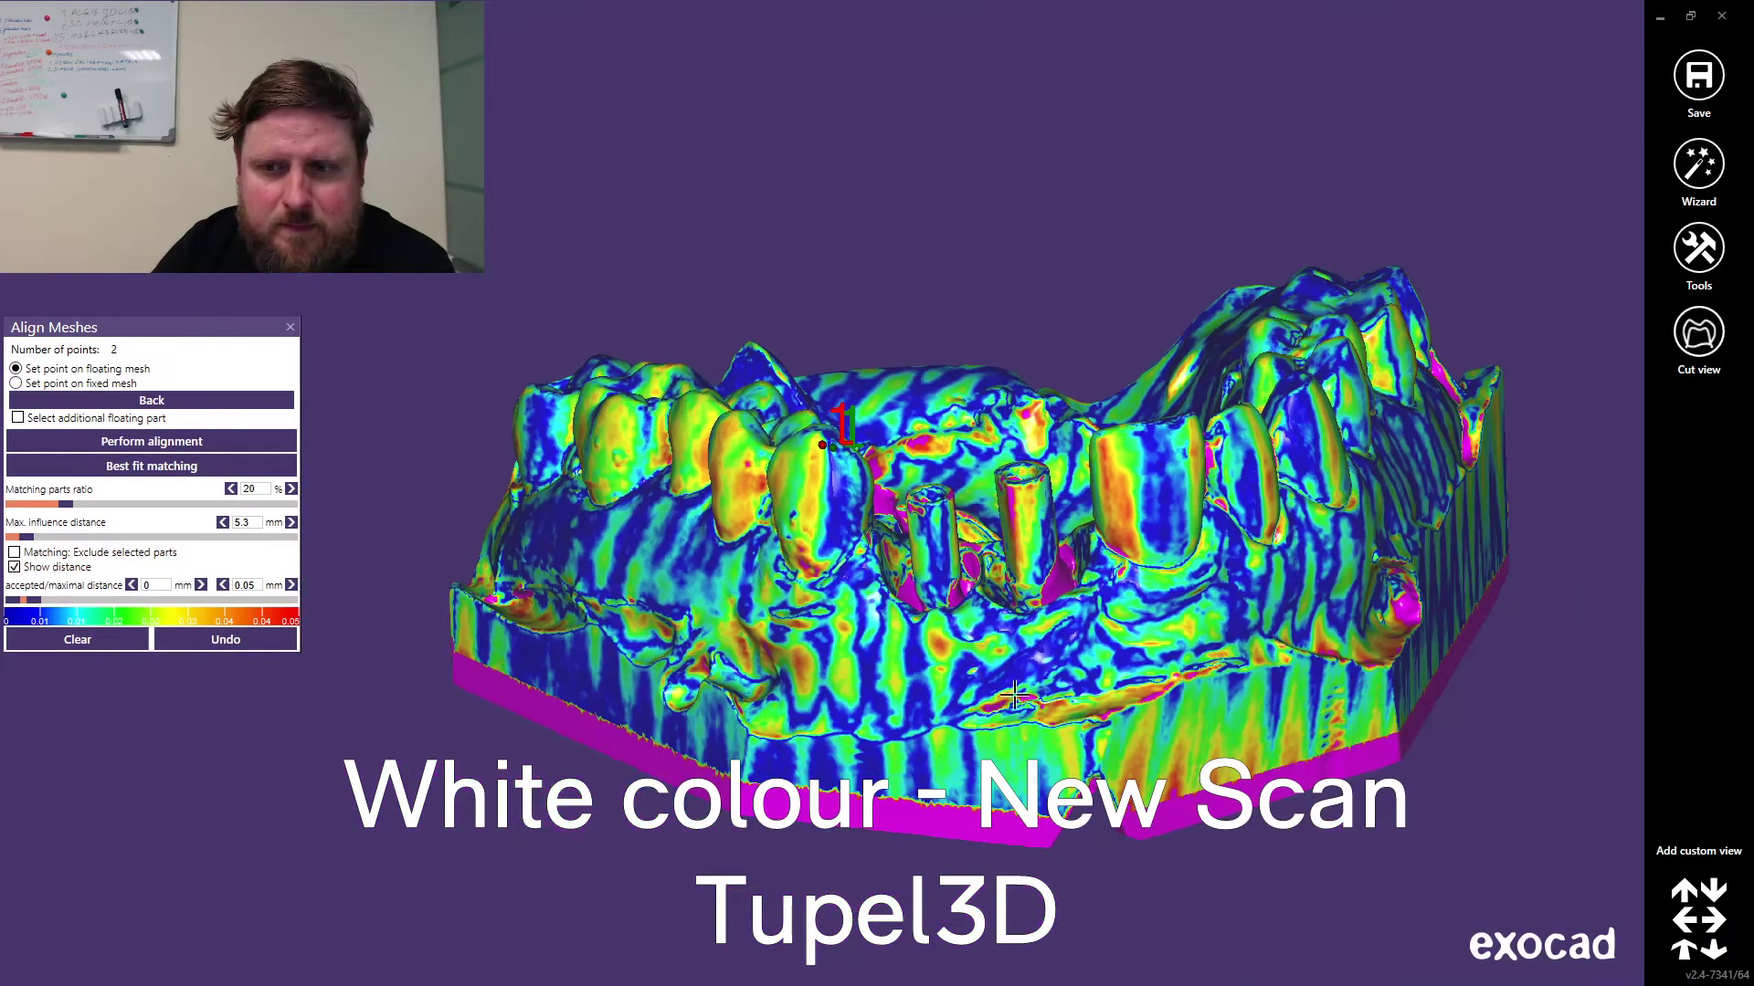
right_drag(1015, 694, 849, 548)
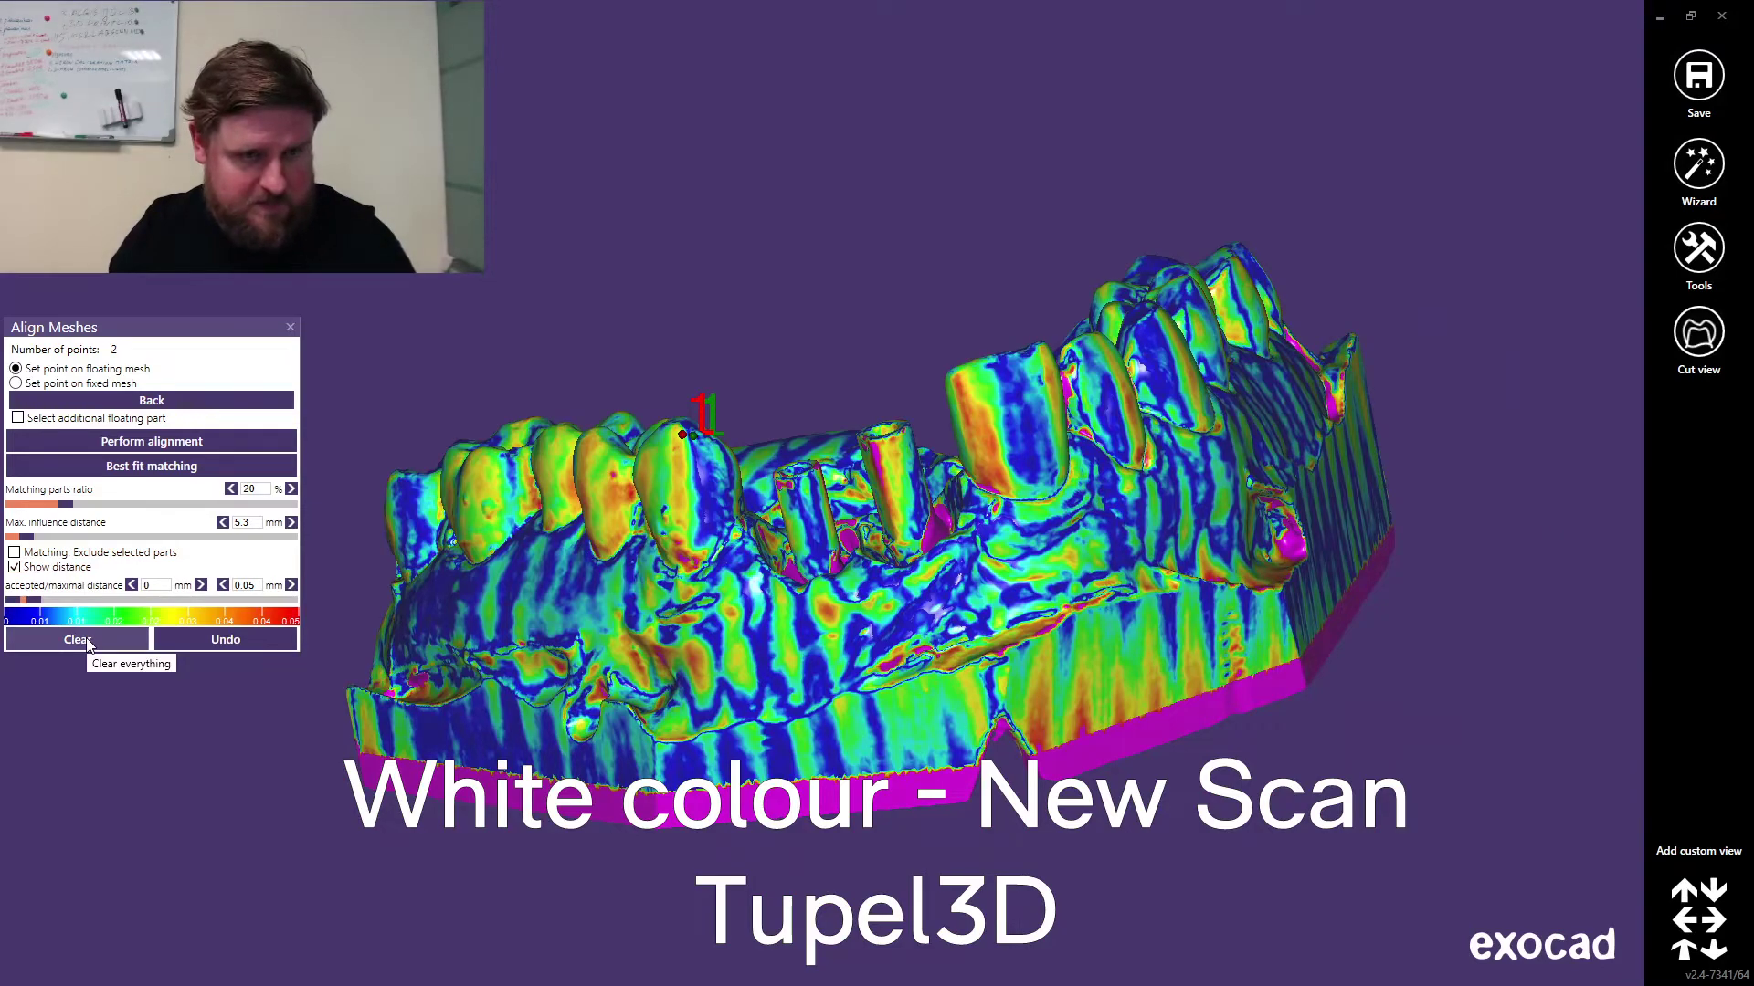
click(88, 643)
Step: Examine the two posts close up on the beige, white, orange and green scans, comparing their rims, edges and surface overlap
scroll(824, 550, up, 5)
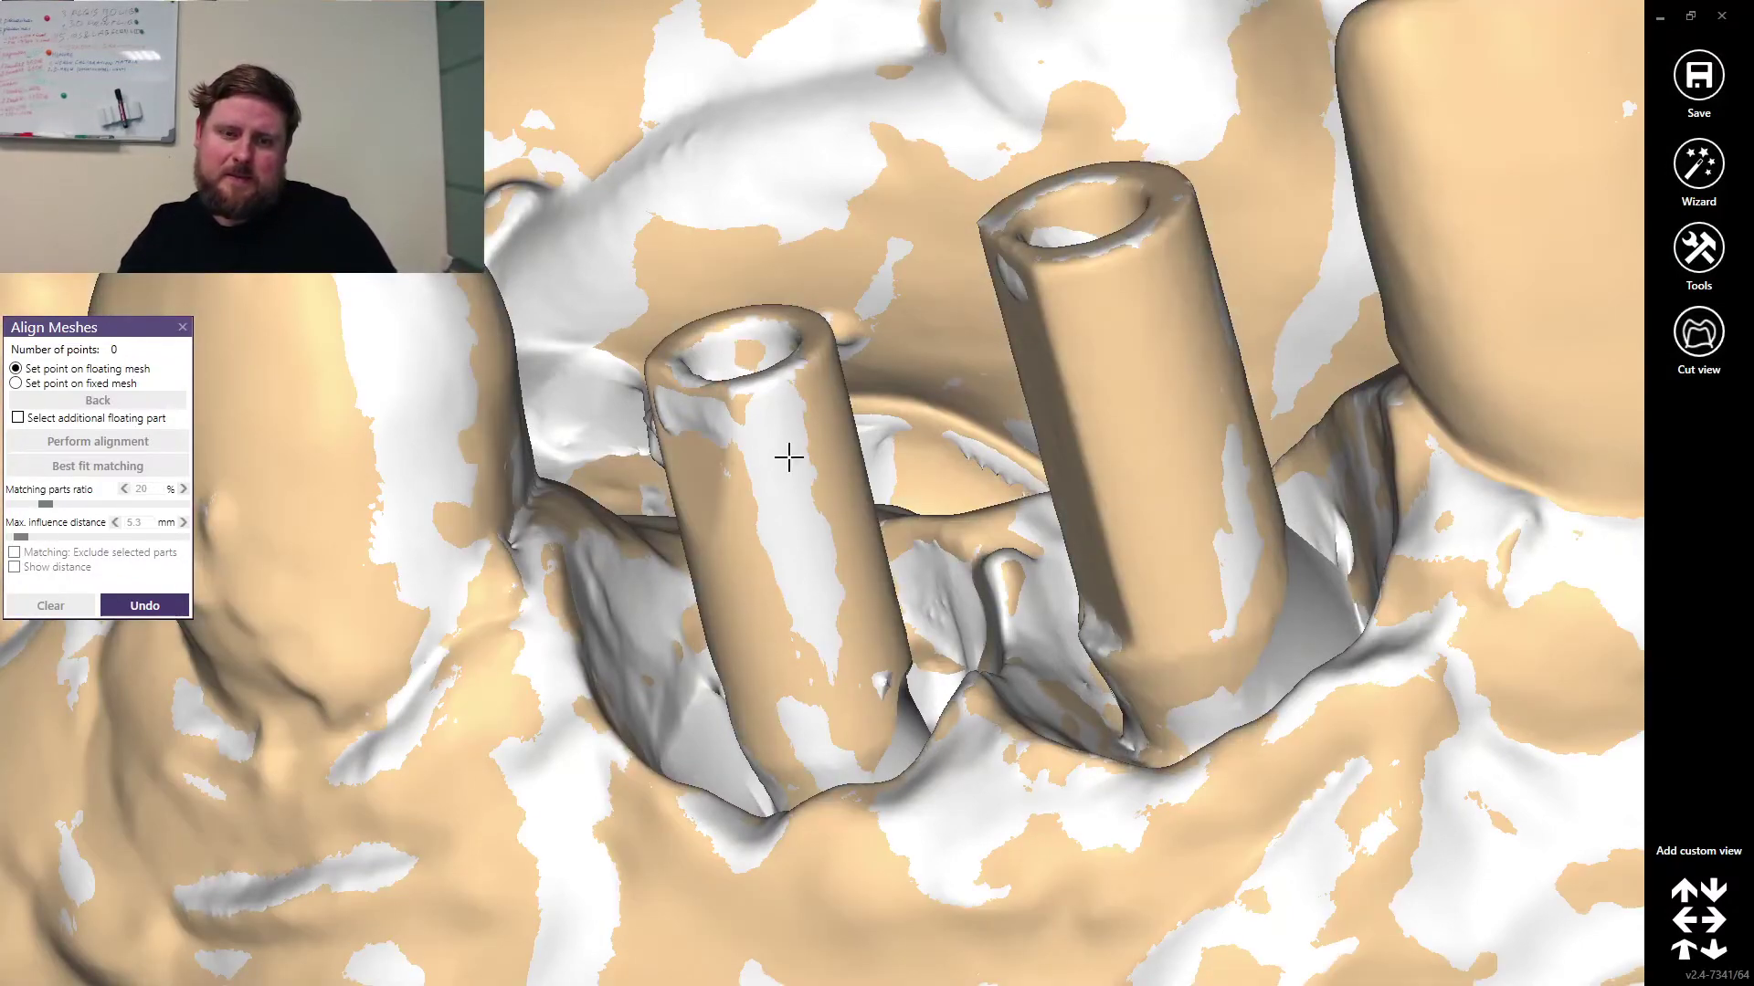
right_drag(787, 458, 999, 462)
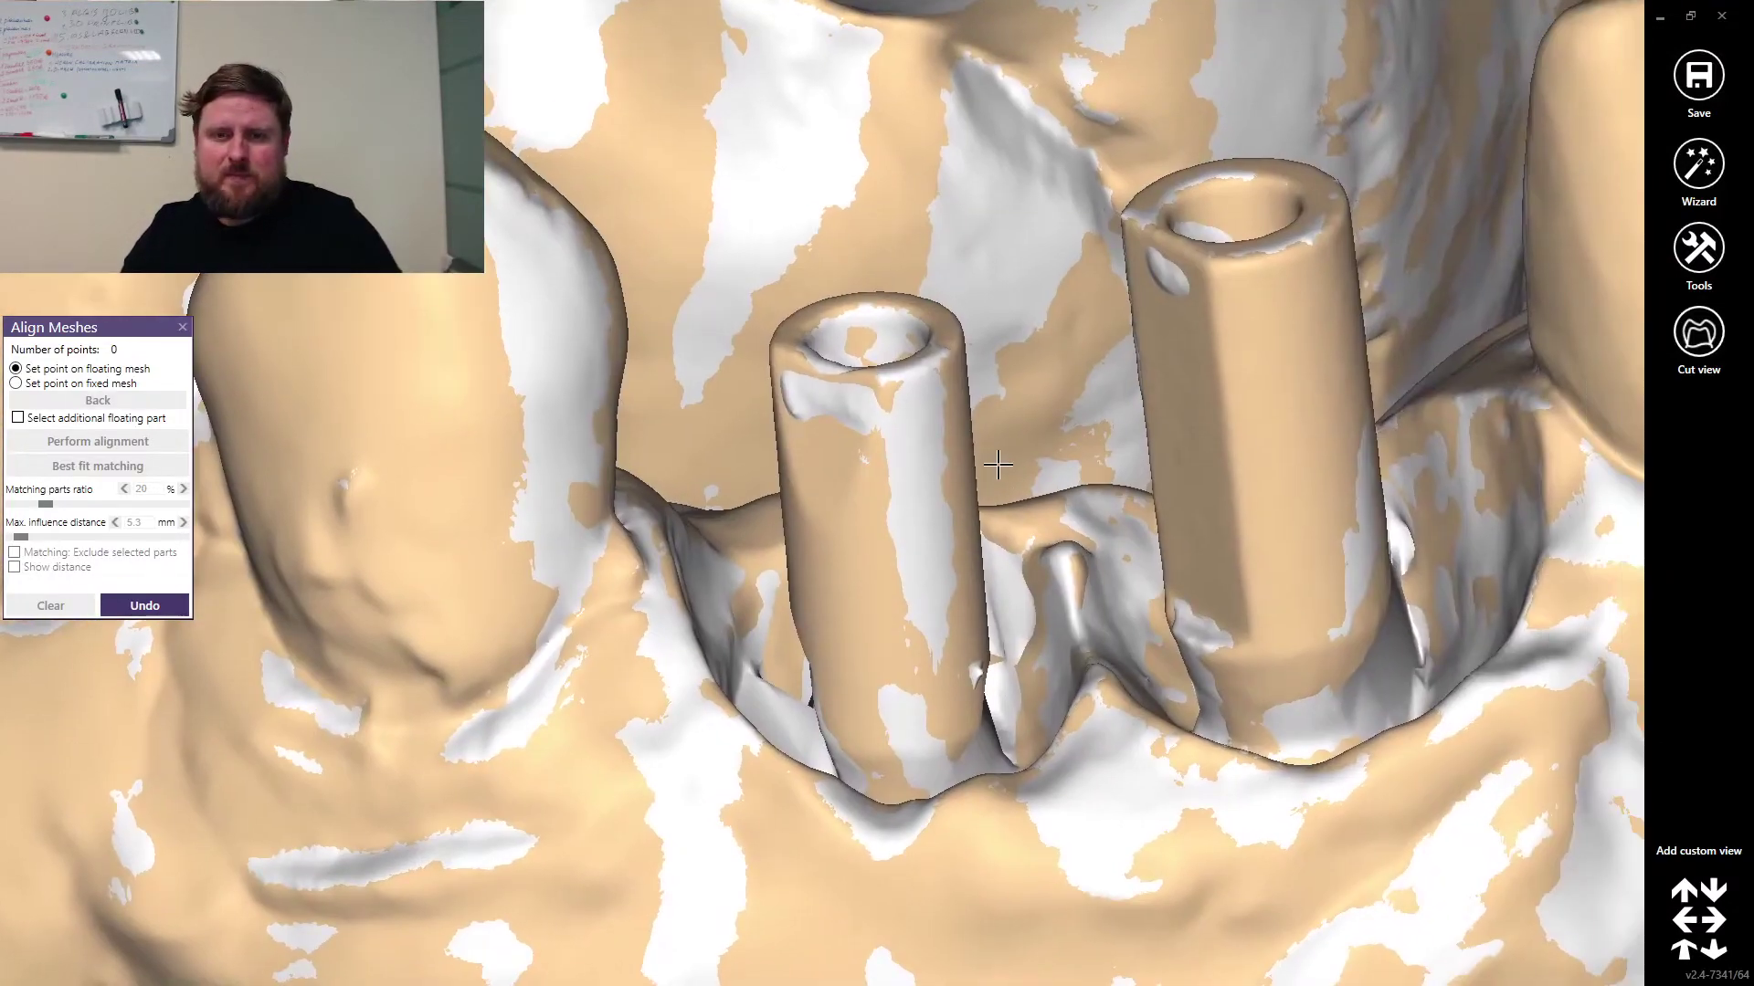
scroll(979, 455, up, 3)
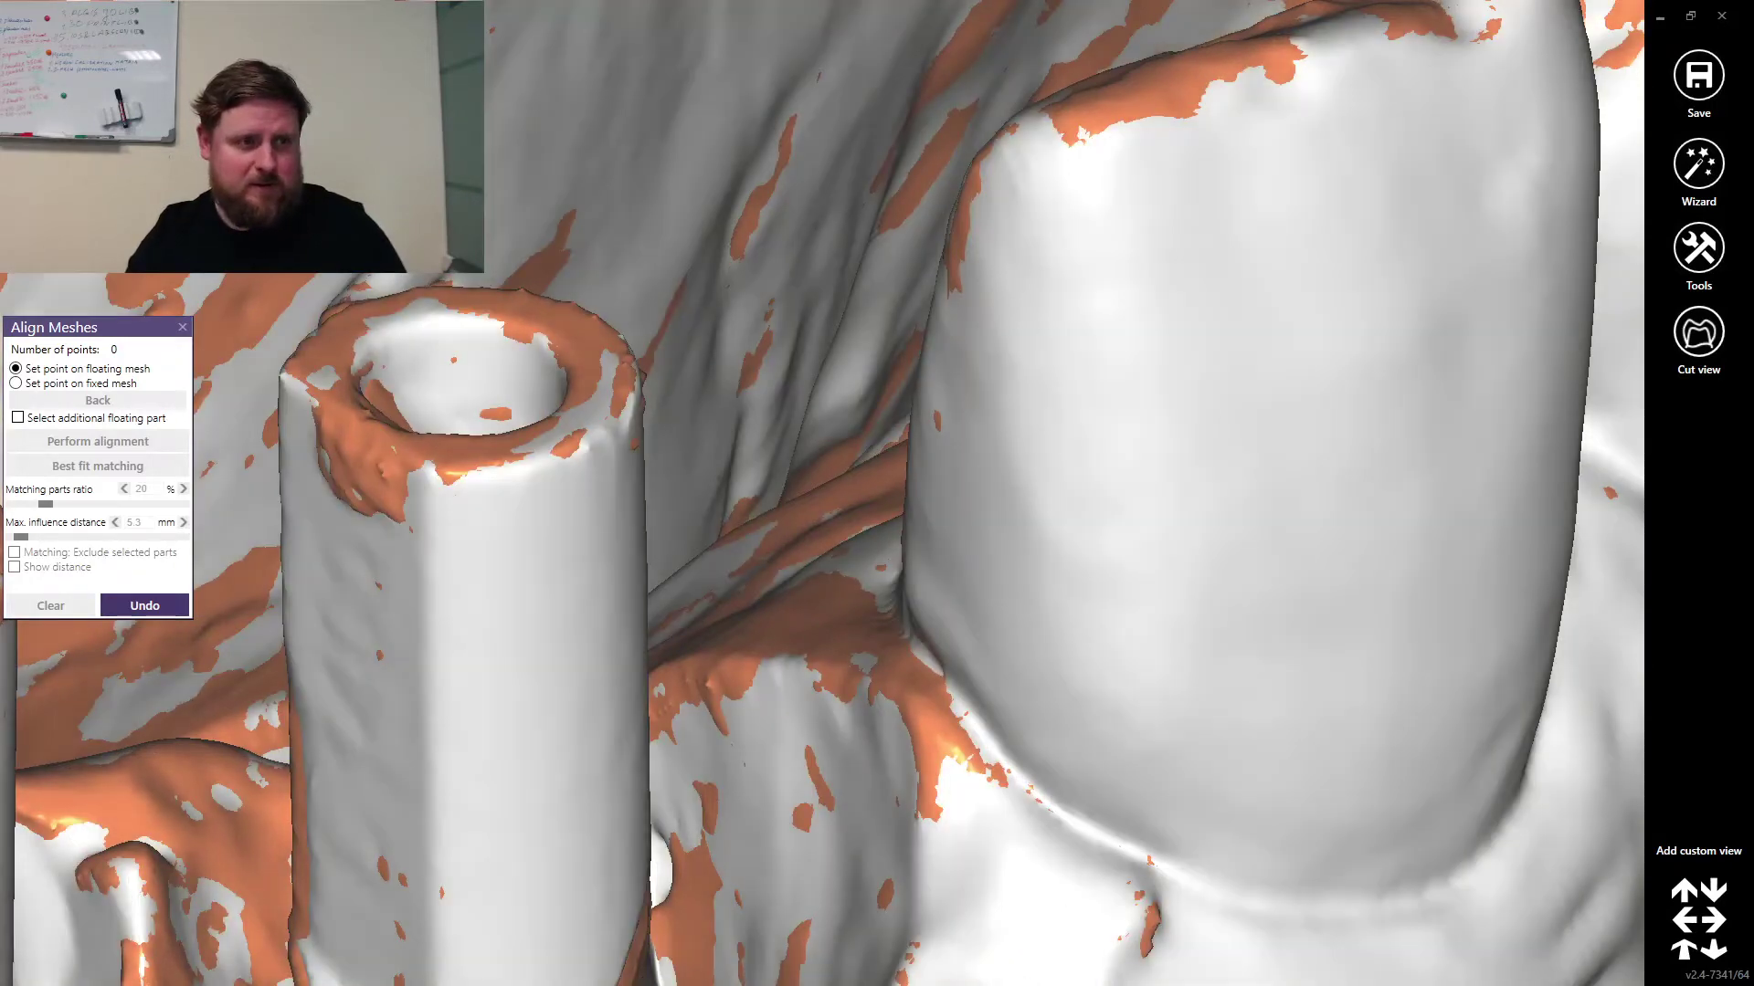
scroll(765, 500, down, 8)
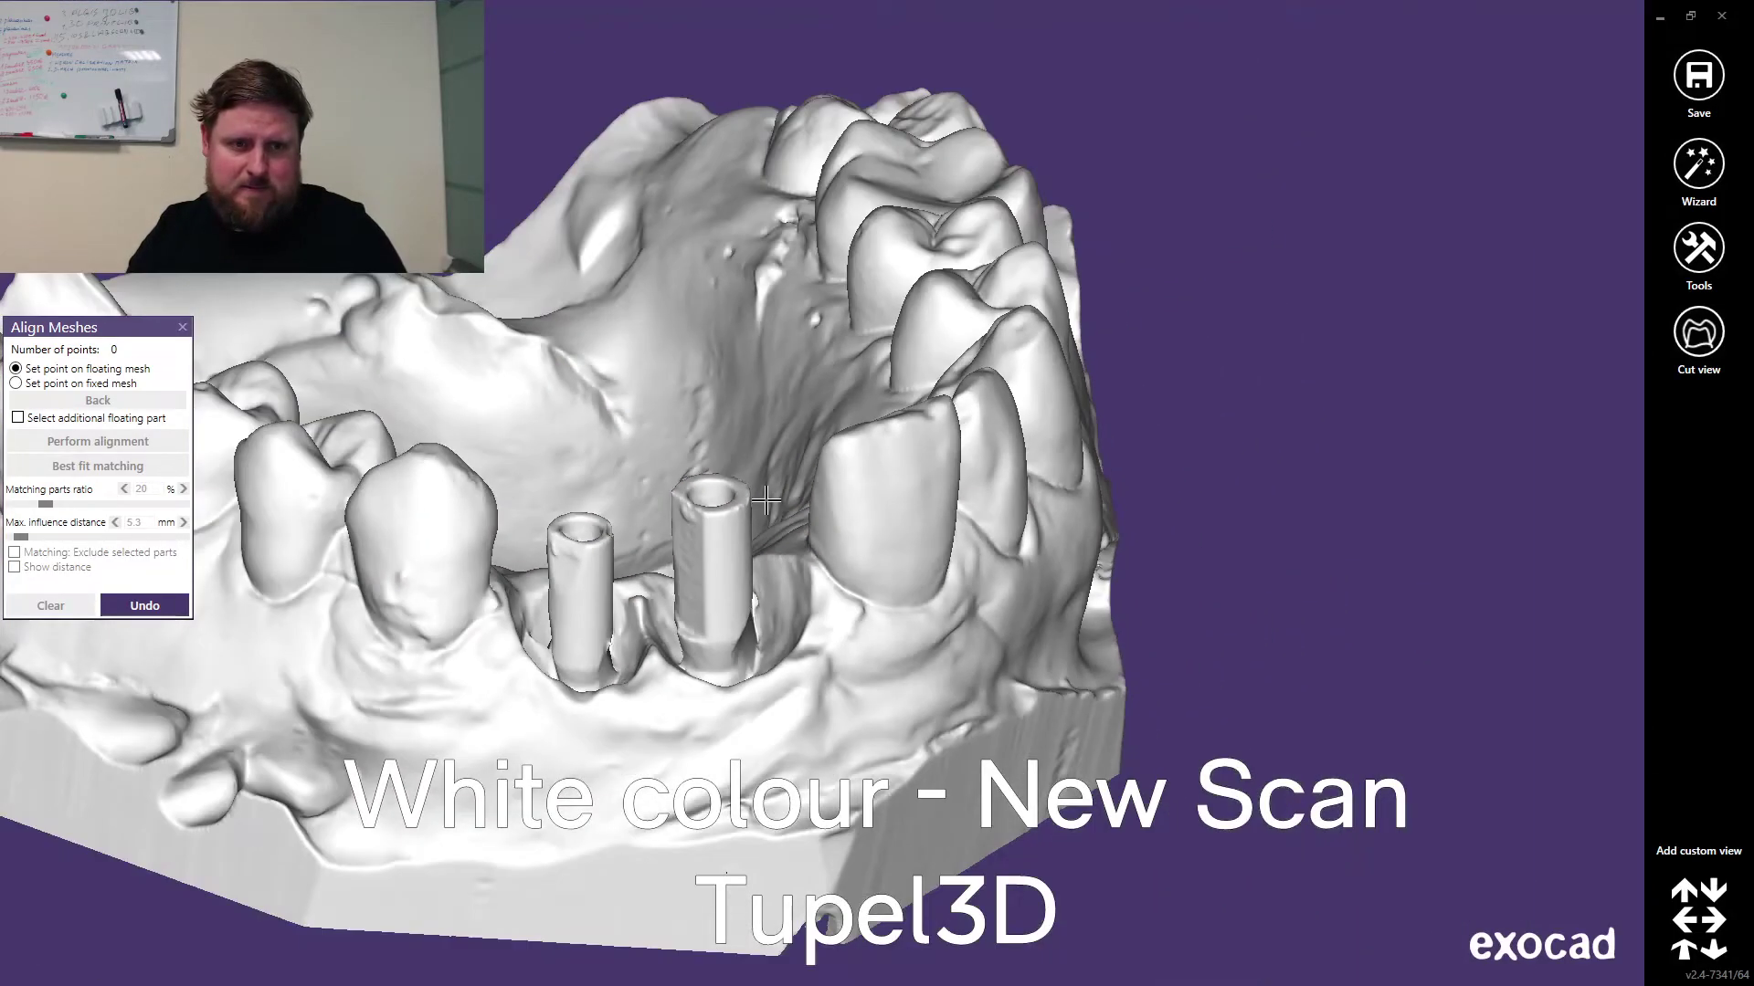
right_drag(765, 500, 683, 595)
middle_drag(552, 173, 714, 452)
scroll(714, 452, up, 8)
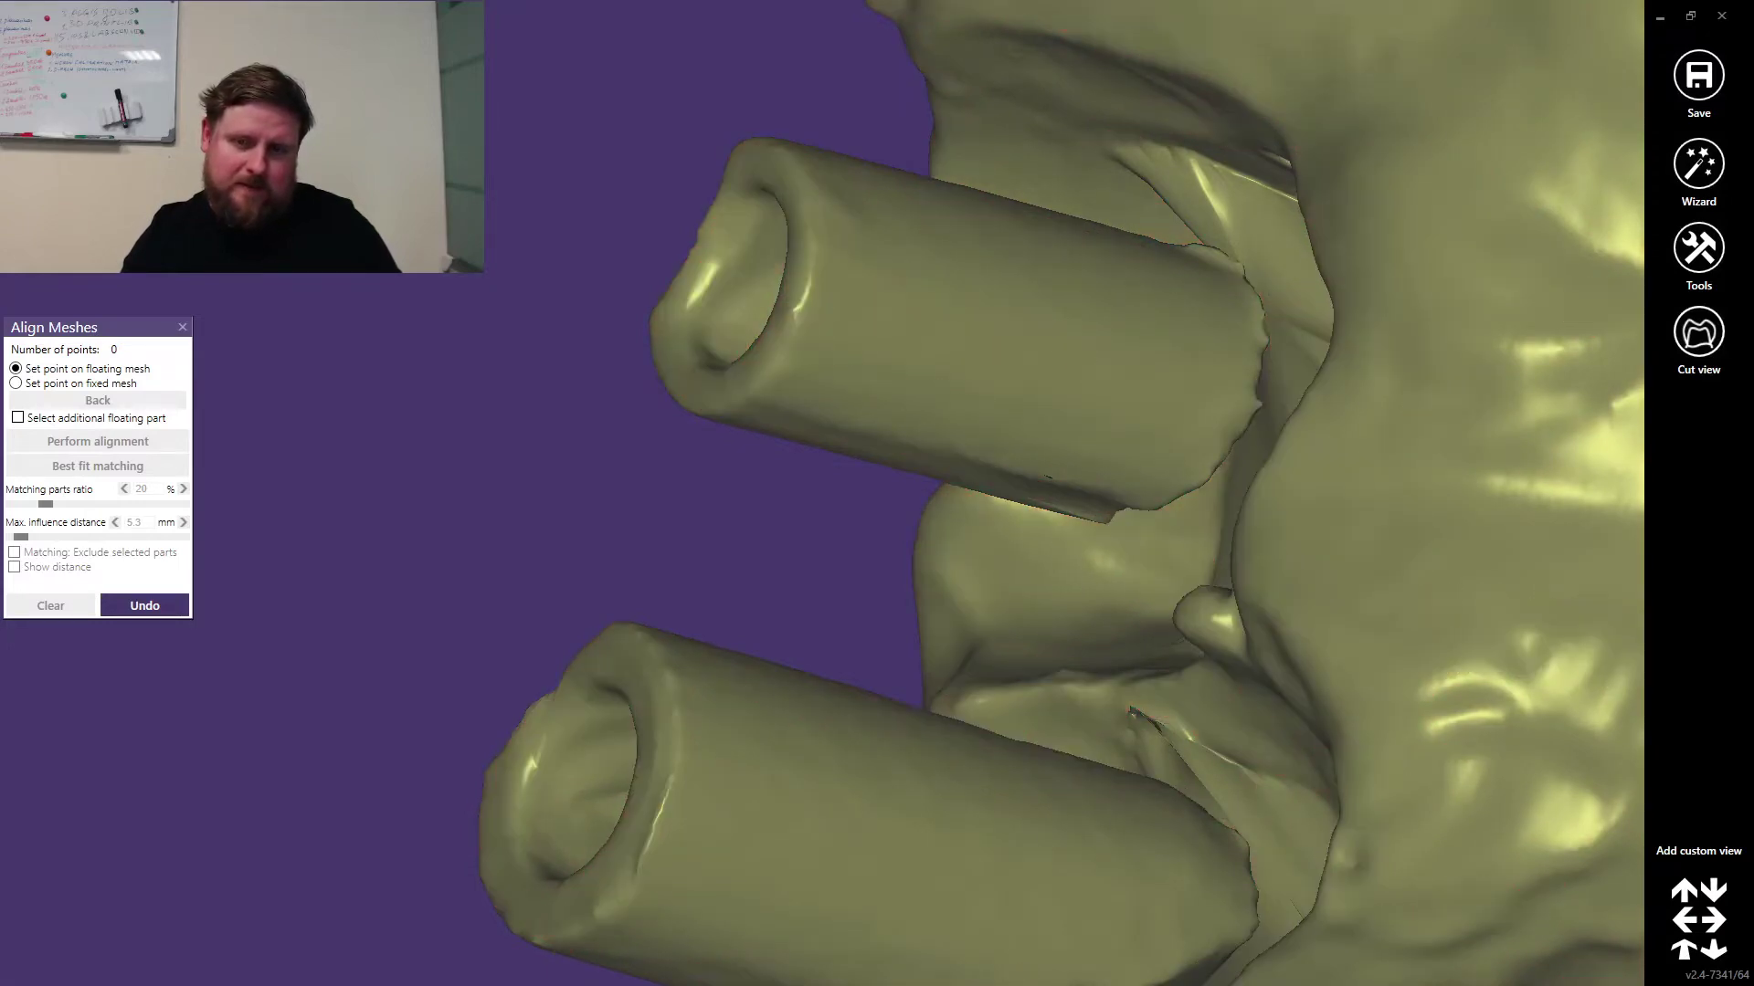
scroll(430, 364, down, 10)
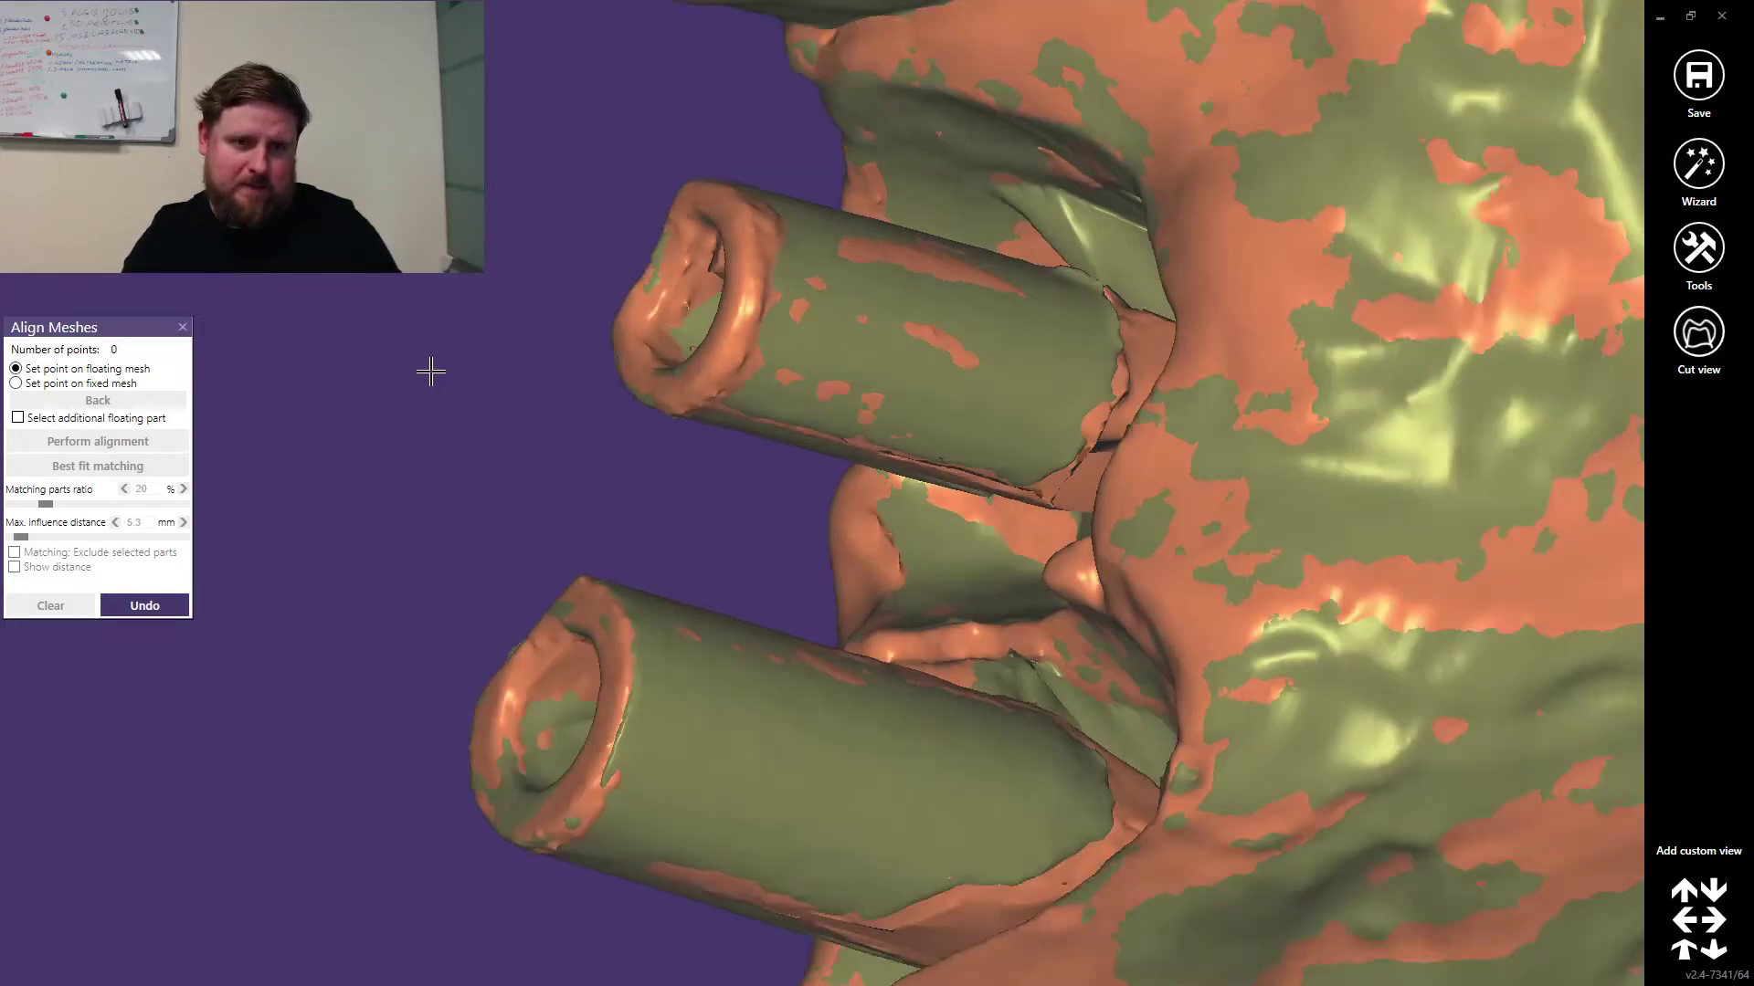